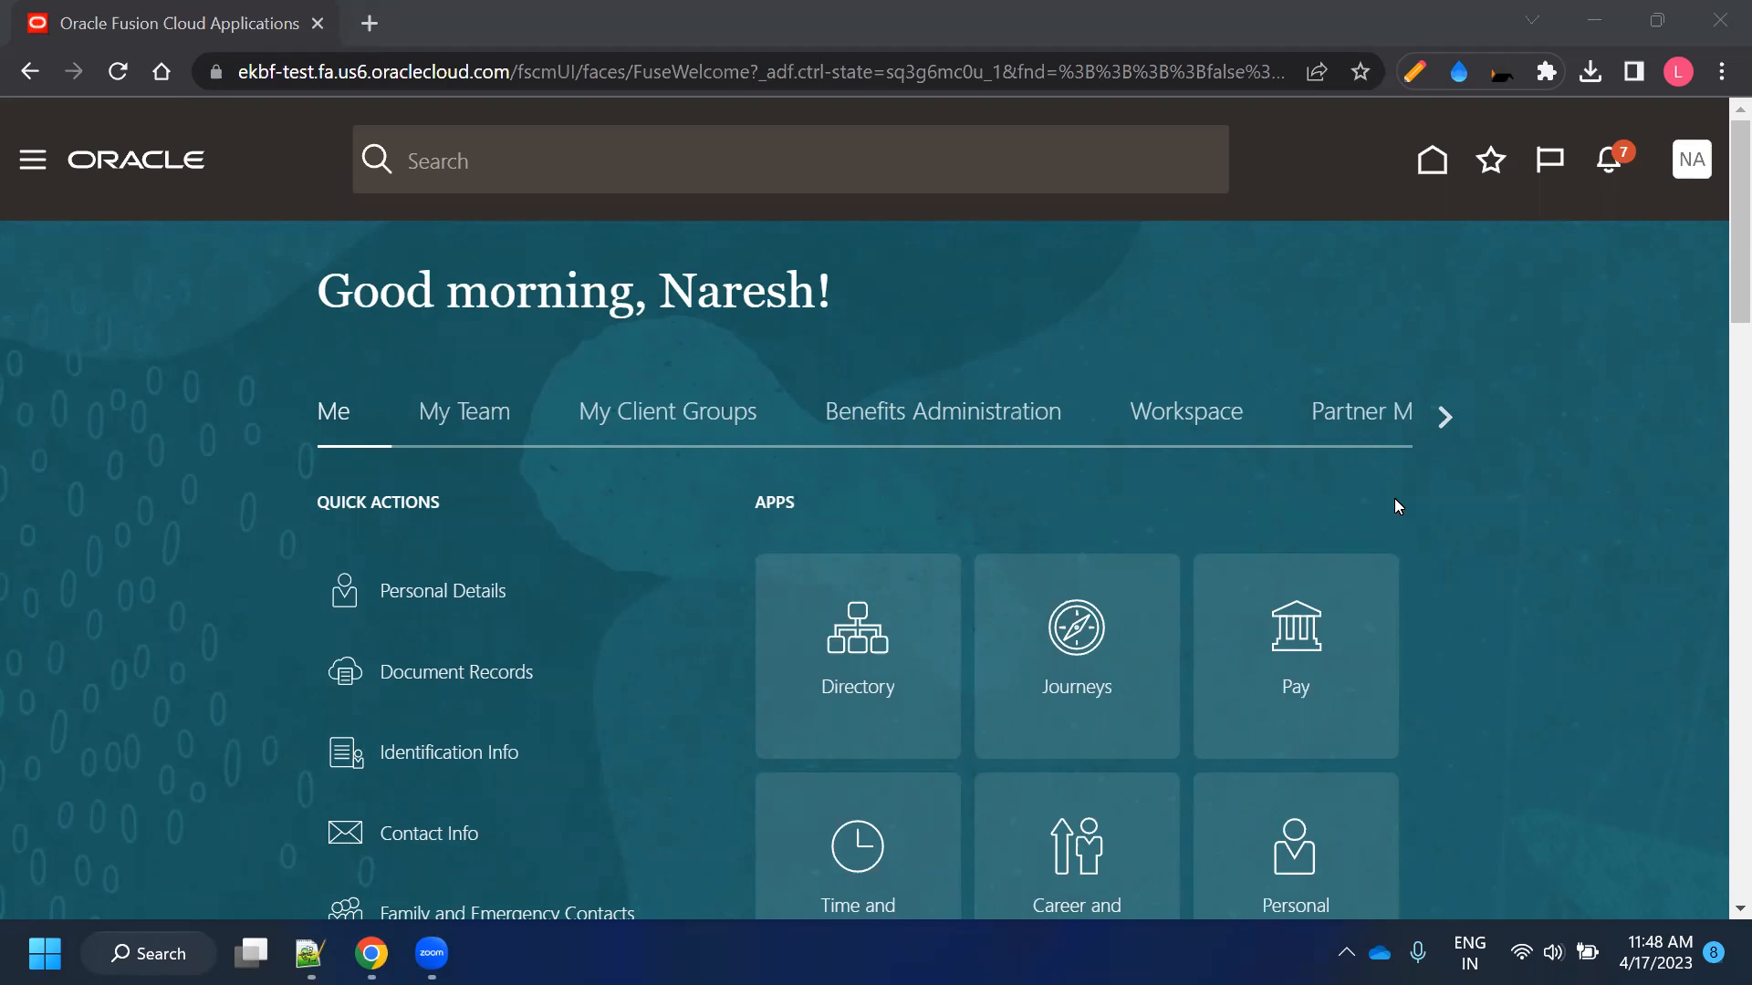
Open the Payables to Ledger Reconciliation task from the Payables invoices work area
{"action": "left_click", "coordinate": [1440, 427]}
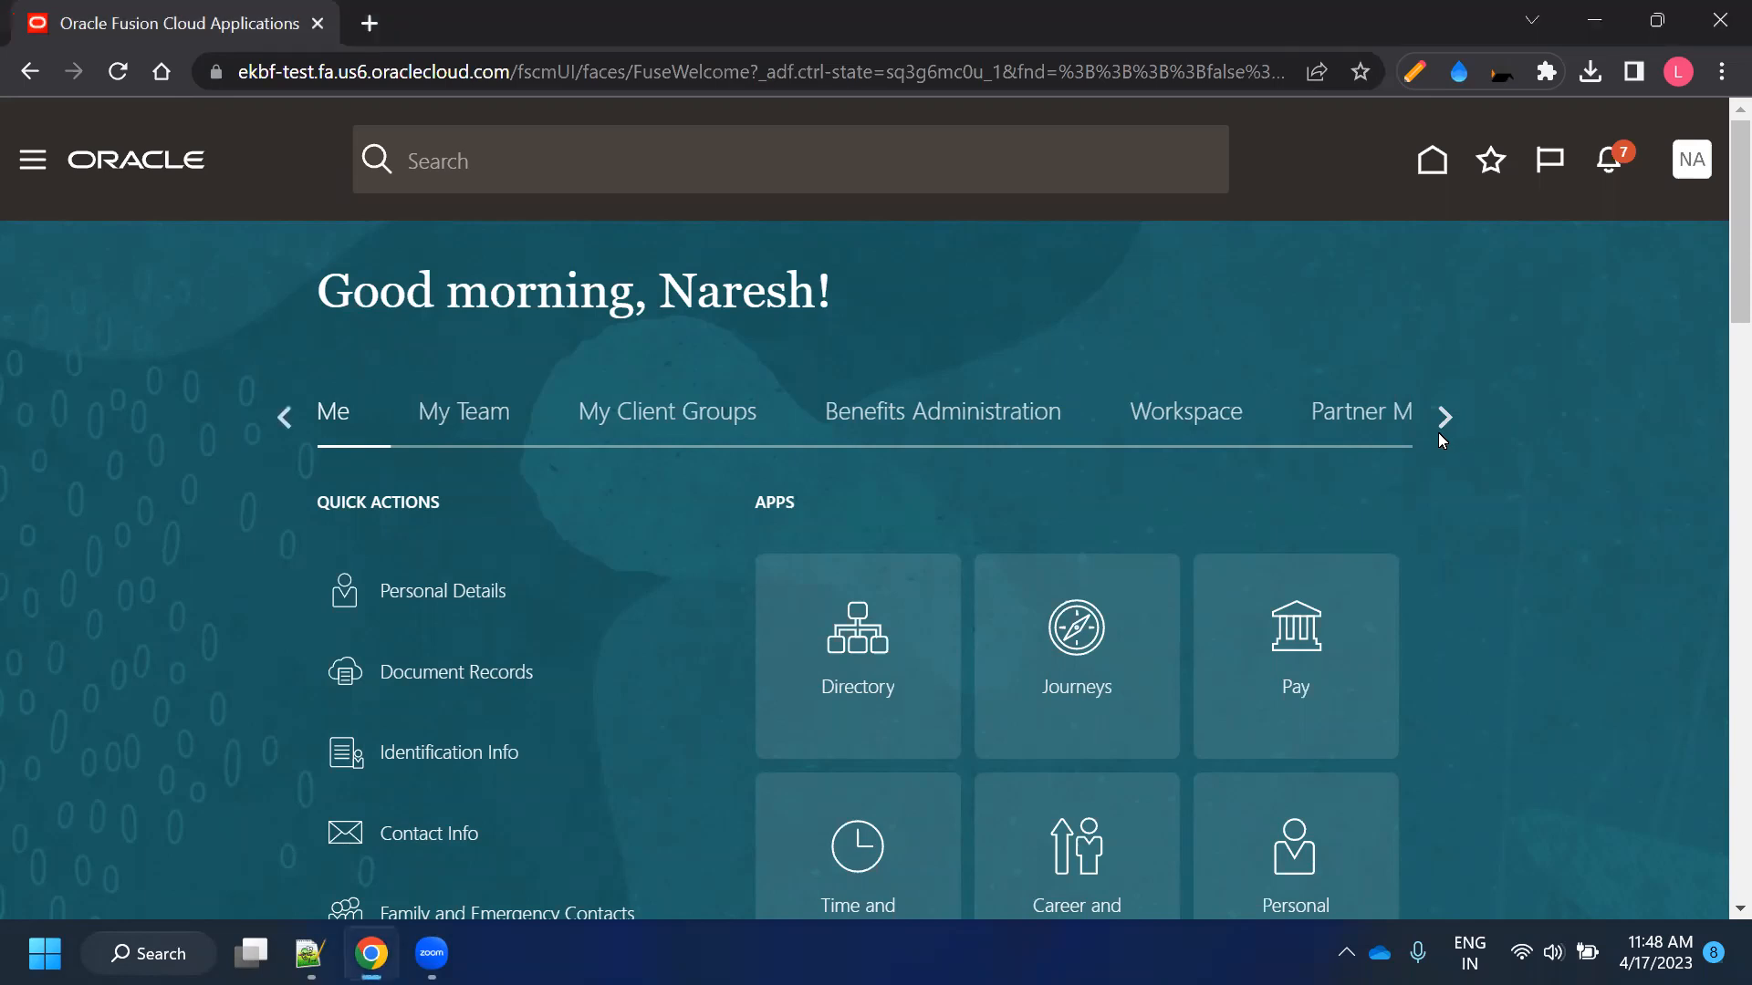
{"action": "left_click", "coordinate": [1444, 416]}
{"action": "left_click", "coordinate": [1443, 416]}
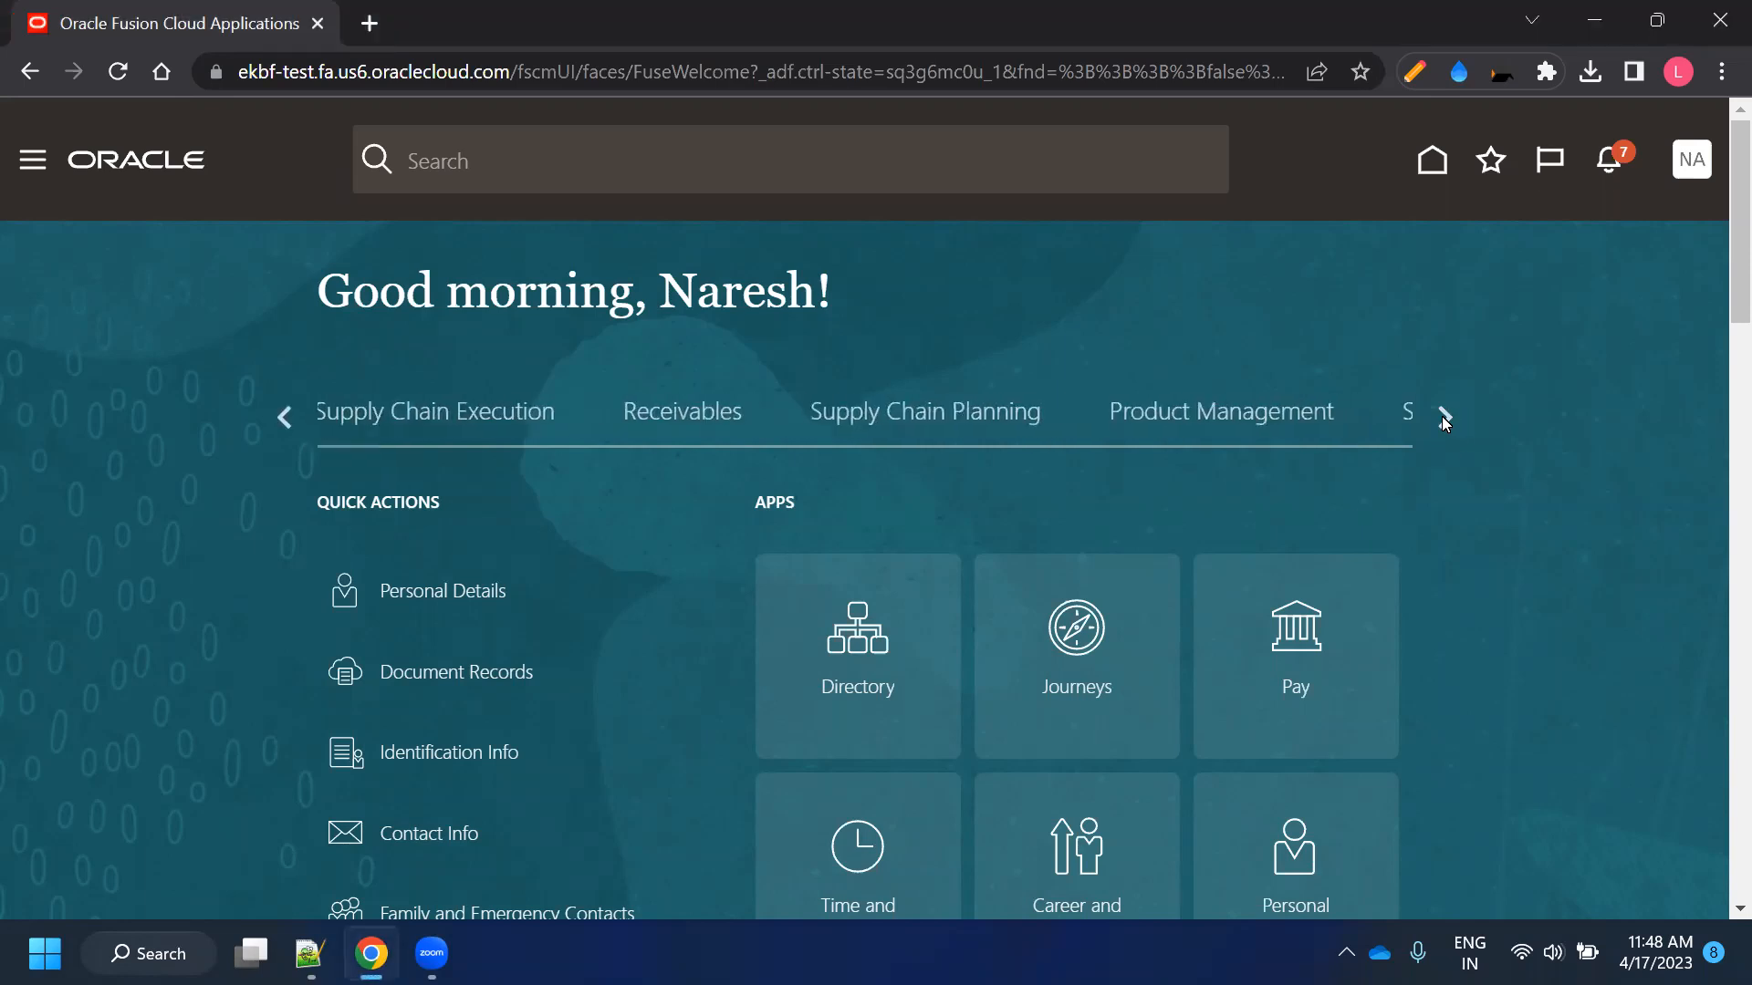
{"action": "left_click", "coordinate": [1444, 416]}
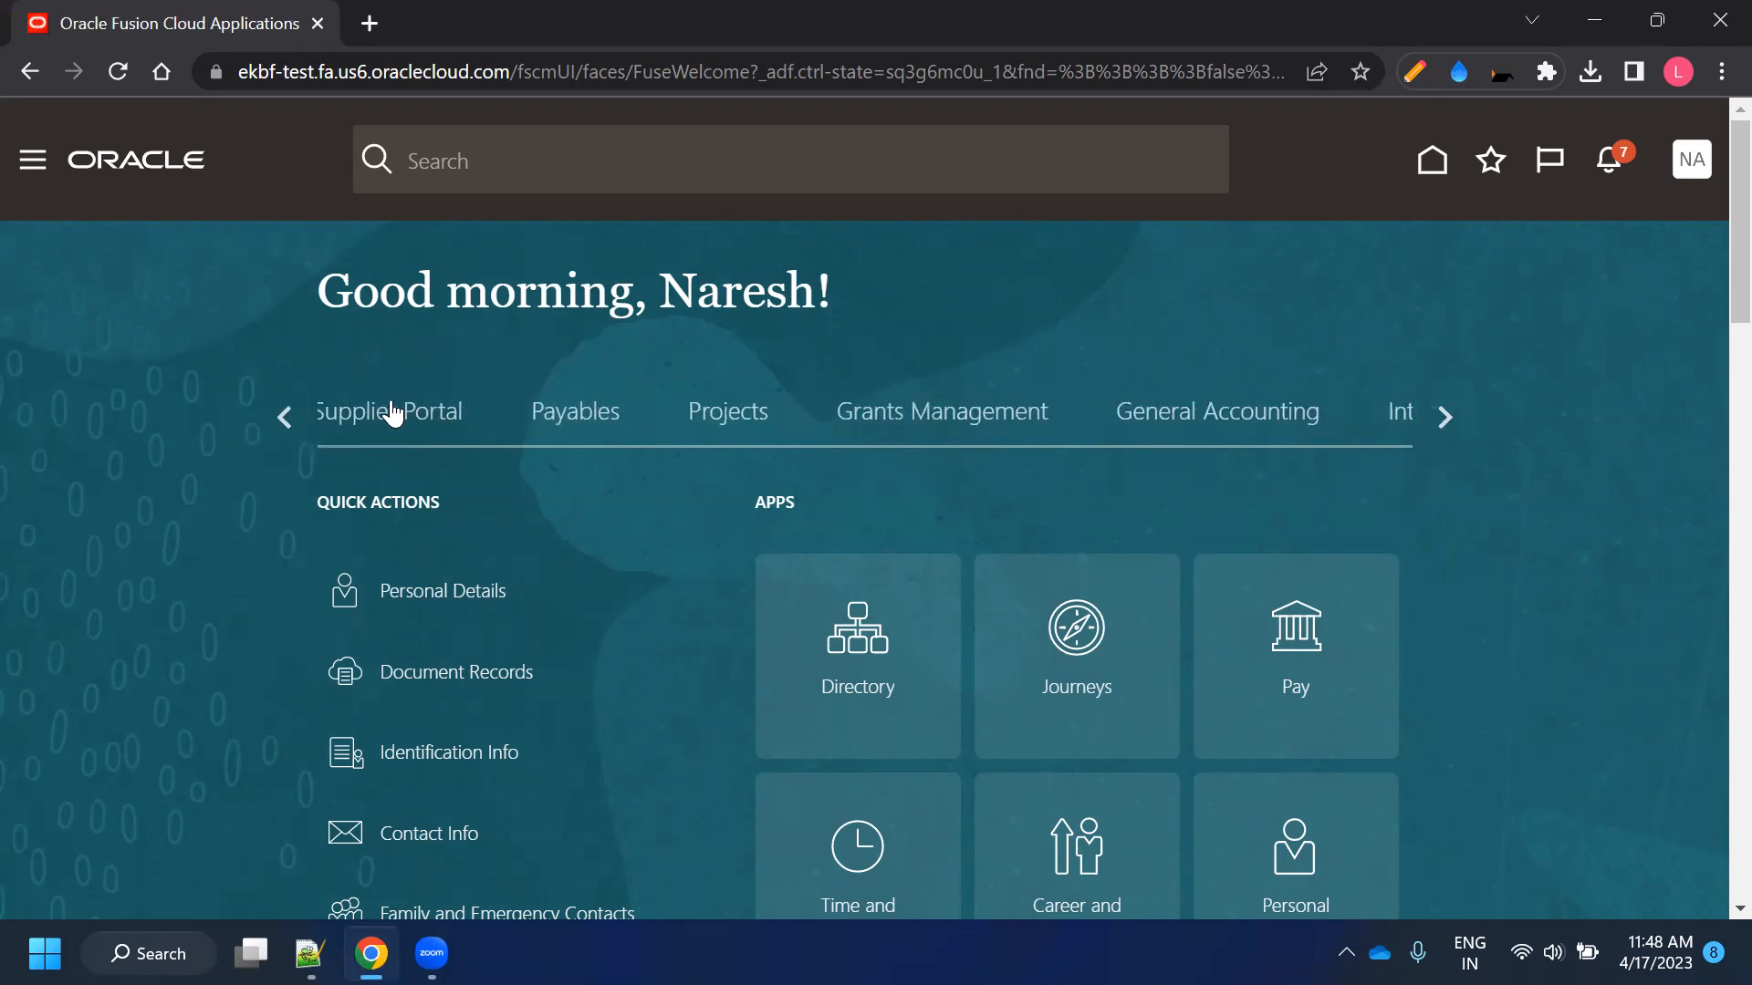
{"action": "left_click", "coordinate": [590, 427]}
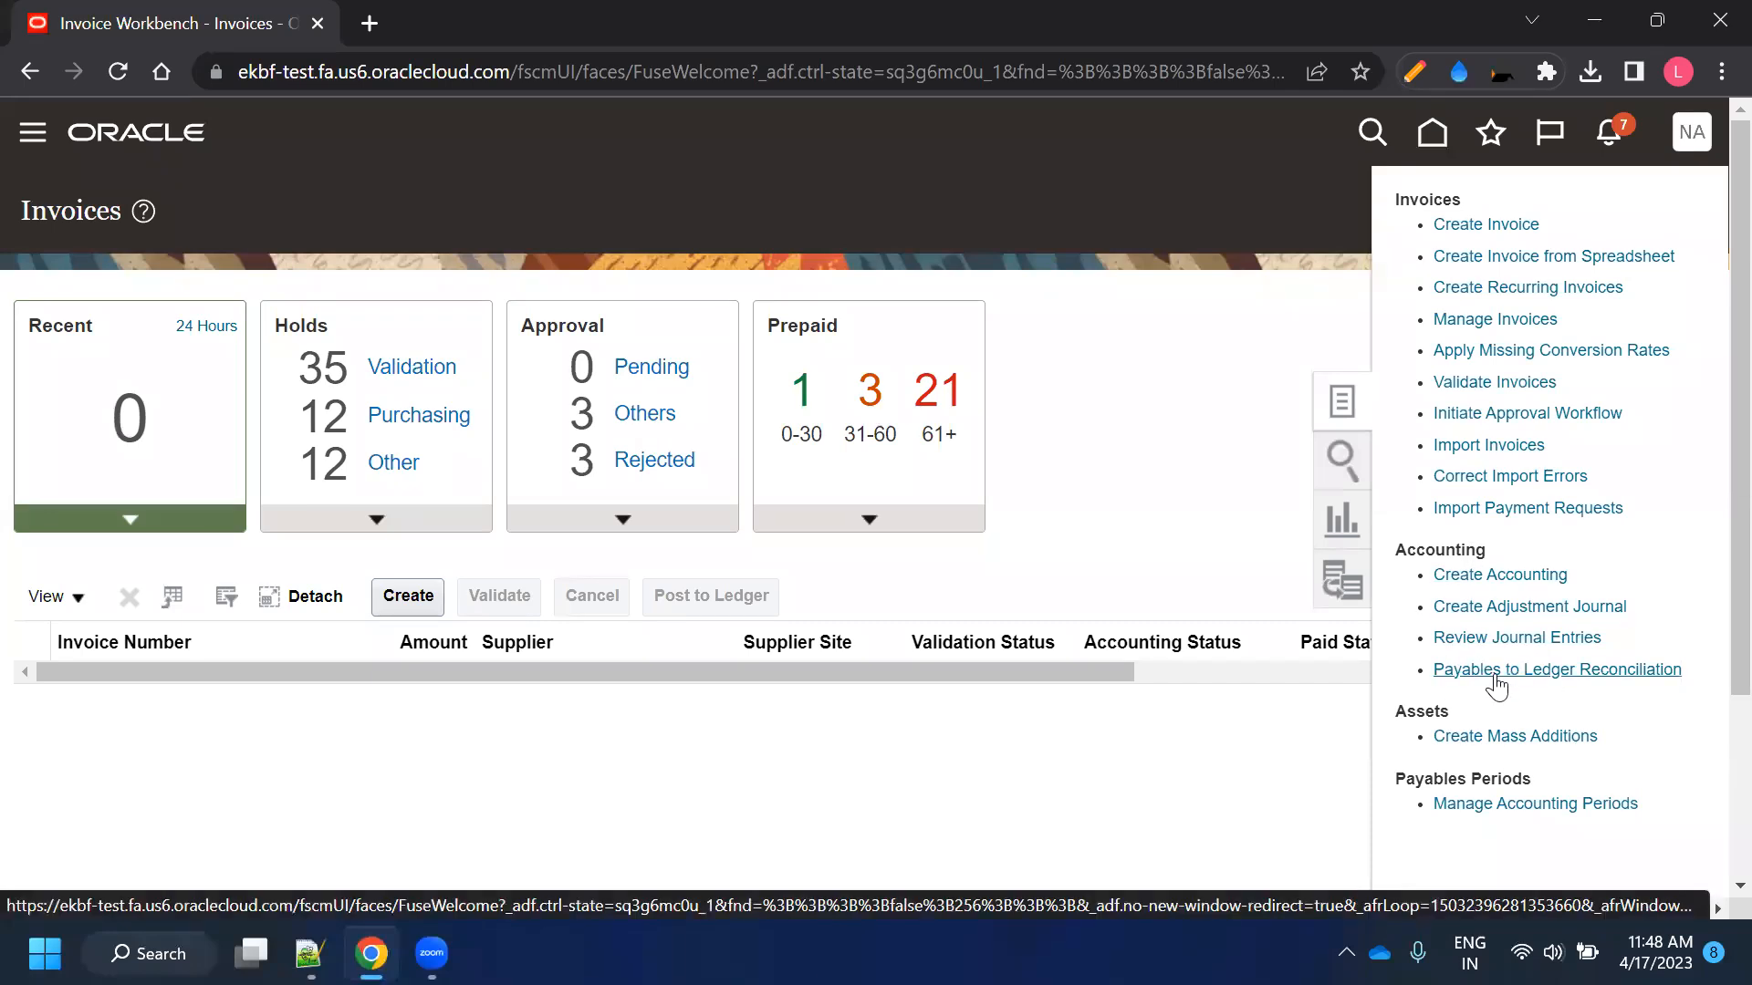
{"action": "left_click", "coordinate": [1496, 671]}
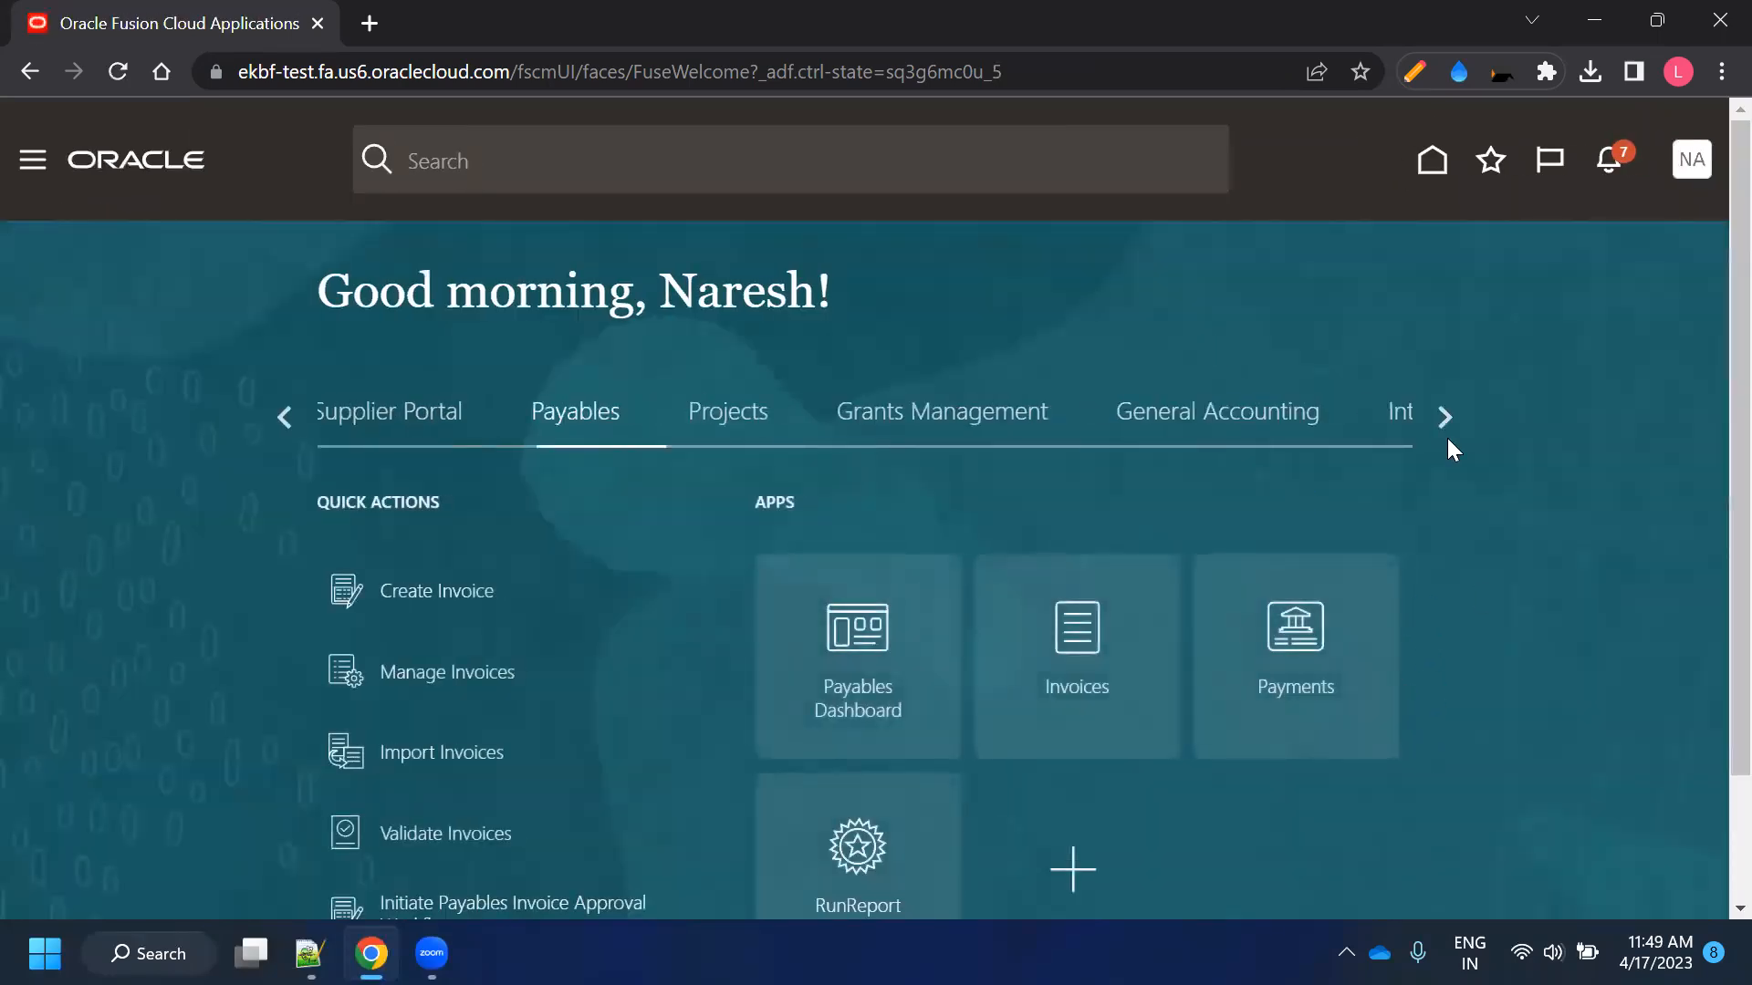
Open Scheduled Processes from the Tools group of the home page
{"action": "left_click", "coordinate": [1439, 416]}
{"action": "left_click", "coordinate": [1440, 416]}
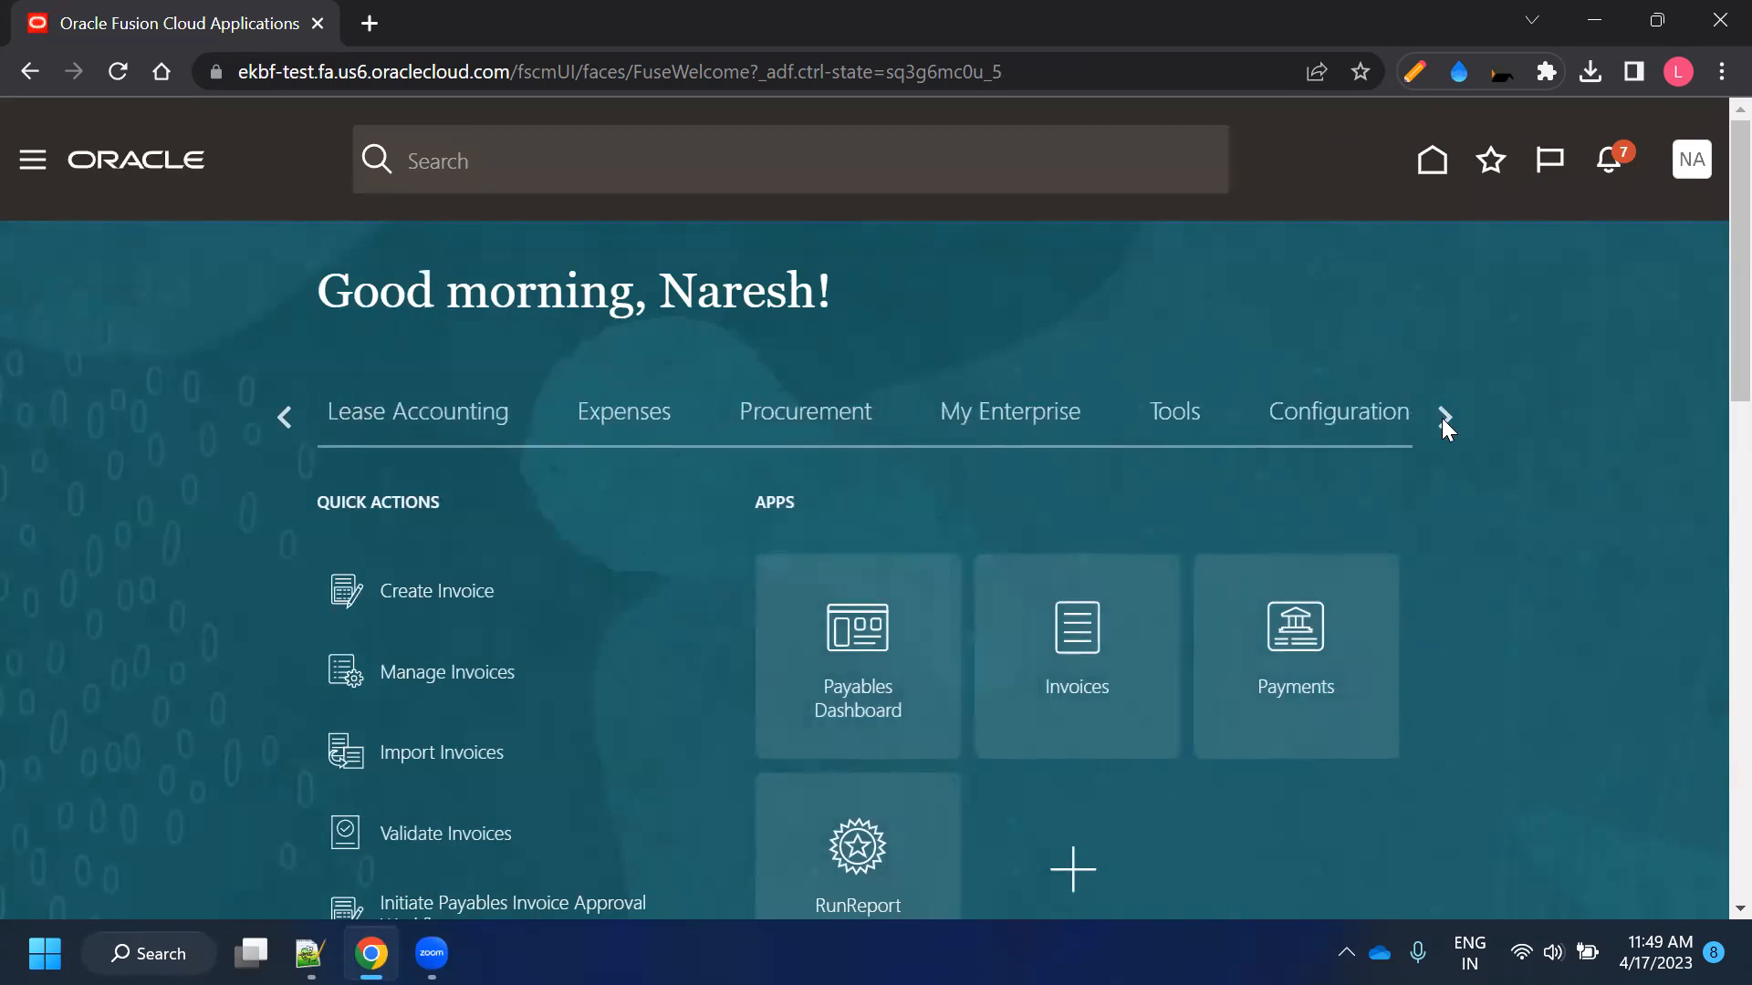
{"action": "left_click", "coordinate": [1141, 416]}
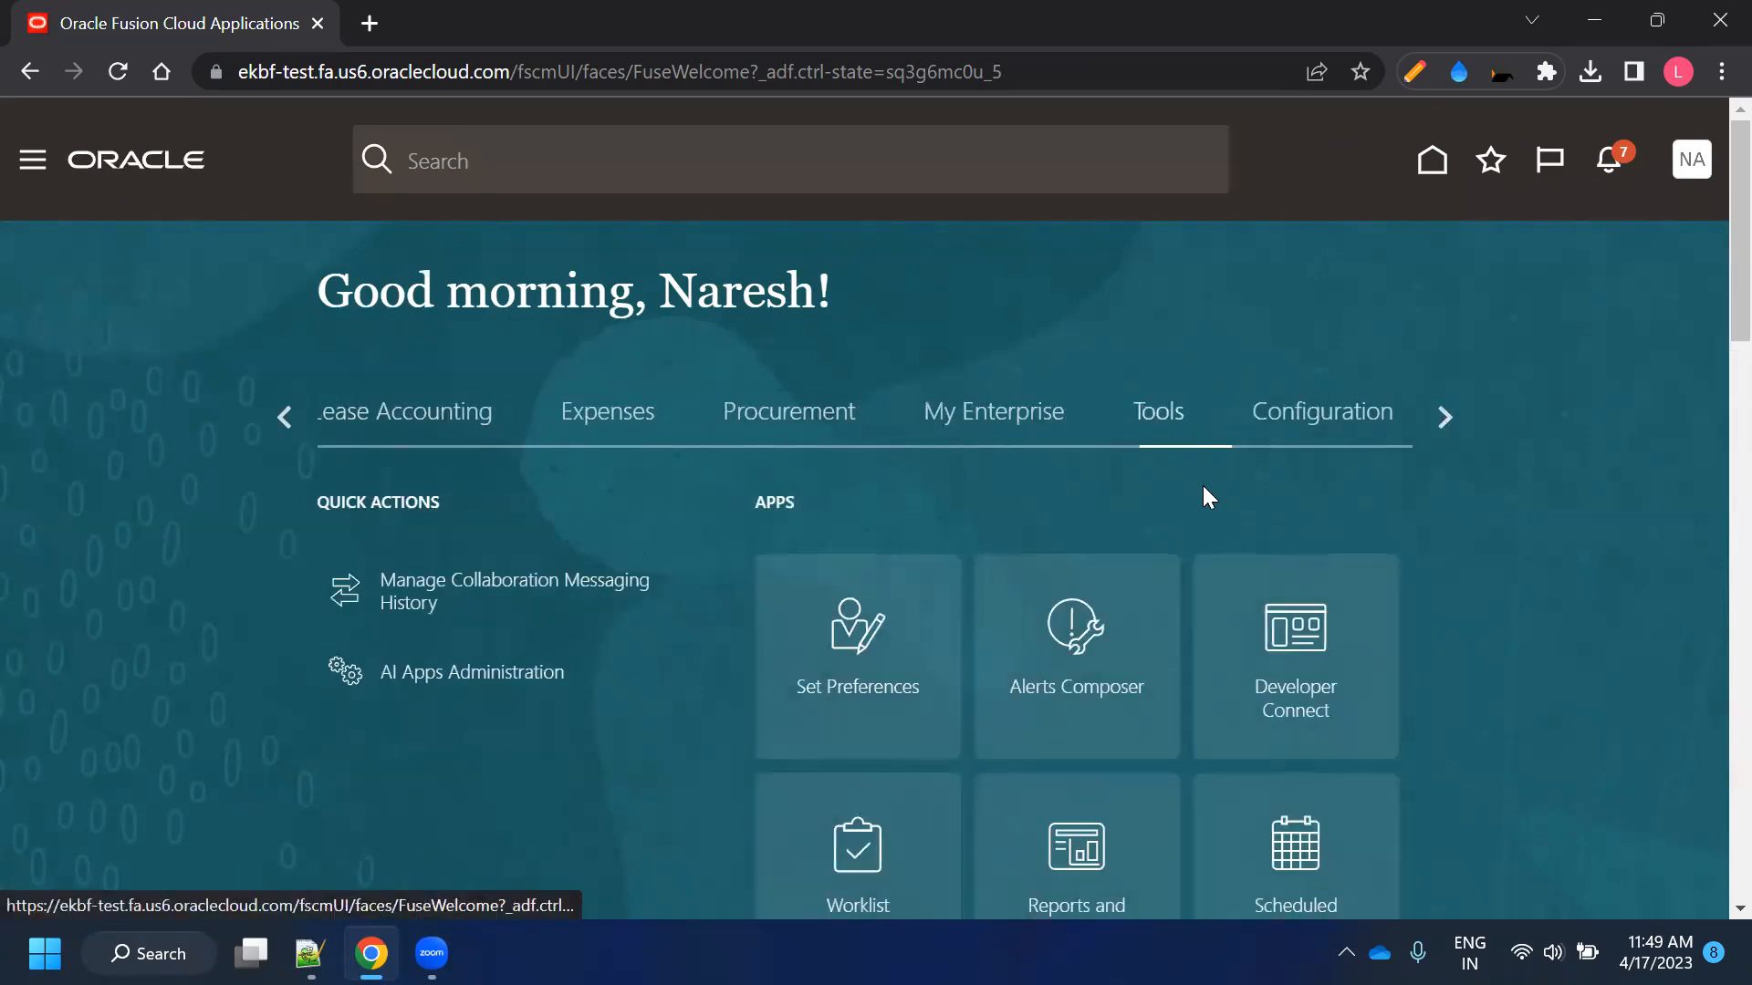
{"action": "scroll", "coordinate": [1204, 489], "scroll_direction": "down", "scroll_amount": 3}
{"action": "left_click", "coordinate": [1296, 618]}
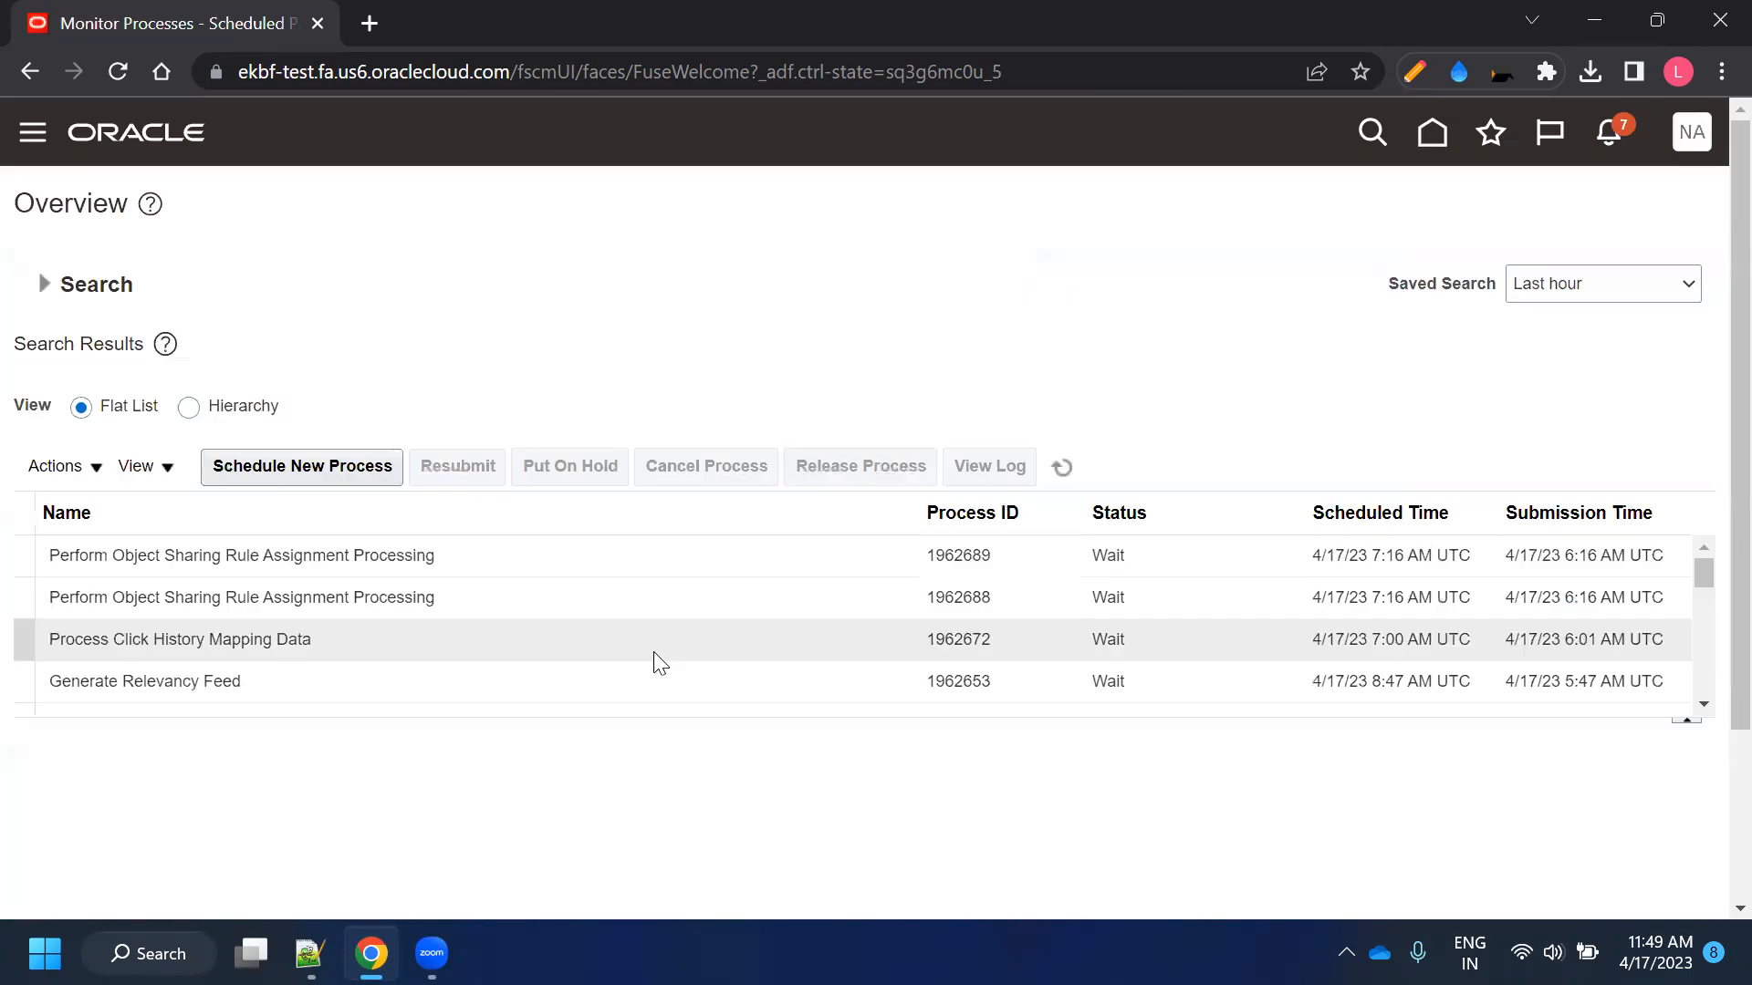
Start a new scheduled job, find it with %Pay%Recon% and choose Prepare Payables to General Ledger Reconciliation
{"action": "left_click", "coordinate": [266, 469]}
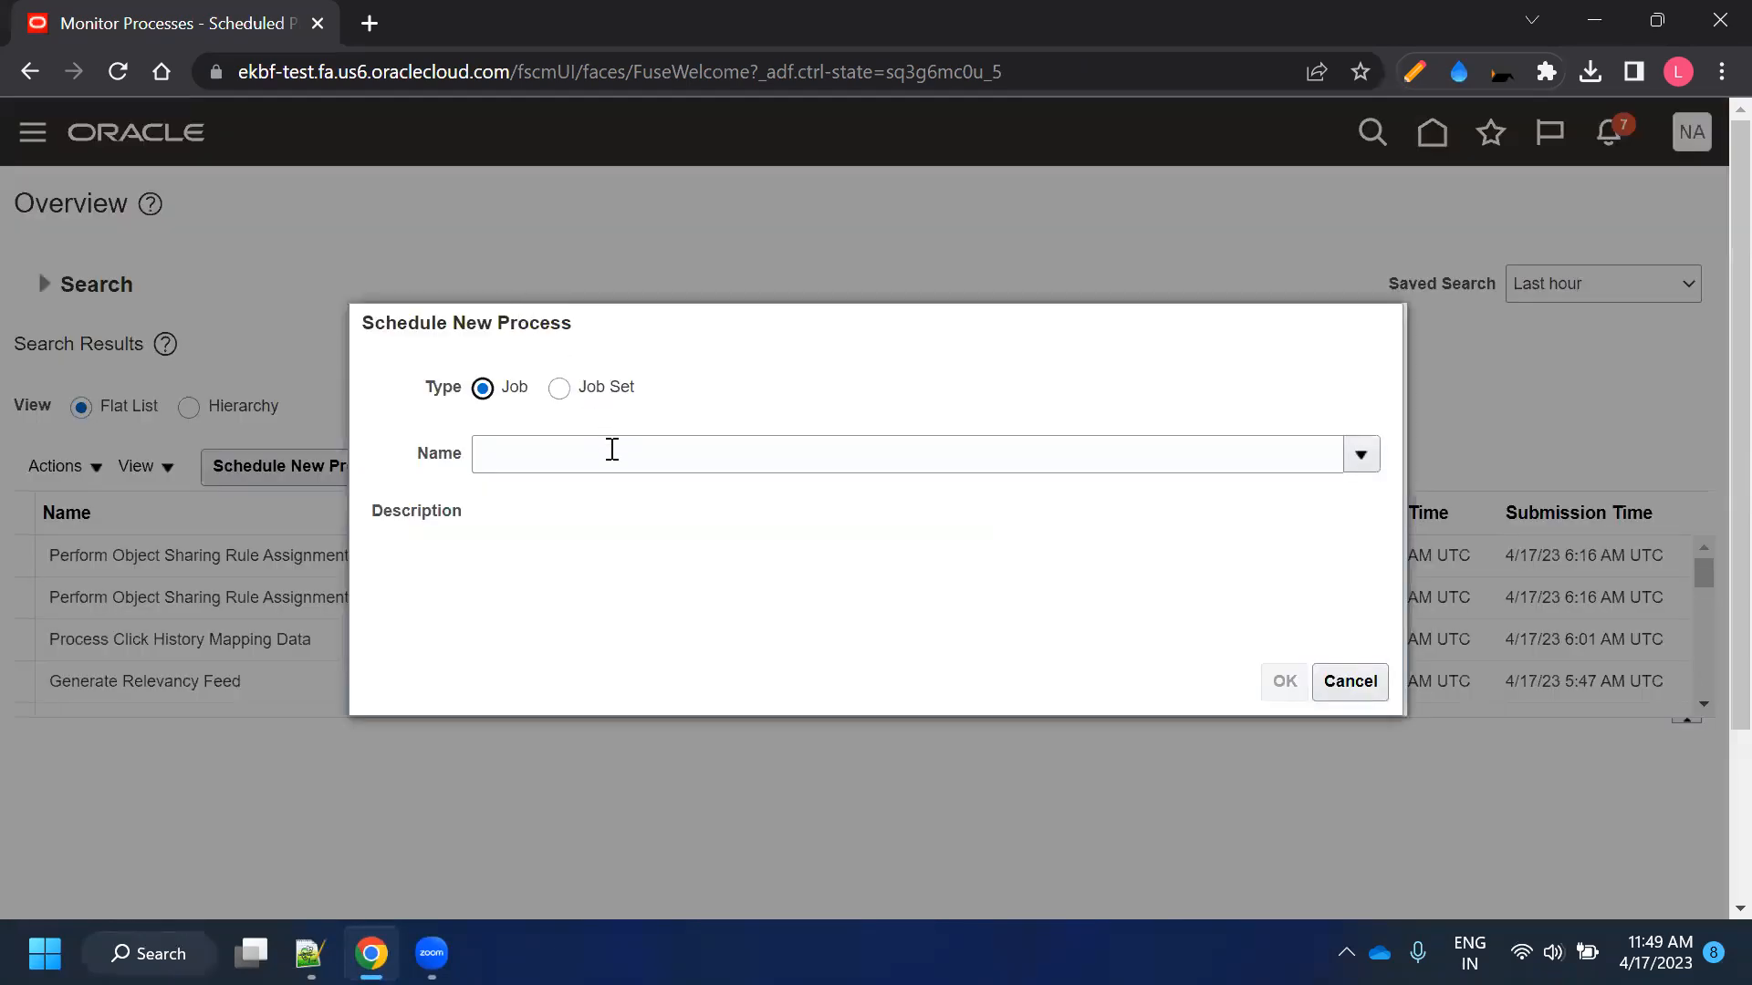
{"action": "left_click", "coordinate": [611, 450]}
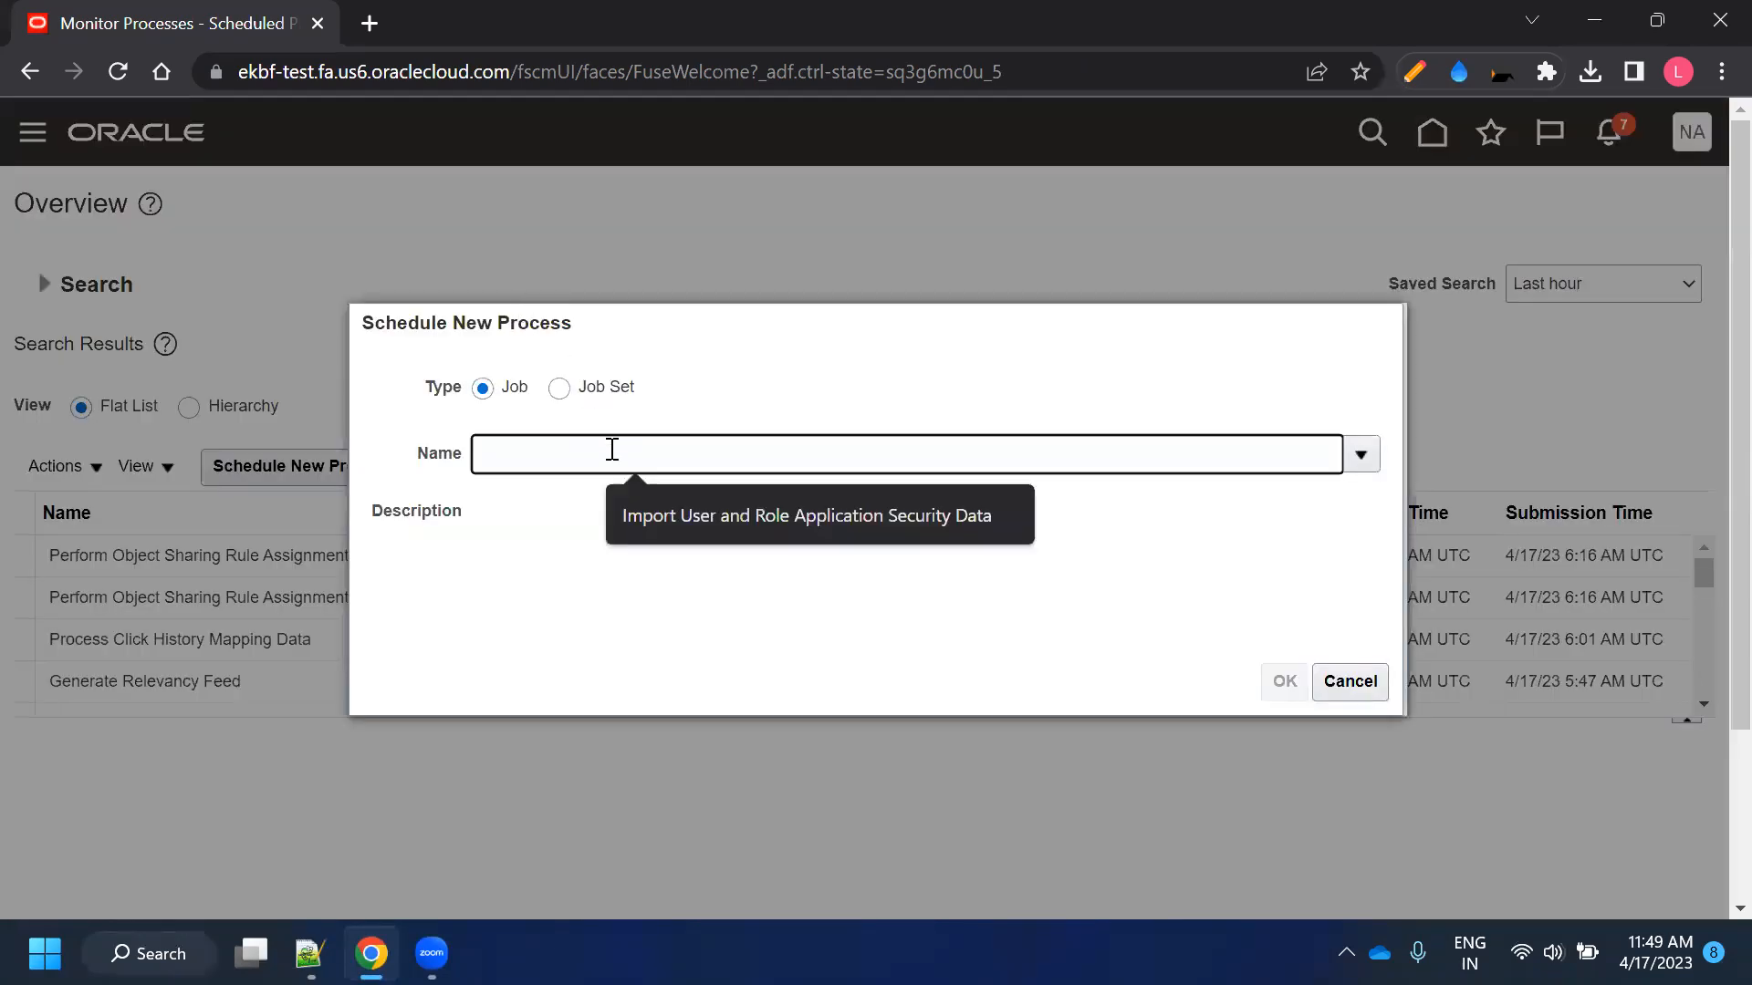
{"action": "type", "text": "%Pay%Recon%"}
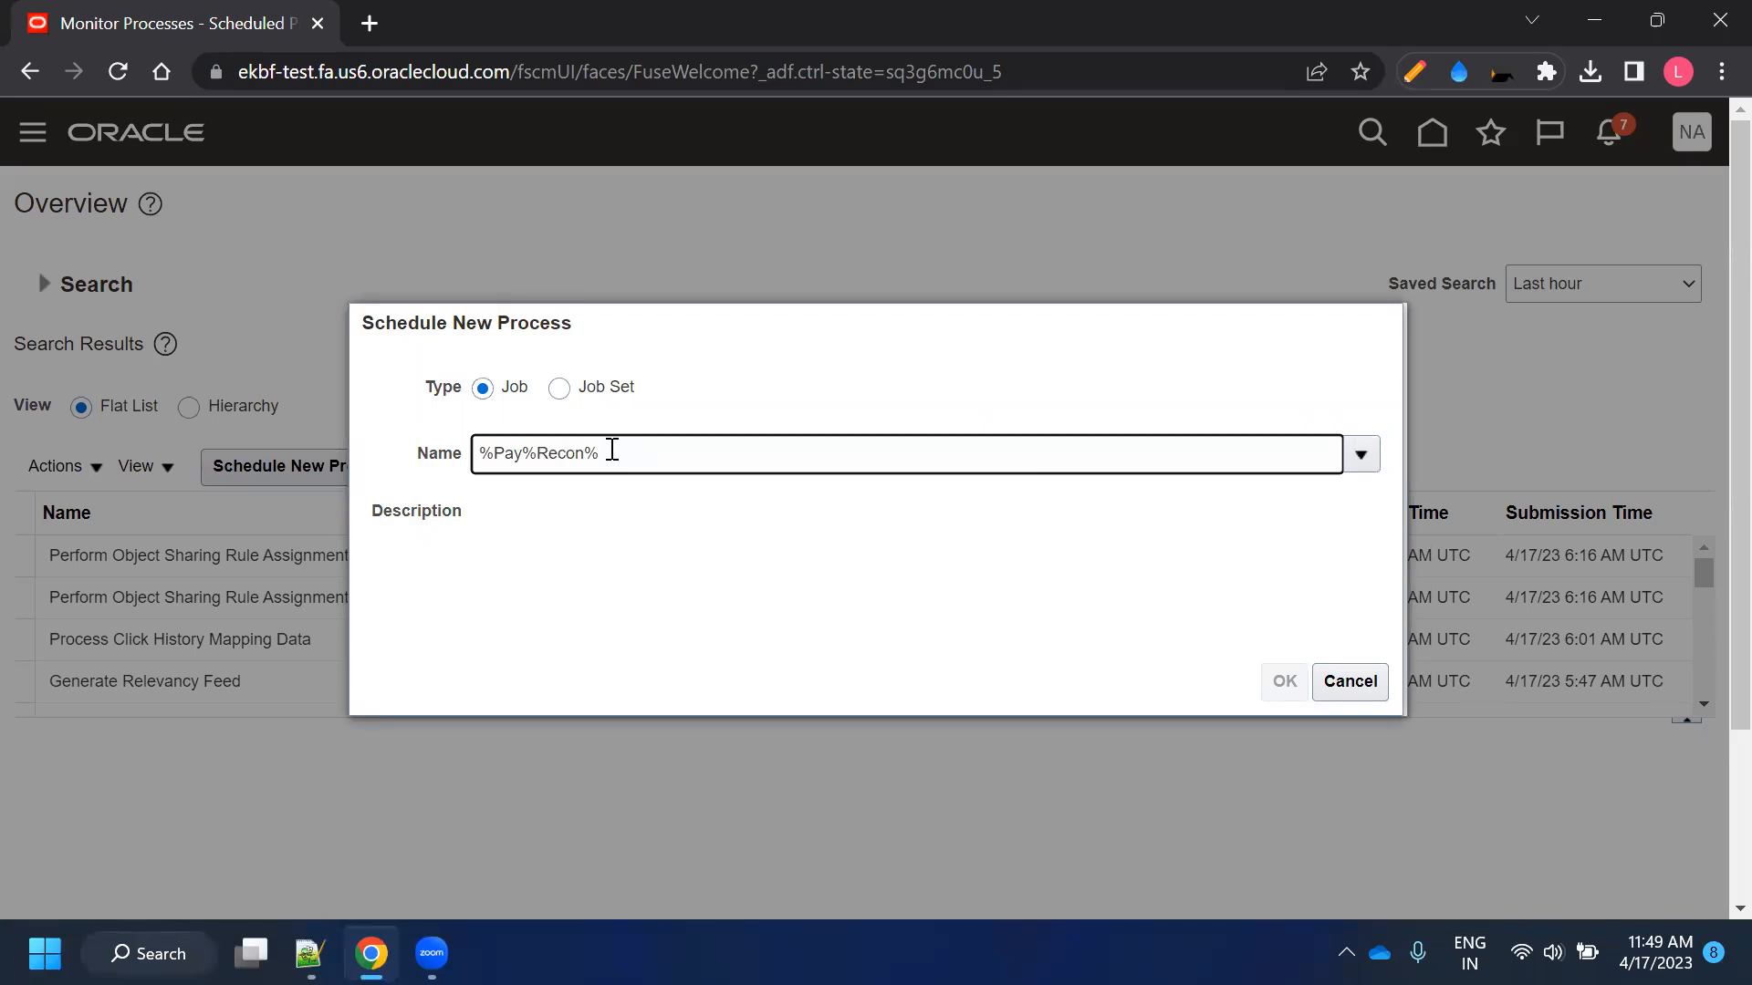
{"action": "key", "text": "Tab"}
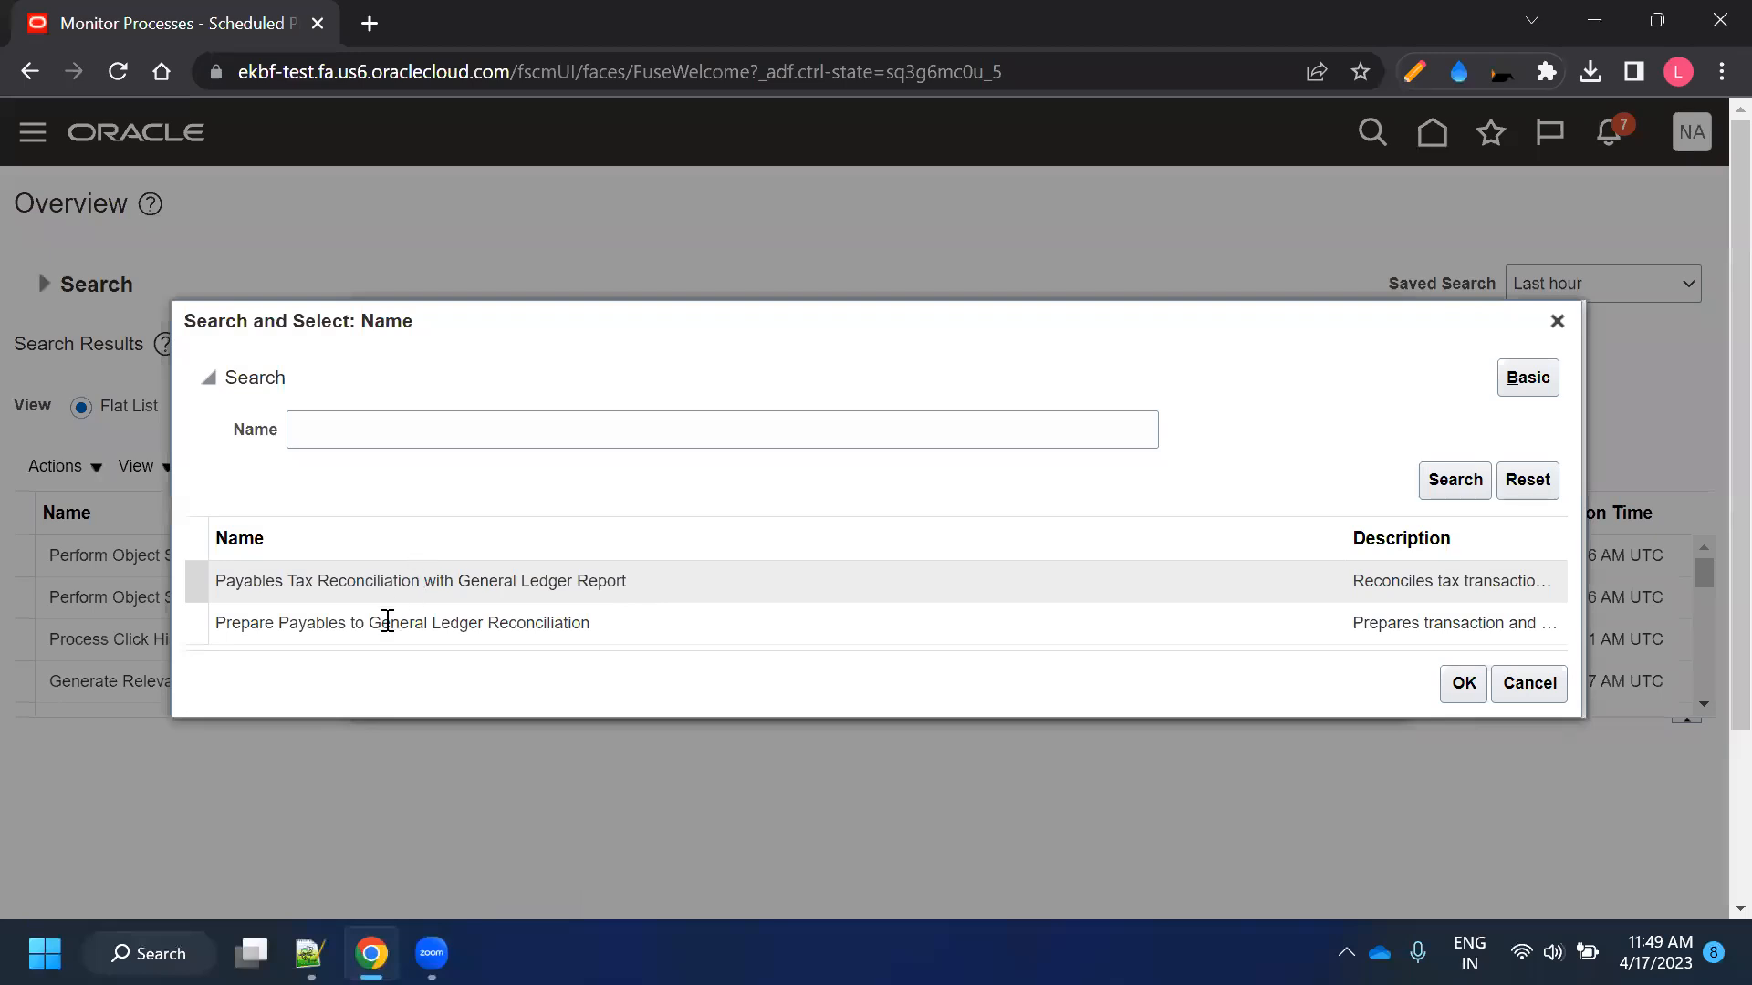
{"action": "left_click", "coordinate": [360, 624]}
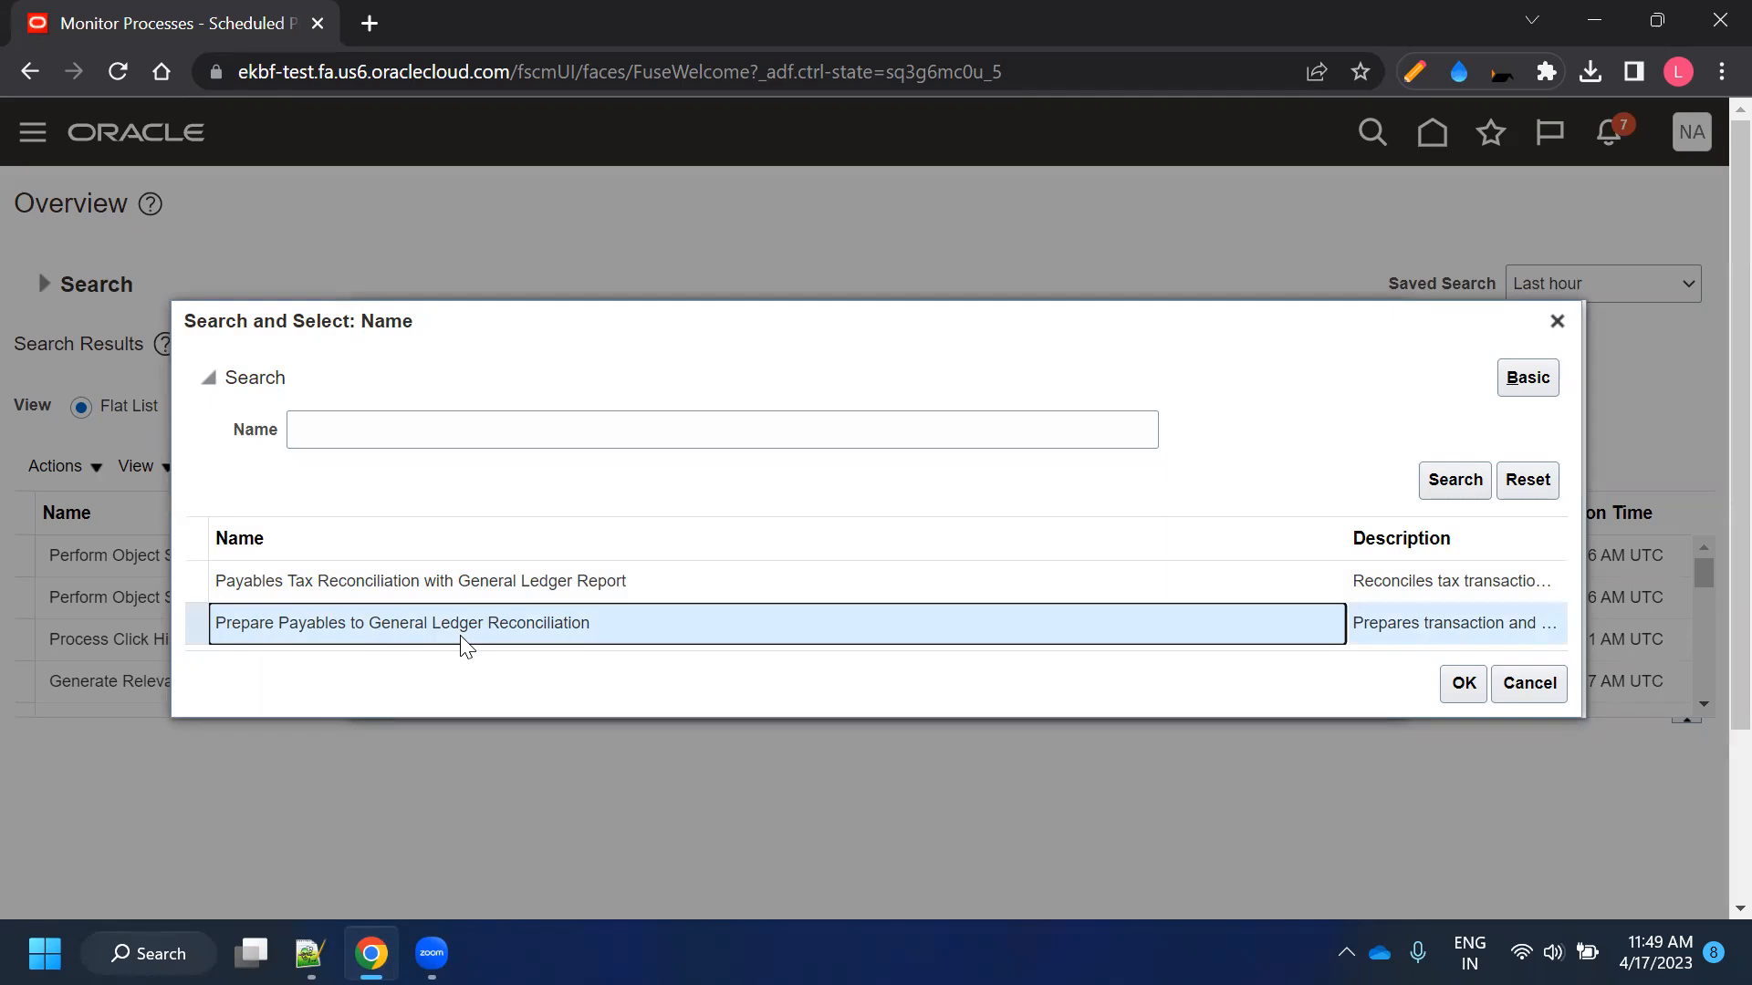
{"action": "left_click", "coordinate": [1478, 685]}
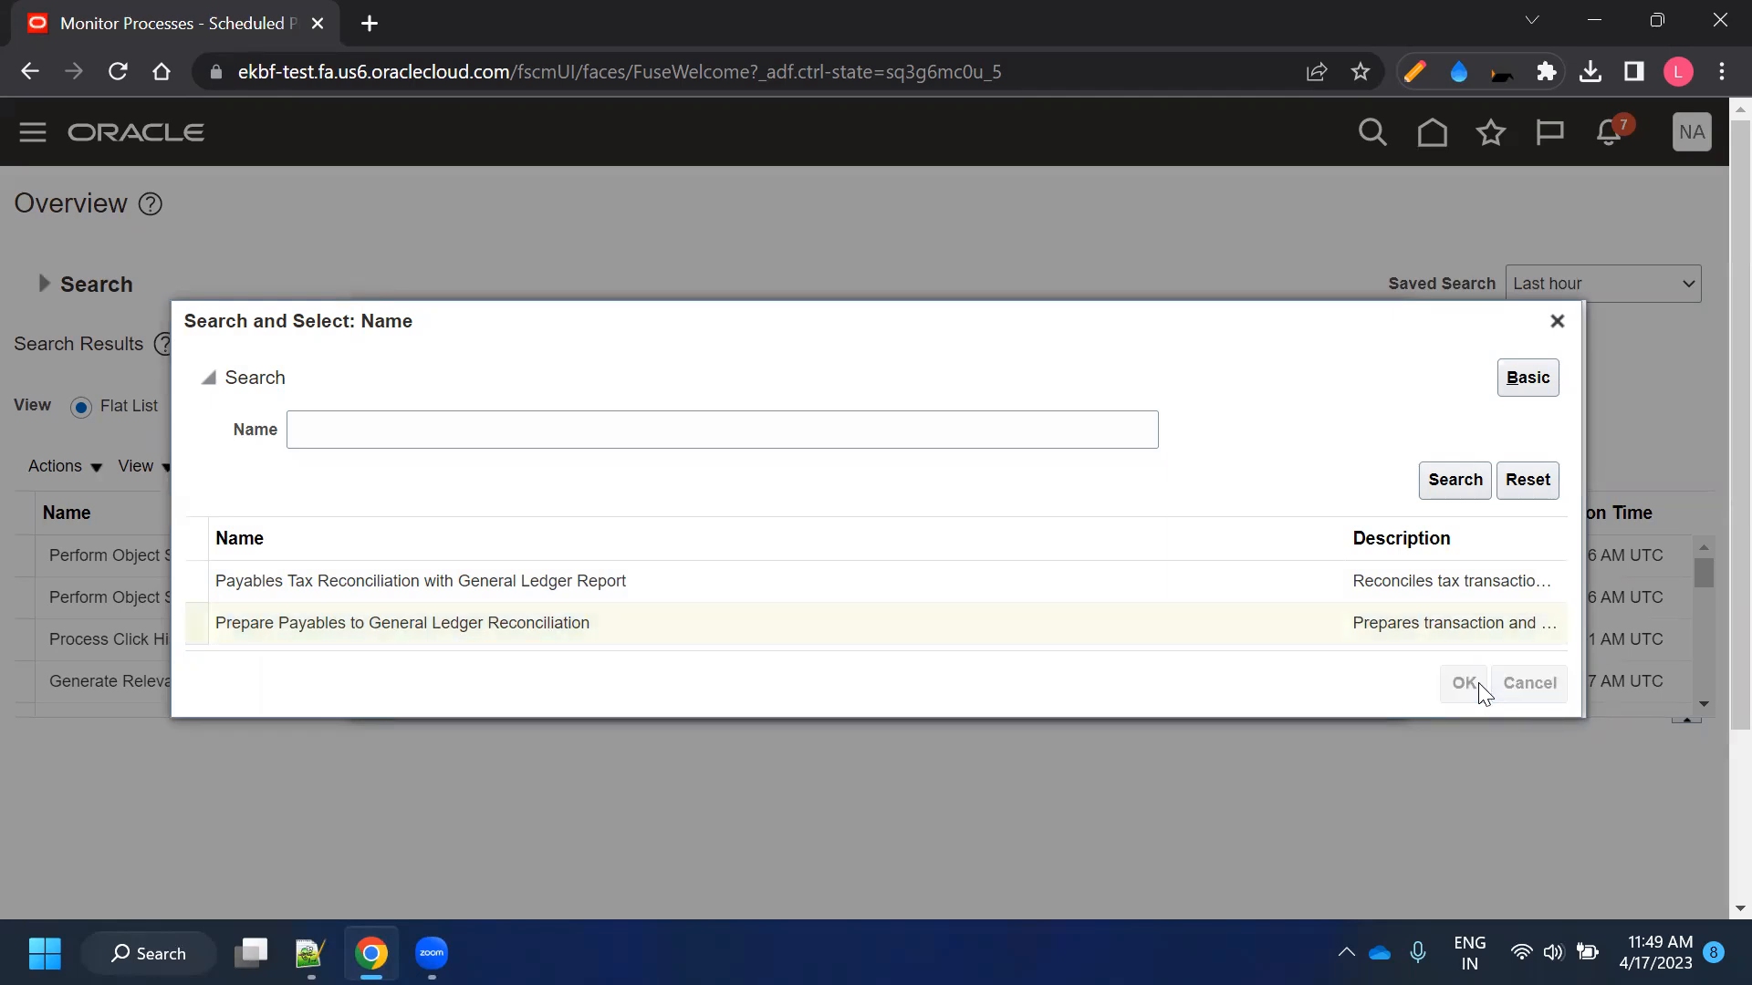
{"action": "left_click", "coordinate": [1283, 681]}
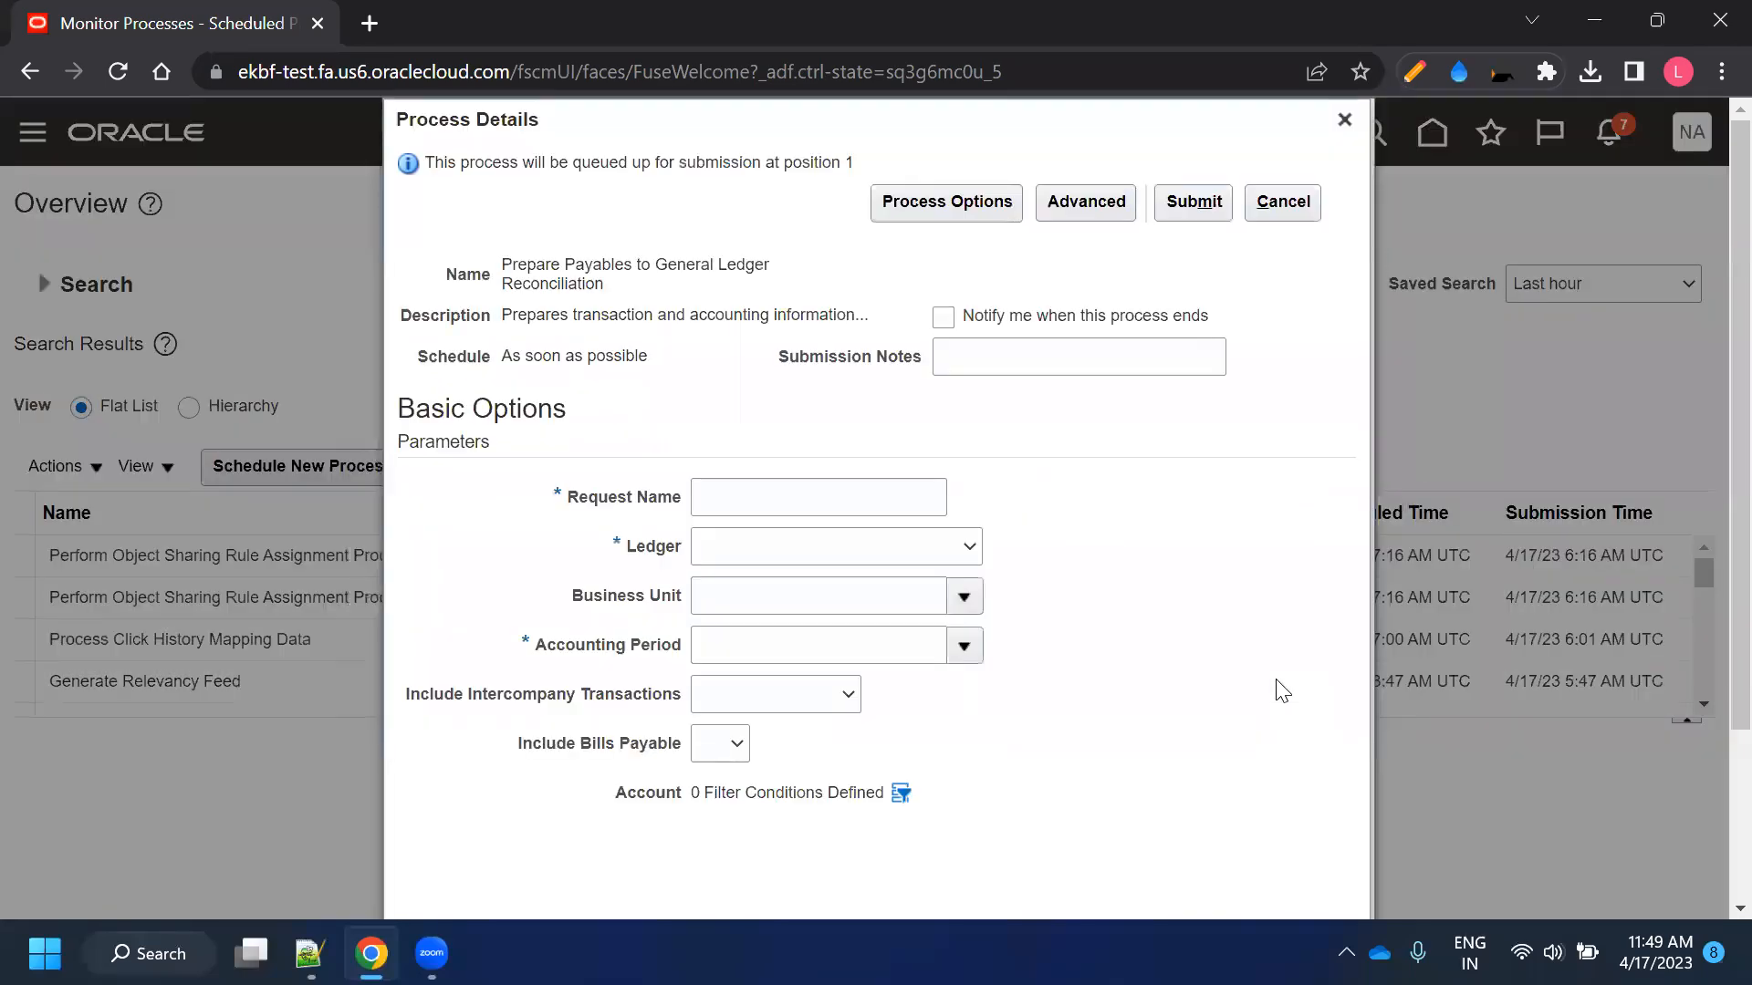
Set the request name to 170423, the ledger to One Ledger IN and the accounting period to Apr-23
{"action": "left_click", "coordinate": [781, 505]}
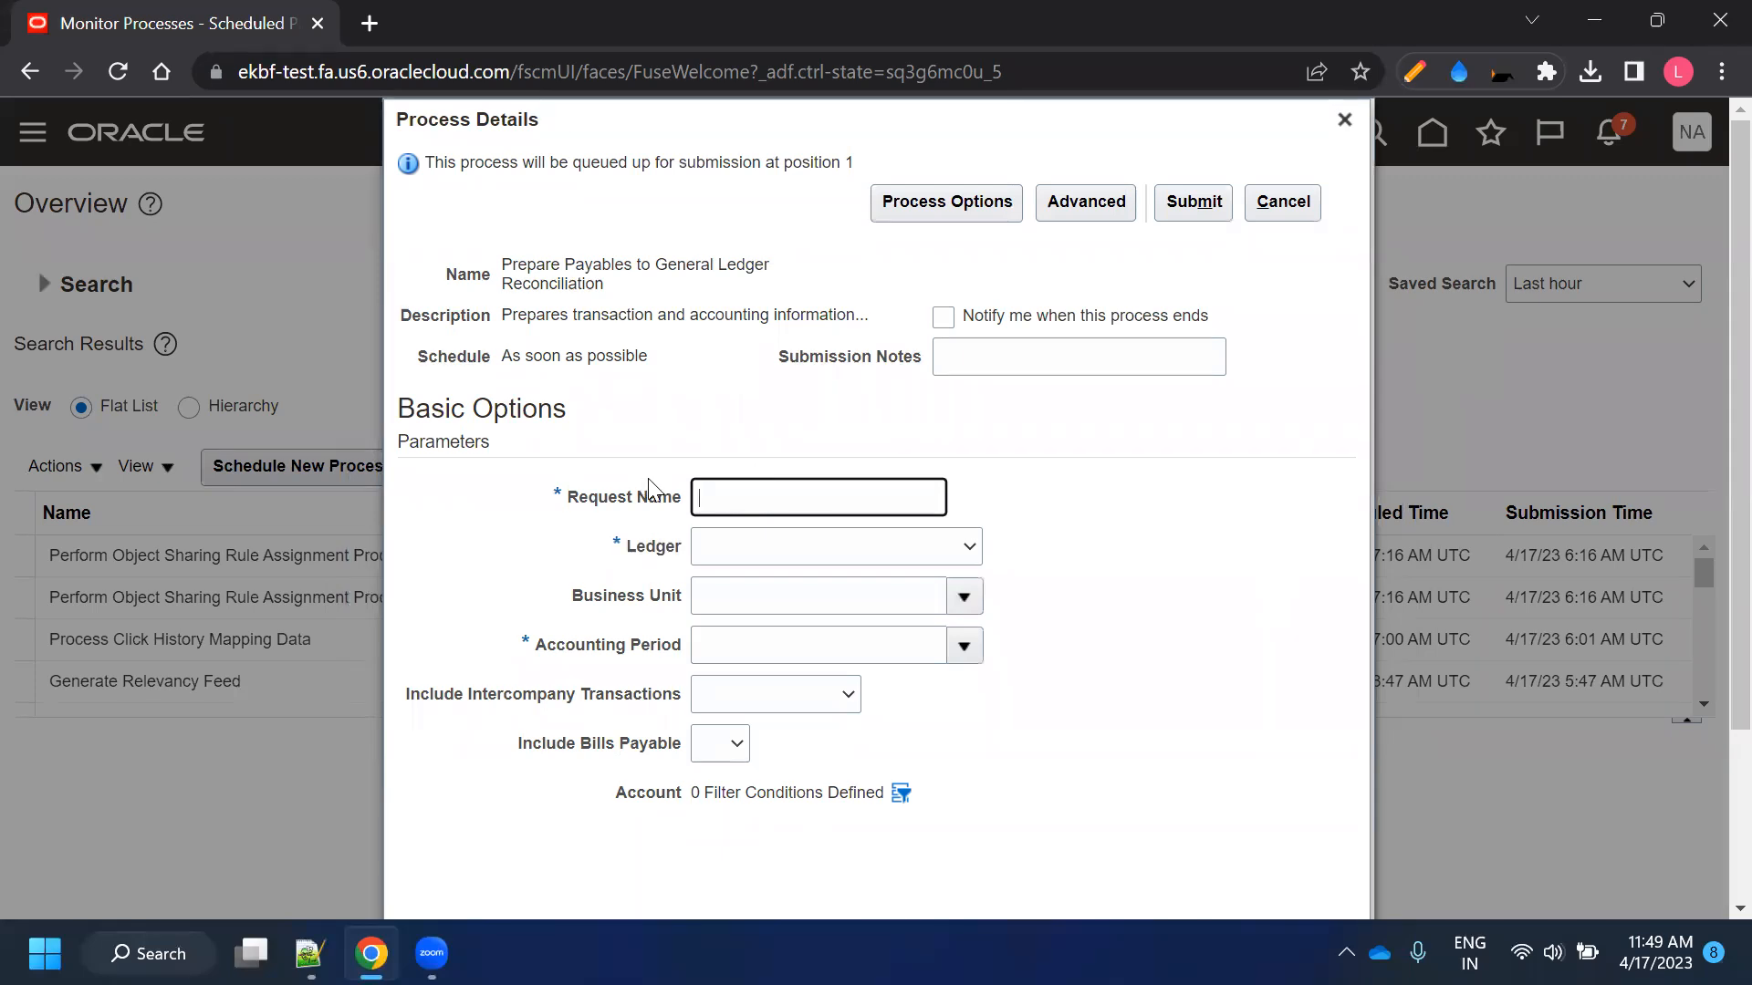
{"action": "type", "text": "170423"}
{"action": "left_click", "coordinate": [964, 546]}
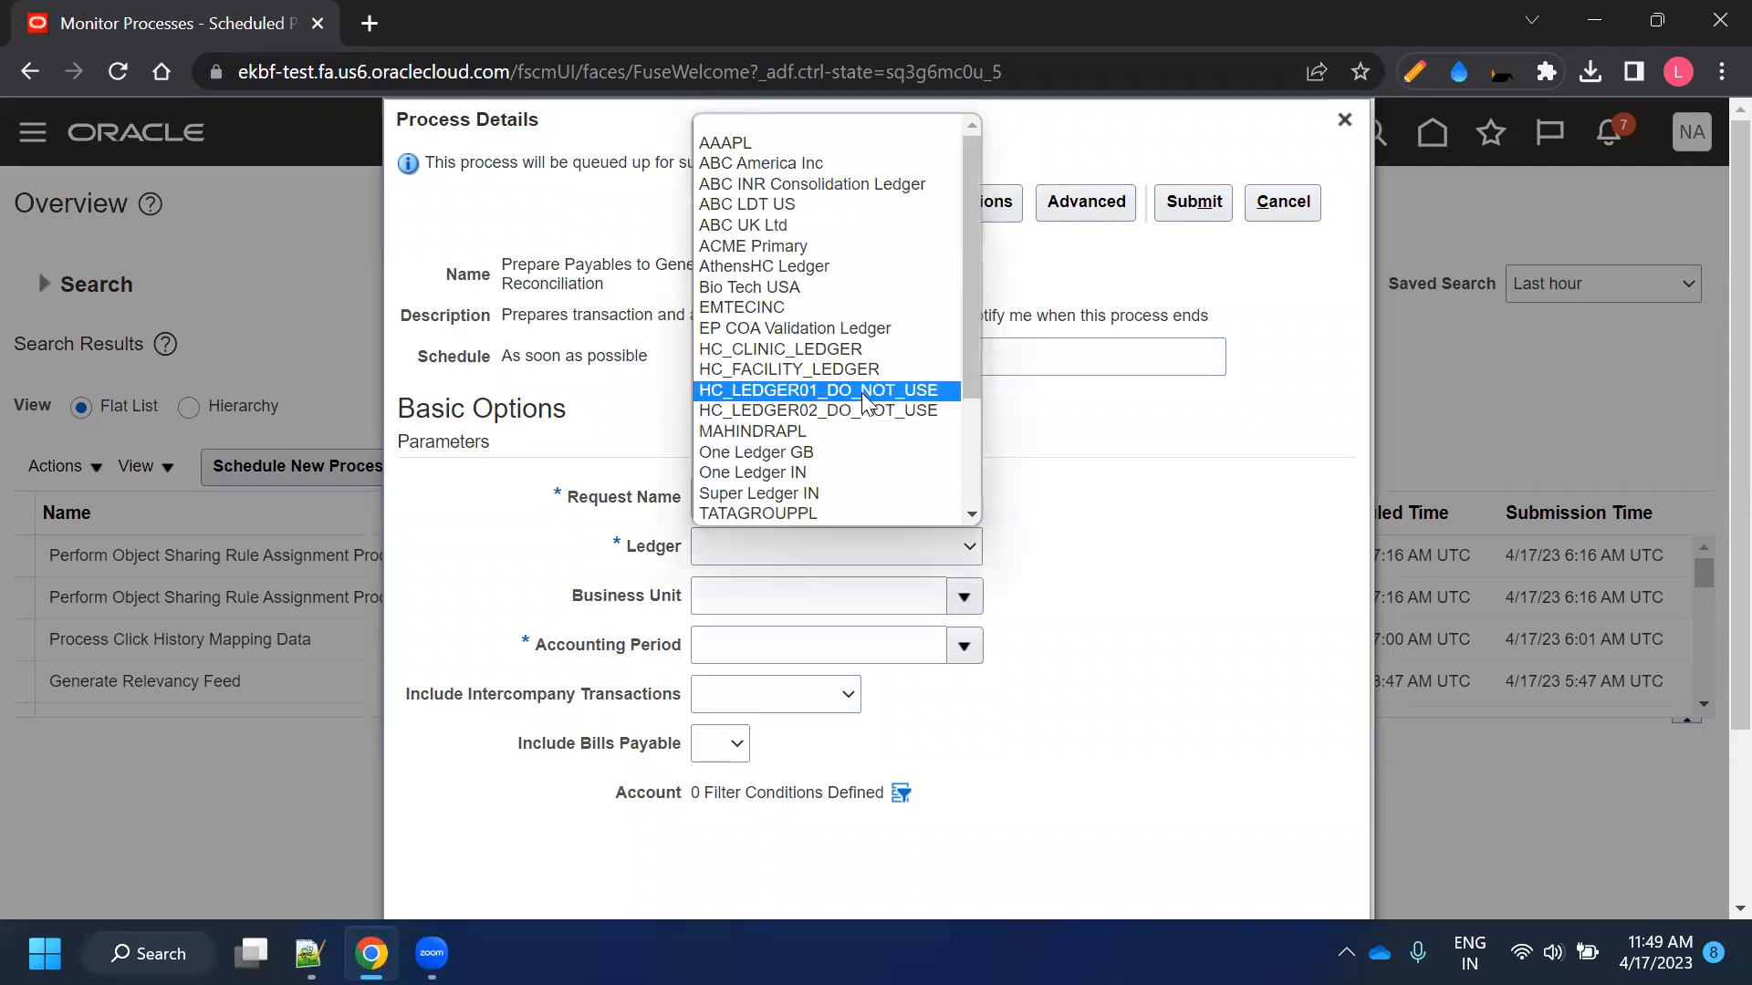
{"action": "left_click", "coordinate": [766, 475]}
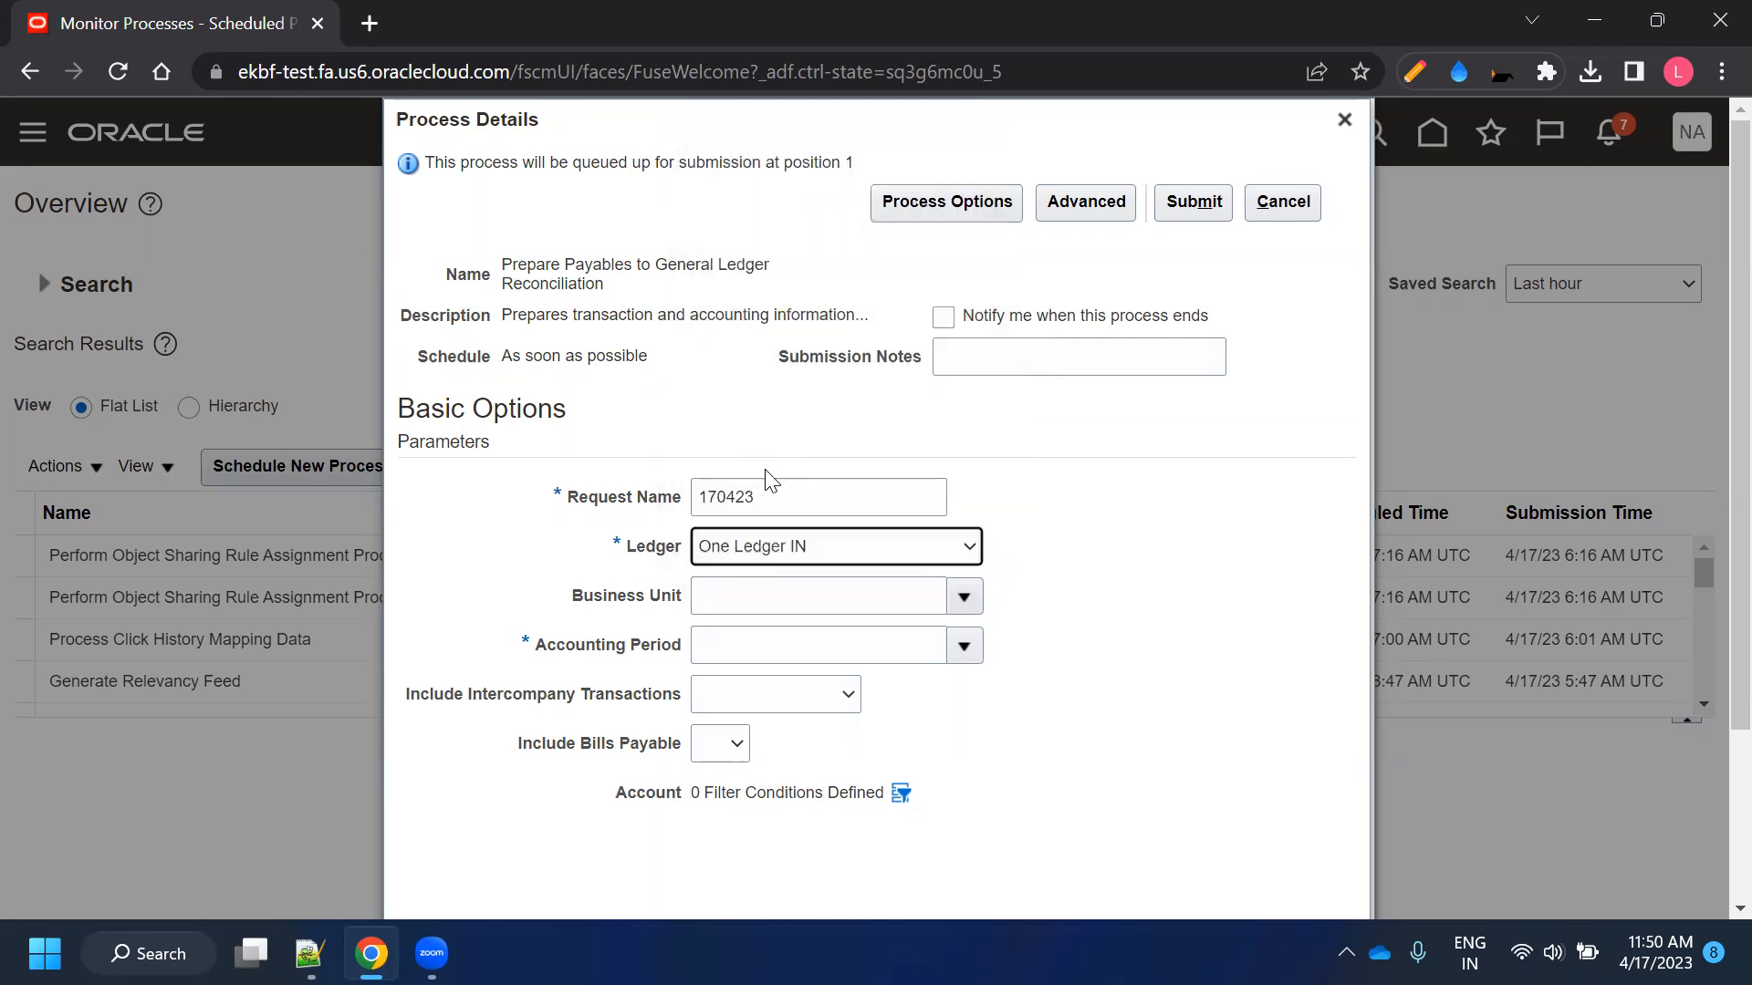
{"action": "left_click", "coordinate": [965, 645]}
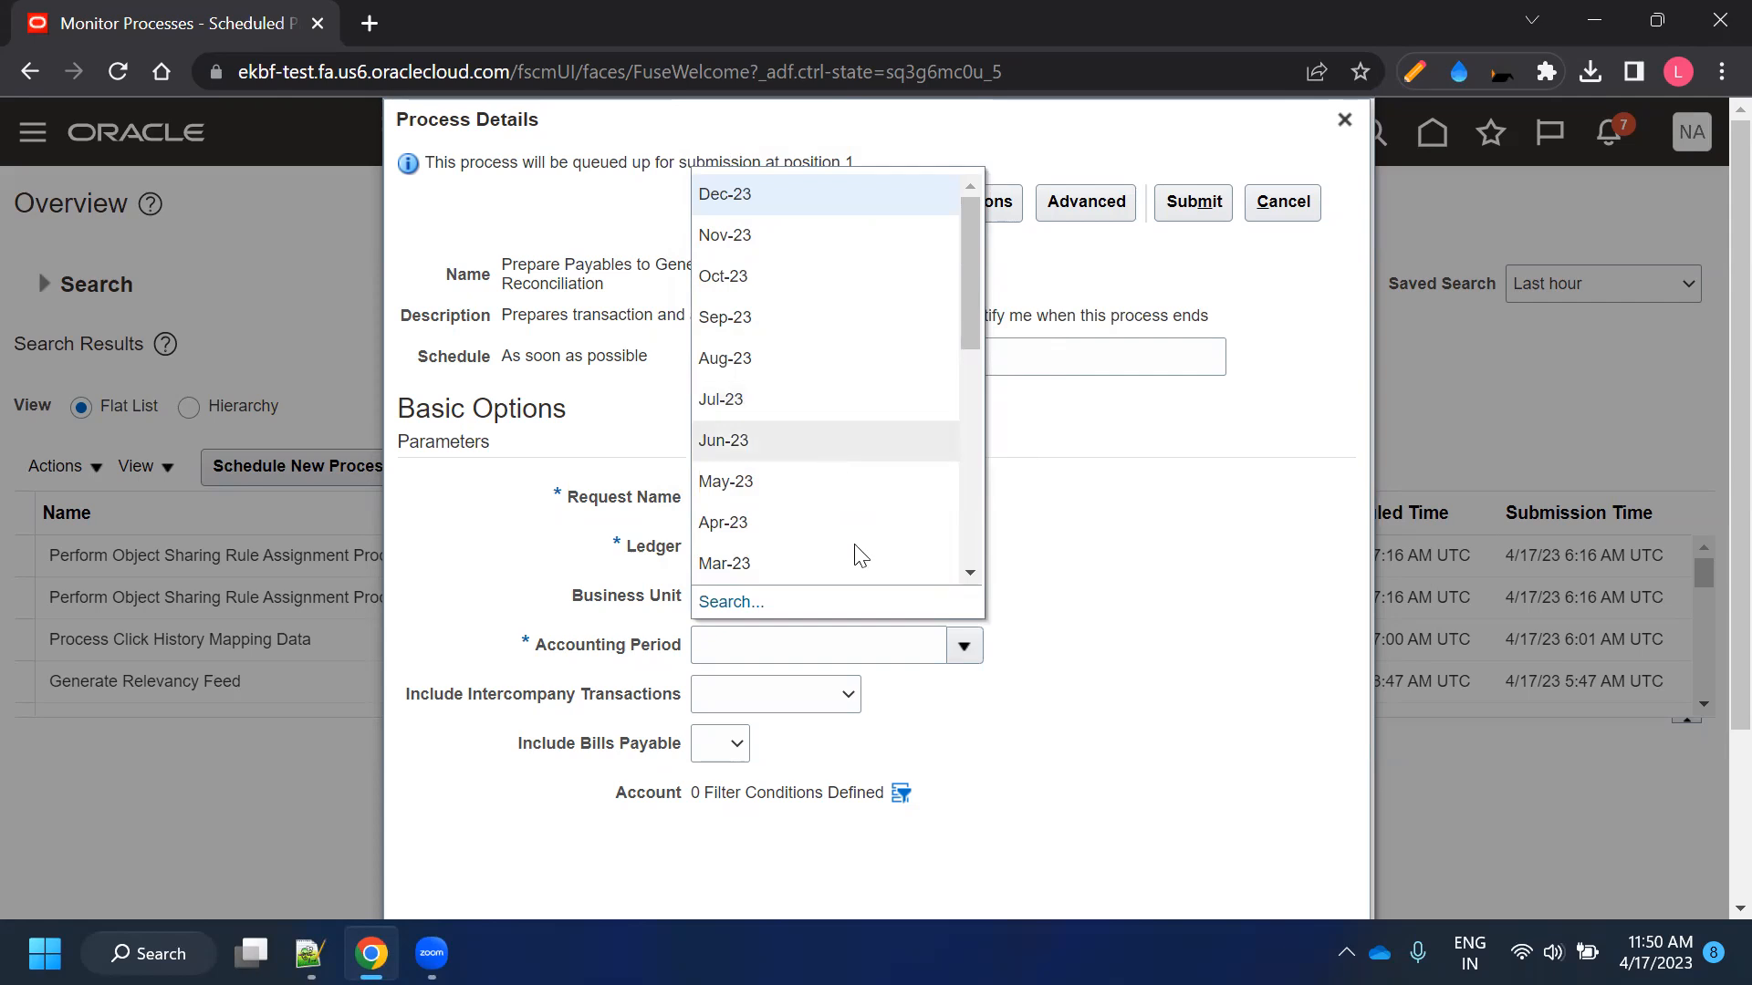
{"action": "left_click", "coordinate": [794, 522]}
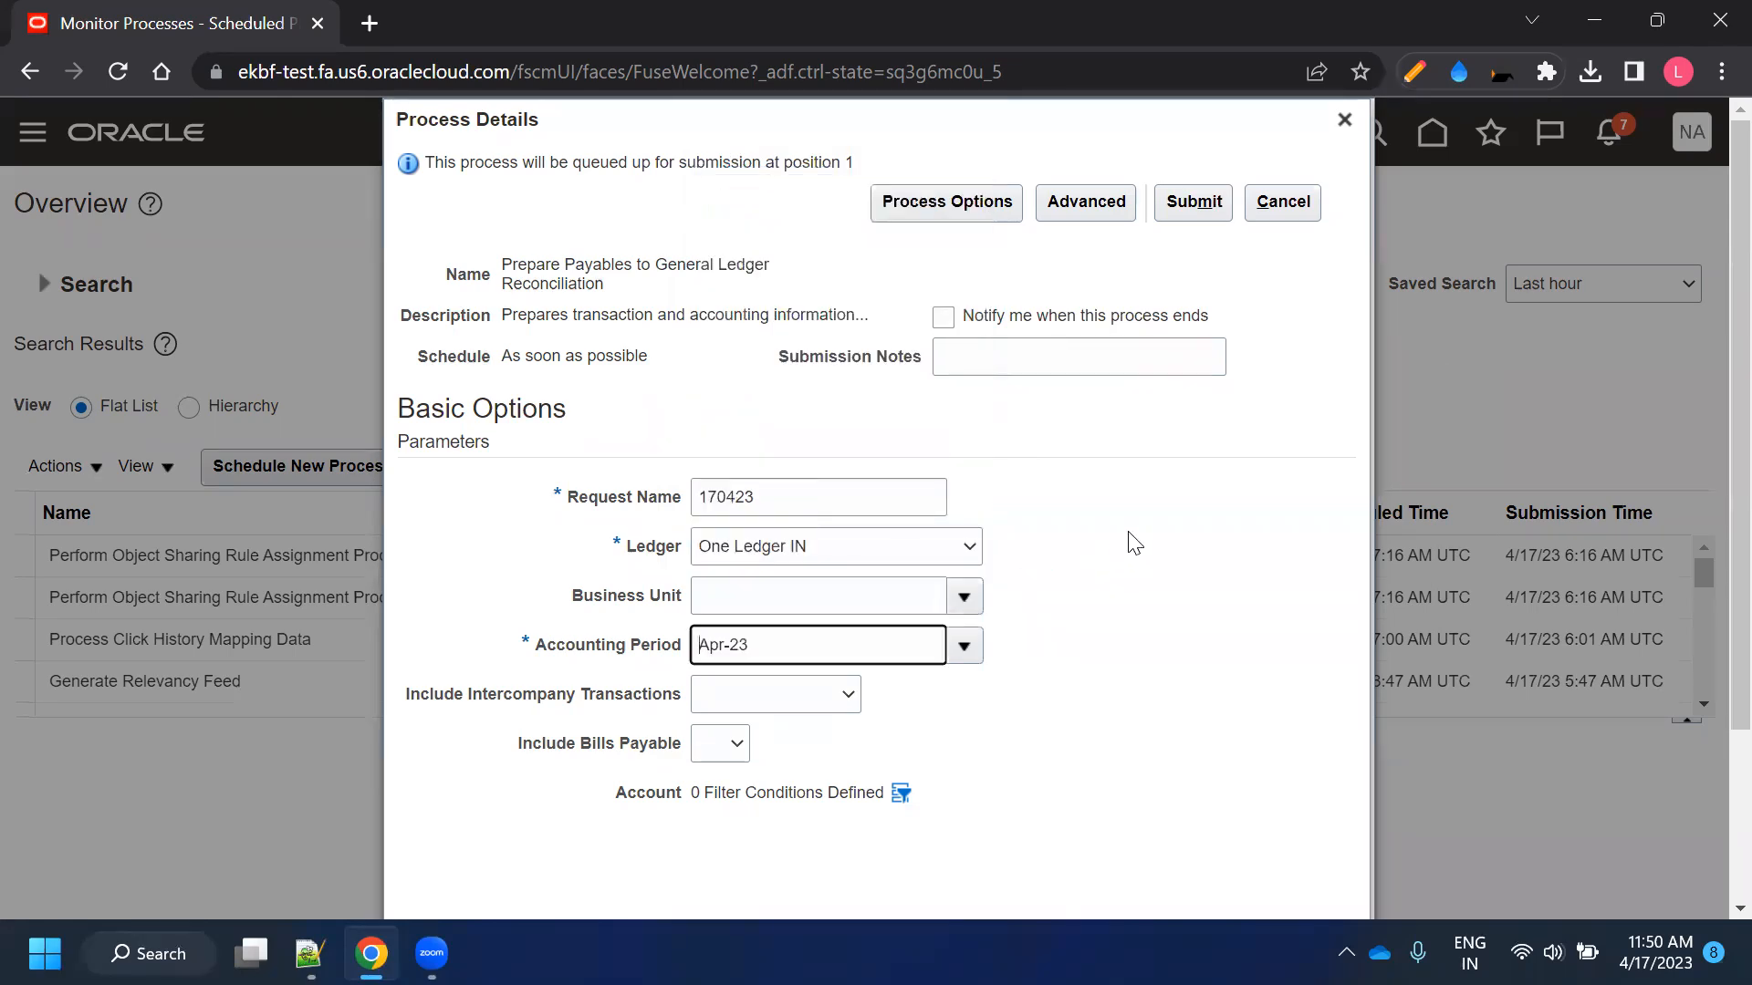
Submit the Prepare Payables to General Ledger Reconciliation process and acknowledge the confirmation
{"action": "scroll", "coordinate": [1101, 610], "scroll_direction": "down", "scroll_amount": 3}
{"action": "scroll", "coordinate": [982, 604], "scroll_direction": "up", "scroll_amount": 3}
{"action": "double_click", "coordinate": [793, 493]}
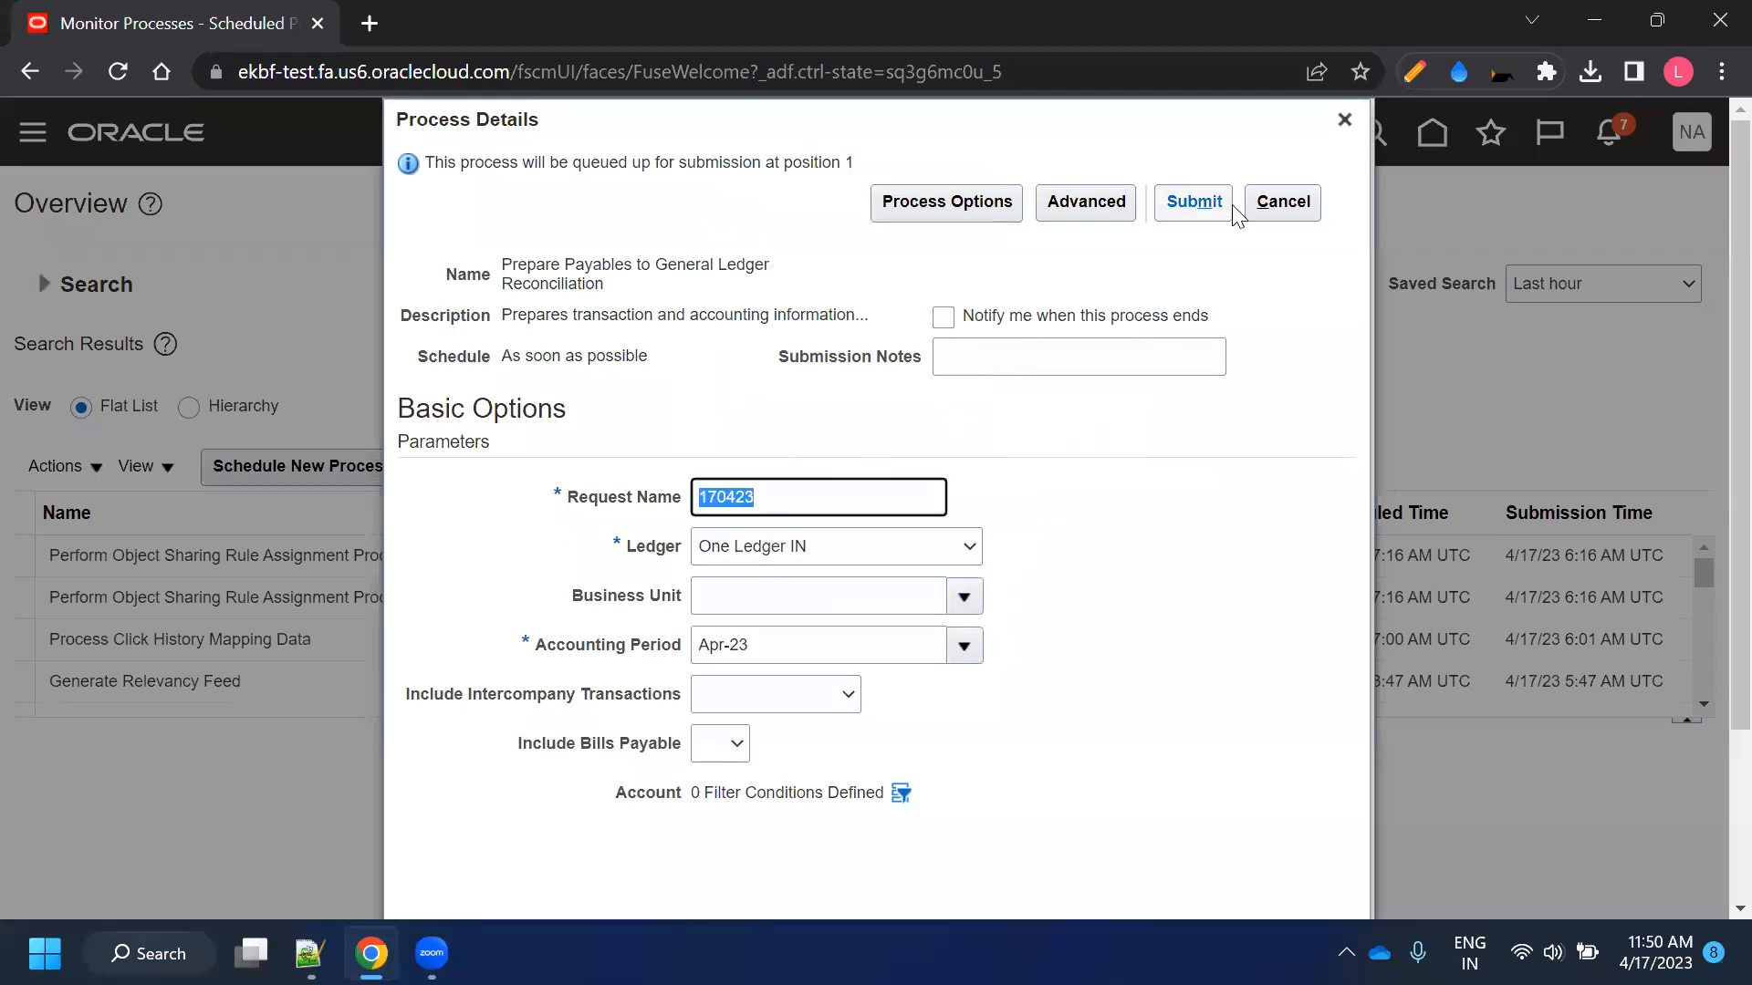
{"action": "left_click", "coordinate": [1194, 205]}
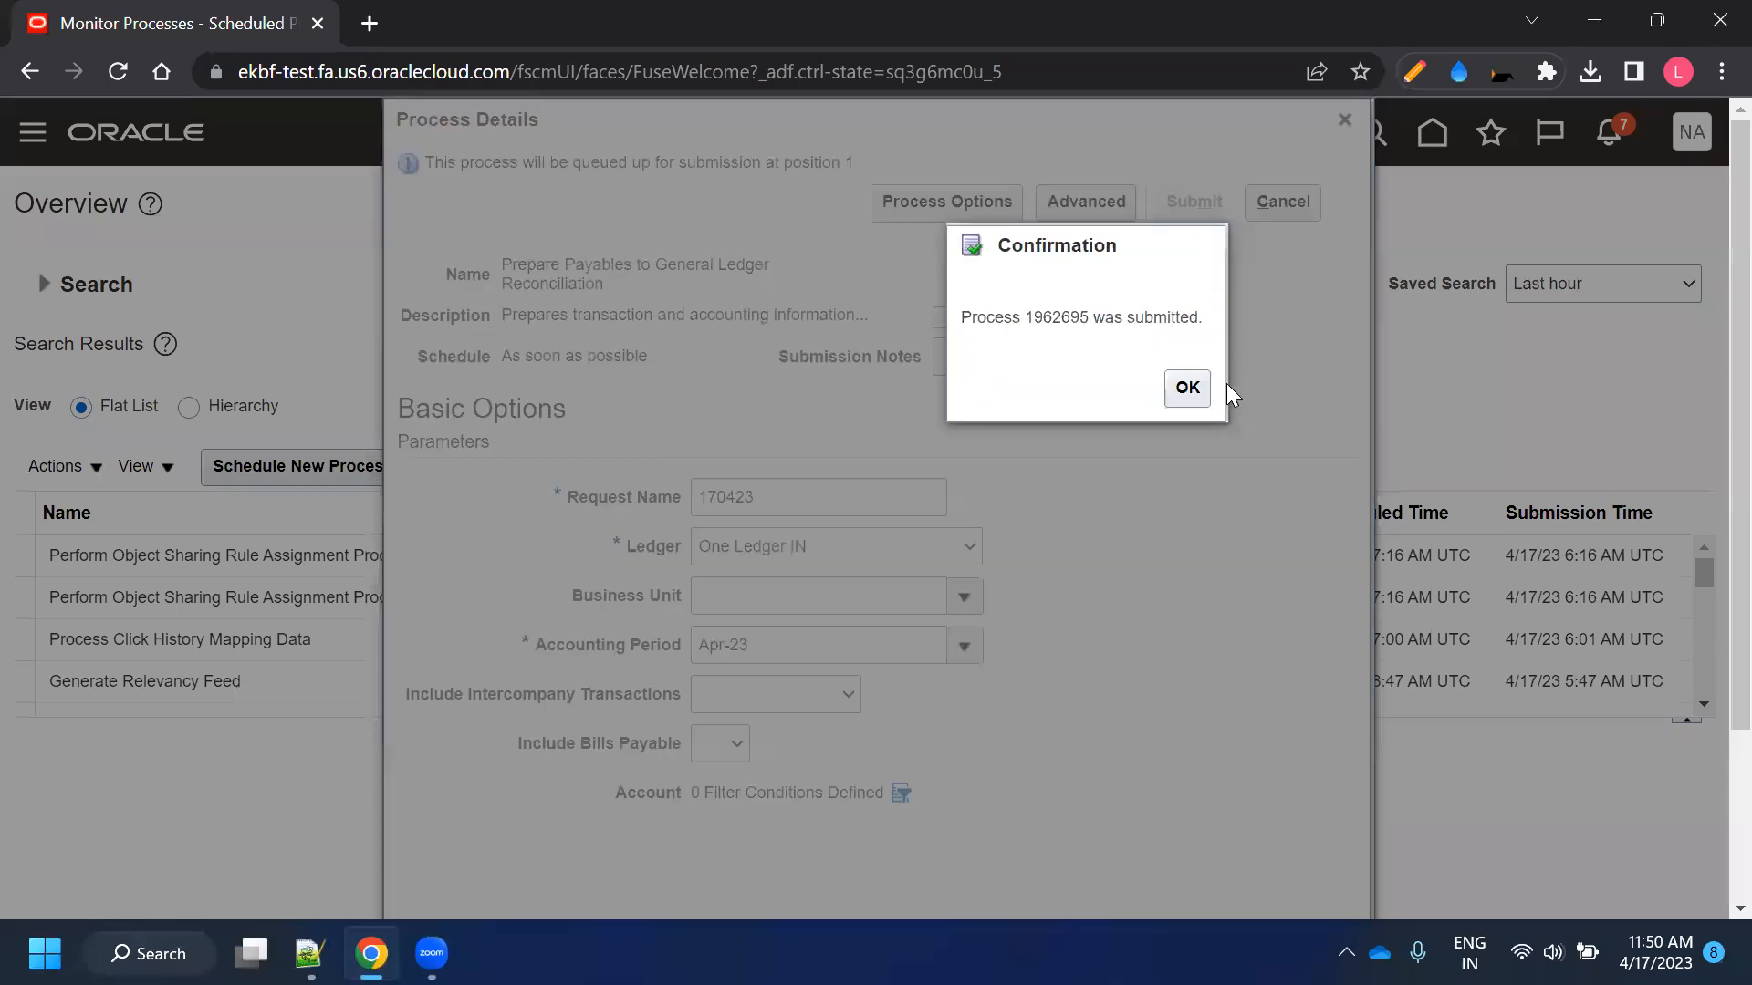
{"action": "left_click", "coordinate": [1184, 387]}
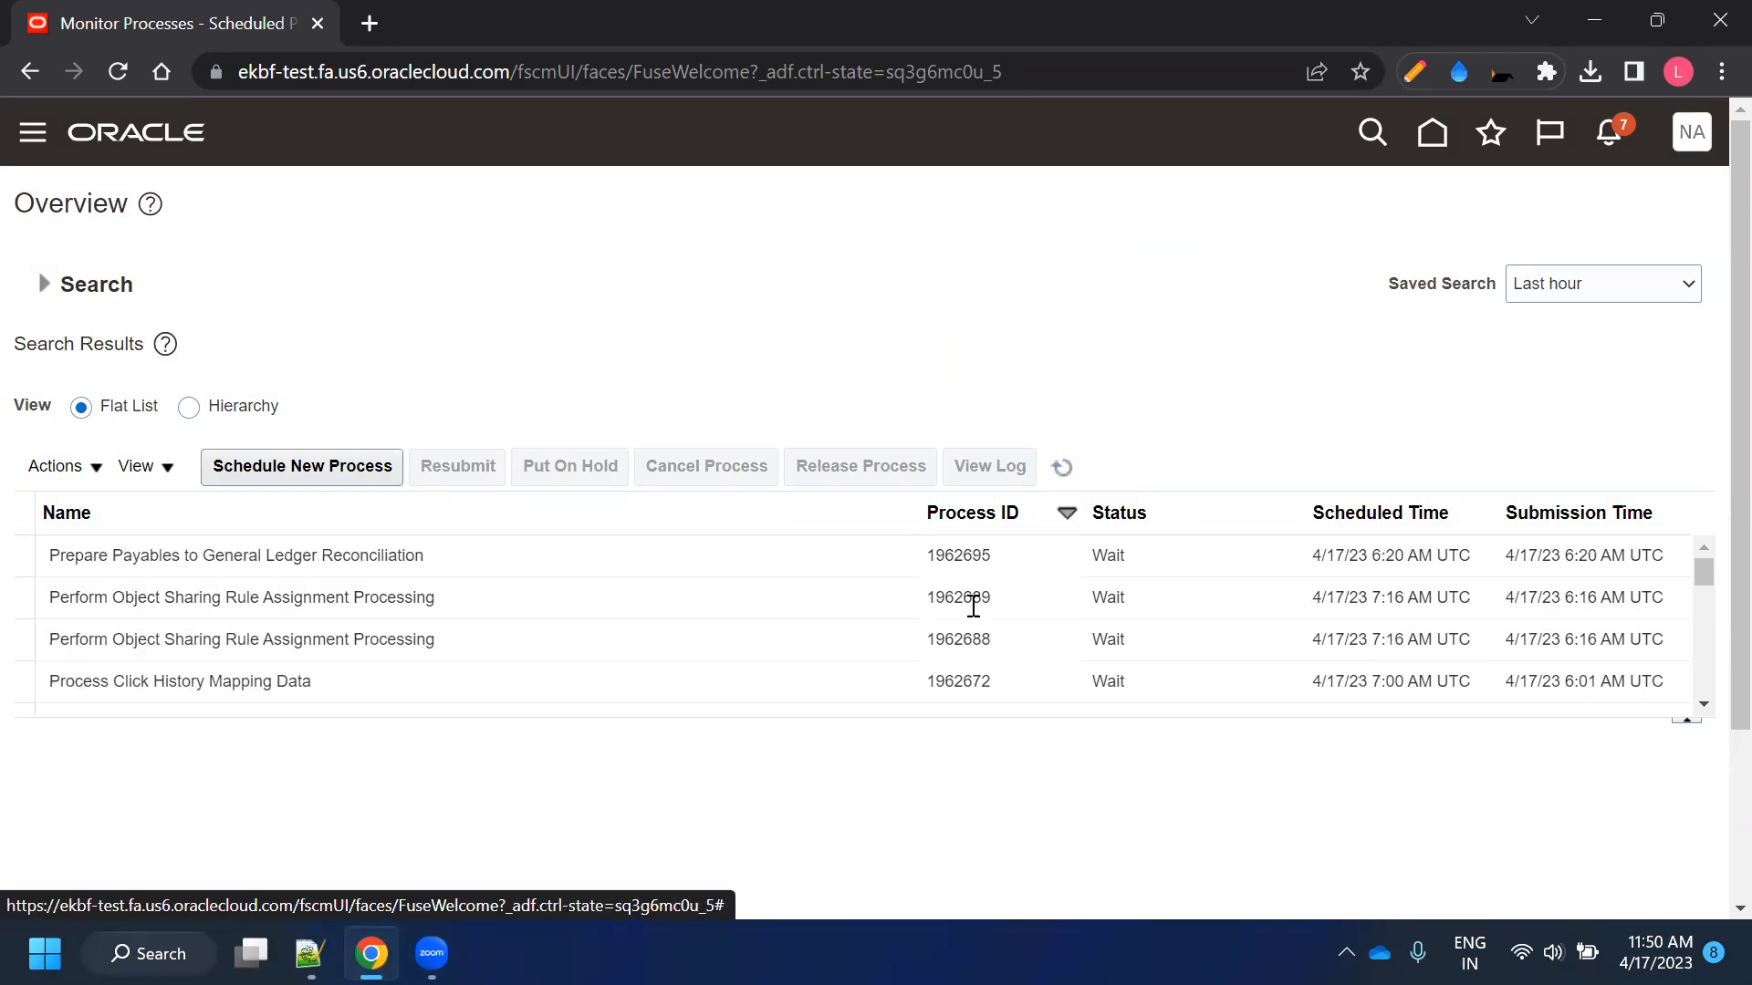
Copy the submitted reconciliation job's process ID, 1962695, and search the scheduled processes for it
{"action": "double_click", "coordinate": [975, 553]}
{"action": "key", "text": "ctrl+c"}
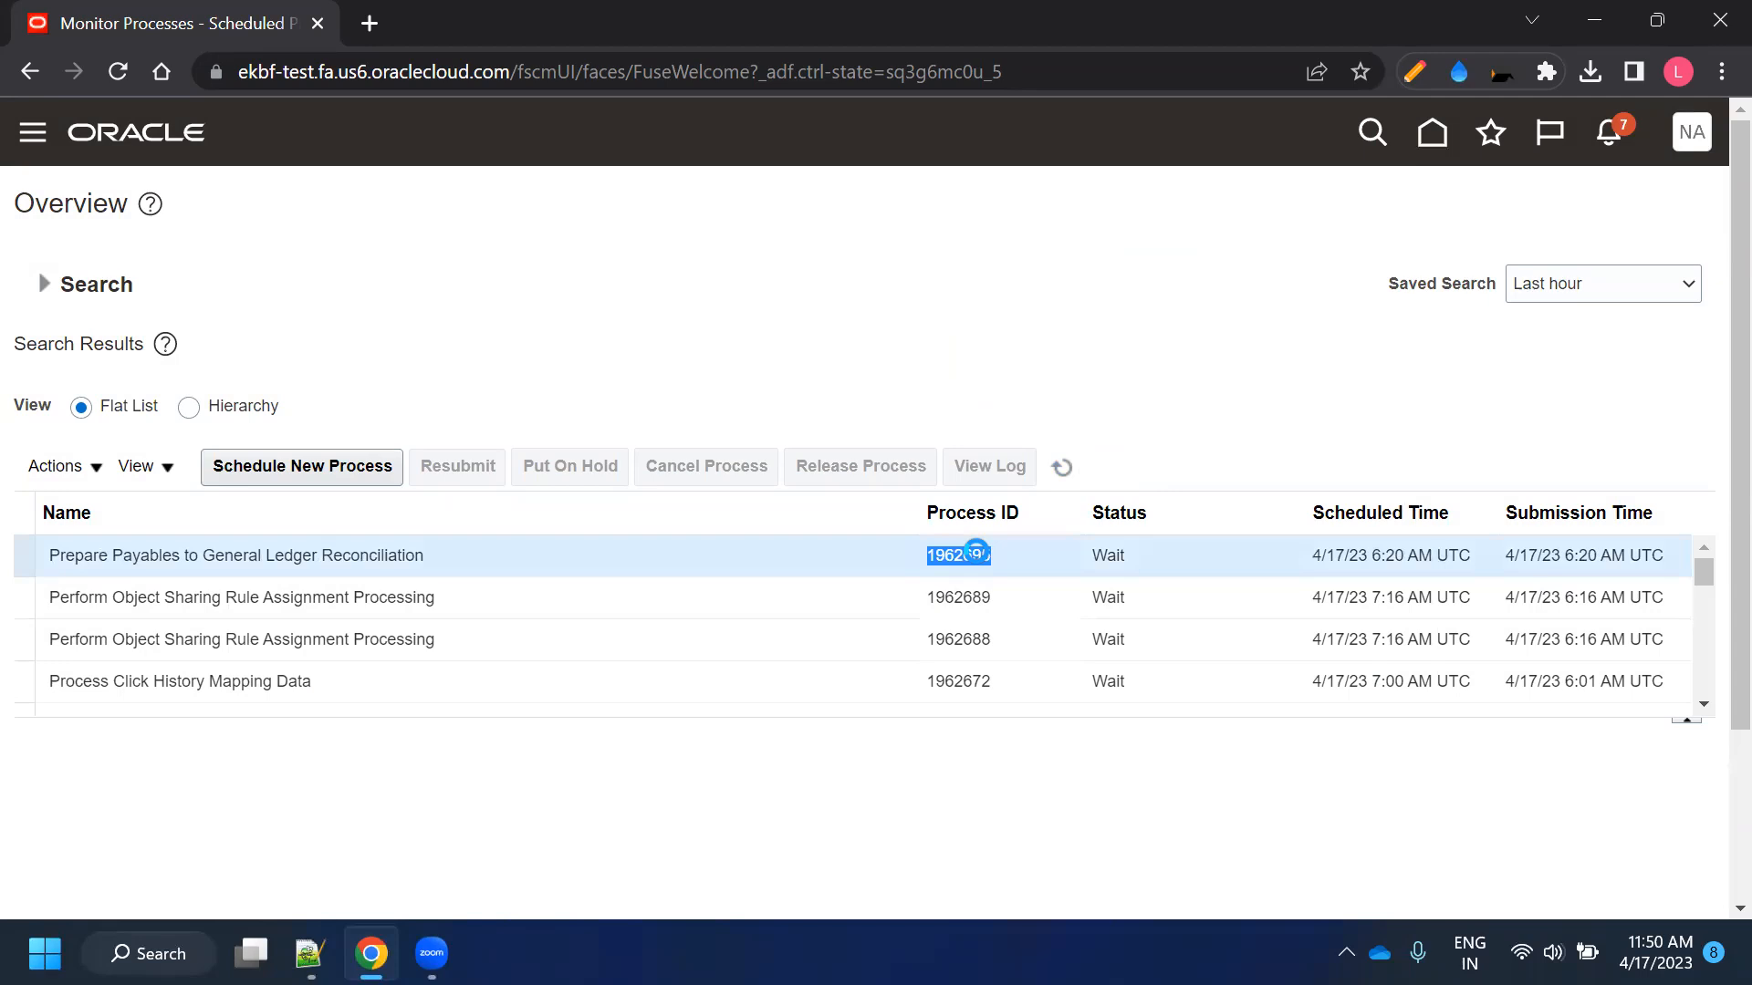
{"action": "left_click", "coordinate": [44, 286]}
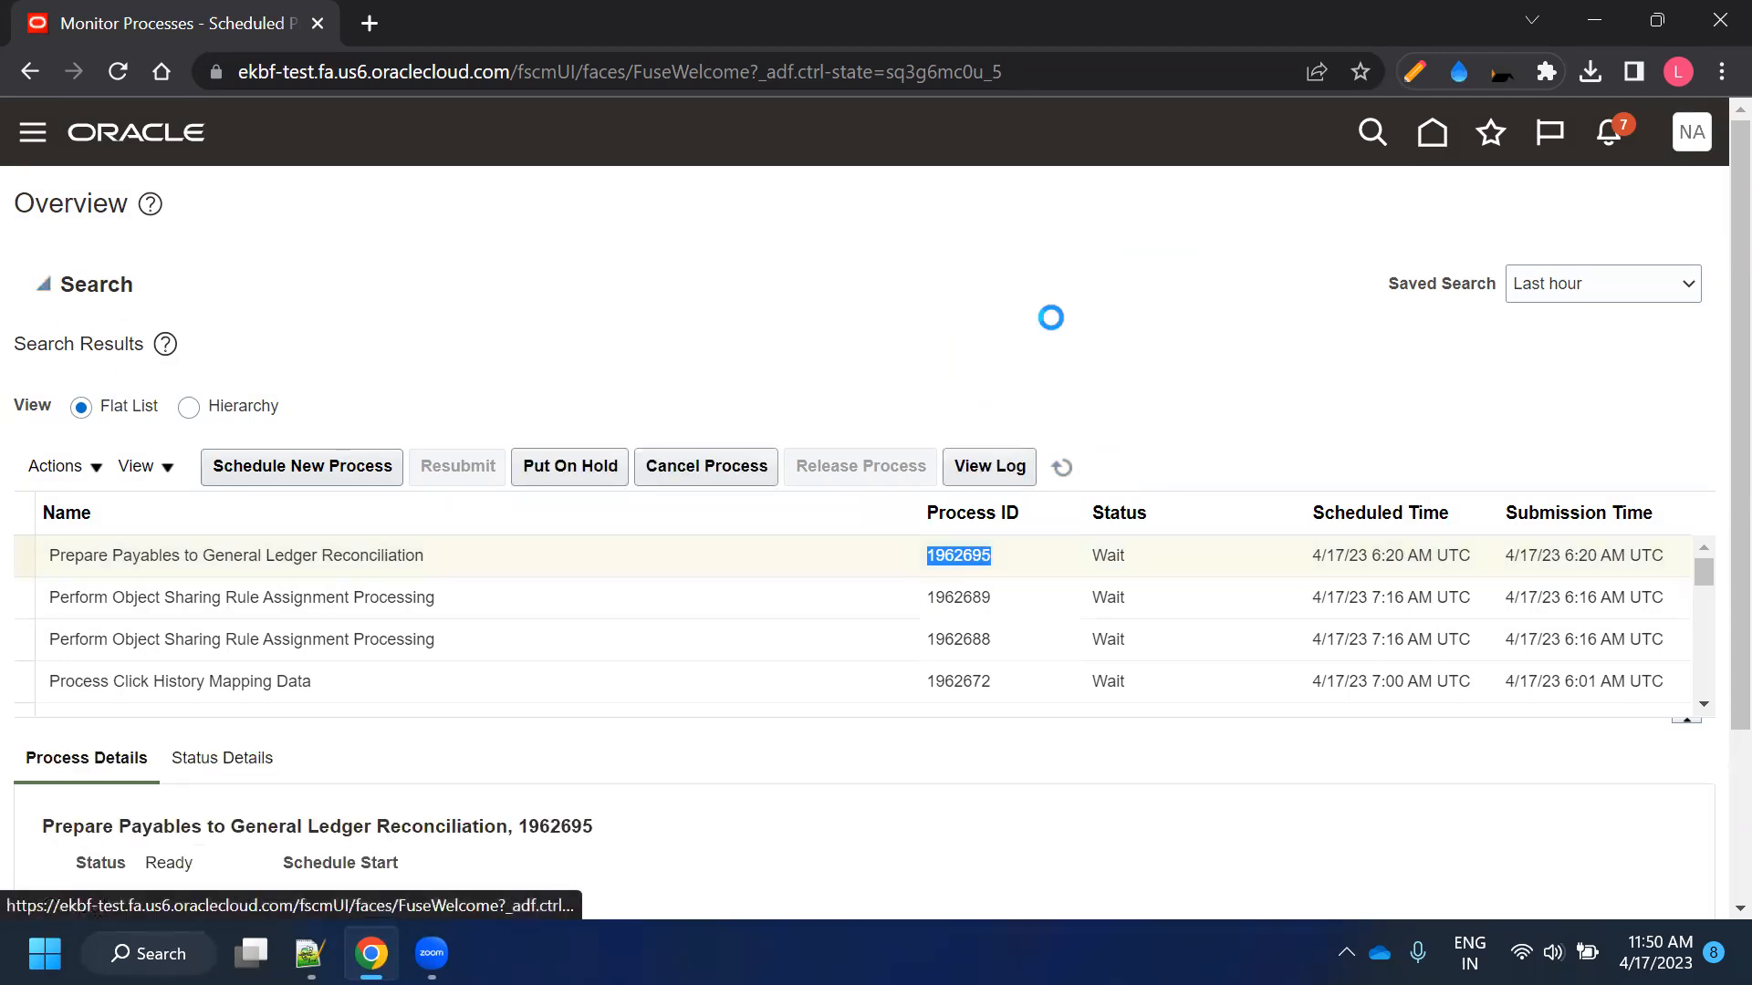
{"action": "left_click", "coordinate": [355, 390]}
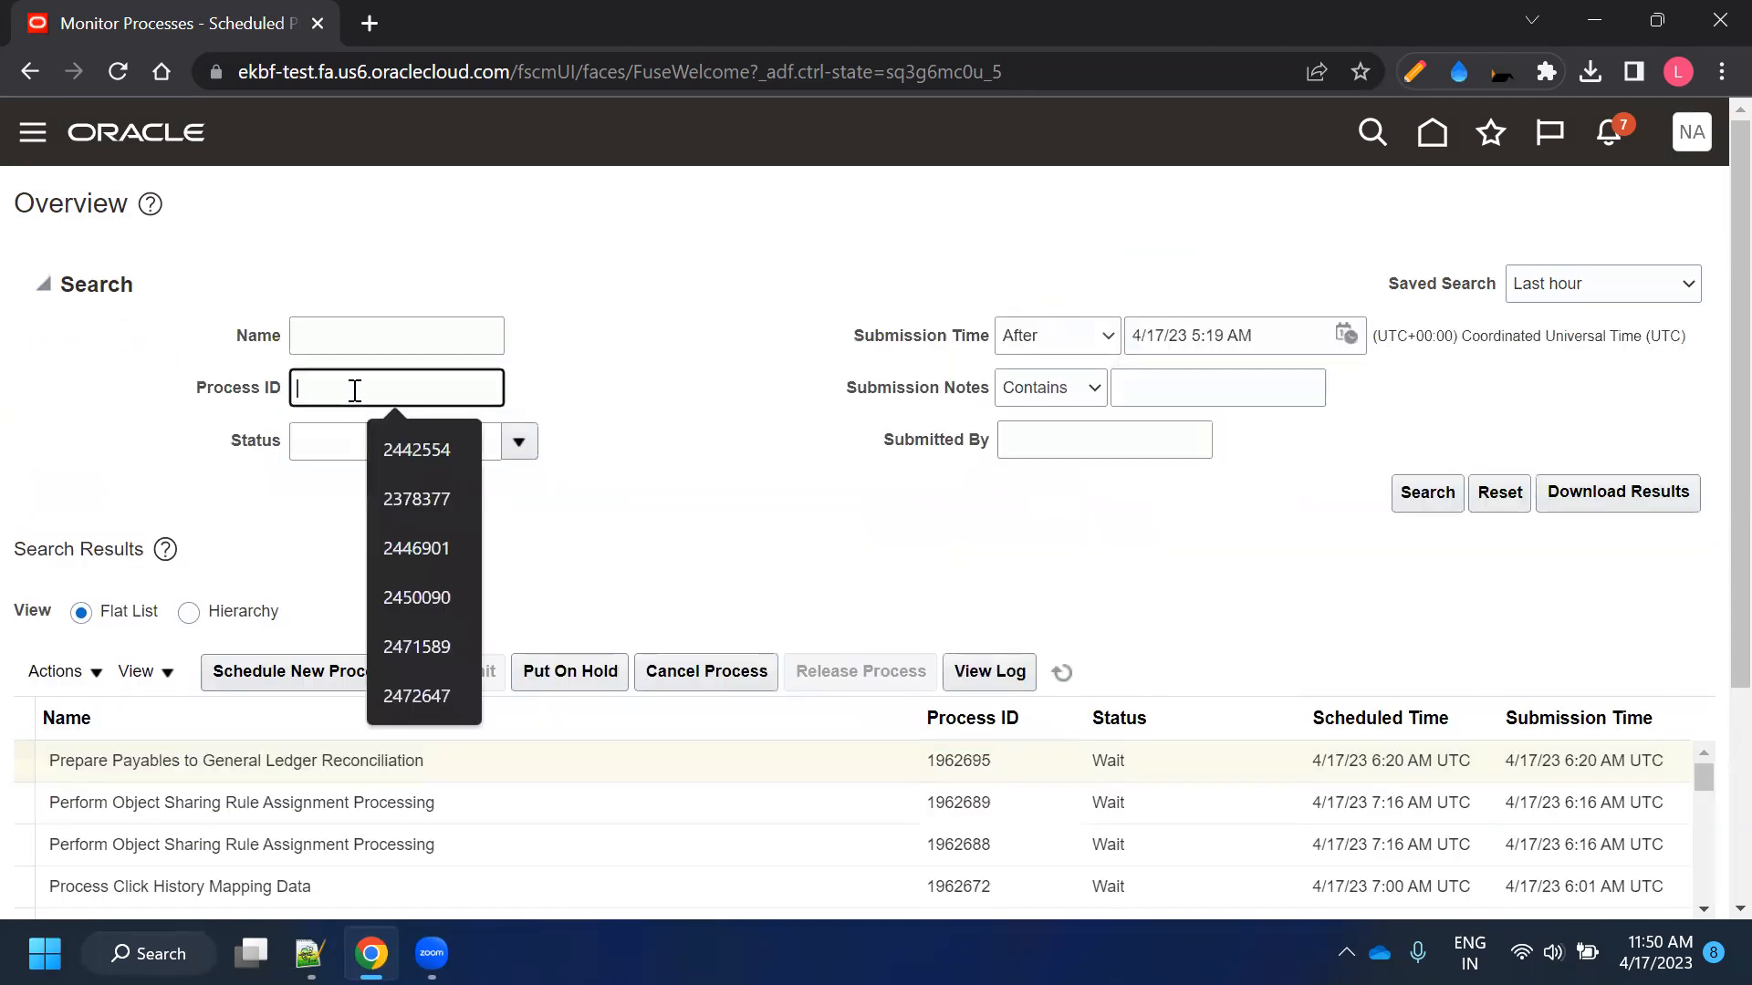
{"action": "key", "text": "ctrl+v"}
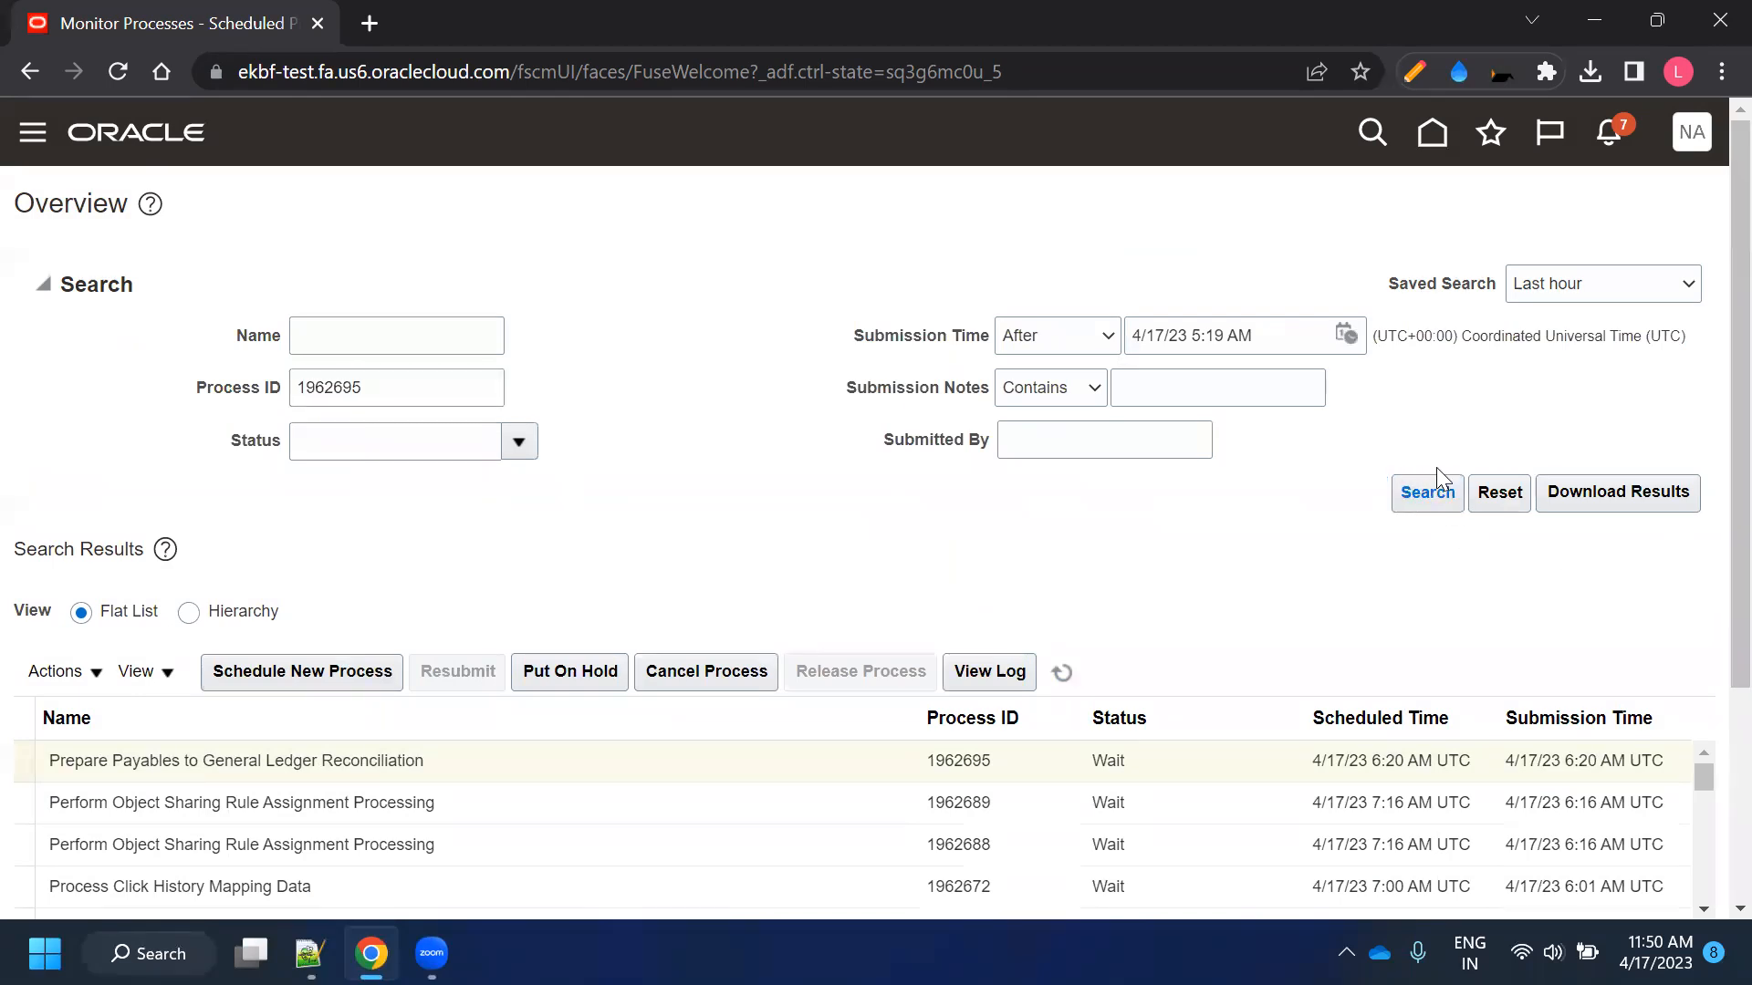
{"action": "left_click", "coordinate": [1430, 483]}
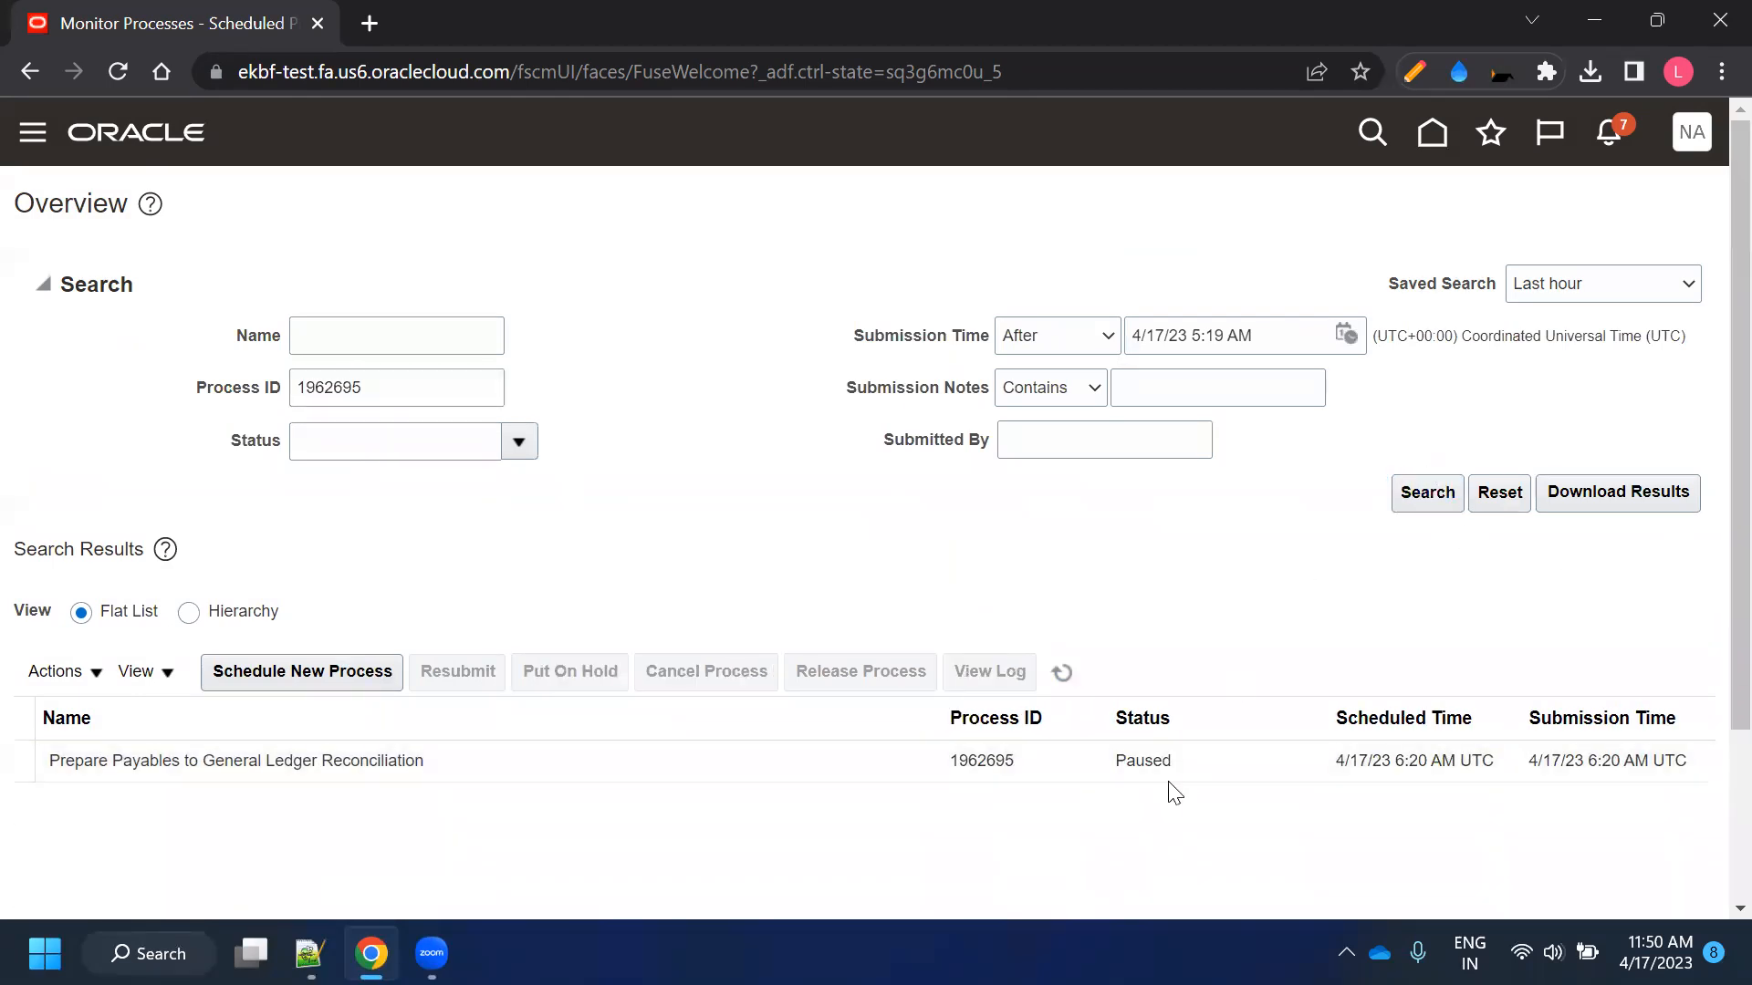
Show the search results in Hierarchy view, refresh them and expand the reconciliation process to its subprocesses
{"action": "left_click", "coordinate": [188, 613]}
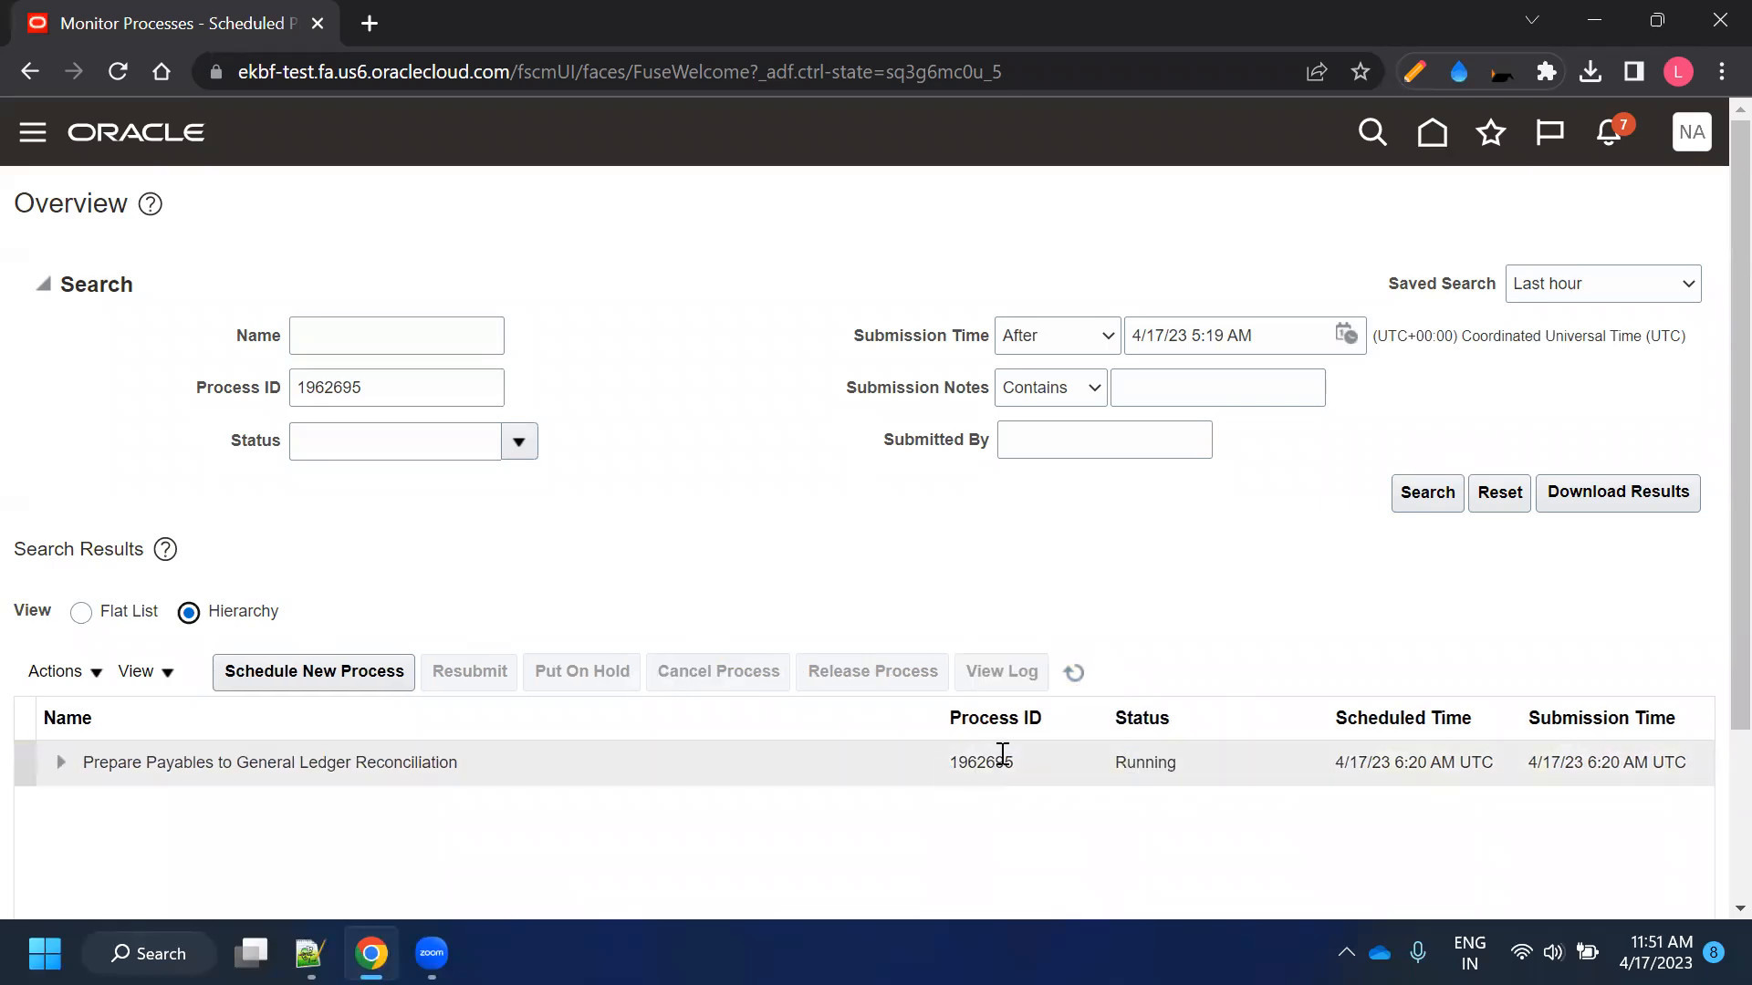
{"action": "left_click", "coordinate": [1080, 666]}
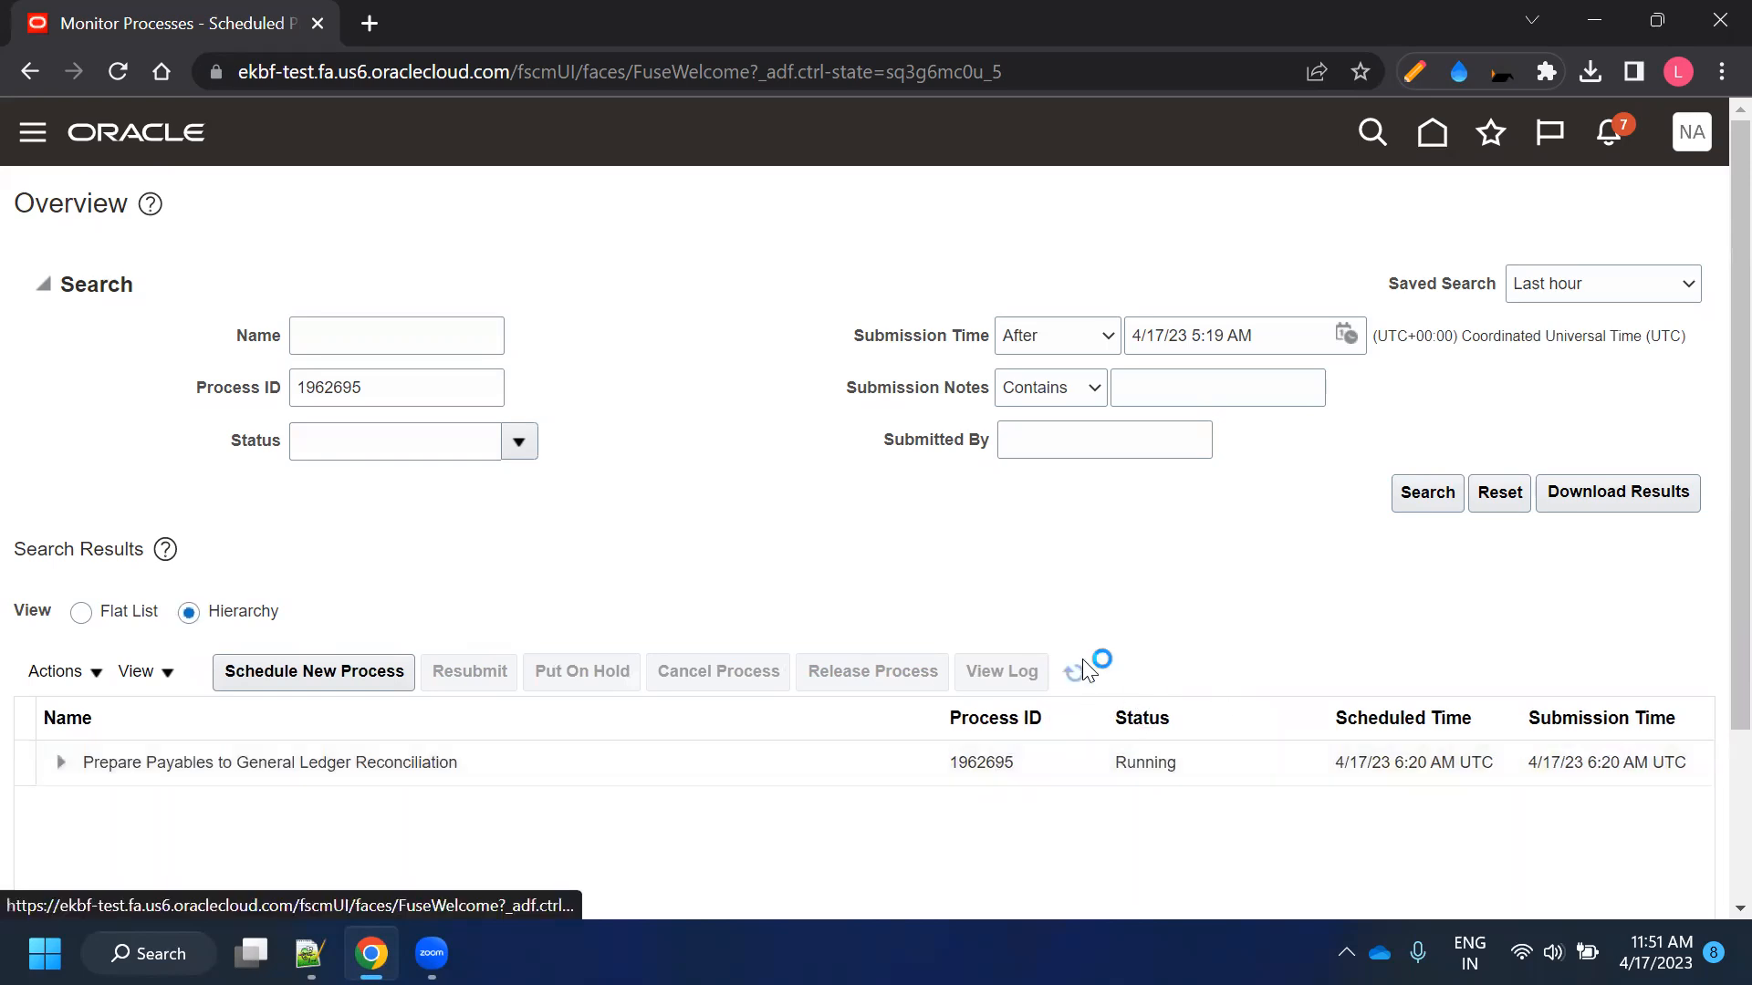
{"action": "left_click", "coordinate": [63, 765]}
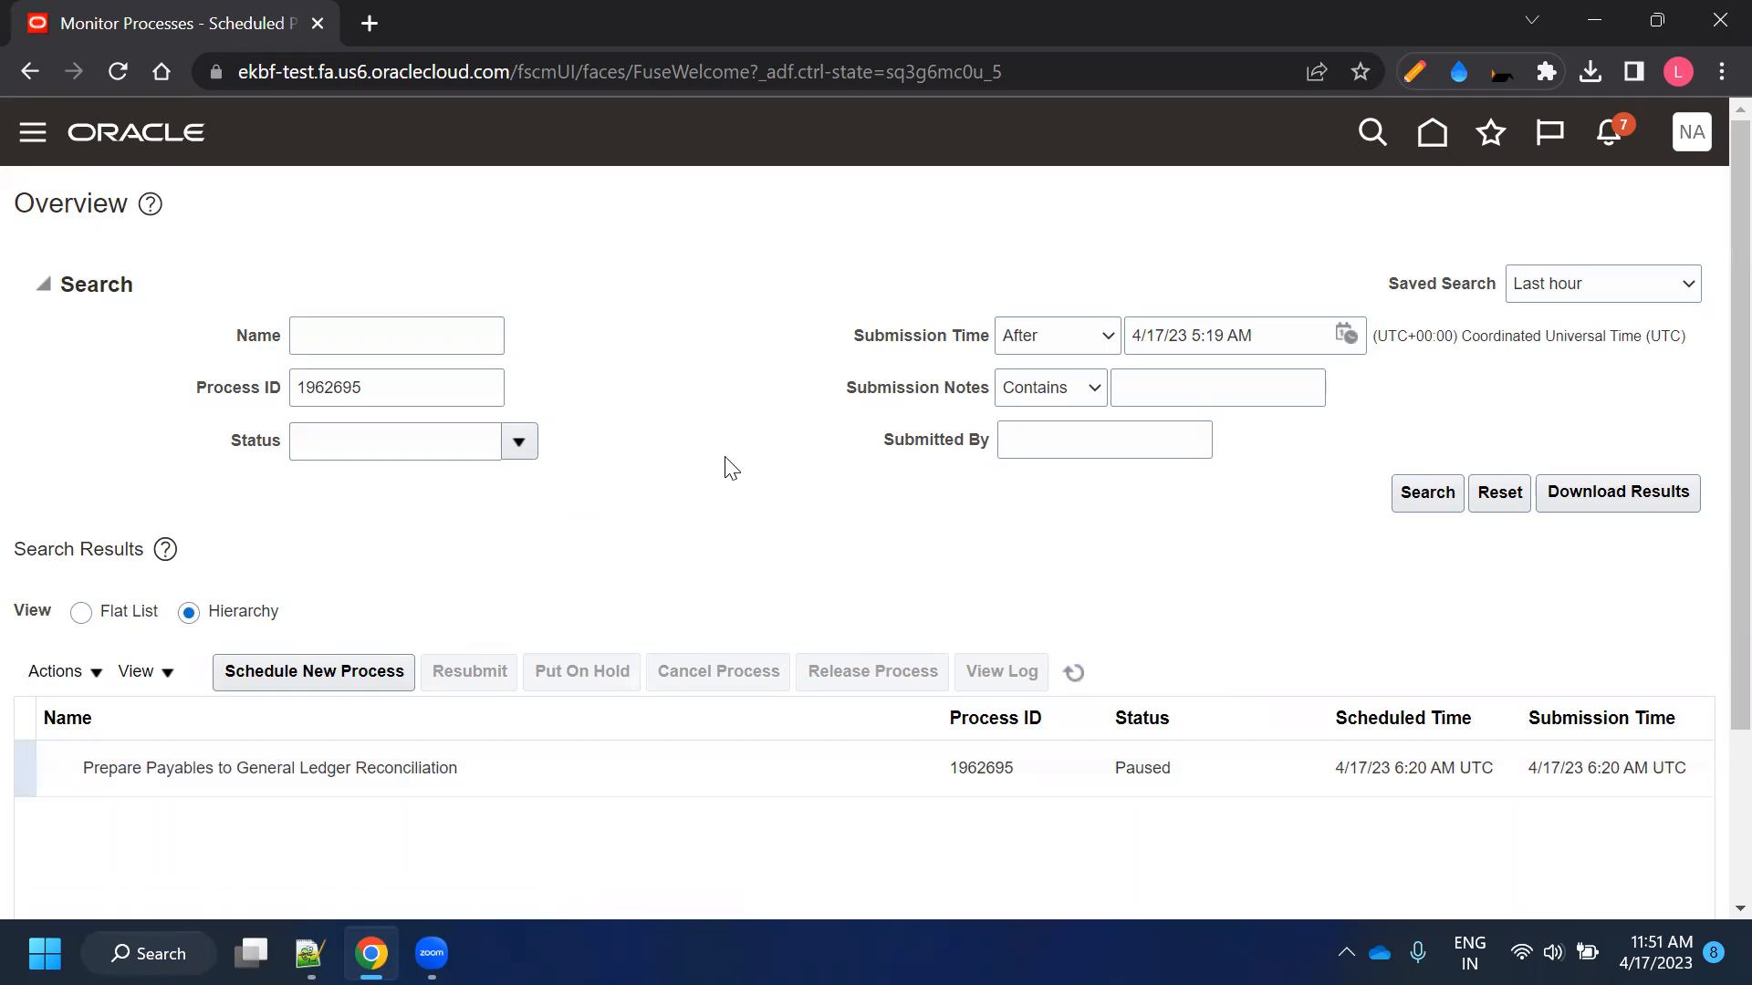
{"action": "scroll", "coordinate": [724, 461], "scroll_direction": "down", "scroll_amount": 3}
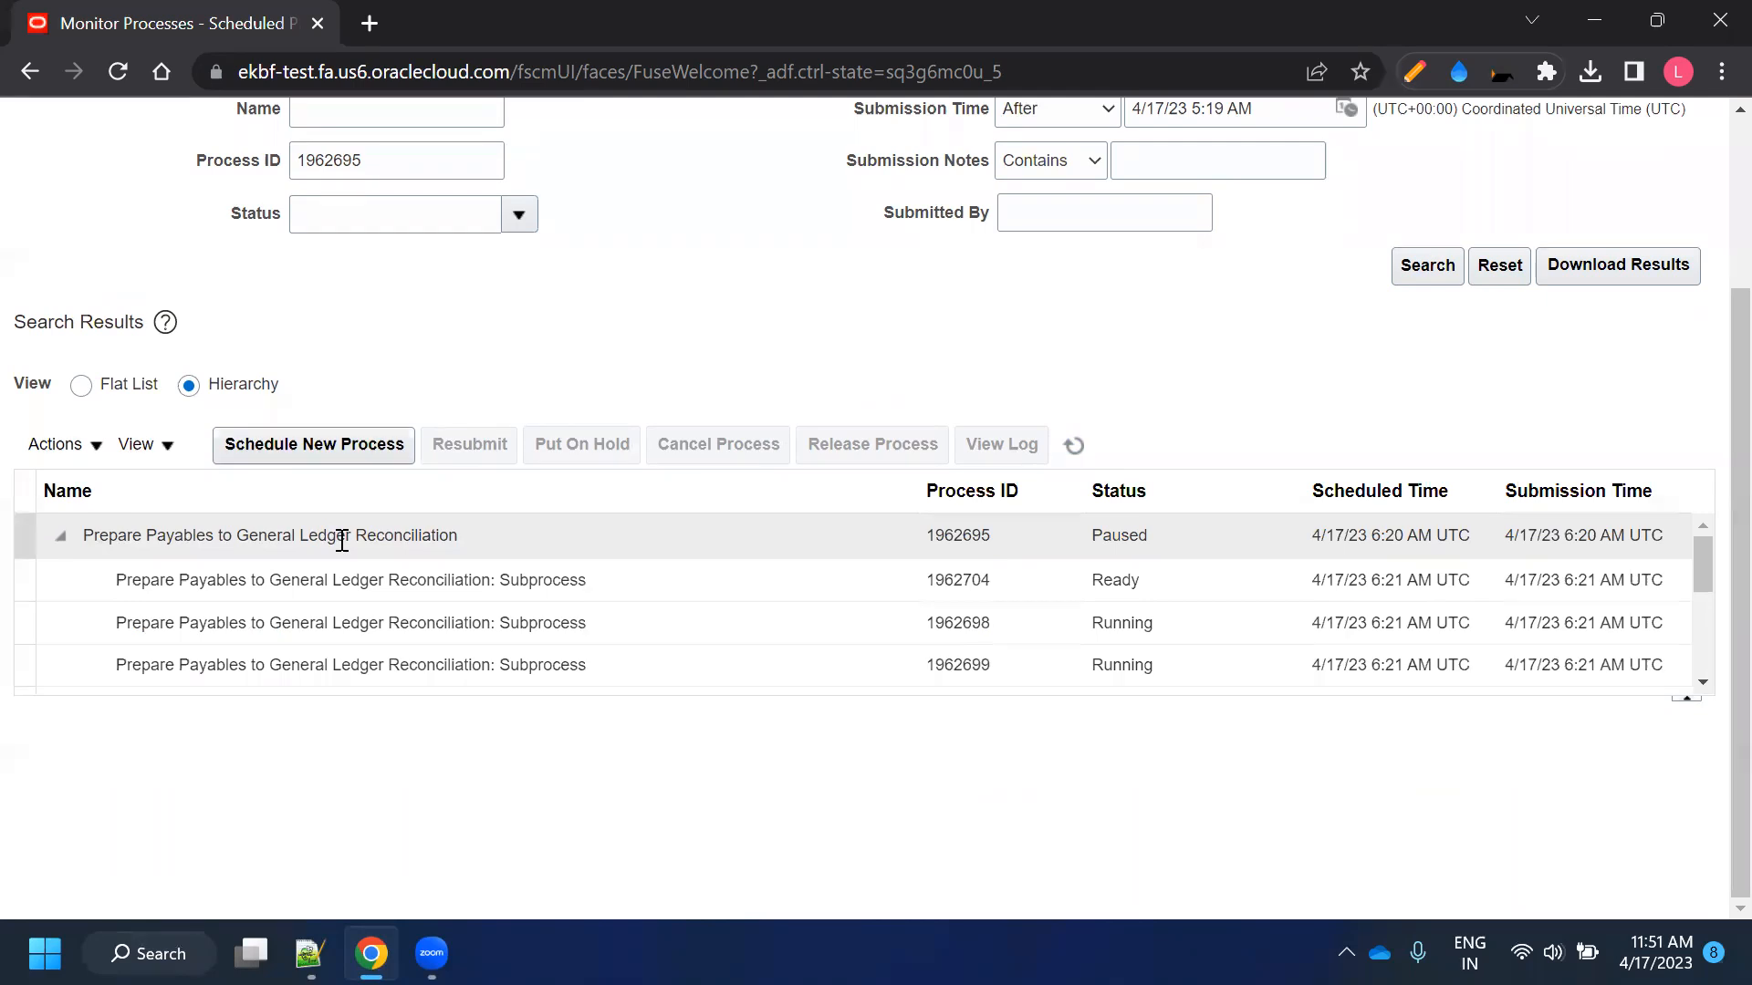
Select the parent reconciliation process, refresh the results to check its status and expand its subprocesses again
{"action": "left_click", "coordinate": [341, 538]}
{"action": "left_click", "coordinate": [1072, 443]}
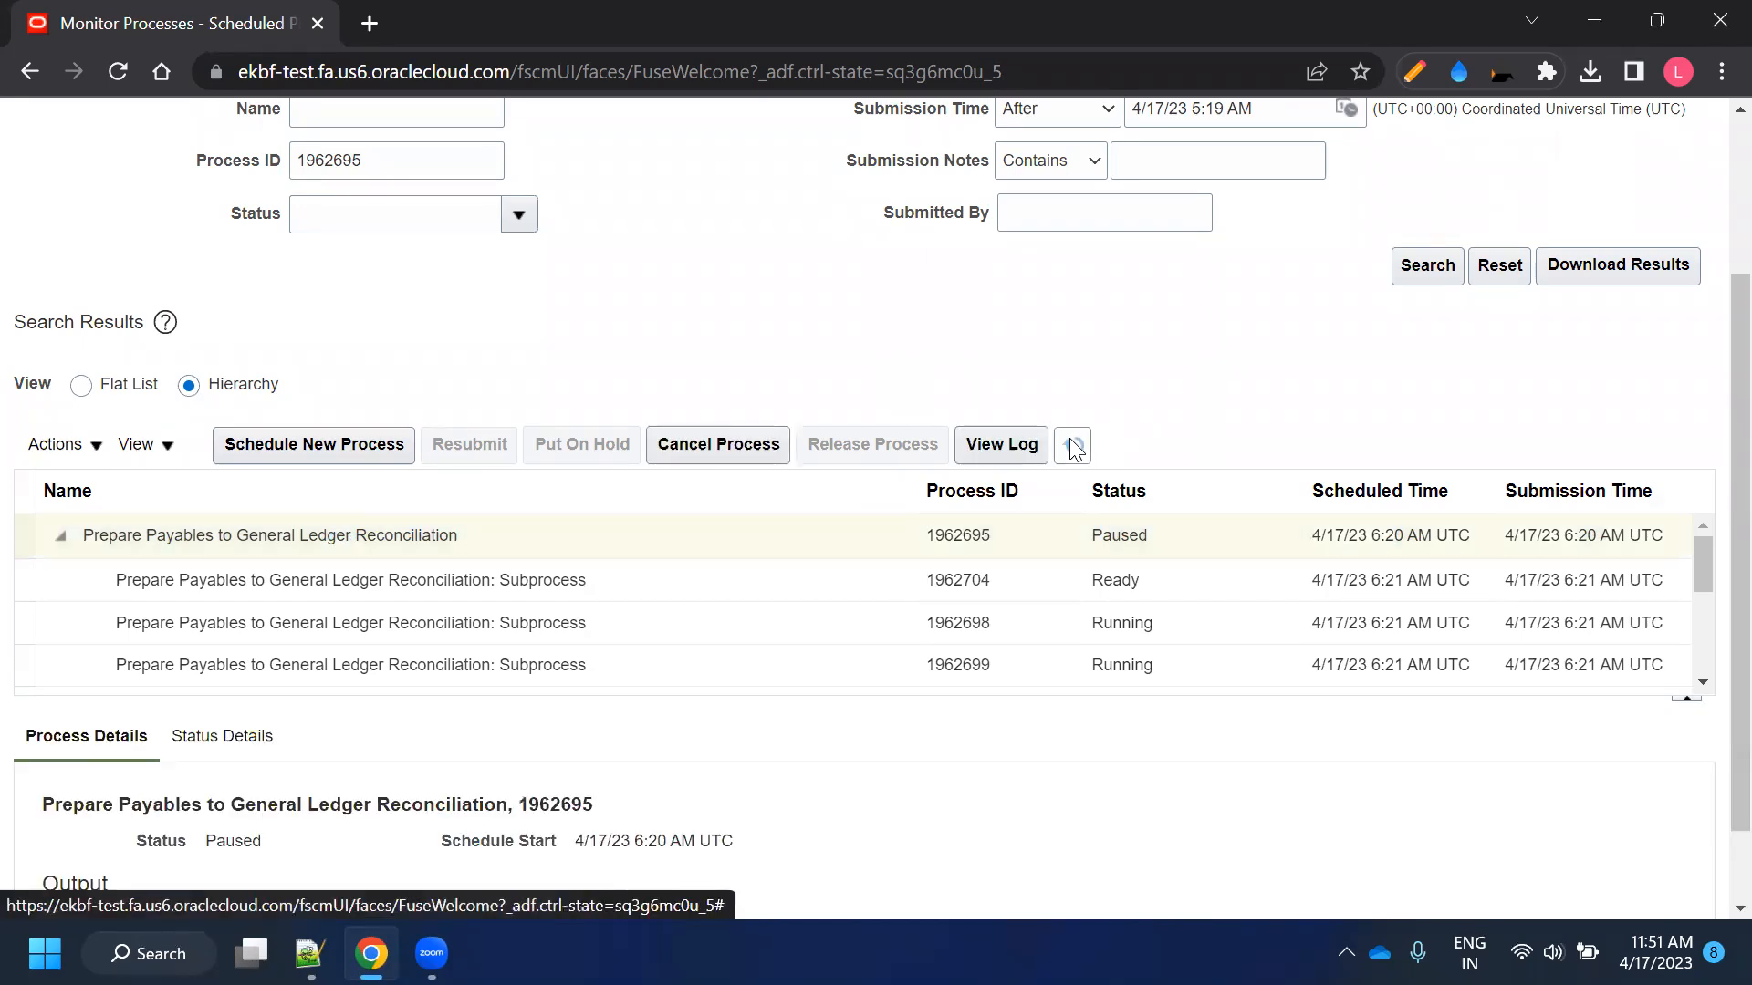
{"action": "left_click", "coordinate": [1072, 445]}
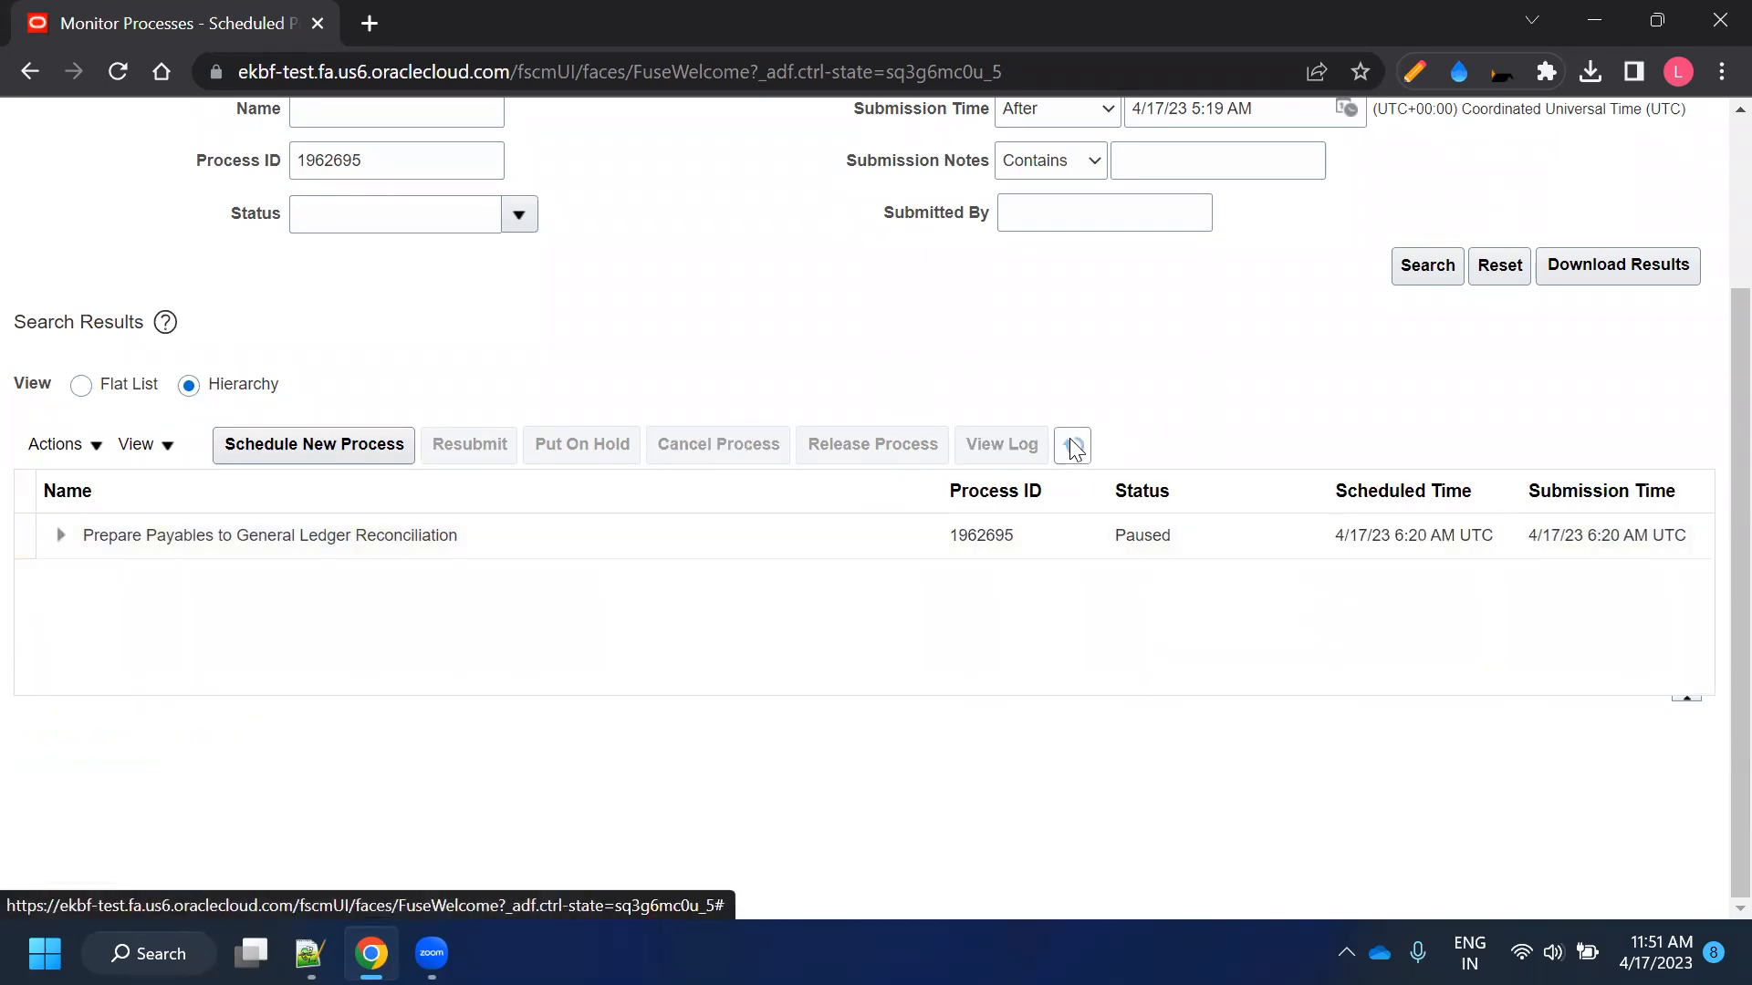
{"action": "left_click", "coordinate": [60, 536]}
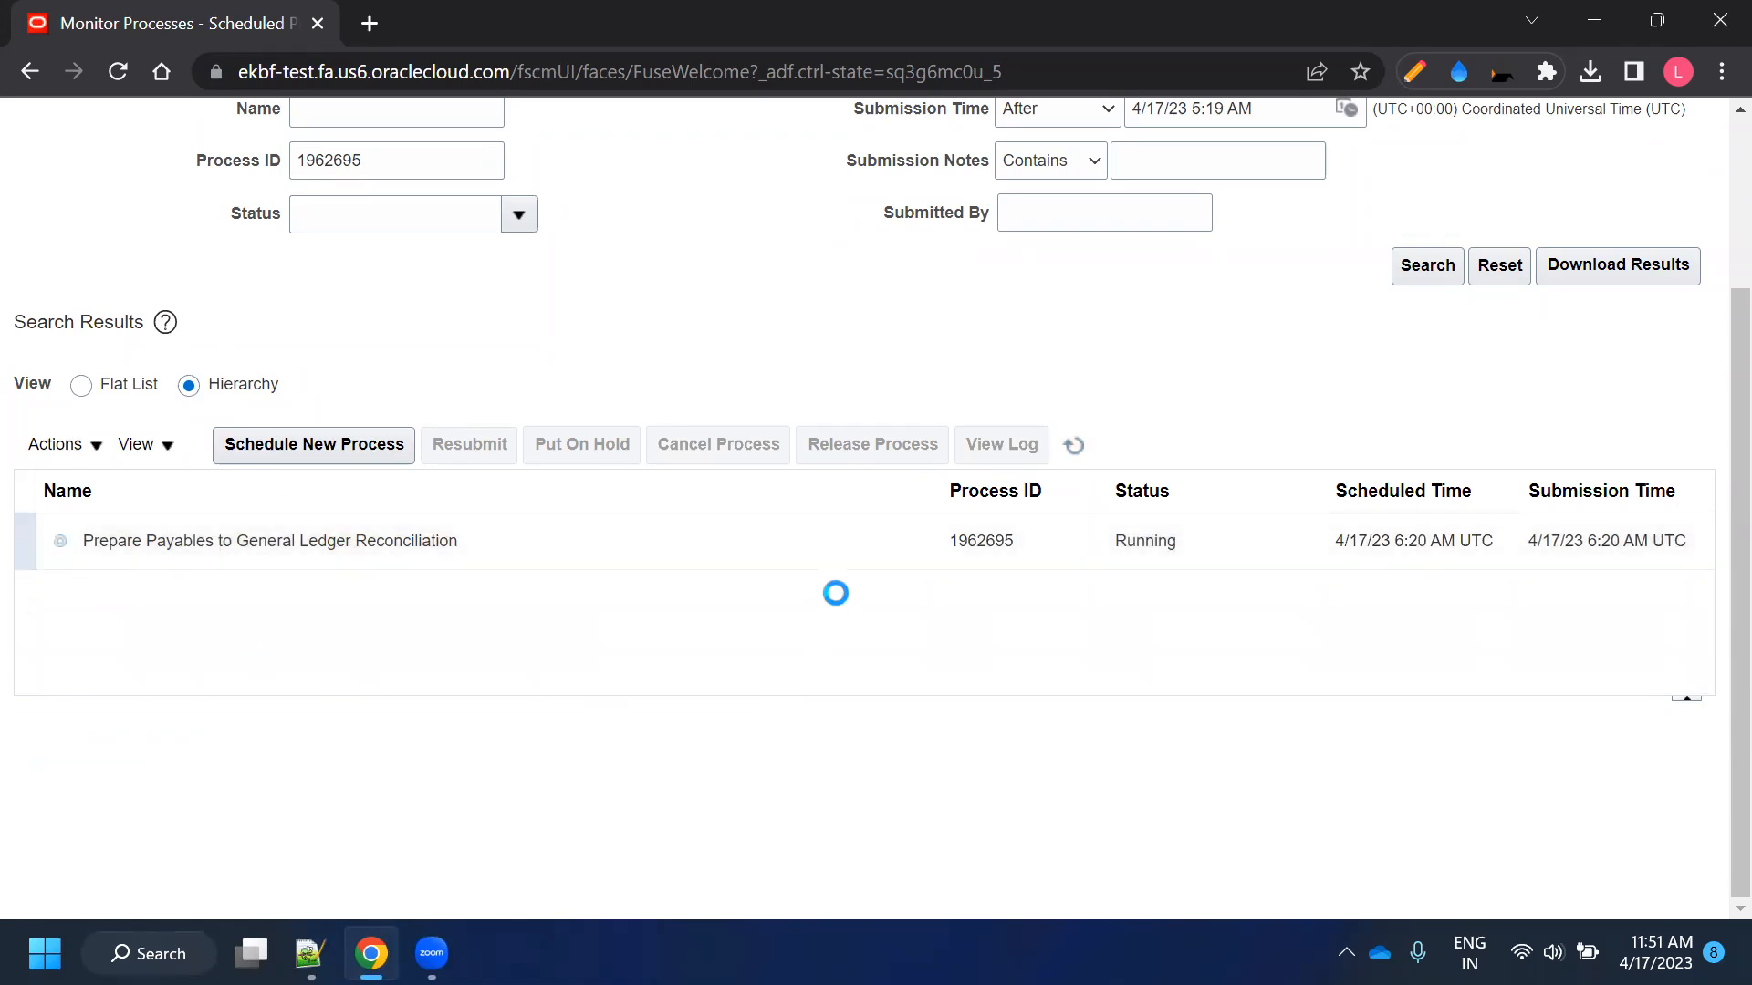
Refresh the search results to check the reconciliation process's status and return to the home page
{"action": "left_click", "coordinate": [1085, 442]}
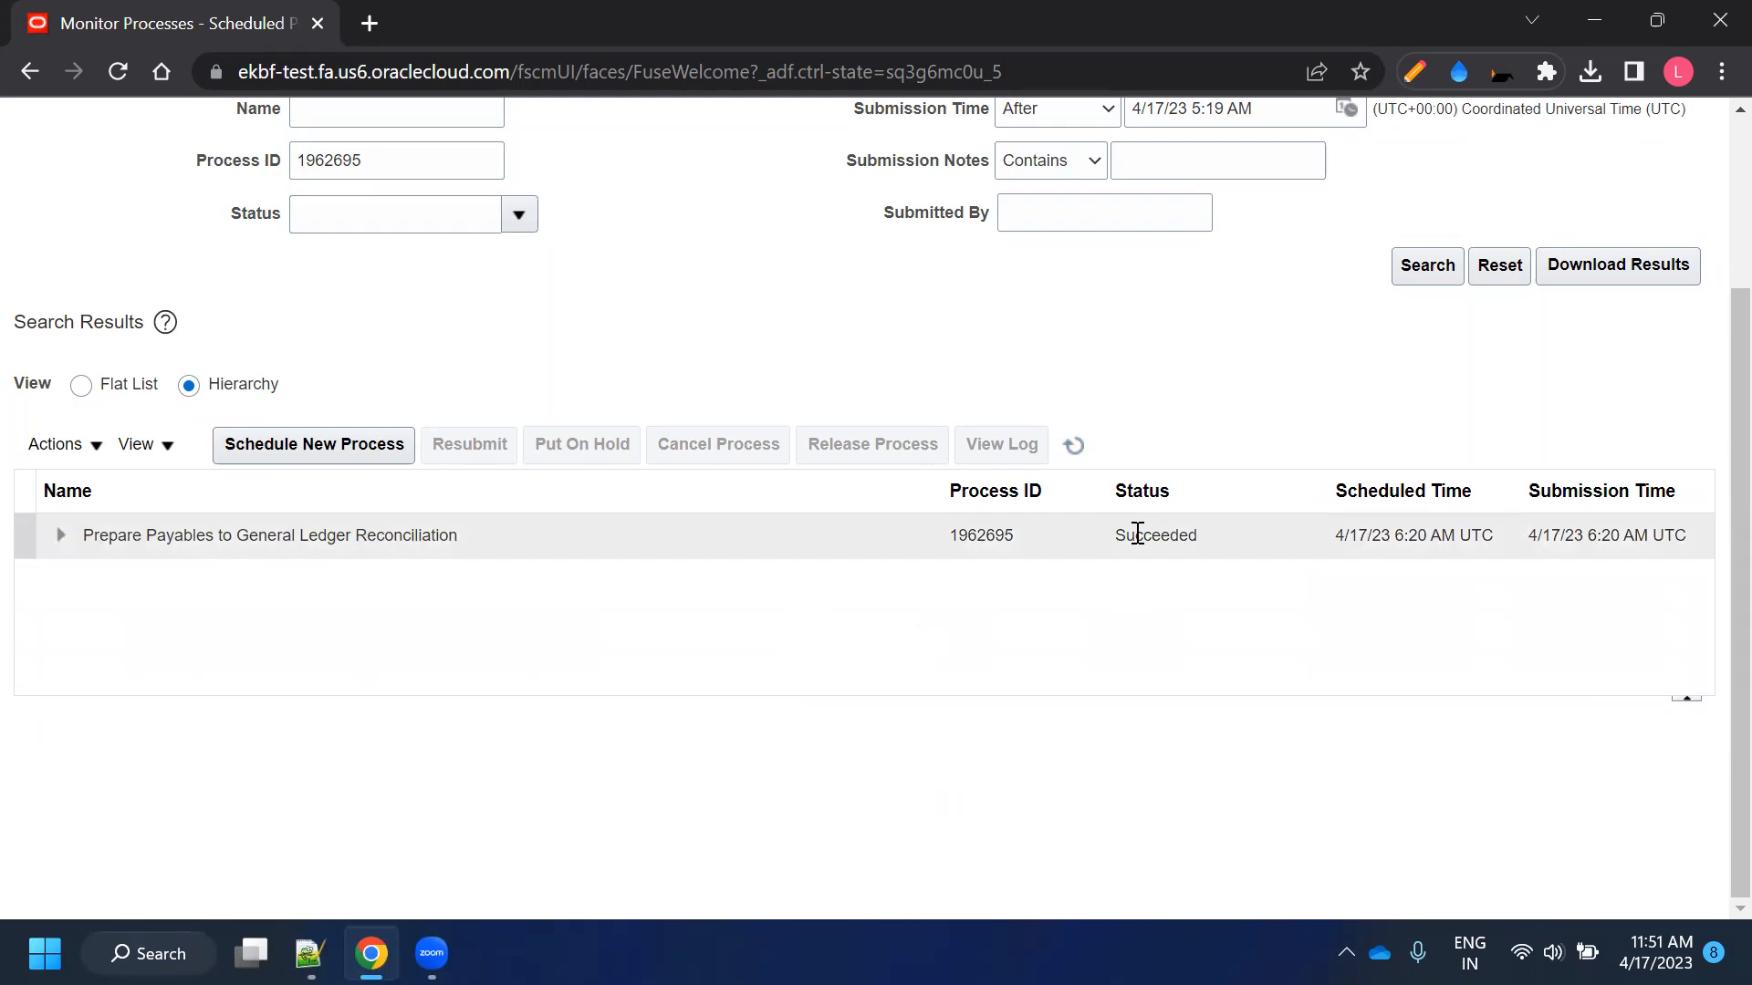
{"action": "scroll", "coordinate": [1131, 518], "scroll_direction": "up", "scroll_amount": 3}
{"action": "left_click", "coordinate": [1429, 134]}
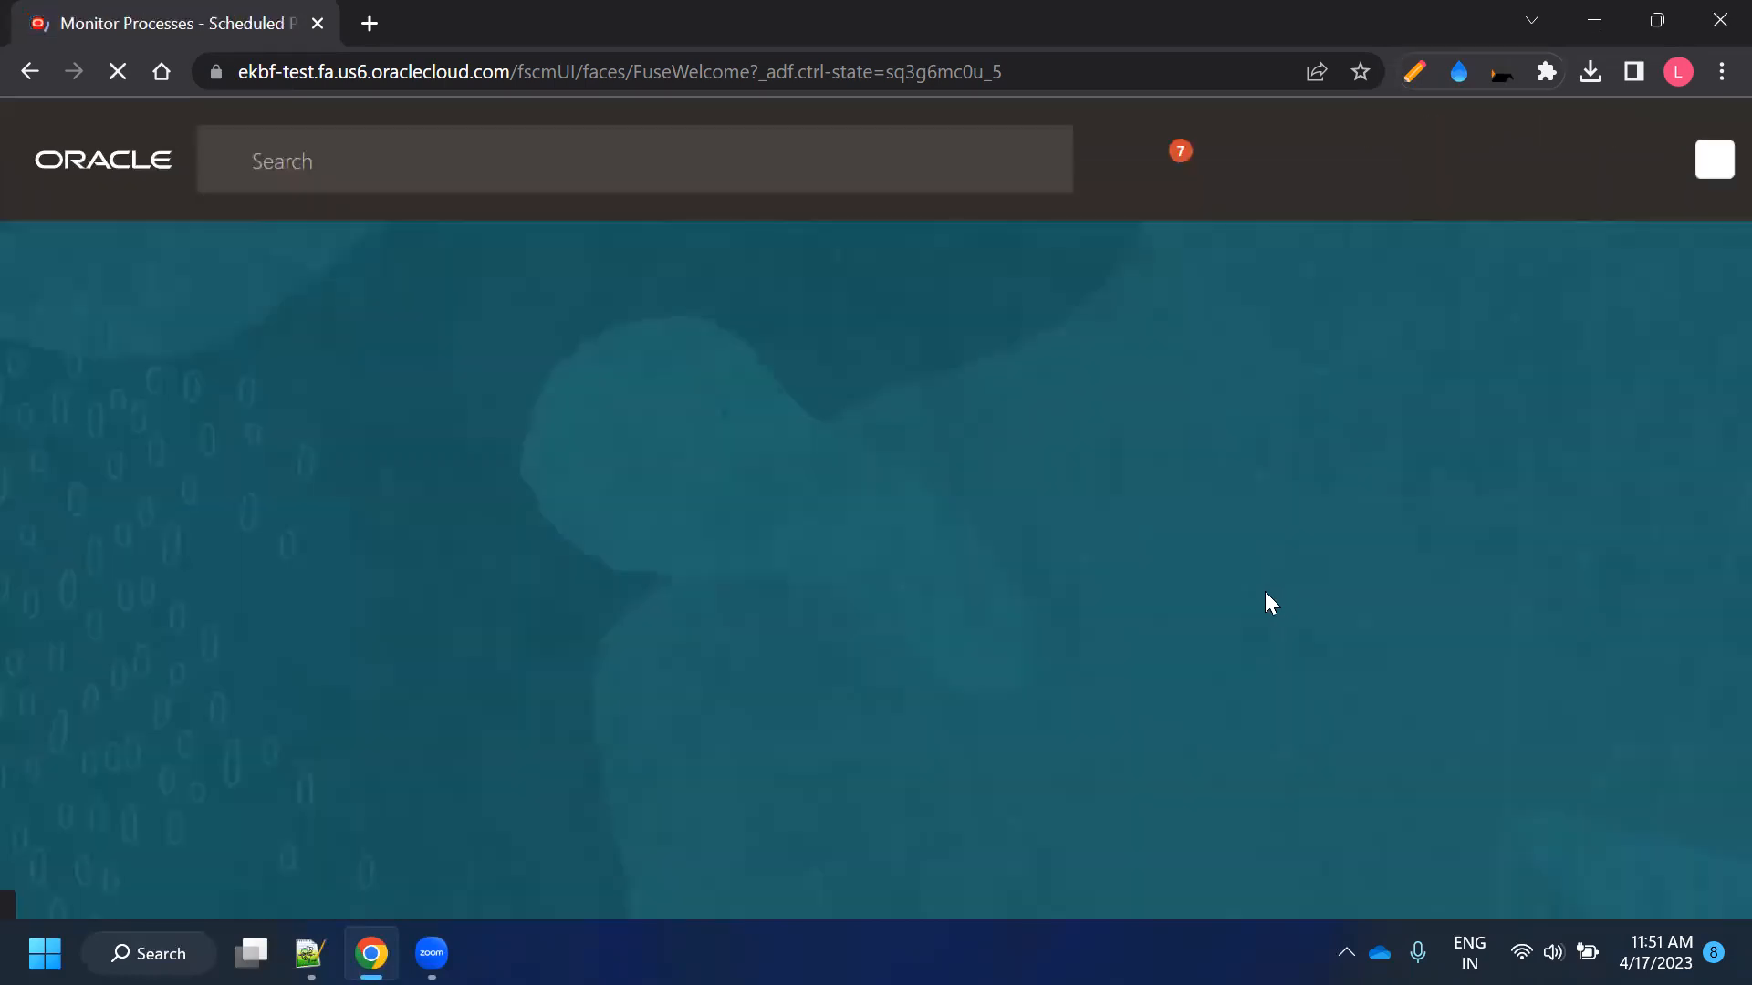
Open the Invoices work area of Payables
{"action": "scroll", "coordinate": [1416, 581], "scroll_direction": "down", "scroll_amount": 3}
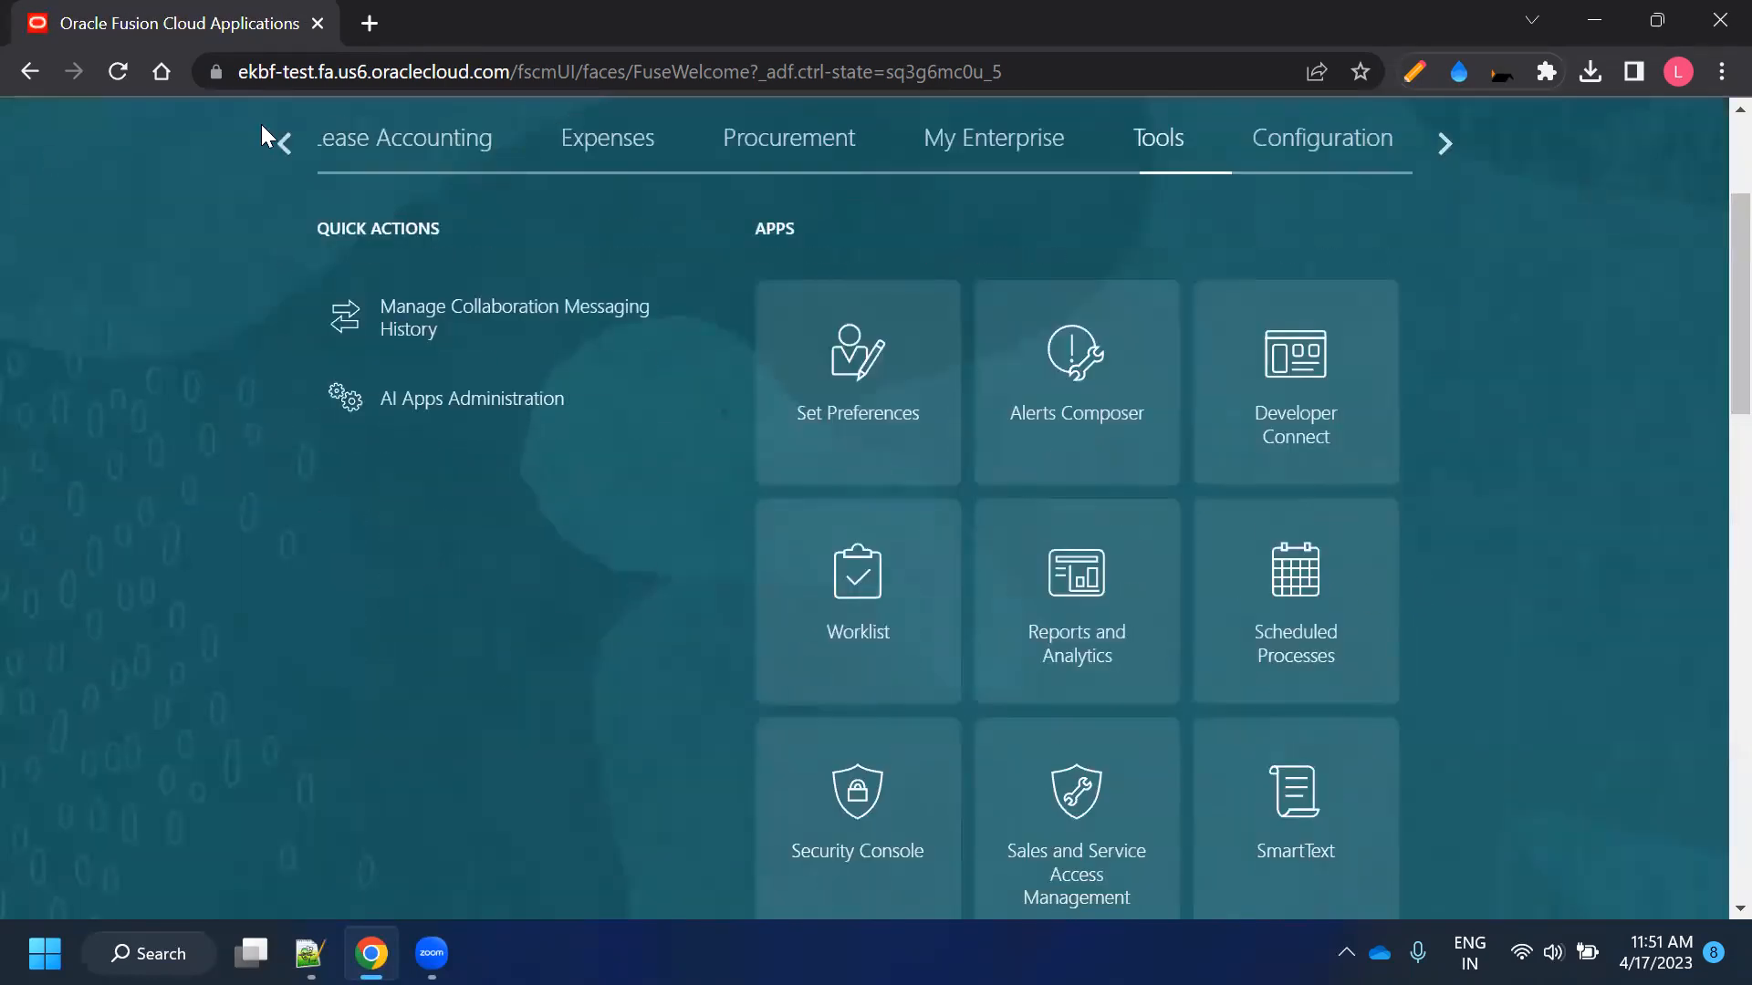
{"action": "left_click", "coordinate": [279, 141]}
{"action": "left_click", "coordinate": [279, 141]}
{"action": "left_click", "coordinate": [532, 141]}
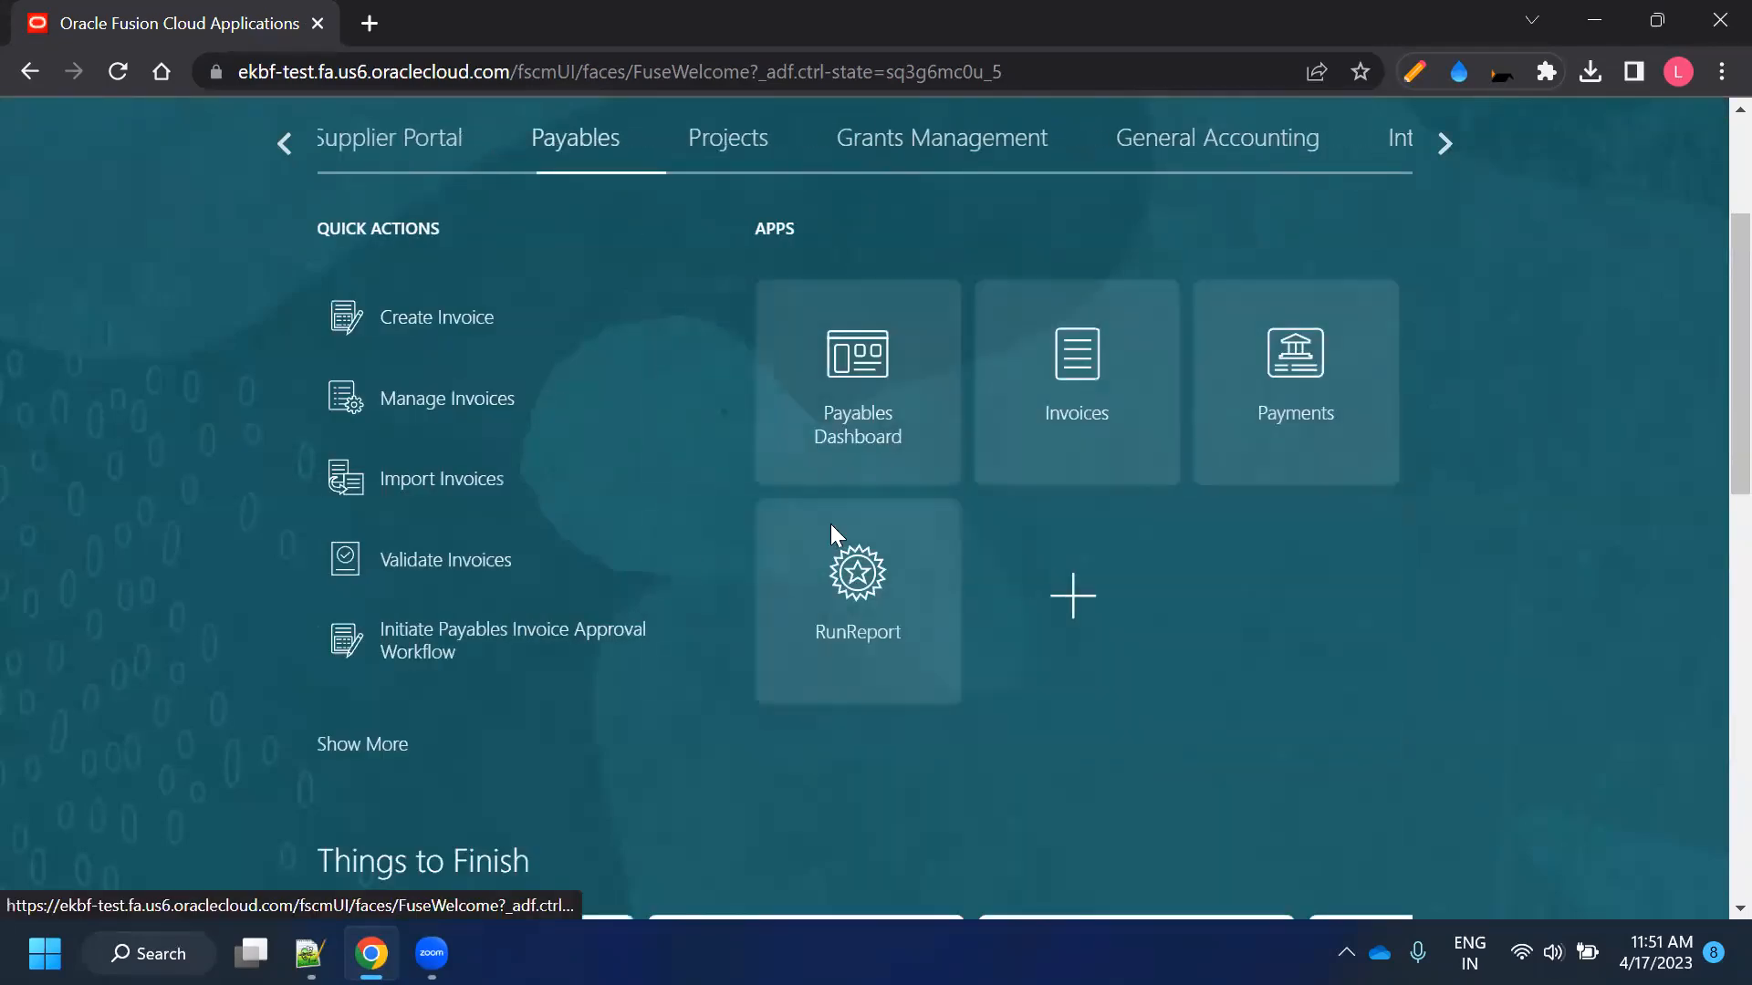
{"action": "left_click", "coordinate": [1088, 368]}
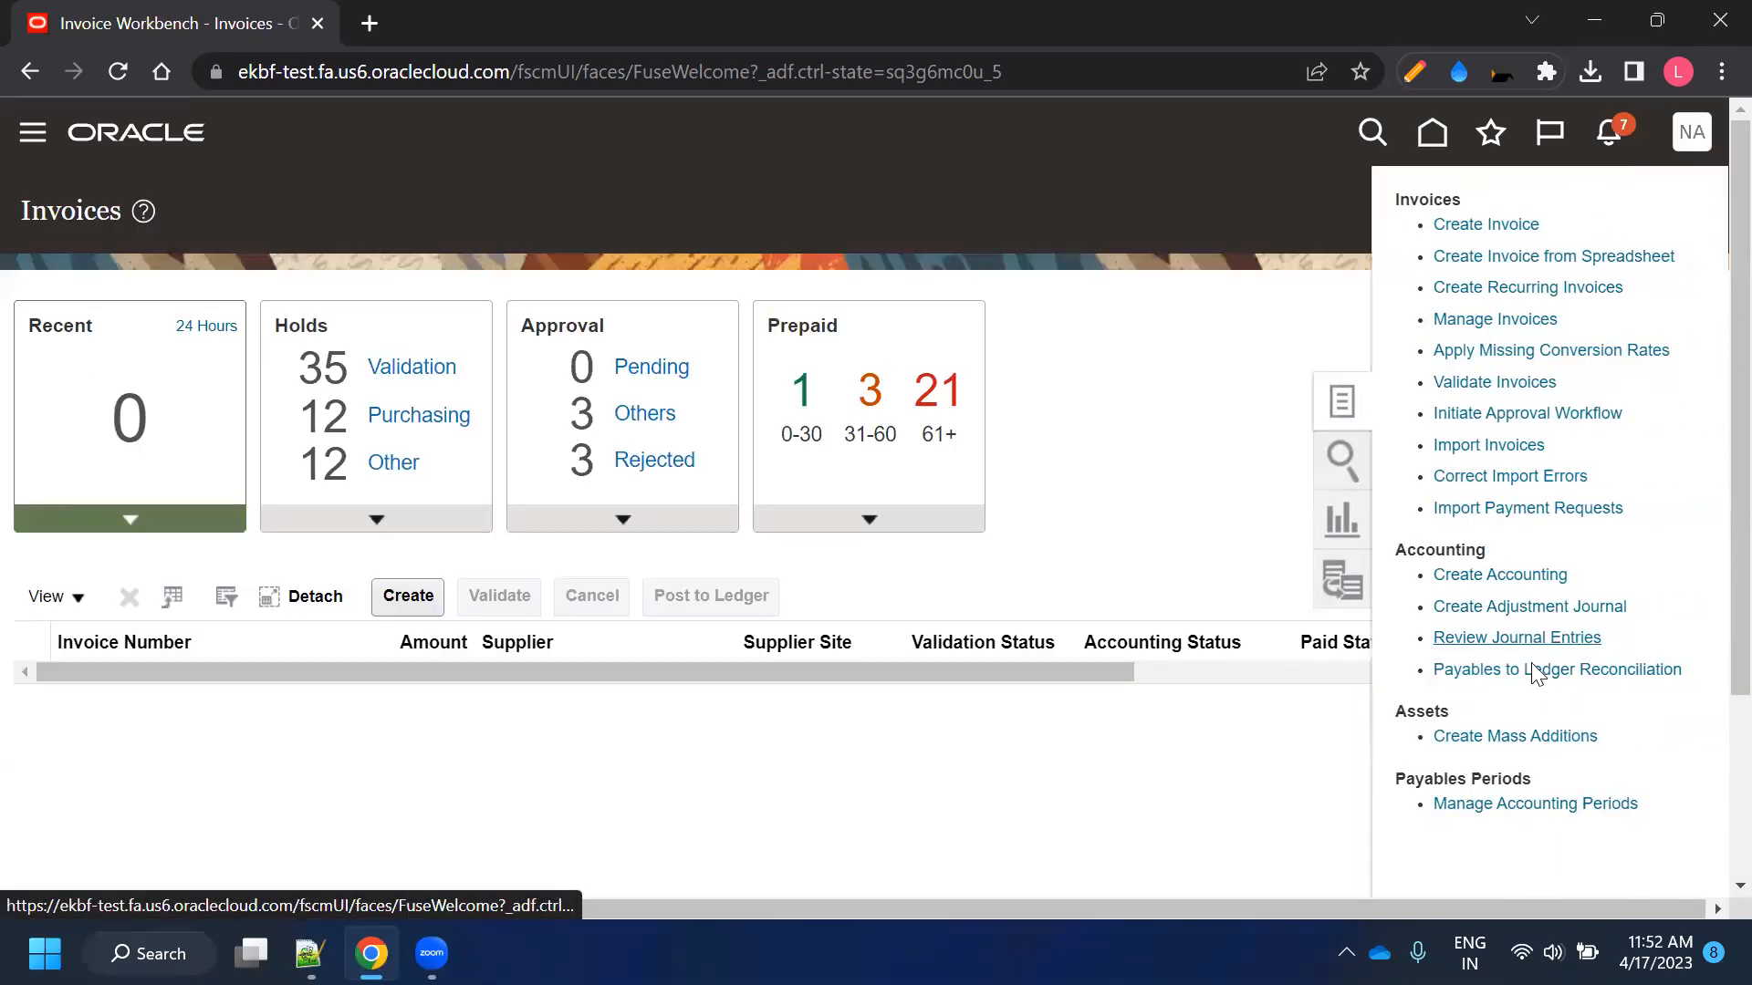
Open the Payables to Ledger Reconciliation report from the accounting tasks and look over its contents
{"action": "left_click", "coordinate": [1523, 676]}
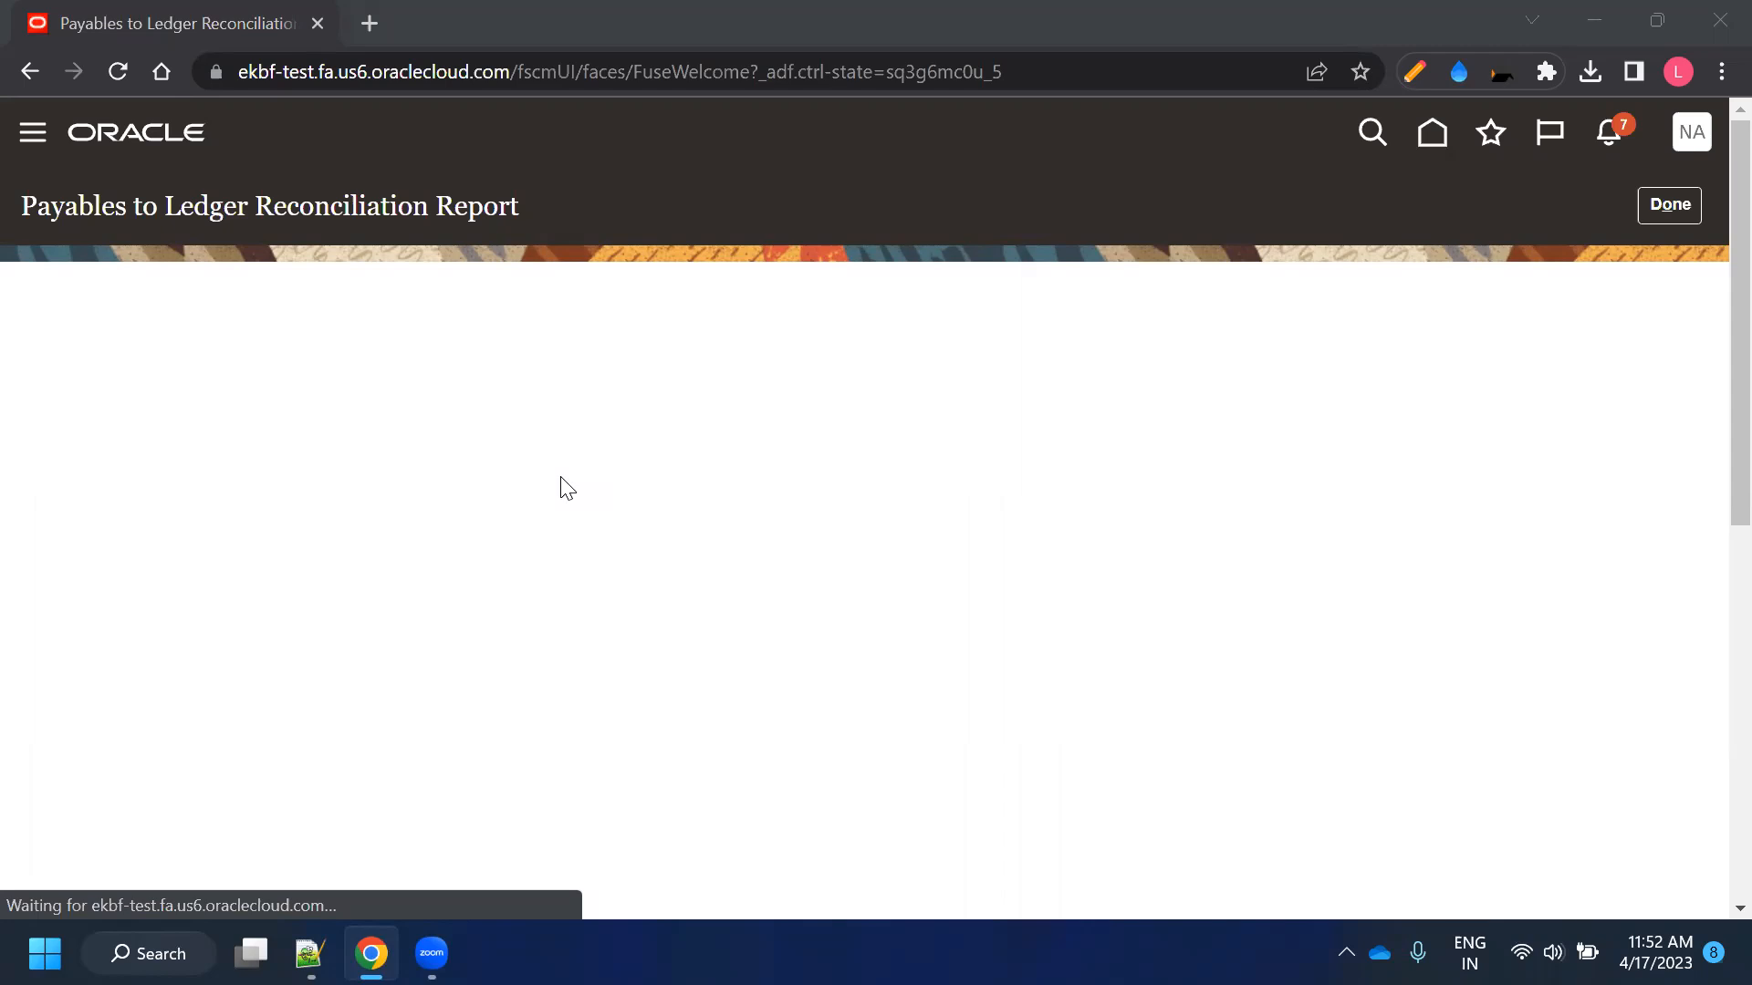
{"action": "scroll", "coordinate": [974, 575], "scroll_direction": "down", "scroll_amount": 2}
{"action": "scroll", "coordinate": [970, 563], "scroll_direction": "up", "scroll_amount": 2}
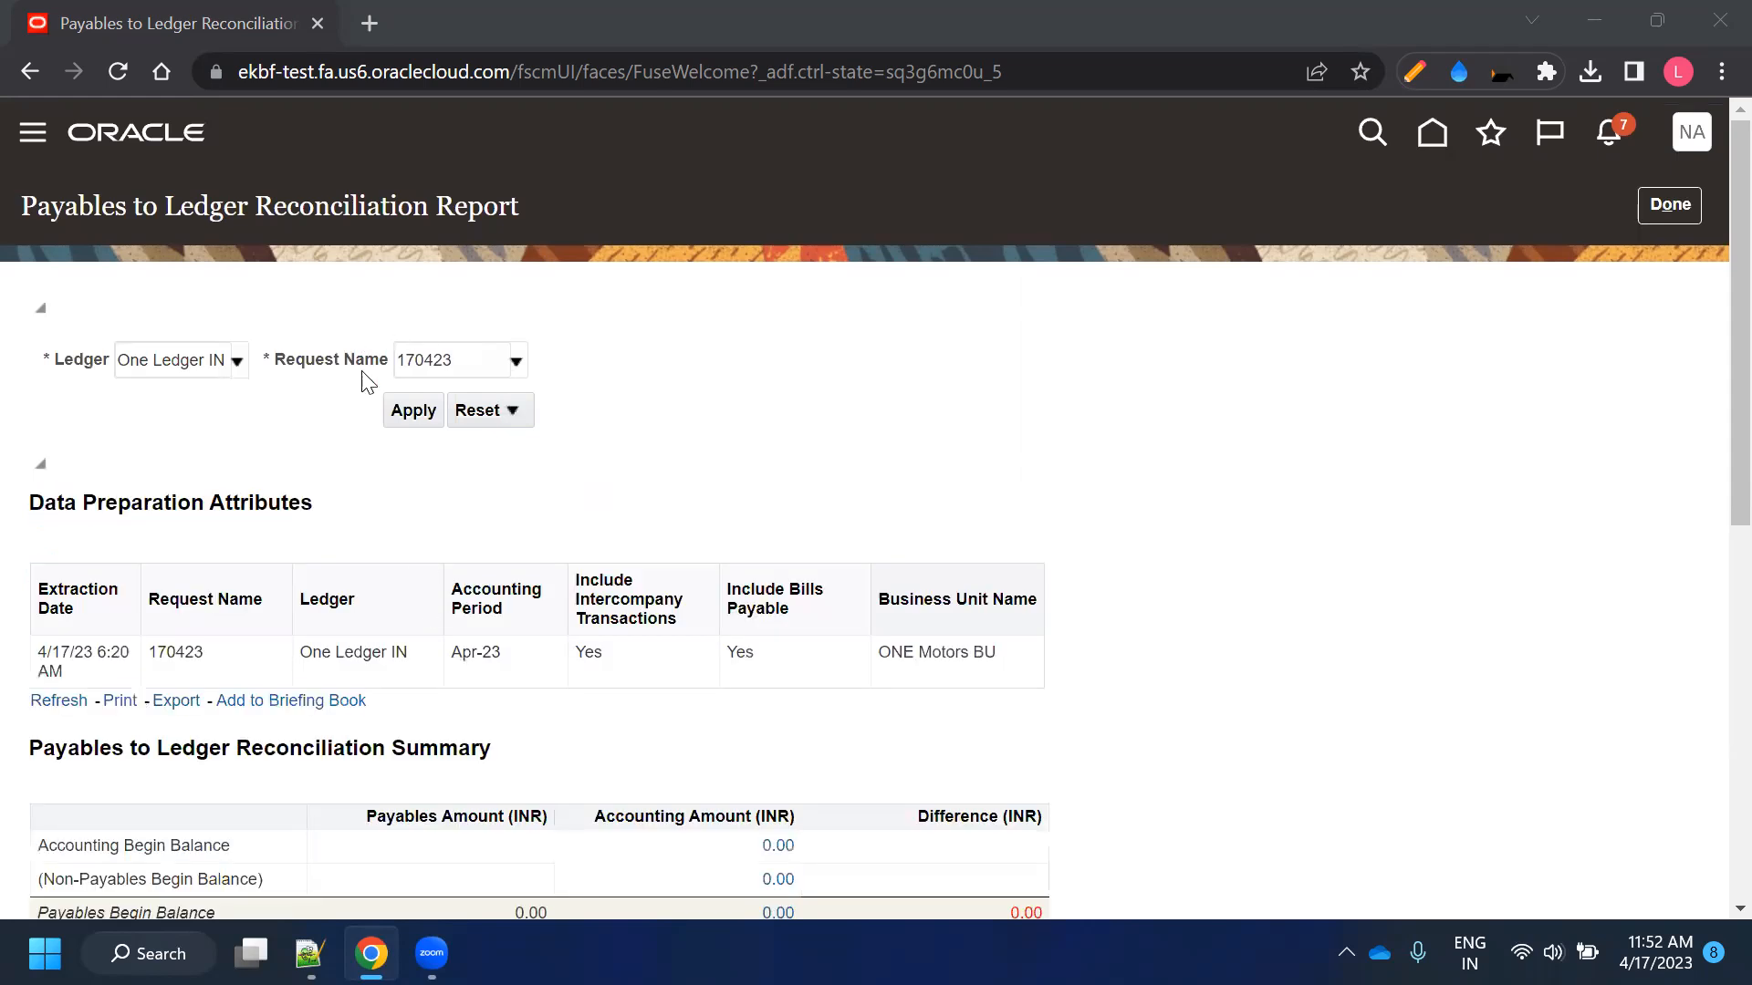
Start the page annotation tool and use the red pencil to circle the report's Ledger and Request Name parameters
{"action": "left_click", "coordinate": [1415, 71]}
{"action": "left_click", "coordinate": [1017, 157]}
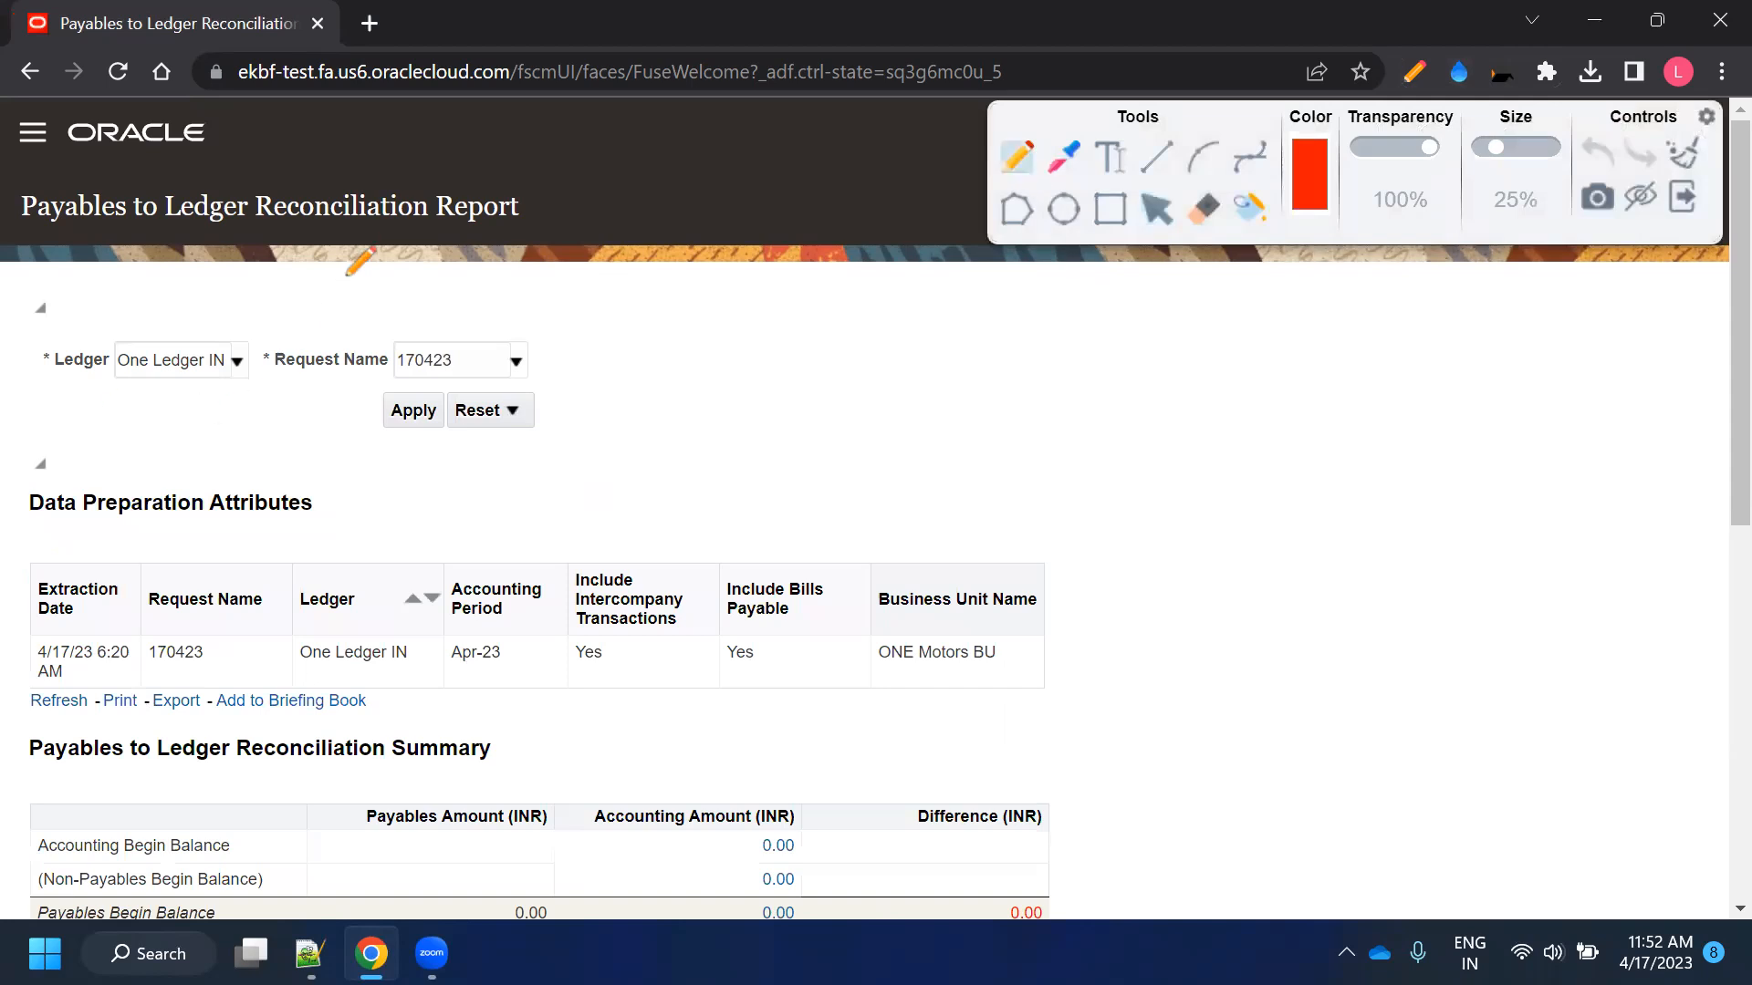
{"action": "mouse_move", "coordinate": [359, 319]}
{"action": "left_mouse_down"}
{"action": "mouse_move", "coordinate": [619, 334]}
{"action": "mouse_move", "coordinate": [8, 378]}
{"action": "mouse_move", "coordinate": [533, 324]}
{"action": "left_mouse_up"}
{"action": "mouse_move", "coordinate": [106, 327]}
{"action": "left_mouse_down"}
{"action": "mouse_move", "coordinate": [164, 434]}
{"action": "mouse_move", "coordinate": [146, 312]}
{"action": "mouse_move", "coordinate": [121, 350]}
{"action": "left_mouse_up"}
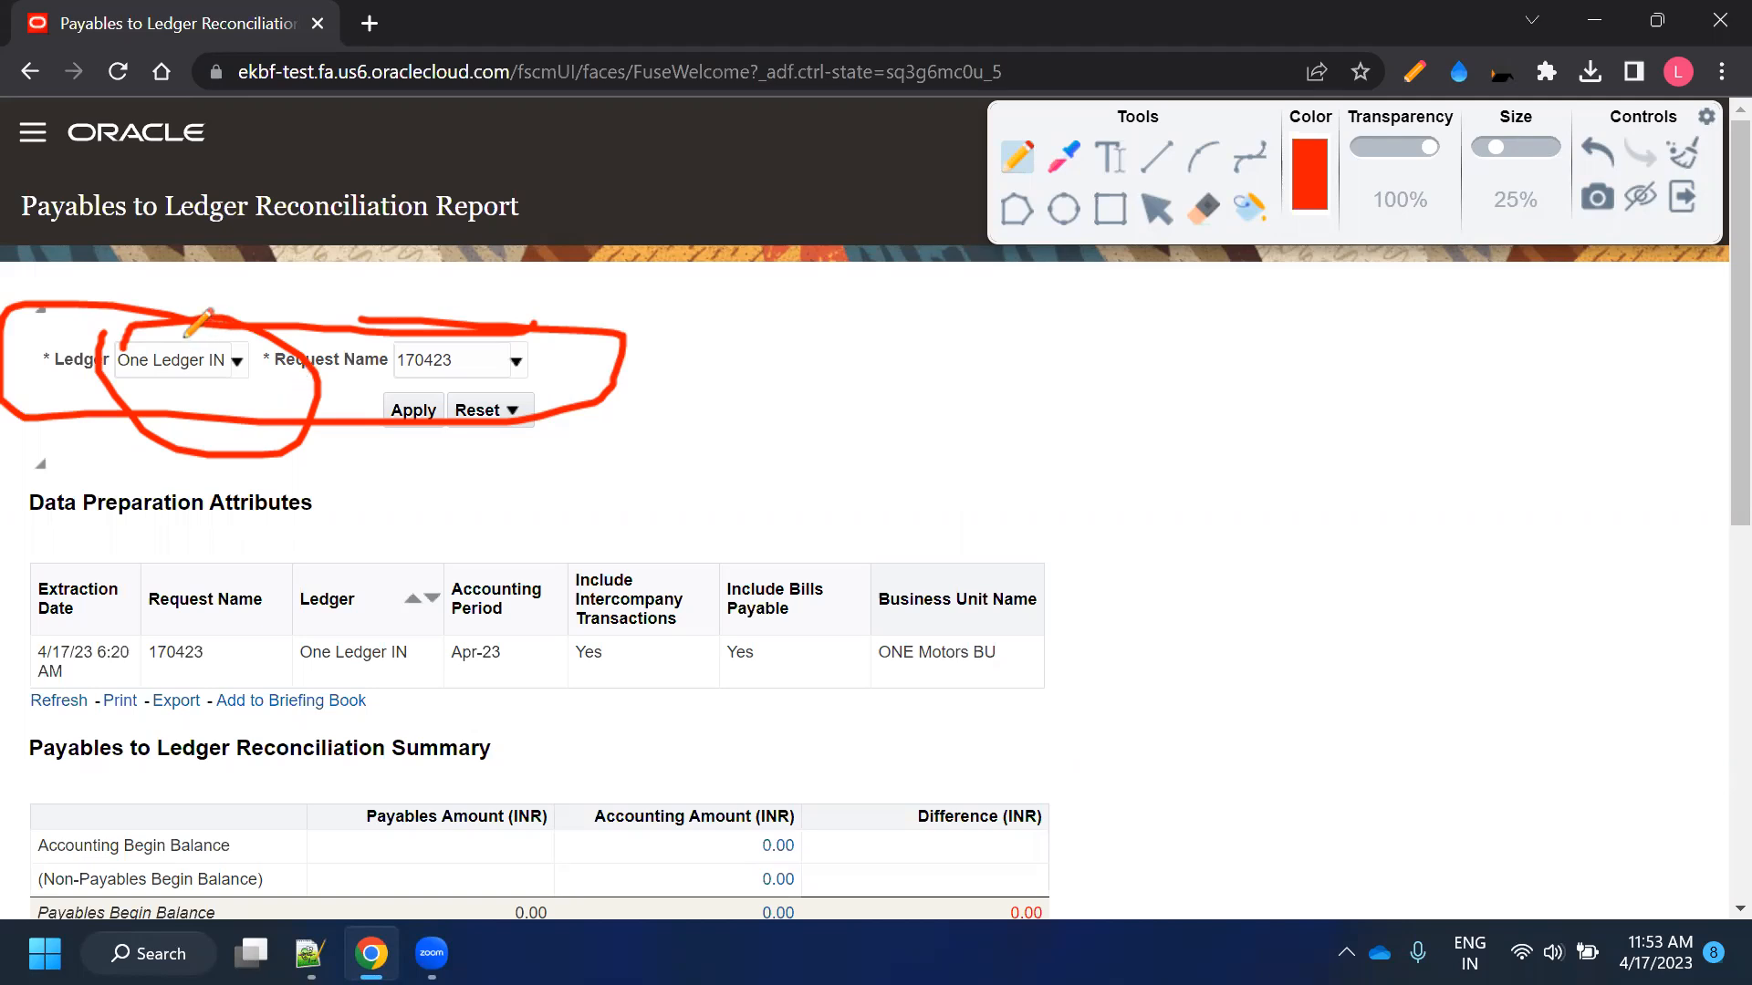
{"action": "mouse_move", "coordinate": [387, 327]}
{"action": "left_mouse_down"}
{"action": "mouse_move", "coordinate": [508, 325]}
{"action": "mouse_move", "coordinate": [501, 365]}
{"action": "mouse_move", "coordinate": [361, 369]}
{"action": "mouse_move", "coordinate": [402, 319]}
{"action": "left_mouse_up"}
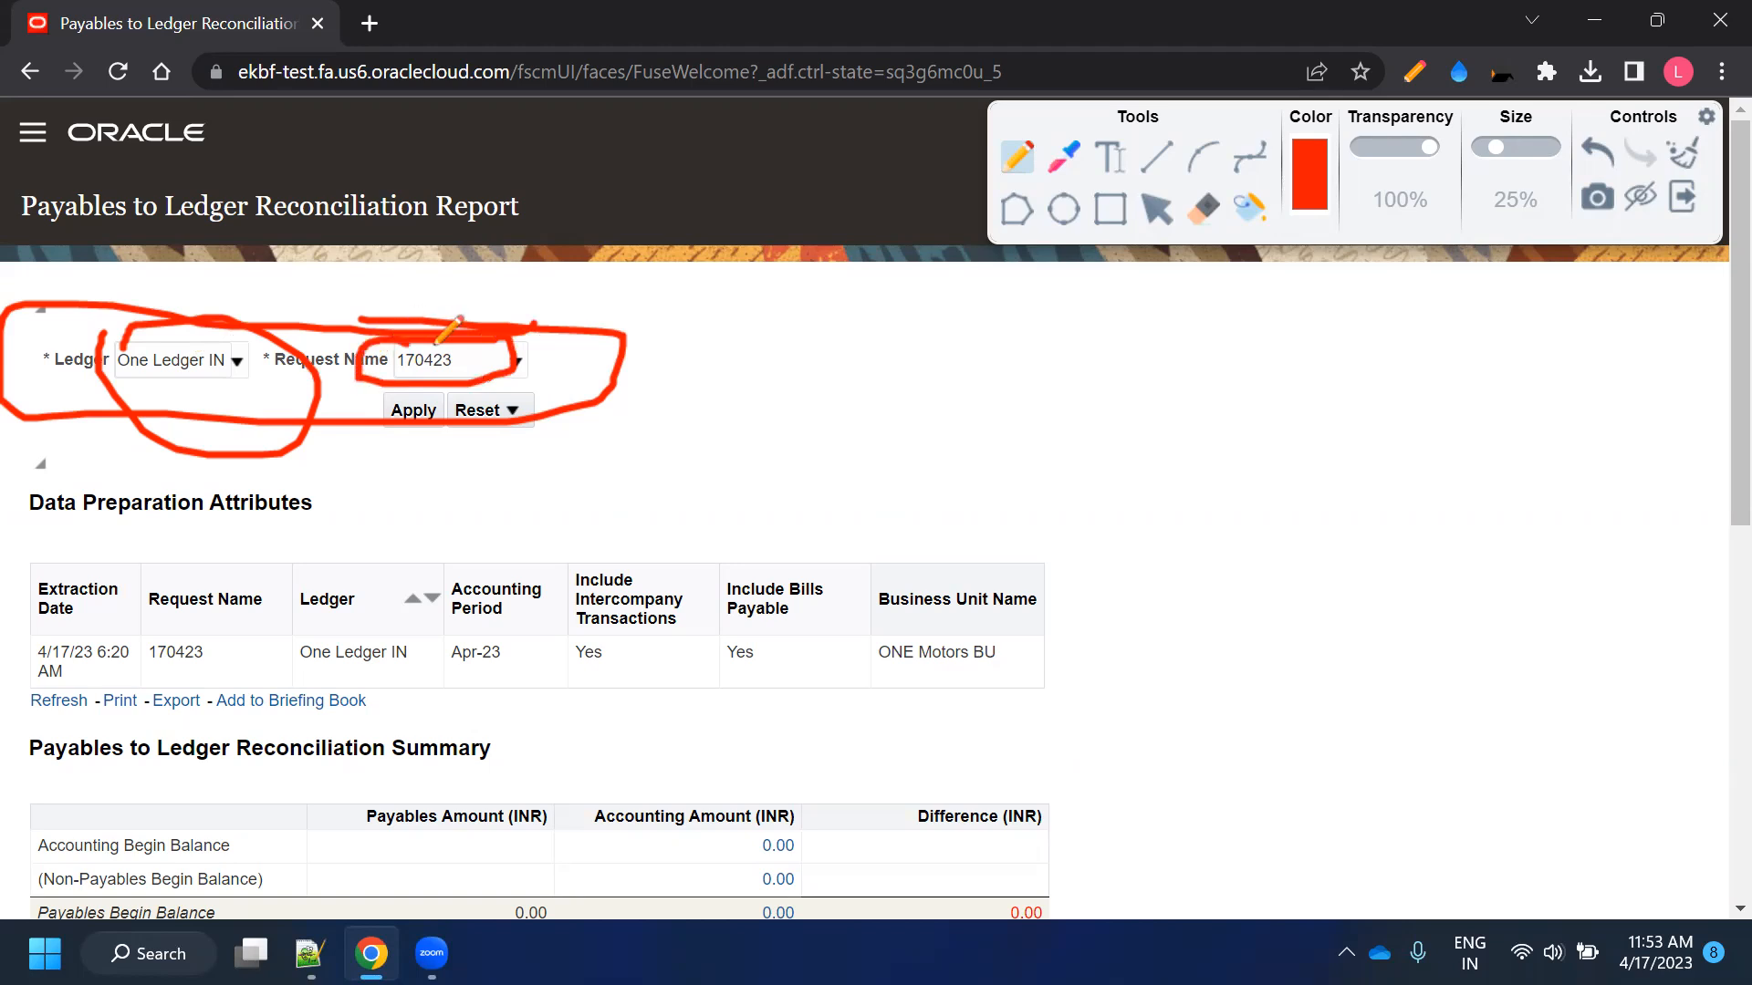
Check which request names are available for the report, keeping 170423 selected
{"action": "left_click", "coordinate": [1156, 209]}
{"action": "left_click", "coordinate": [516, 363]}
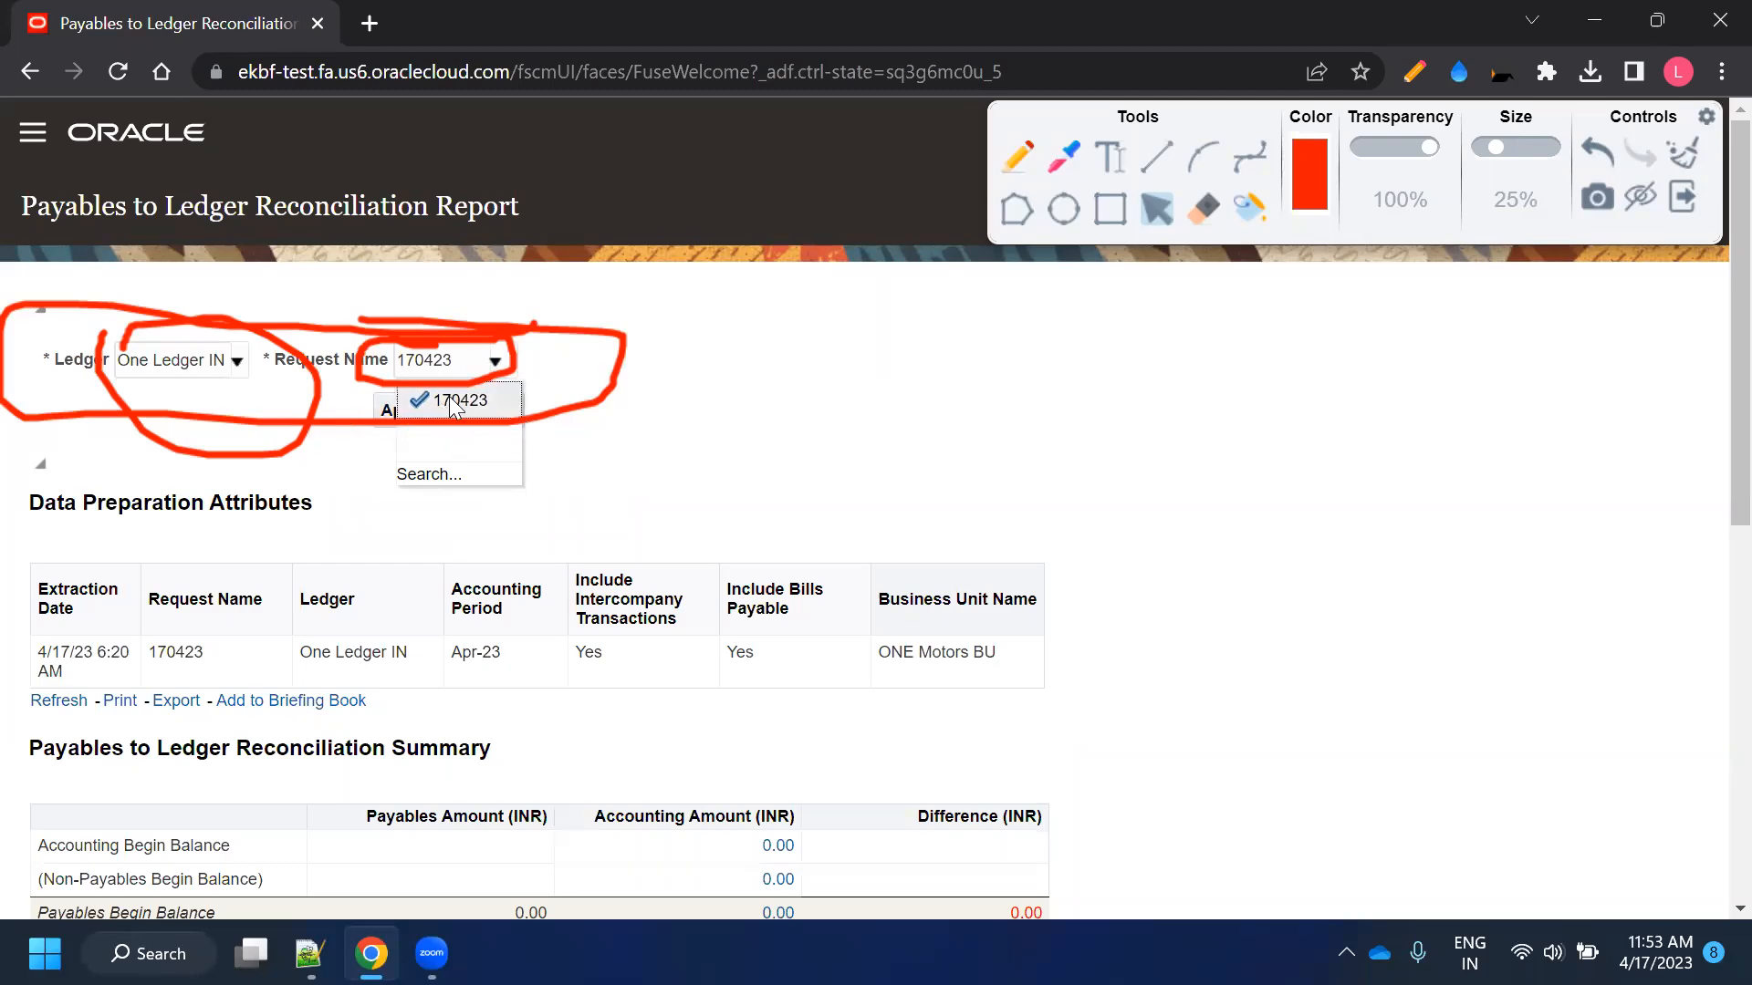
{"action": "left_click", "coordinate": [683, 436]}
{"action": "scroll", "coordinate": [682, 436], "scroll_direction": "down", "scroll_amount": 1}
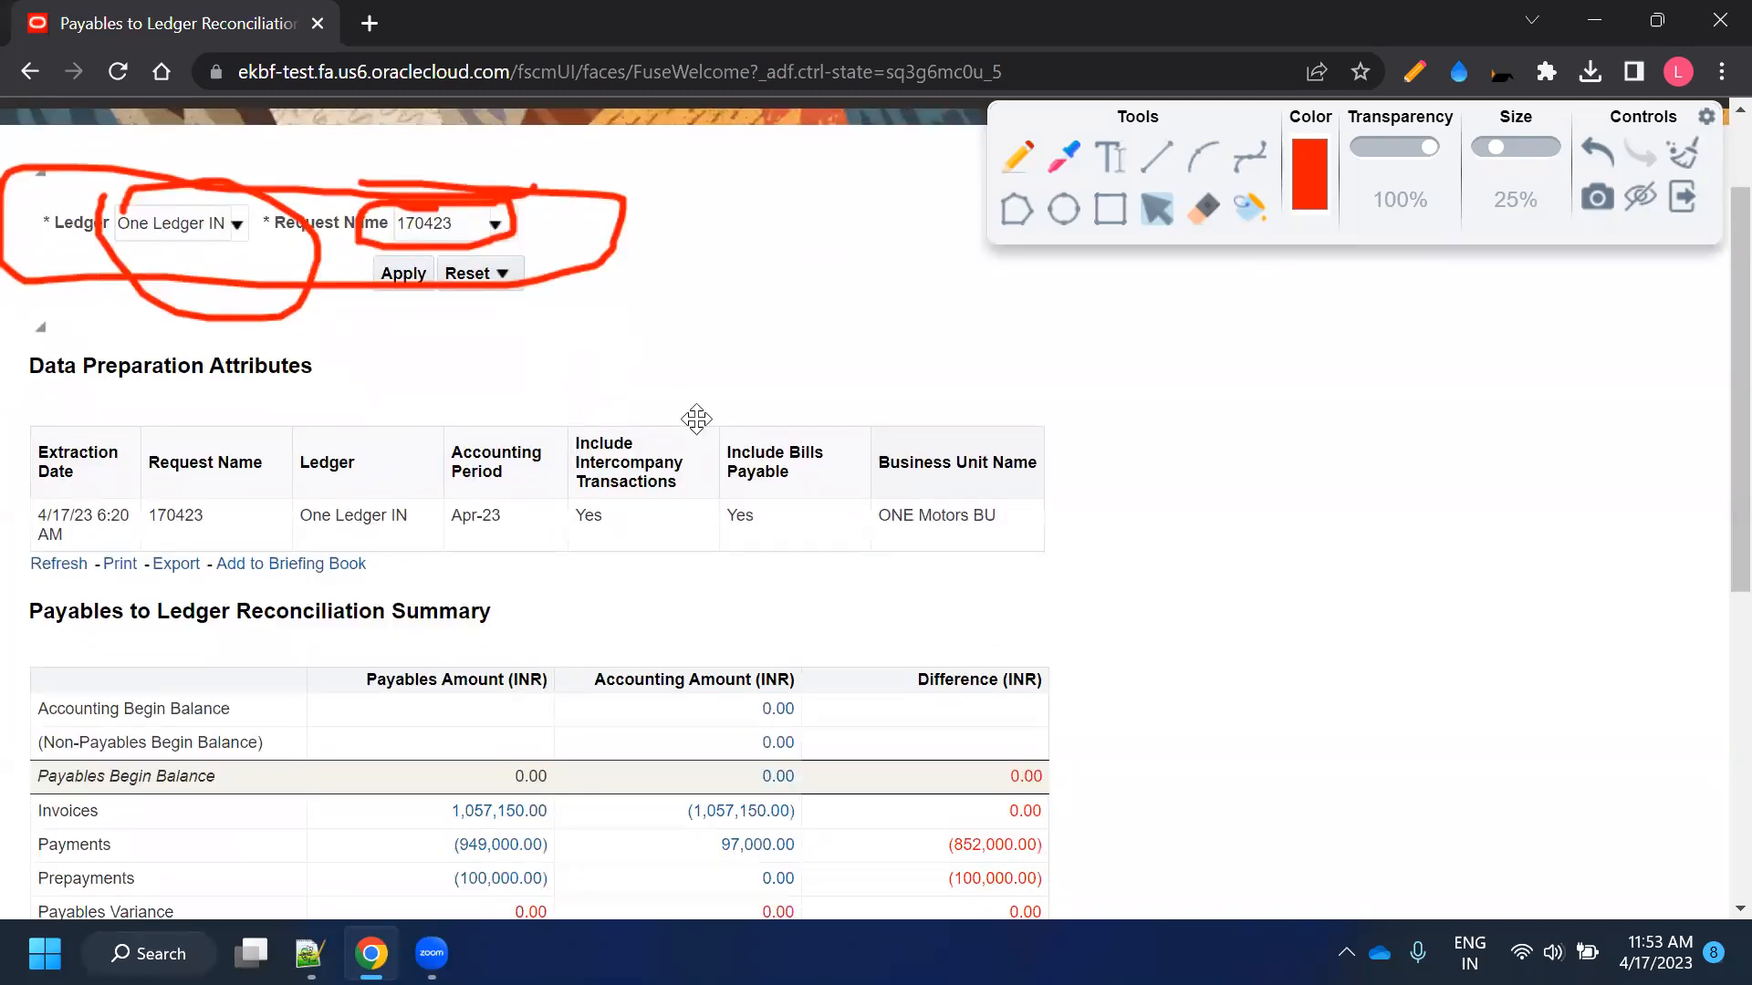
Outline the Data Preparation Attributes table in red pencil and mark its extraction date, ledger, accounting period and business unit
{"action": "left_click", "coordinate": [1018, 173]}
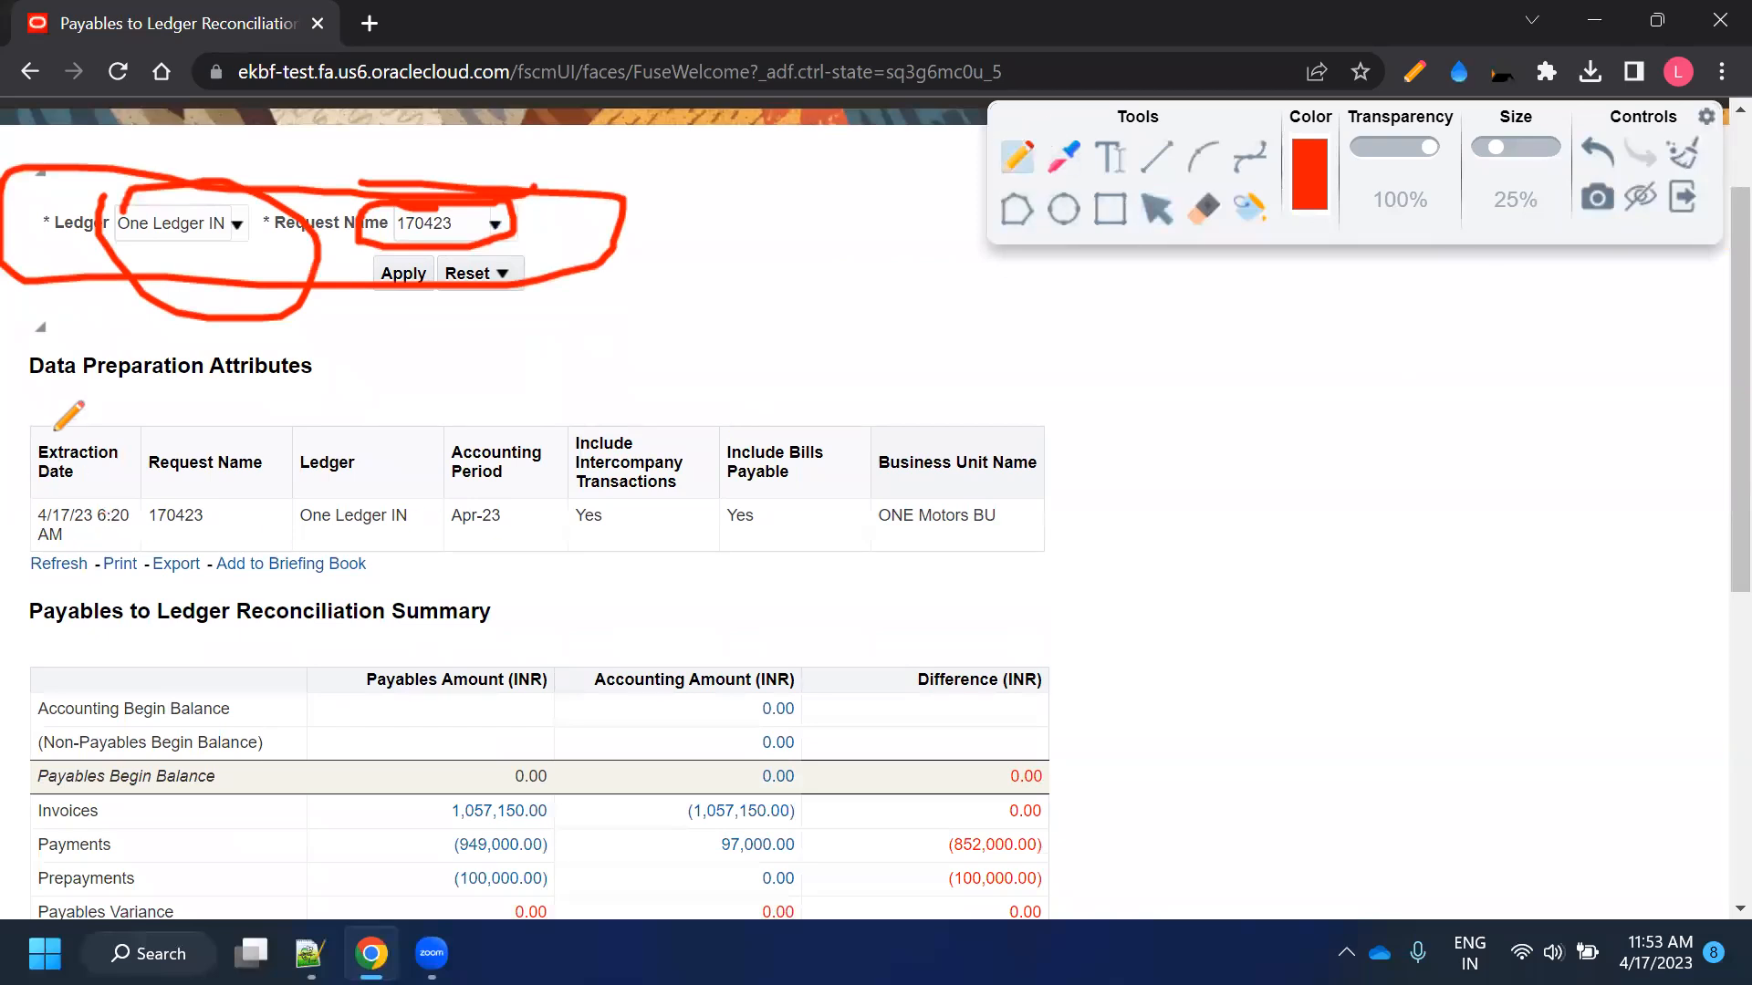
{"action": "left_click_drag", "start_coordinate": [51, 428], "coordinate": [611, 442]}
{"action": "mouse_move", "coordinate": [909, 425]}
{"action": "left_mouse_down"}
{"action": "mouse_move", "coordinate": [1037, 440]}
{"action": "mouse_move", "coordinate": [893, 580]}
{"action": "mouse_move", "coordinate": [249, 577]}
{"action": "mouse_move", "coordinate": [3, 516]}
{"action": "mouse_move", "coordinate": [111, 429]}
{"action": "mouse_move", "coordinate": [4, 460]}
{"action": "mouse_move", "coordinate": [147, 574]}
{"action": "left_mouse_up"}
{"action": "mouse_move", "coordinate": [161, 505]}
{"action": "left_mouse_down"}
{"action": "mouse_move", "coordinate": [84, 474]}
{"action": "mouse_move", "coordinate": [56, 544]}
{"action": "left_mouse_up"}
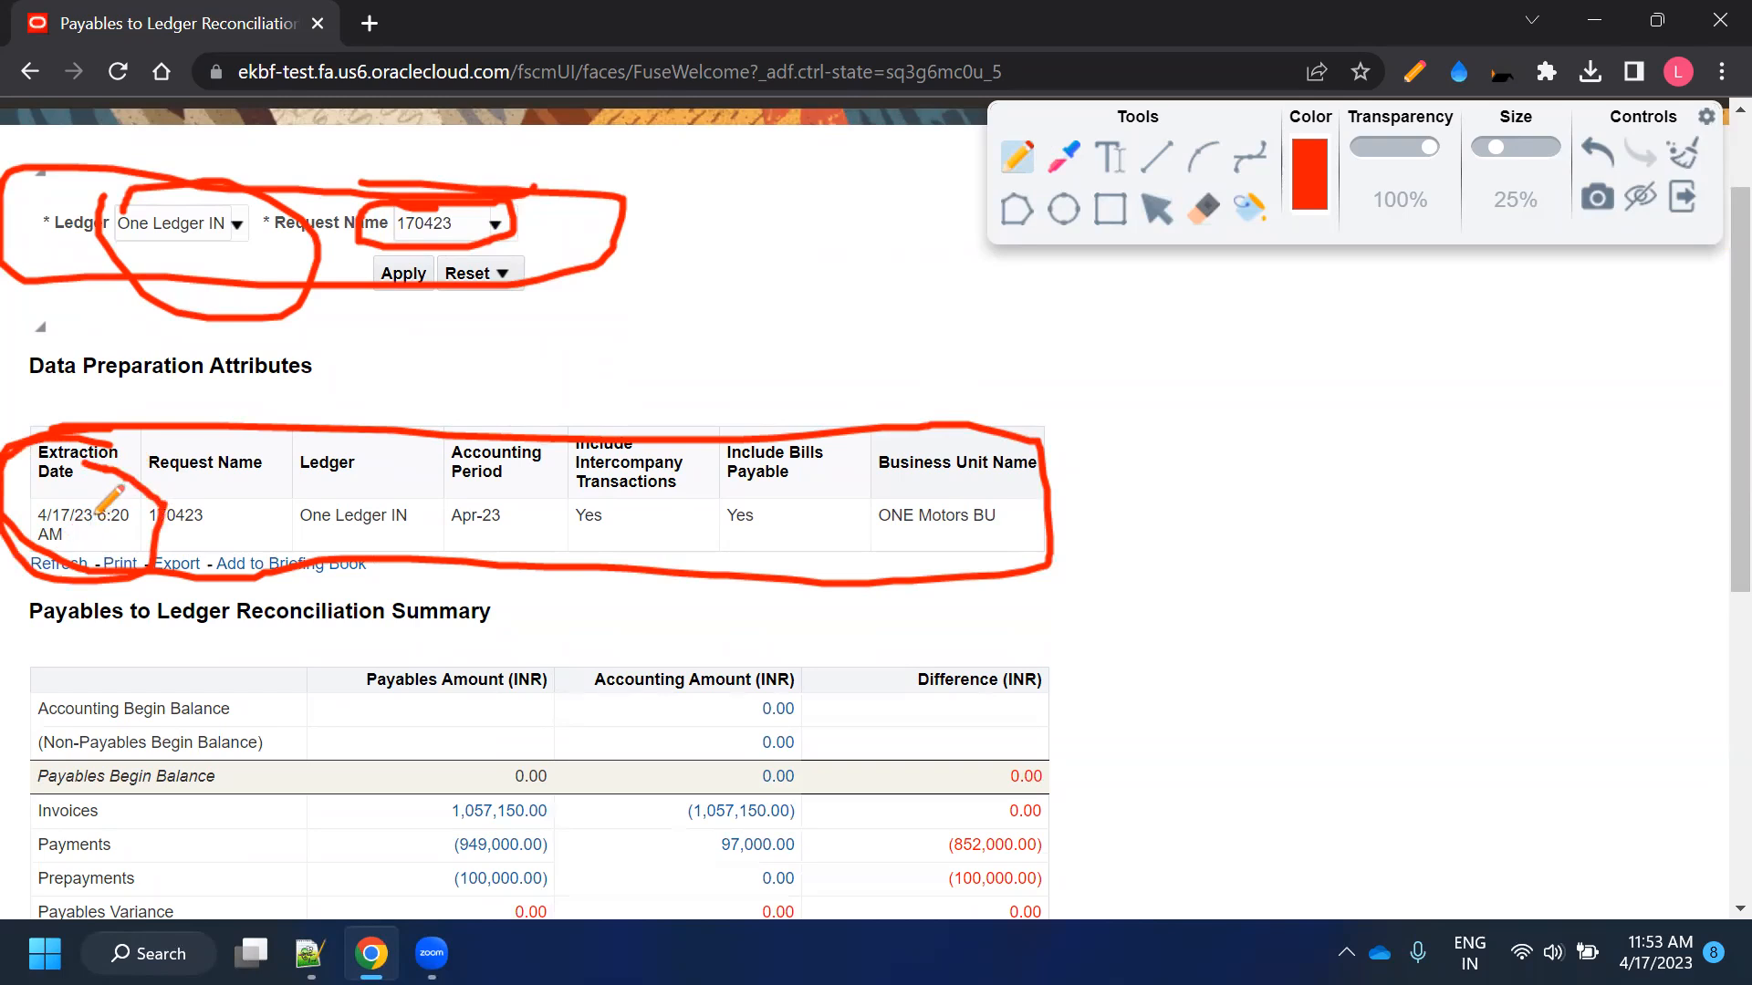
{"action": "left_click_drag", "start_coordinate": [260, 543], "coordinate": [507, 543]}
{"action": "mouse_move", "coordinate": [867, 486]}
{"action": "left_mouse_down"}
{"action": "mouse_move", "coordinate": [1034, 484]}
{"action": "mouse_move", "coordinate": [1042, 513]}
{"action": "mouse_move", "coordinate": [949, 559]}
{"action": "mouse_move", "coordinate": [821, 525]}
{"action": "mouse_move", "coordinate": [894, 489]}
{"action": "left_mouse_up"}
{"action": "mouse_move", "coordinate": [1058, 505]}
{"action": "left_mouse_down"}
{"action": "mouse_move", "coordinate": [1151, 481]}
{"action": "mouse_move", "coordinate": [1081, 517]}
{"action": "left_mouse_up"}
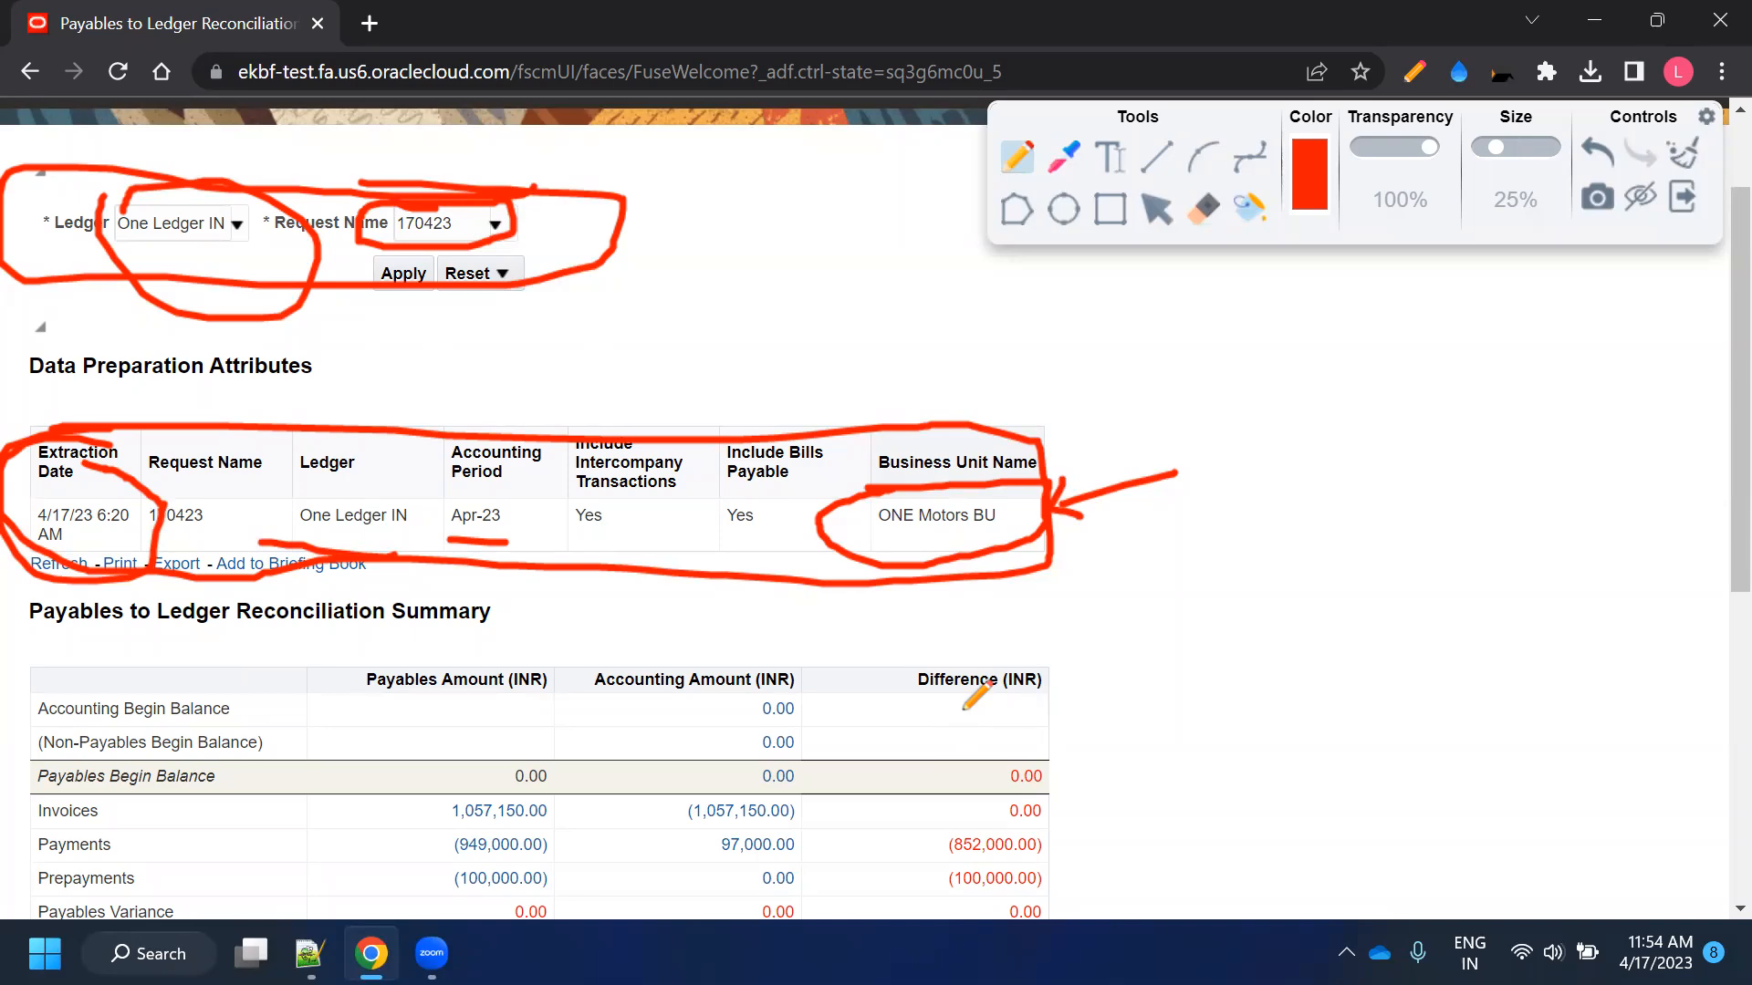
Circle the Payables to Ledger Reconciliation Summary heading, then circle the Payables Amount and Accounting Amount headers and point arrows at them
{"action": "scroll", "coordinate": [963, 708], "scroll_direction": "down", "scroll_amount": 1}
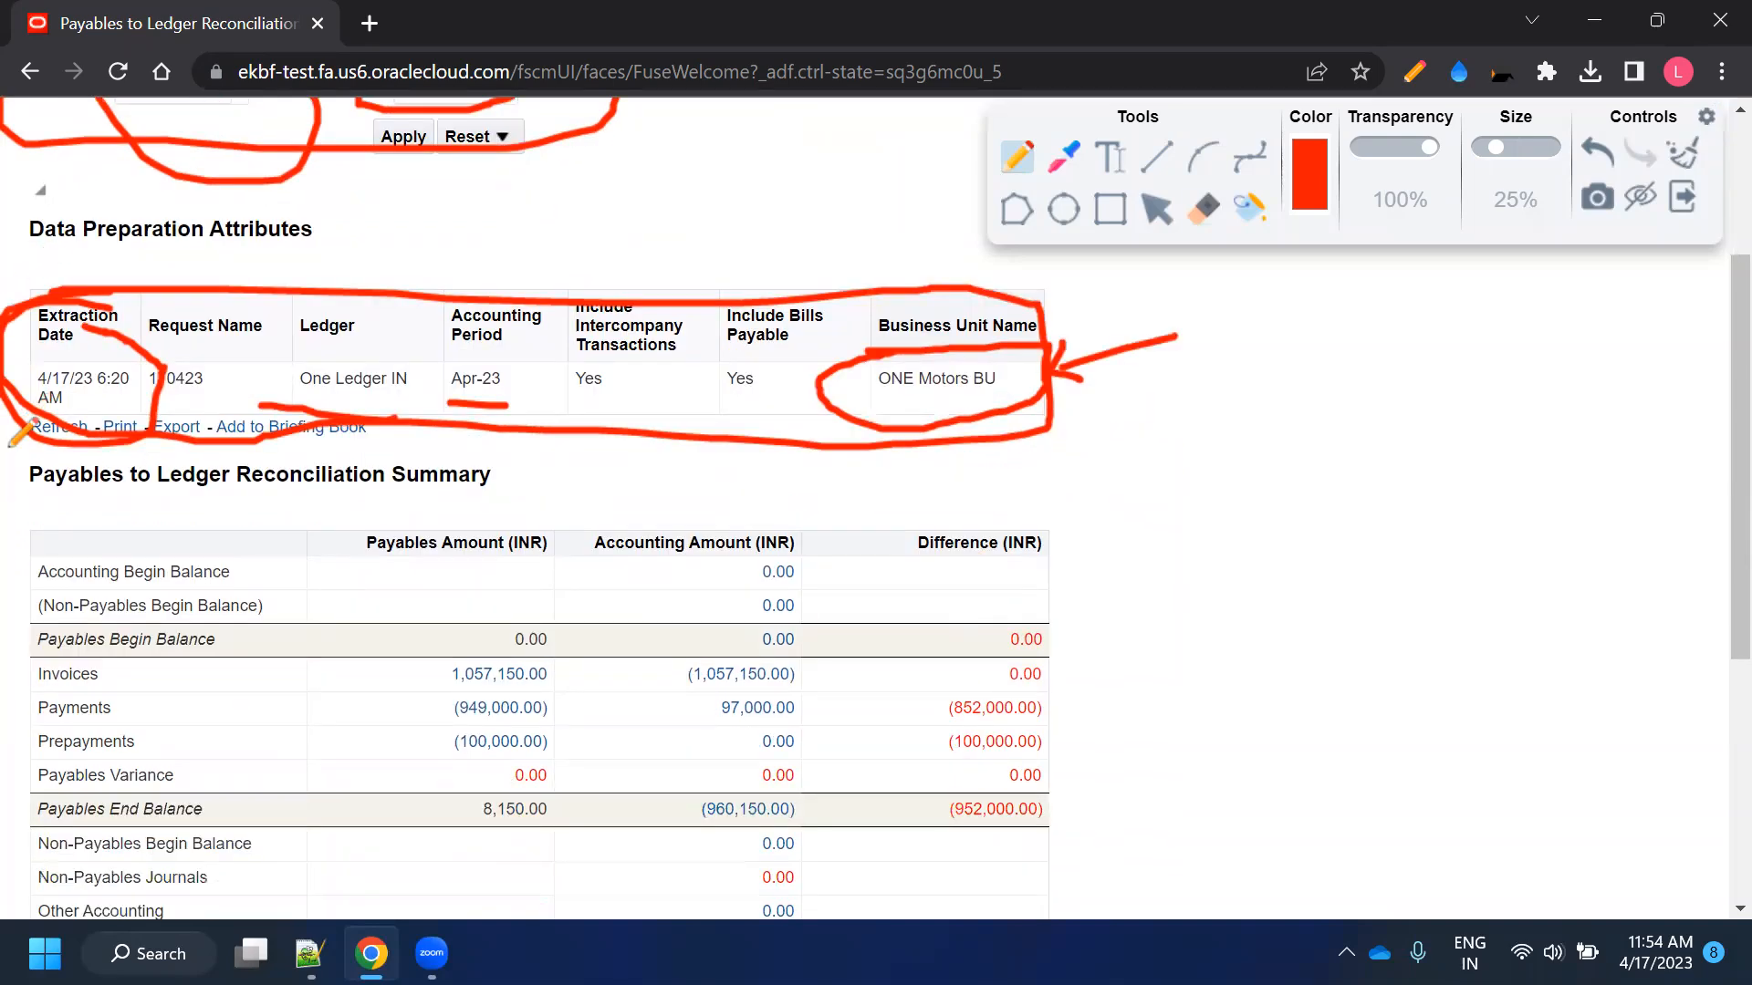
{"action": "mouse_move", "coordinate": [157, 433]}
{"action": "left_mouse_down"}
{"action": "mouse_move", "coordinate": [562, 427]}
{"action": "mouse_move", "coordinate": [378, 511]}
{"action": "mouse_move", "coordinate": [4, 518]}
{"action": "mouse_move", "coordinate": [8, 458]}
{"action": "left_mouse_up"}
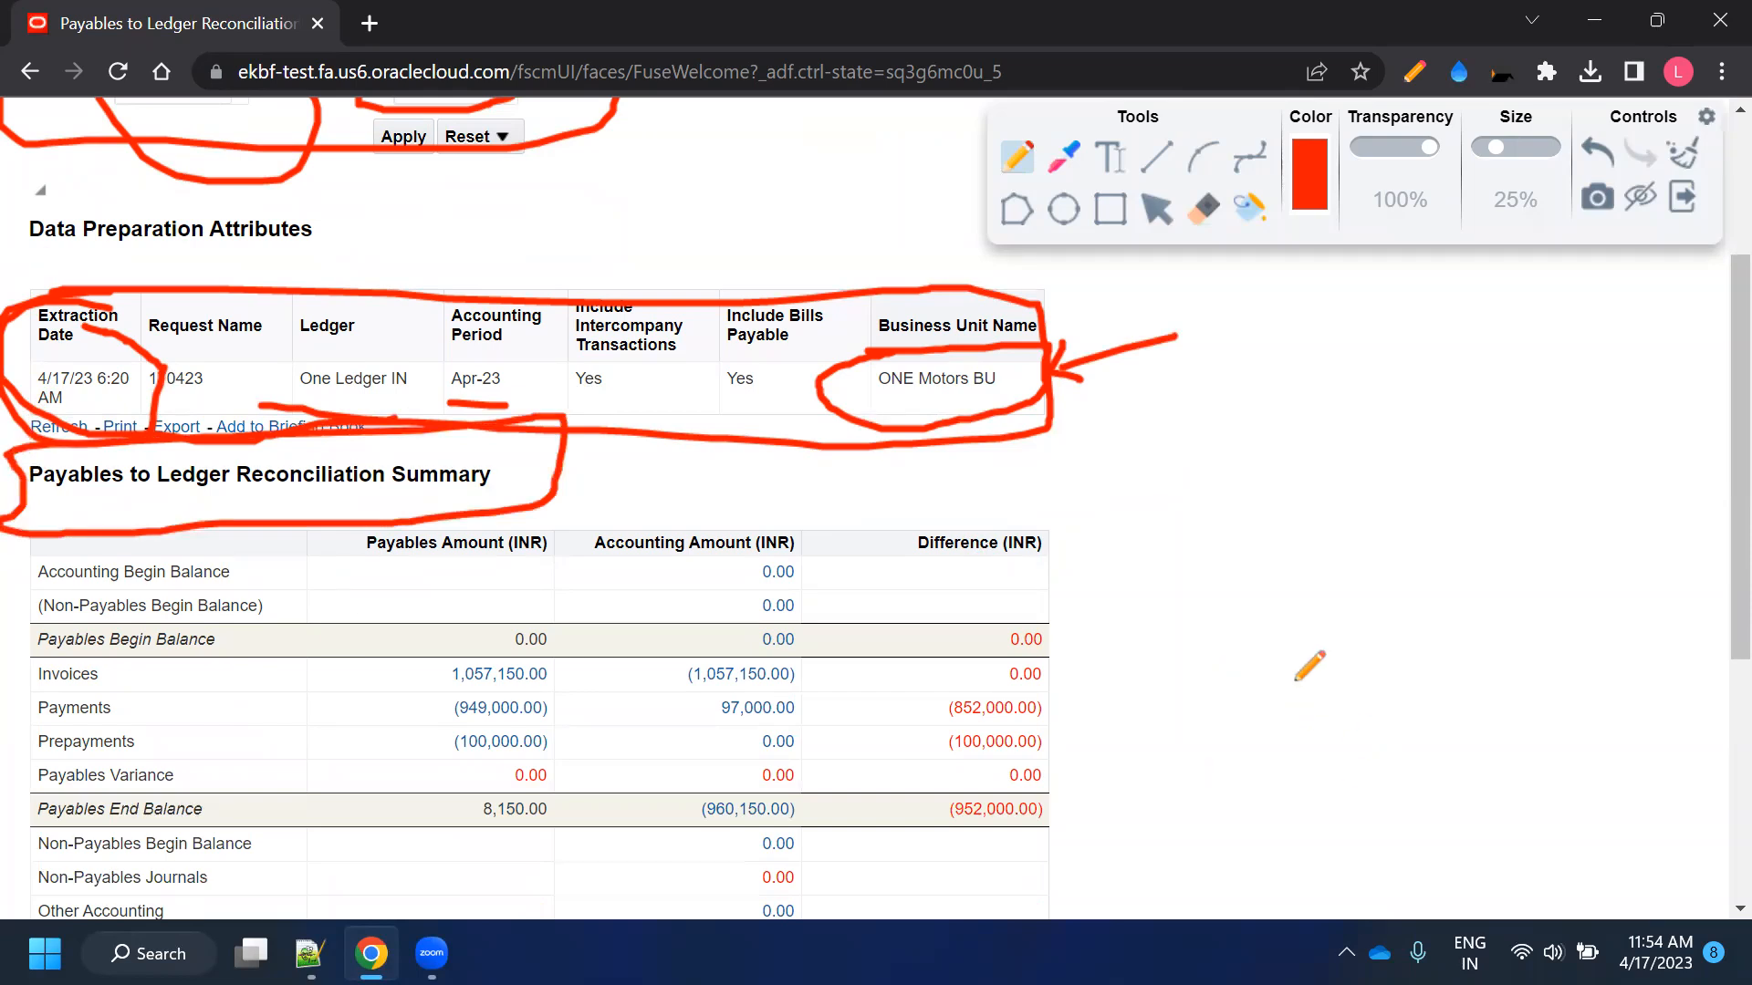
{"action": "scroll", "coordinate": [1296, 679], "scroll_direction": "down", "scroll_amount": 2}
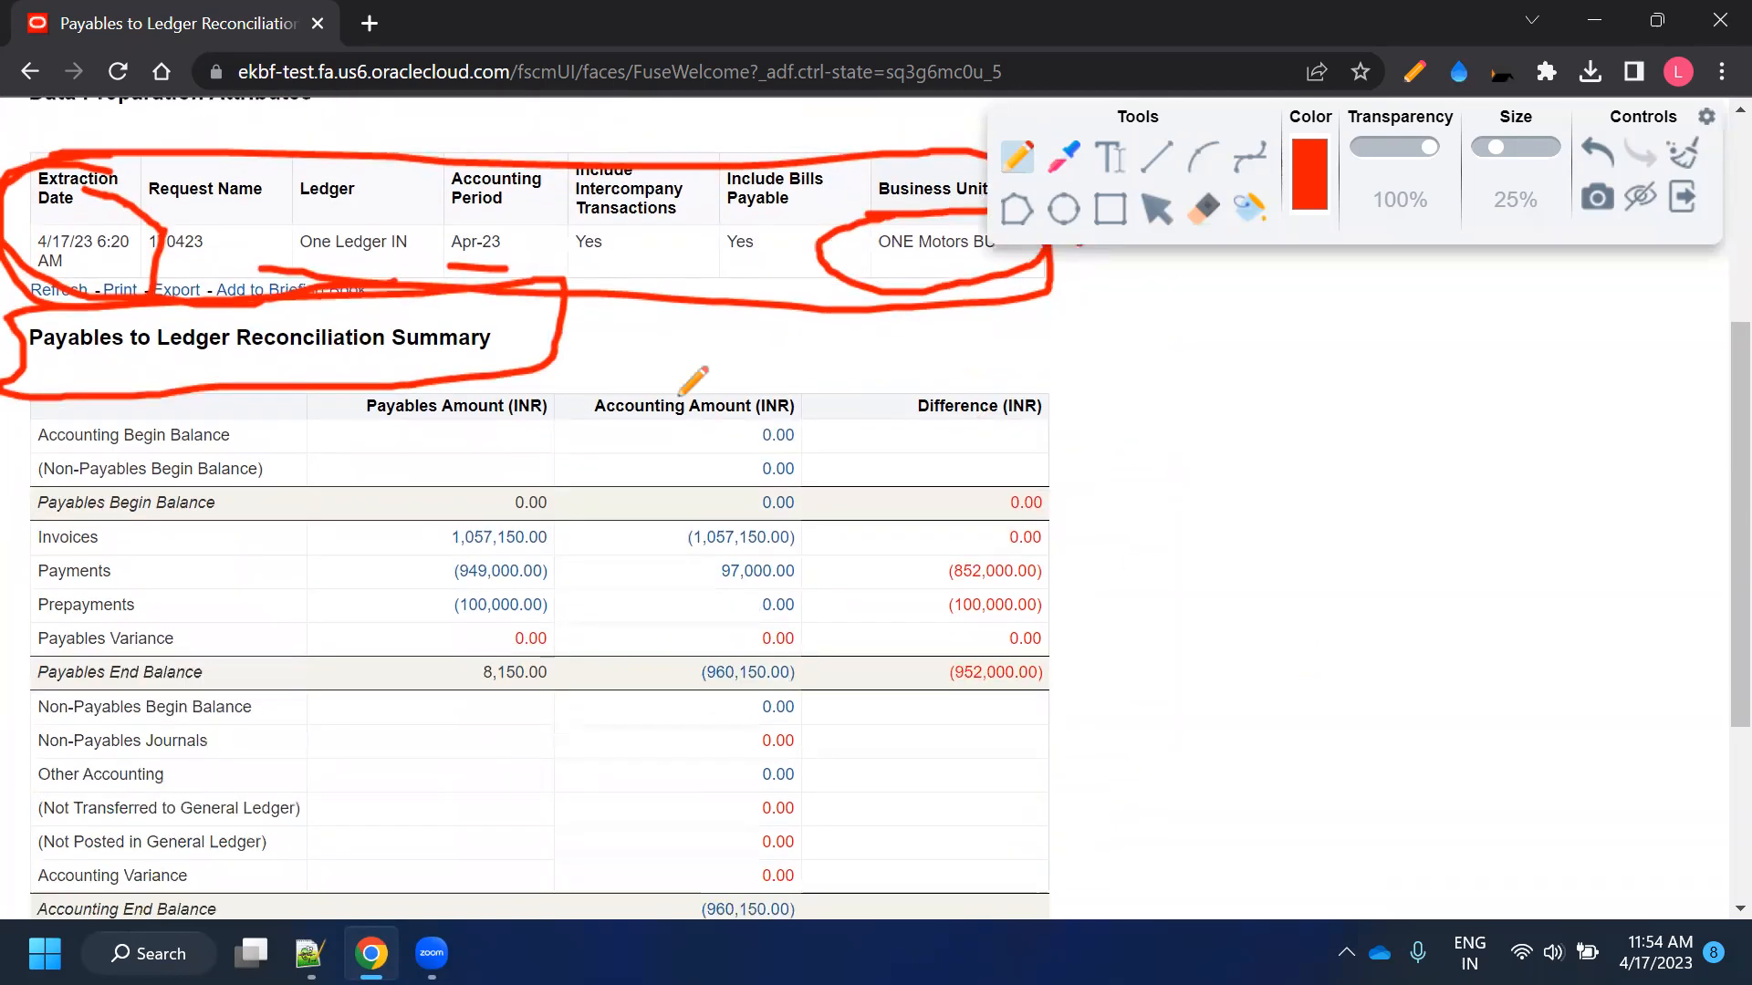
{"action": "mouse_move", "coordinate": [315, 374]}
{"action": "left_mouse_down"}
{"action": "mouse_move", "coordinate": [547, 373]}
{"action": "mouse_move", "coordinate": [242, 434]}
{"action": "mouse_move", "coordinate": [290, 374]}
{"action": "left_mouse_up"}
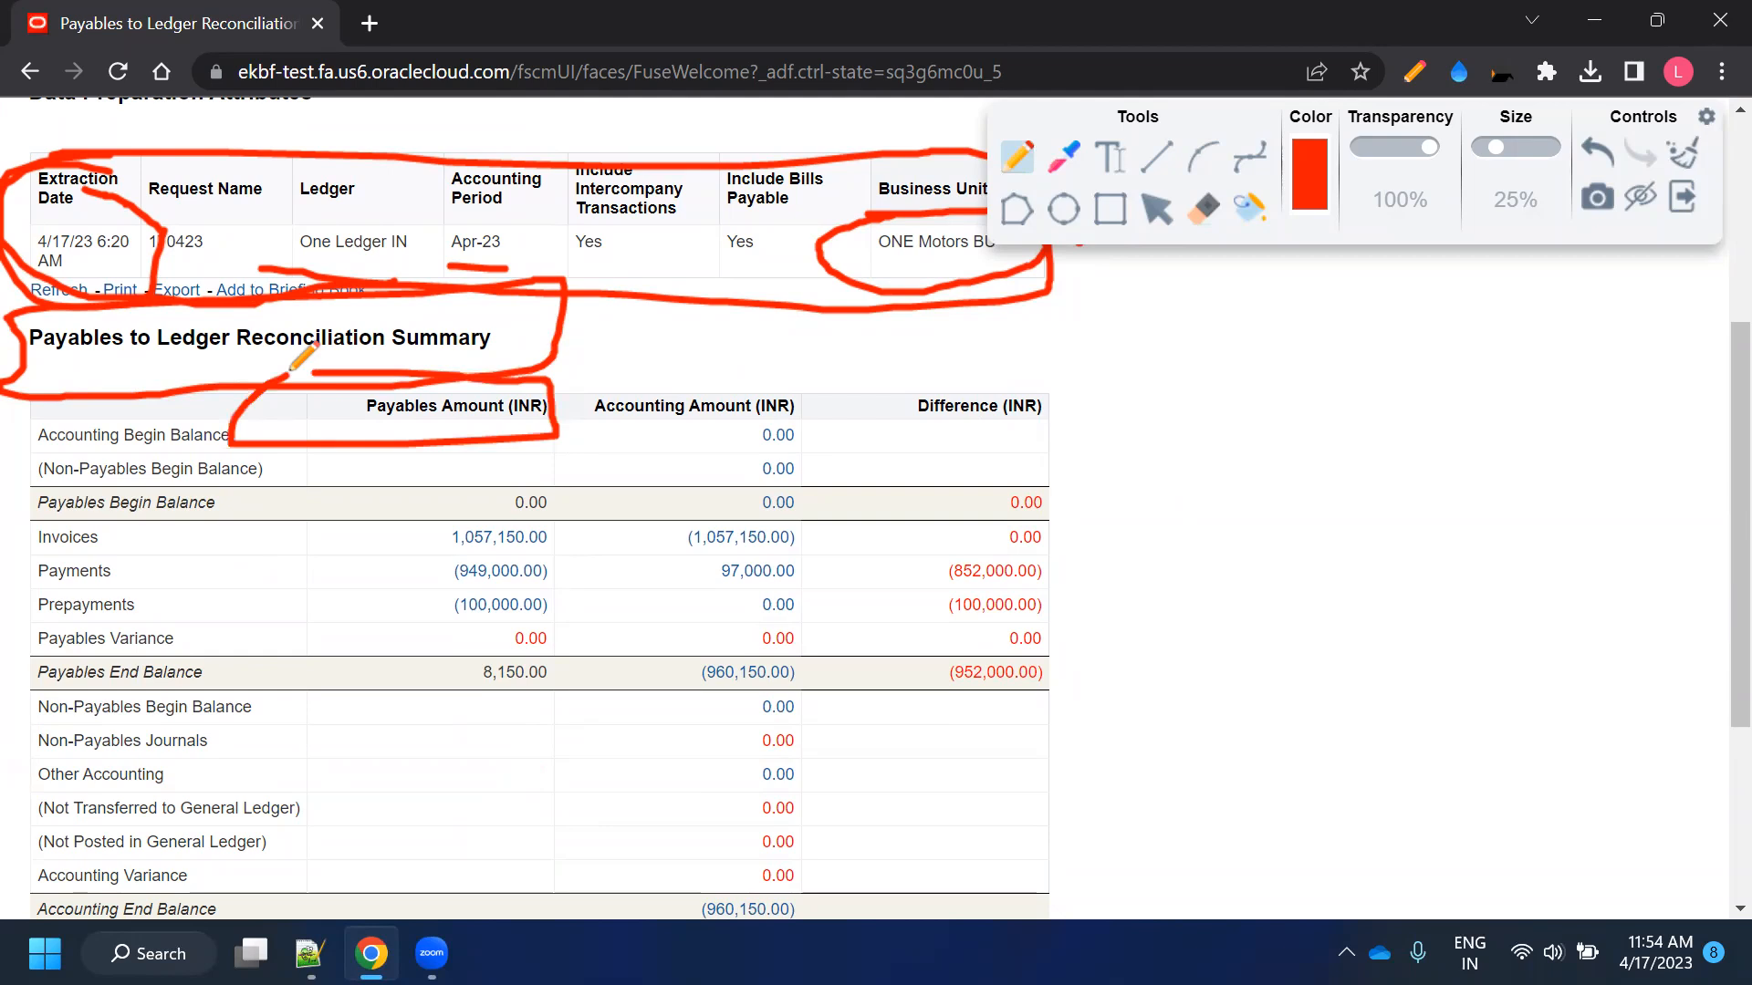
{"action": "mouse_move", "coordinate": [591, 388]}
{"action": "left_mouse_down"}
{"action": "mouse_move", "coordinate": [826, 374]}
{"action": "mouse_move", "coordinate": [693, 431]}
{"action": "mouse_move", "coordinate": [589, 429]}
{"action": "mouse_move", "coordinate": [568, 390]}
{"action": "left_mouse_up"}
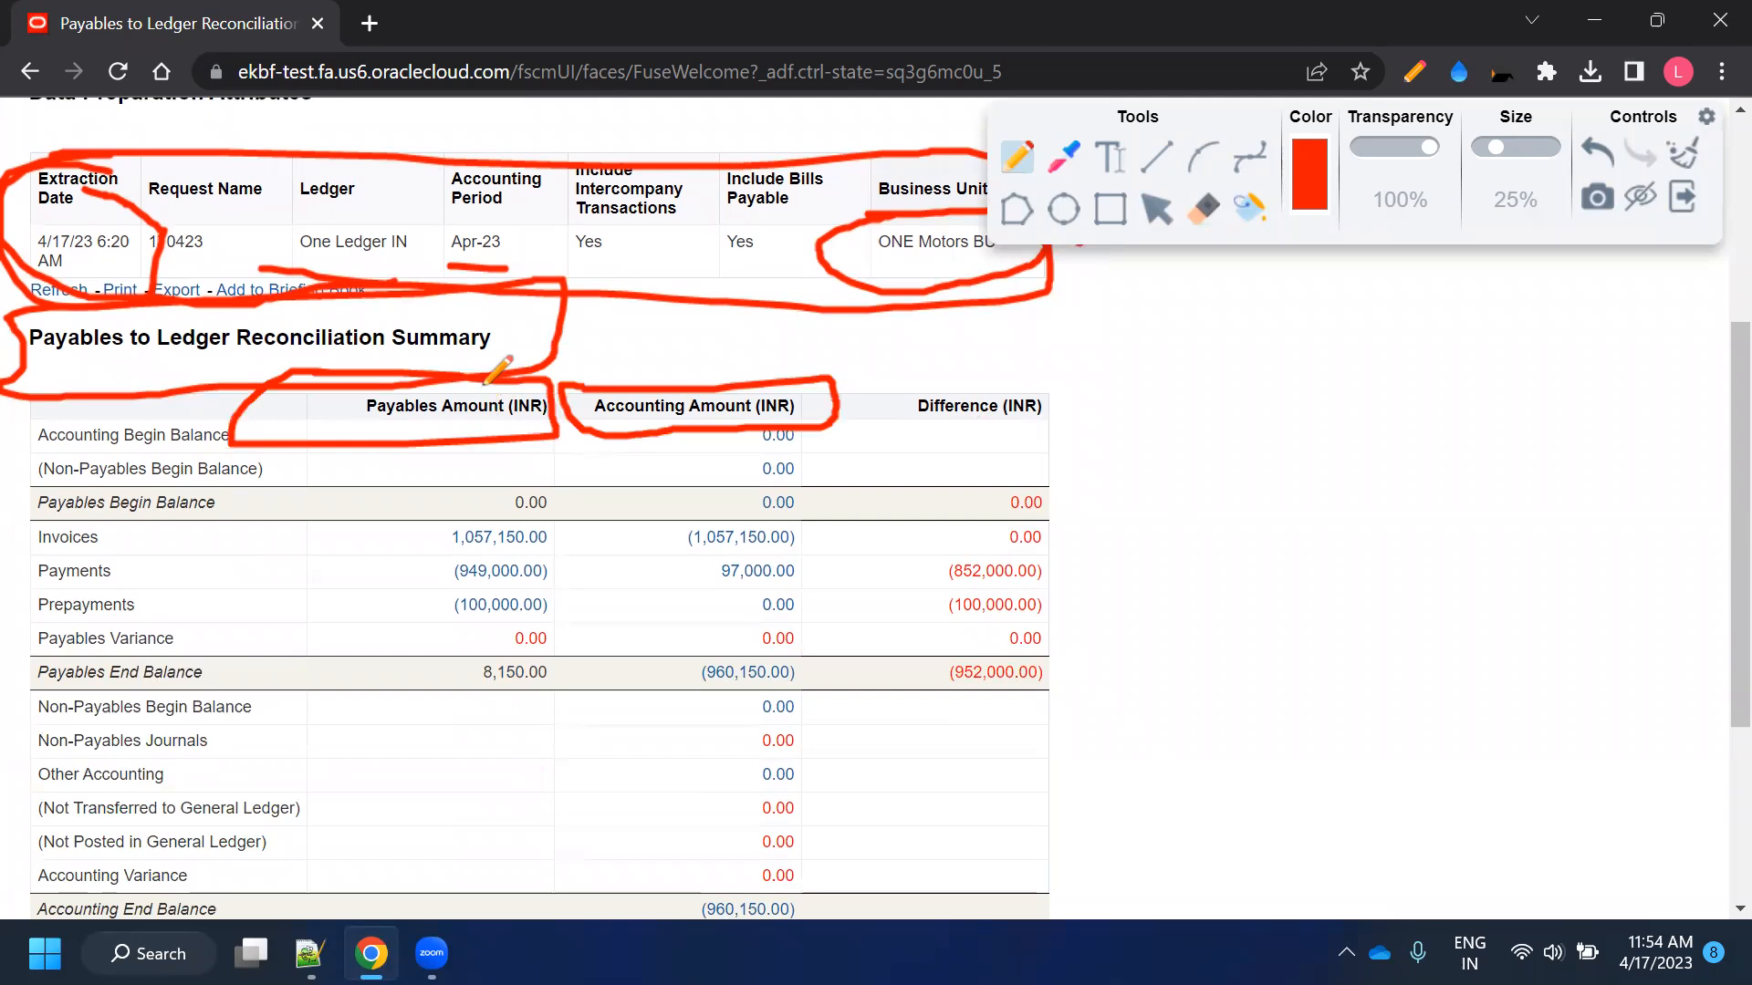
{"action": "left_click", "coordinate": [442, 321]}
{"action": "mouse_move", "coordinate": [436, 358]}
{"action": "left_mouse_down"}
{"action": "mouse_move", "coordinate": [369, 339]}
{"action": "mouse_move", "coordinate": [467, 358]}
{"action": "left_mouse_up"}
{"action": "left_click_drag", "start_coordinate": [675, 318], "coordinate": [686, 392]}
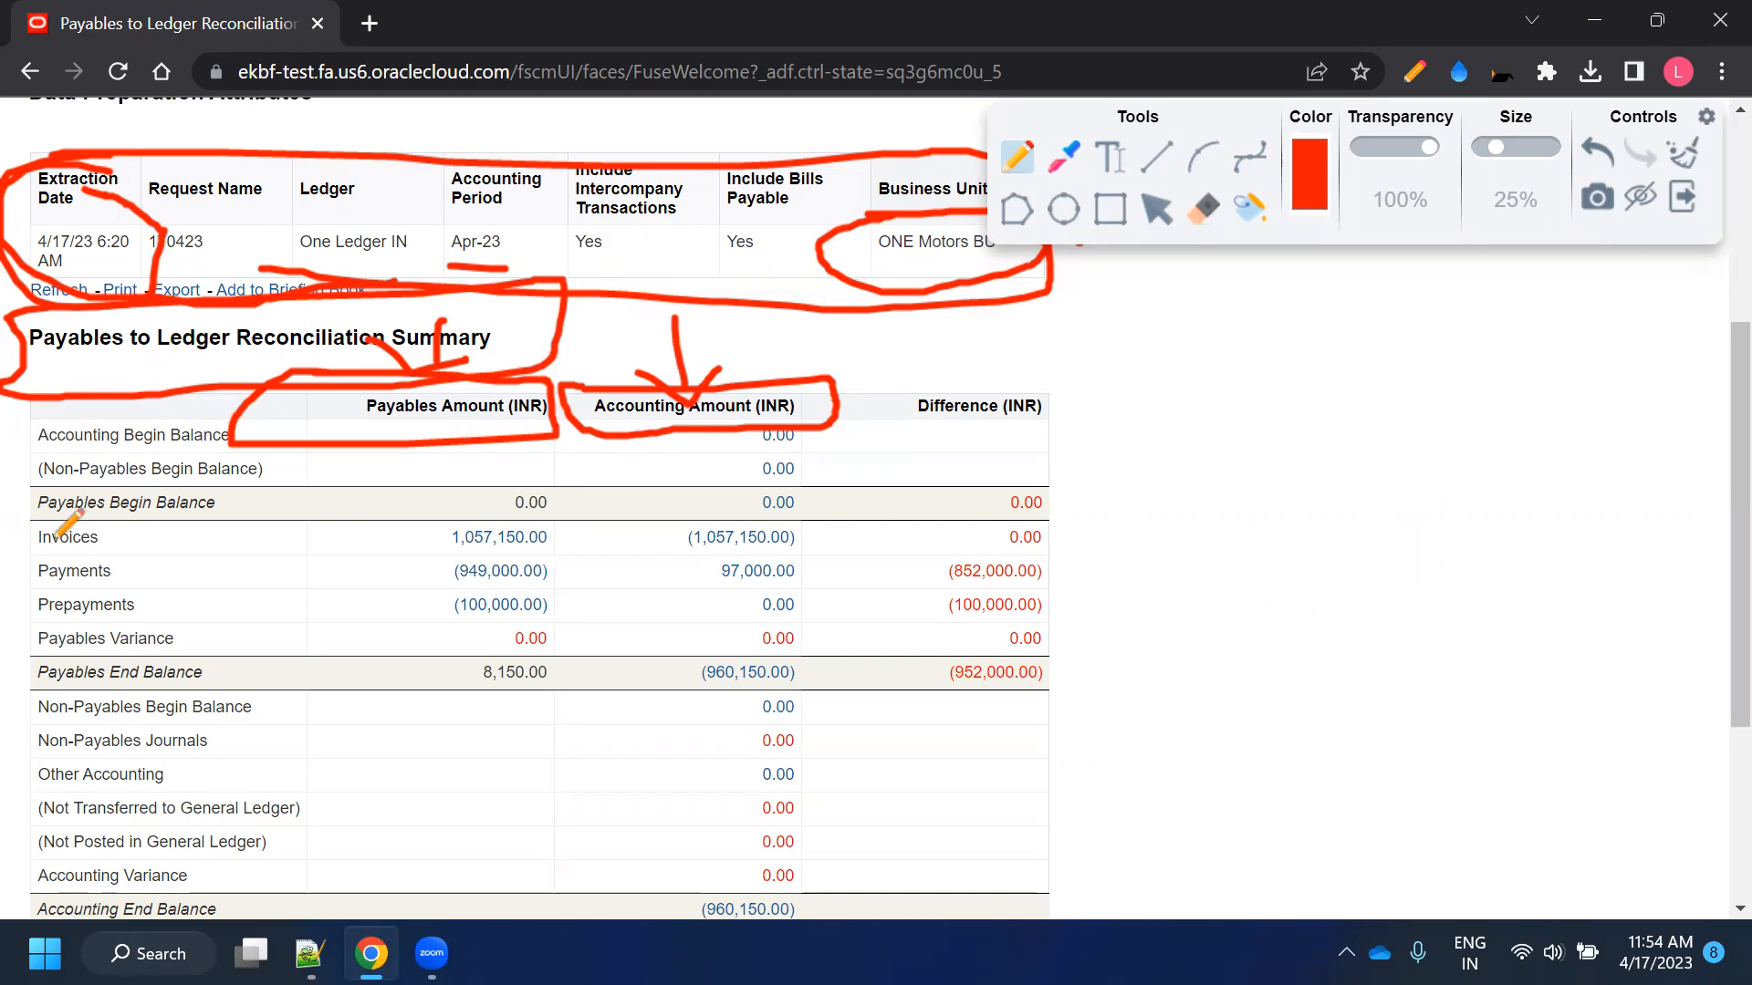
Circle the Invoices label, both Payables Begin Balance amounts and the Apr-23 accounting period in red pencil
{"action": "mouse_move", "coordinate": [16, 527]}
{"action": "left_mouse_down"}
{"action": "mouse_move", "coordinate": [128, 518]}
{"action": "mouse_move", "coordinate": [26, 531]}
{"action": "mouse_move", "coordinate": [43, 537]}
{"action": "left_mouse_up"}
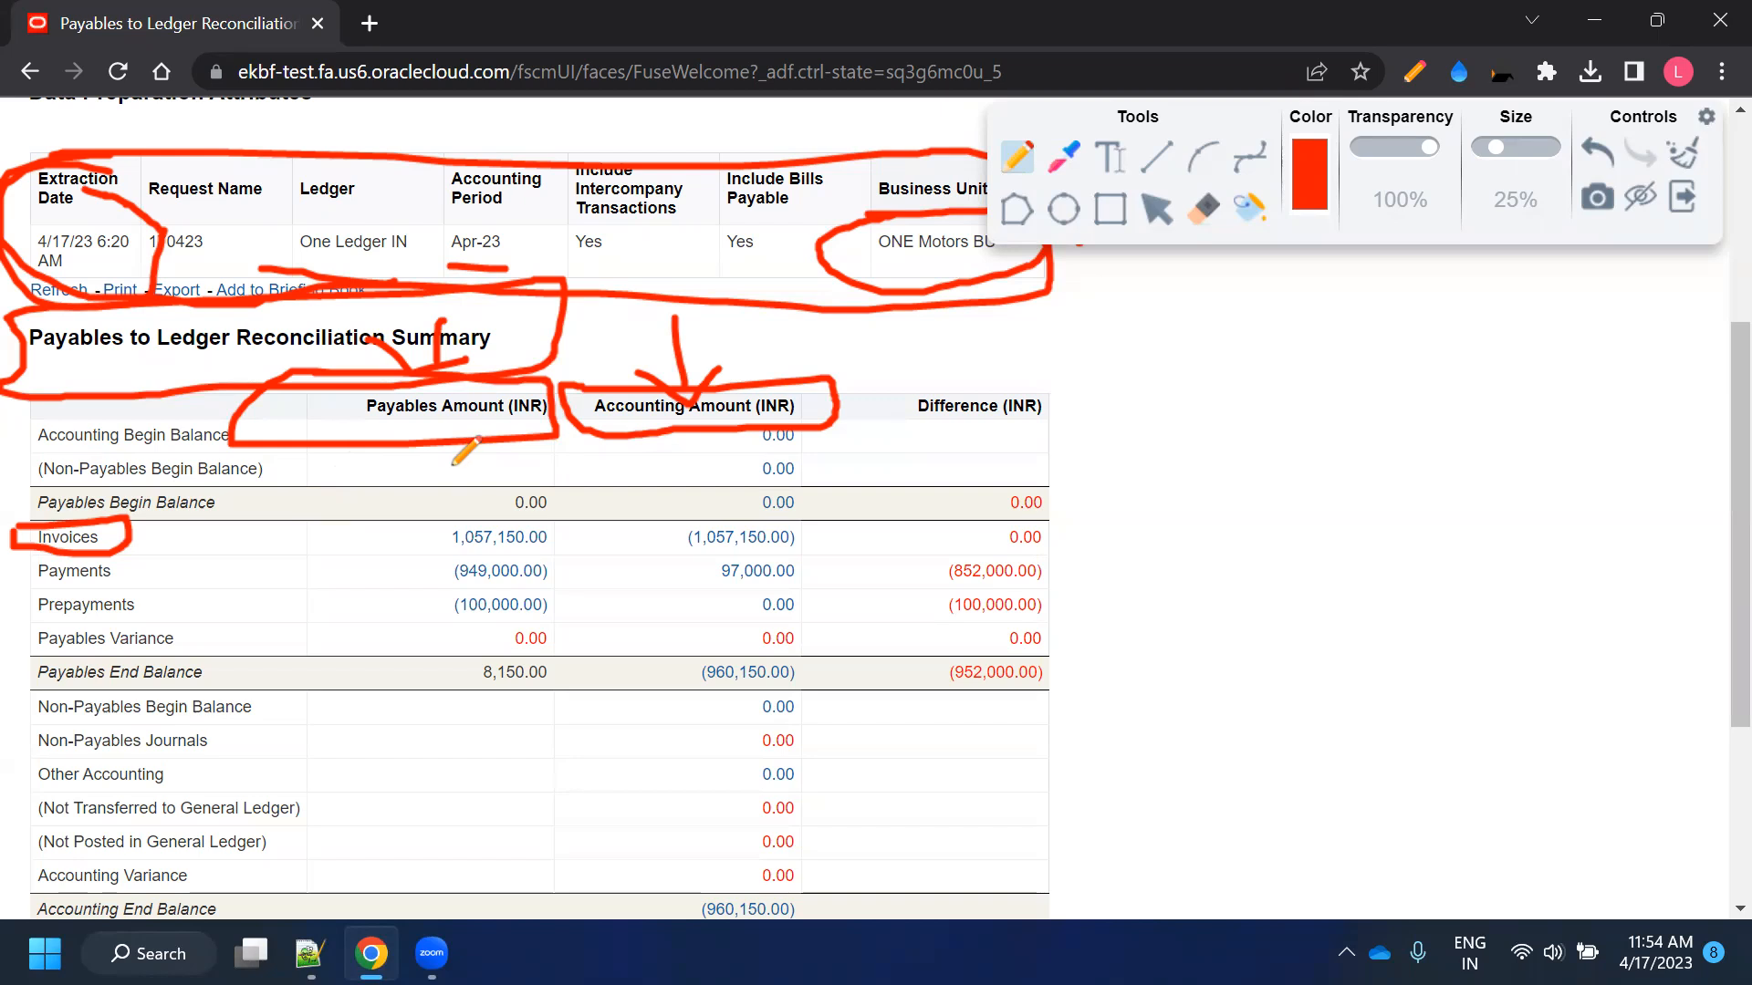
{"action": "mouse_move", "coordinate": [545, 488]}
{"action": "left_mouse_down"}
{"action": "mouse_move", "coordinate": [557, 500]}
{"action": "mouse_move", "coordinate": [481, 508]}
{"action": "mouse_move", "coordinate": [510, 498]}
{"action": "left_mouse_up"}
{"action": "mouse_move", "coordinate": [699, 494]}
{"action": "left_mouse_down"}
{"action": "mouse_move", "coordinate": [832, 484]}
{"action": "mouse_move", "coordinate": [748, 513]}
{"action": "mouse_move", "coordinate": [714, 498]}
{"action": "left_mouse_up"}
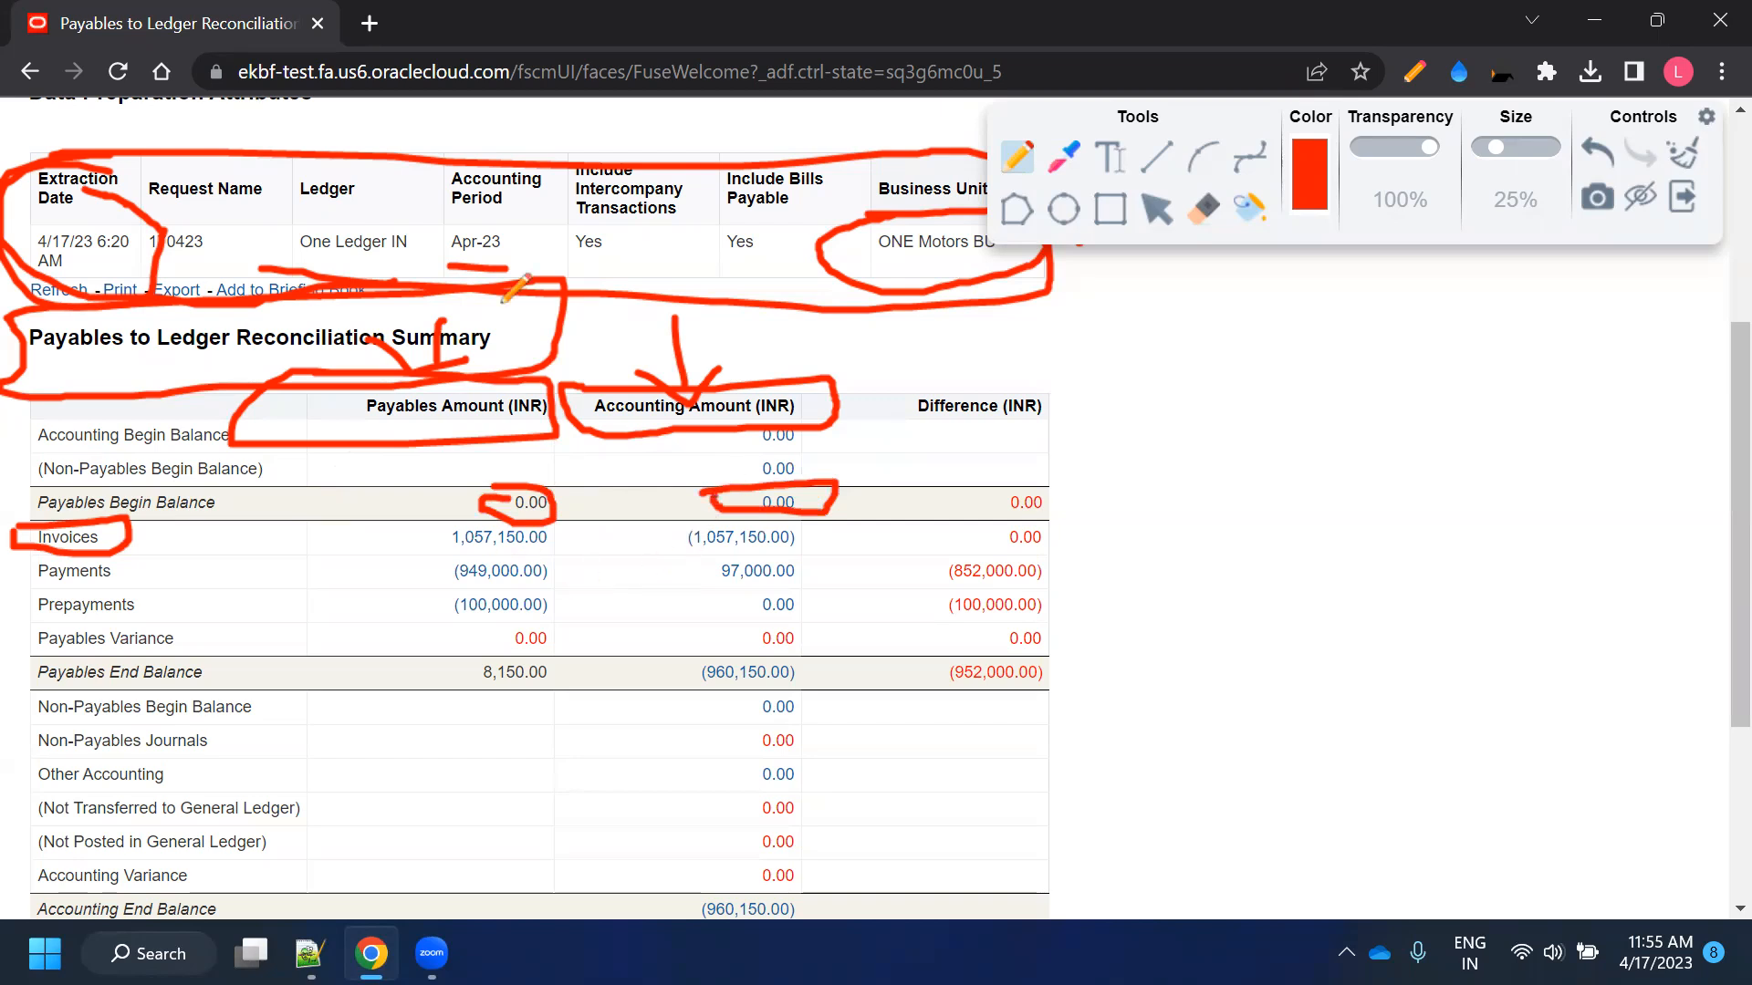
{"action": "mouse_move", "coordinate": [464, 162]}
{"action": "left_mouse_down"}
{"action": "mouse_move", "coordinate": [418, 251]}
{"action": "mouse_move", "coordinate": [532, 251]}
{"action": "mouse_move", "coordinate": [530, 163]}
{"action": "mouse_move", "coordinate": [497, 157]}
{"action": "left_mouse_up"}
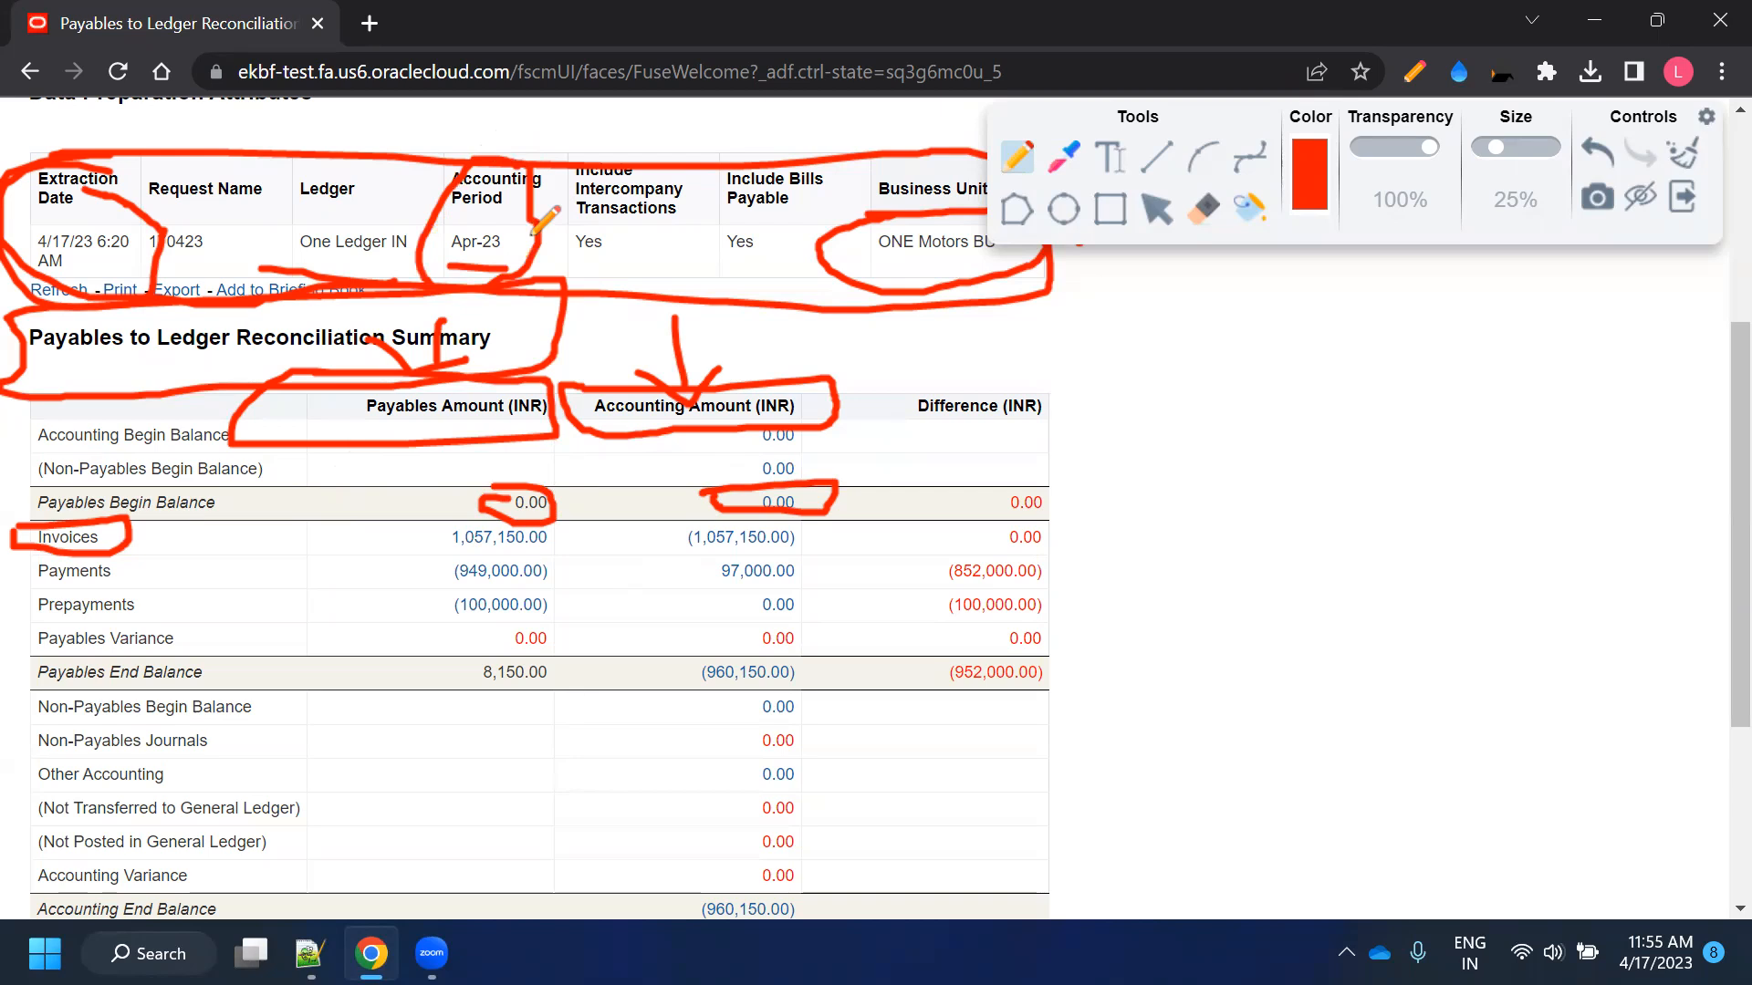
{"action": "left_click_drag", "start_coordinate": [500, 236], "coordinate": [524, 232]}
Draw an arrow from Invoices to its payables amount, mark its accounting amount and circle the Difference header
{"action": "left_click_drag", "start_coordinate": [121, 541], "coordinate": [424, 541]}
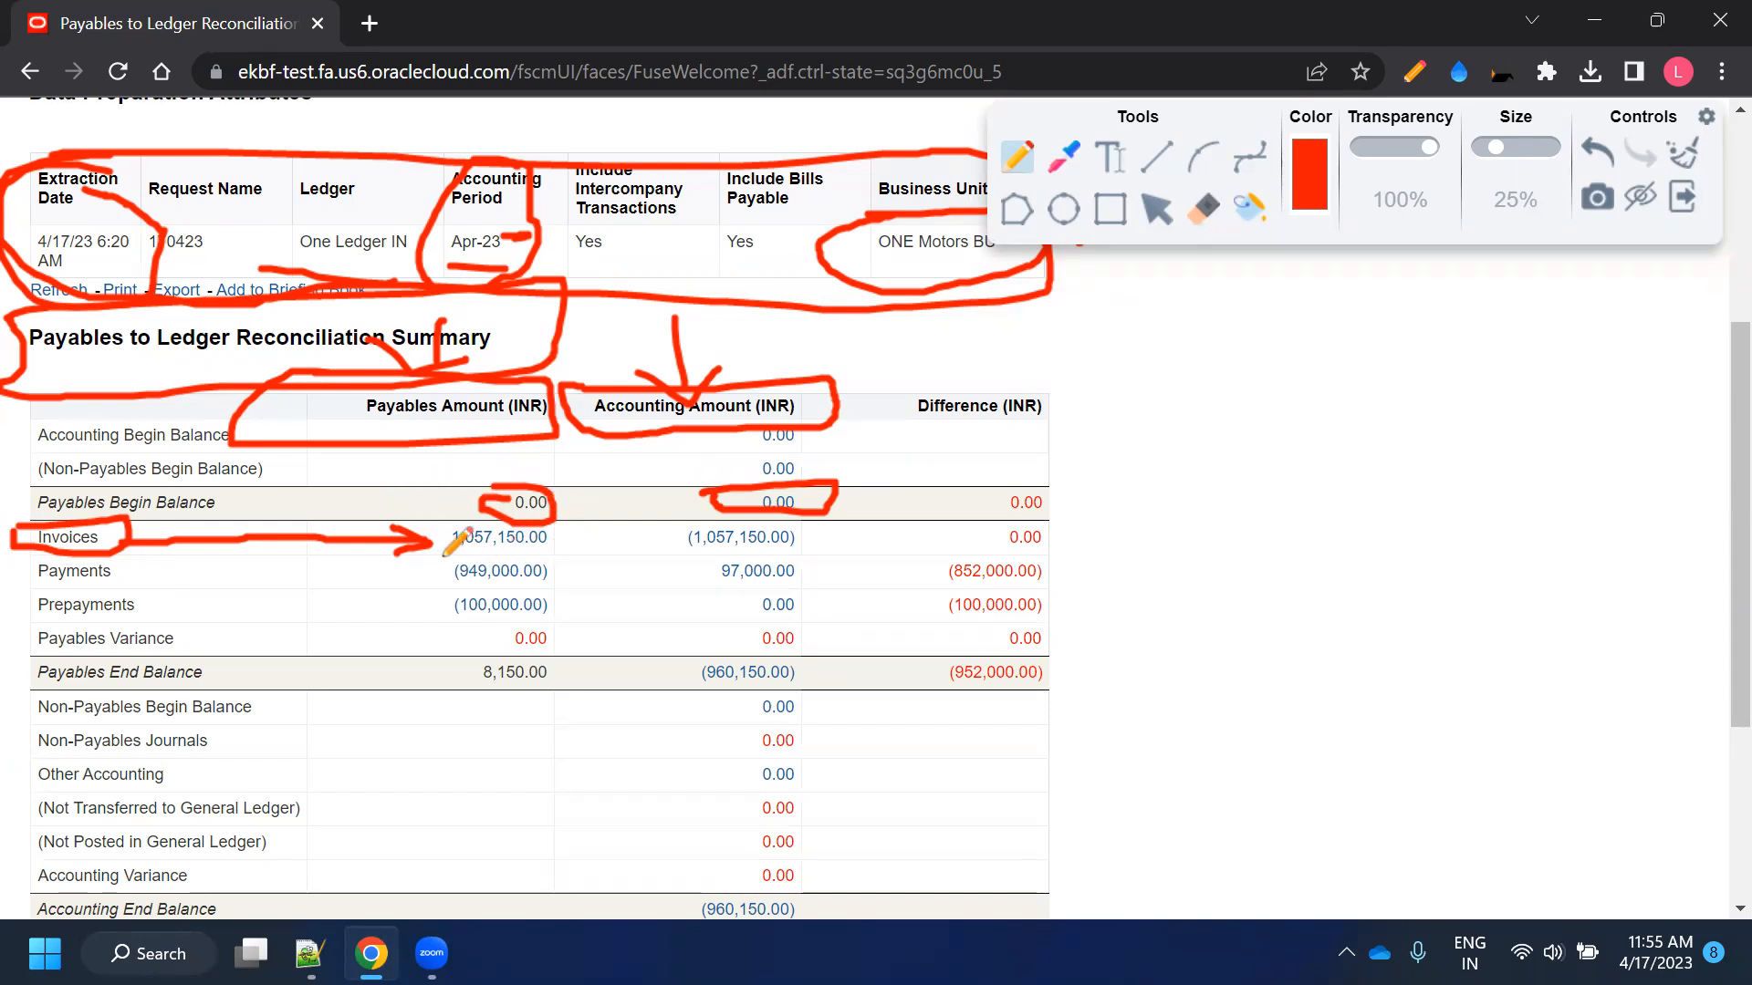
{"action": "mouse_move", "coordinate": [680, 516]}
{"action": "left_mouse_down"}
{"action": "mouse_move", "coordinate": [826, 498]}
{"action": "mouse_move", "coordinate": [728, 547]}
{"action": "mouse_move", "coordinate": [676, 535]}
{"action": "left_mouse_up"}
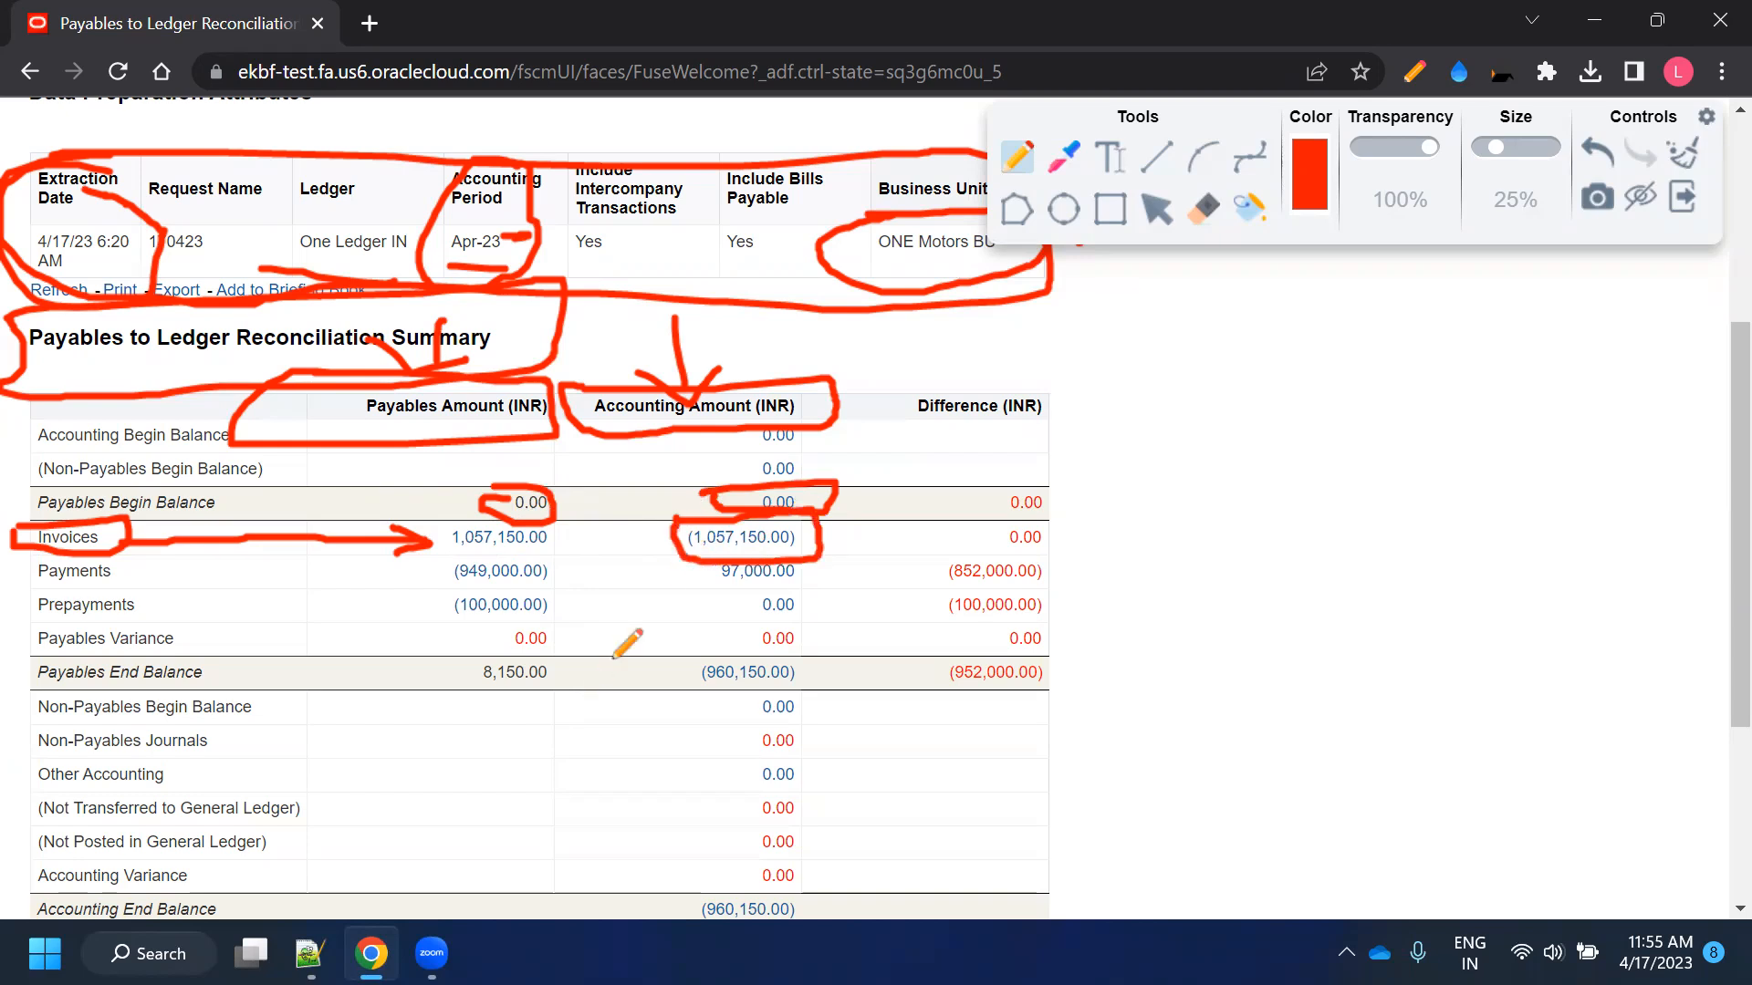
{"action": "mouse_move", "coordinate": [604, 474]}
{"action": "left_mouse_down"}
{"action": "mouse_move", "coordinate": [680, 521]}
{"action": "mouse_move", "coordinate": [681, 547]}
{"action": "left_mouse_up"}
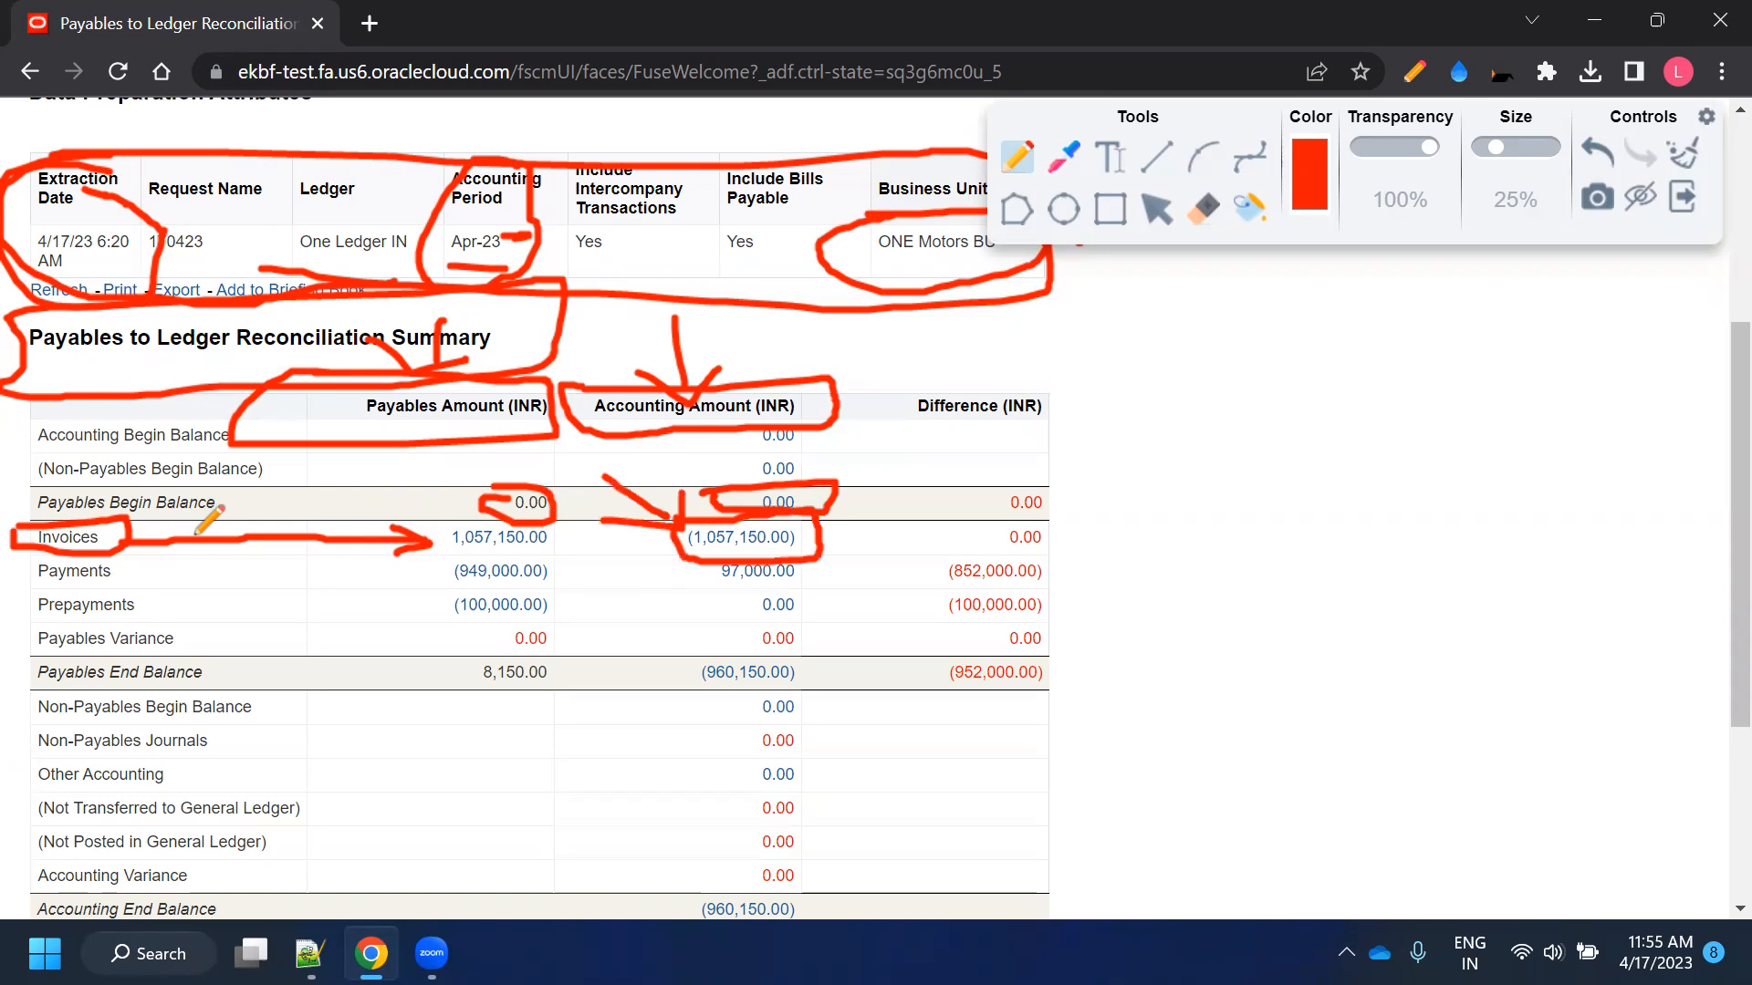
{"action": "mouse_move", "coordinate": [1042, 374]}
{"action": "left_mouse_down"}
{"action": "mouse_move", "coordinate": [874, 383]}
{"action": "mouse_move", "coordinate": [1040, 400]}
{"action": "mouse_move", "coordinate": [978, 368]}
{"action": "left_mouse_up"}
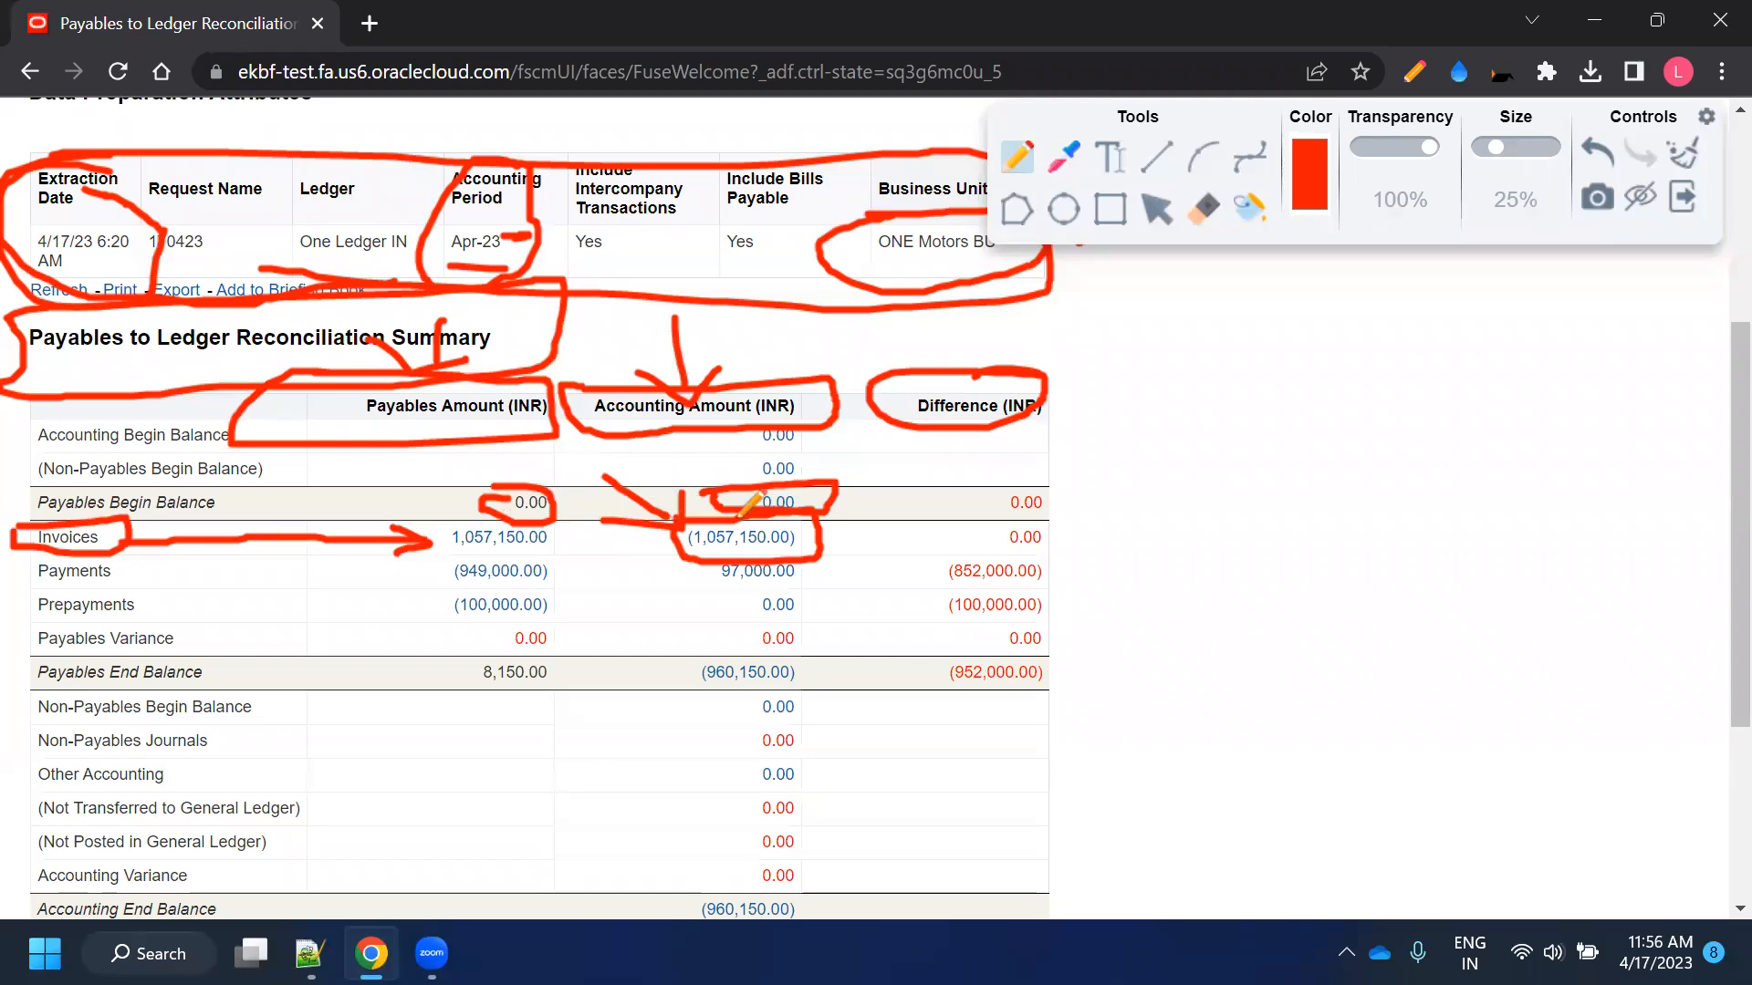
Enlarge the report page to 125% and clear all pencil annotations from it
{"action": "key", "text": "ctrl+plus"}
{"action": "key", "text": "ctrl+plus"}
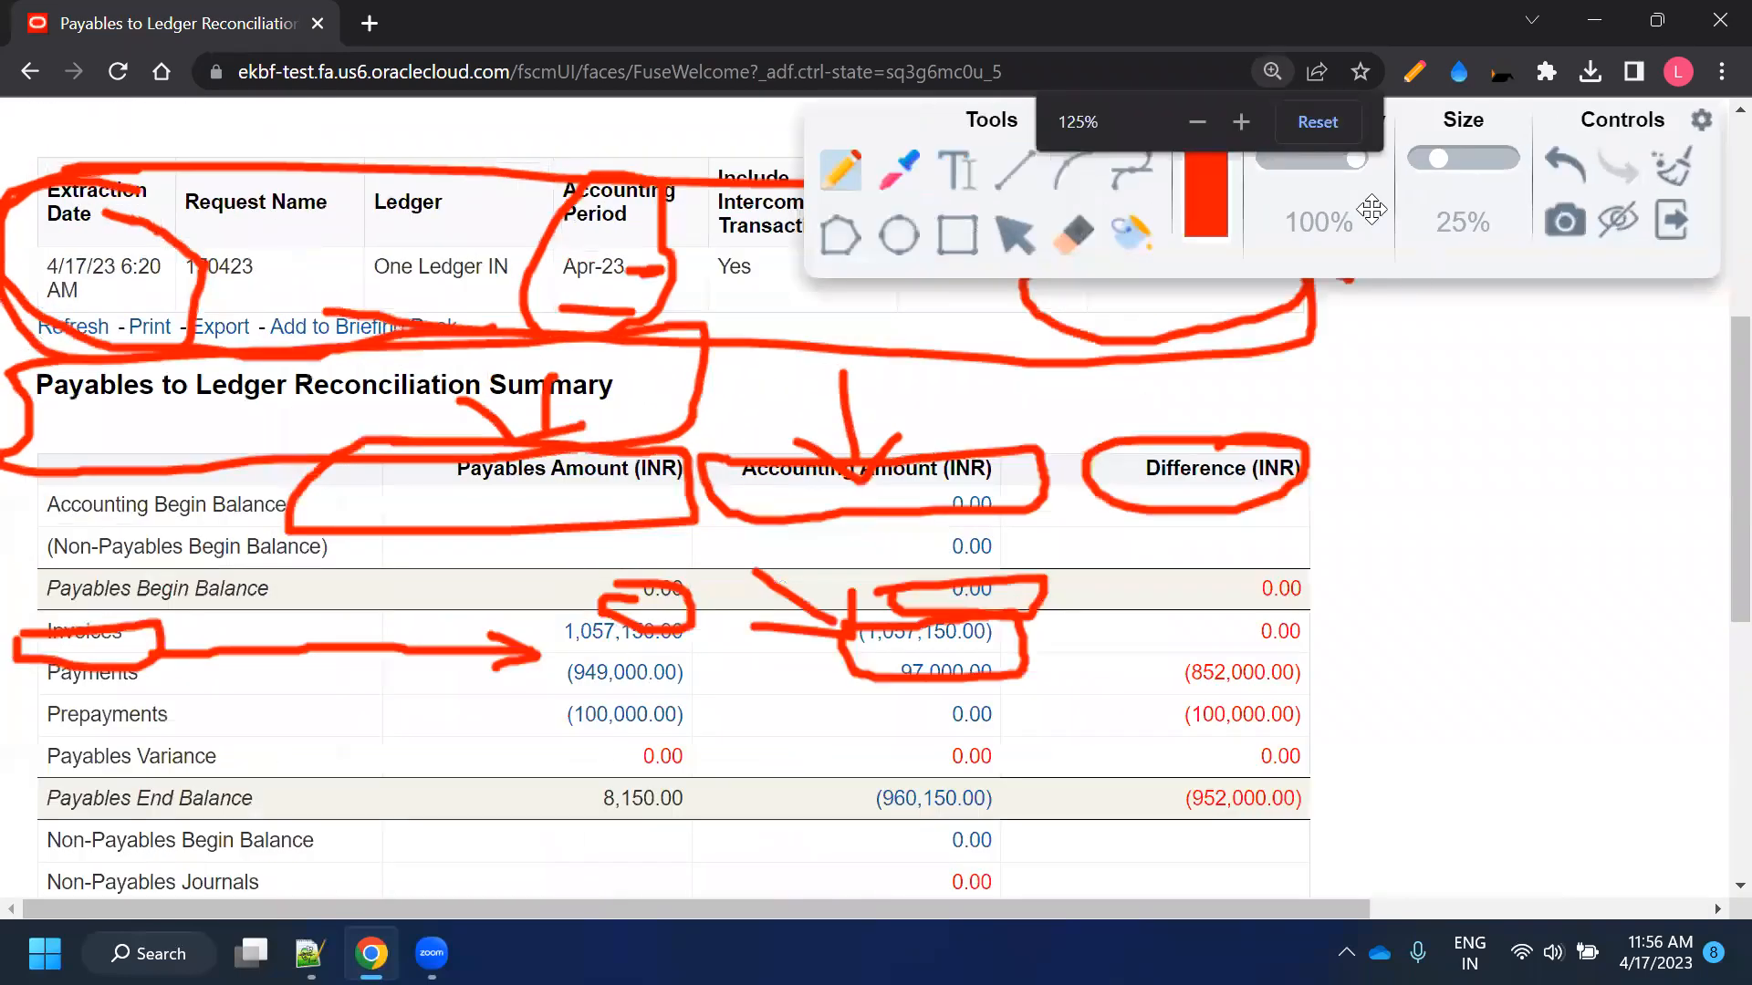
{"action": "left_click", "coordinate": [1618, 220]}
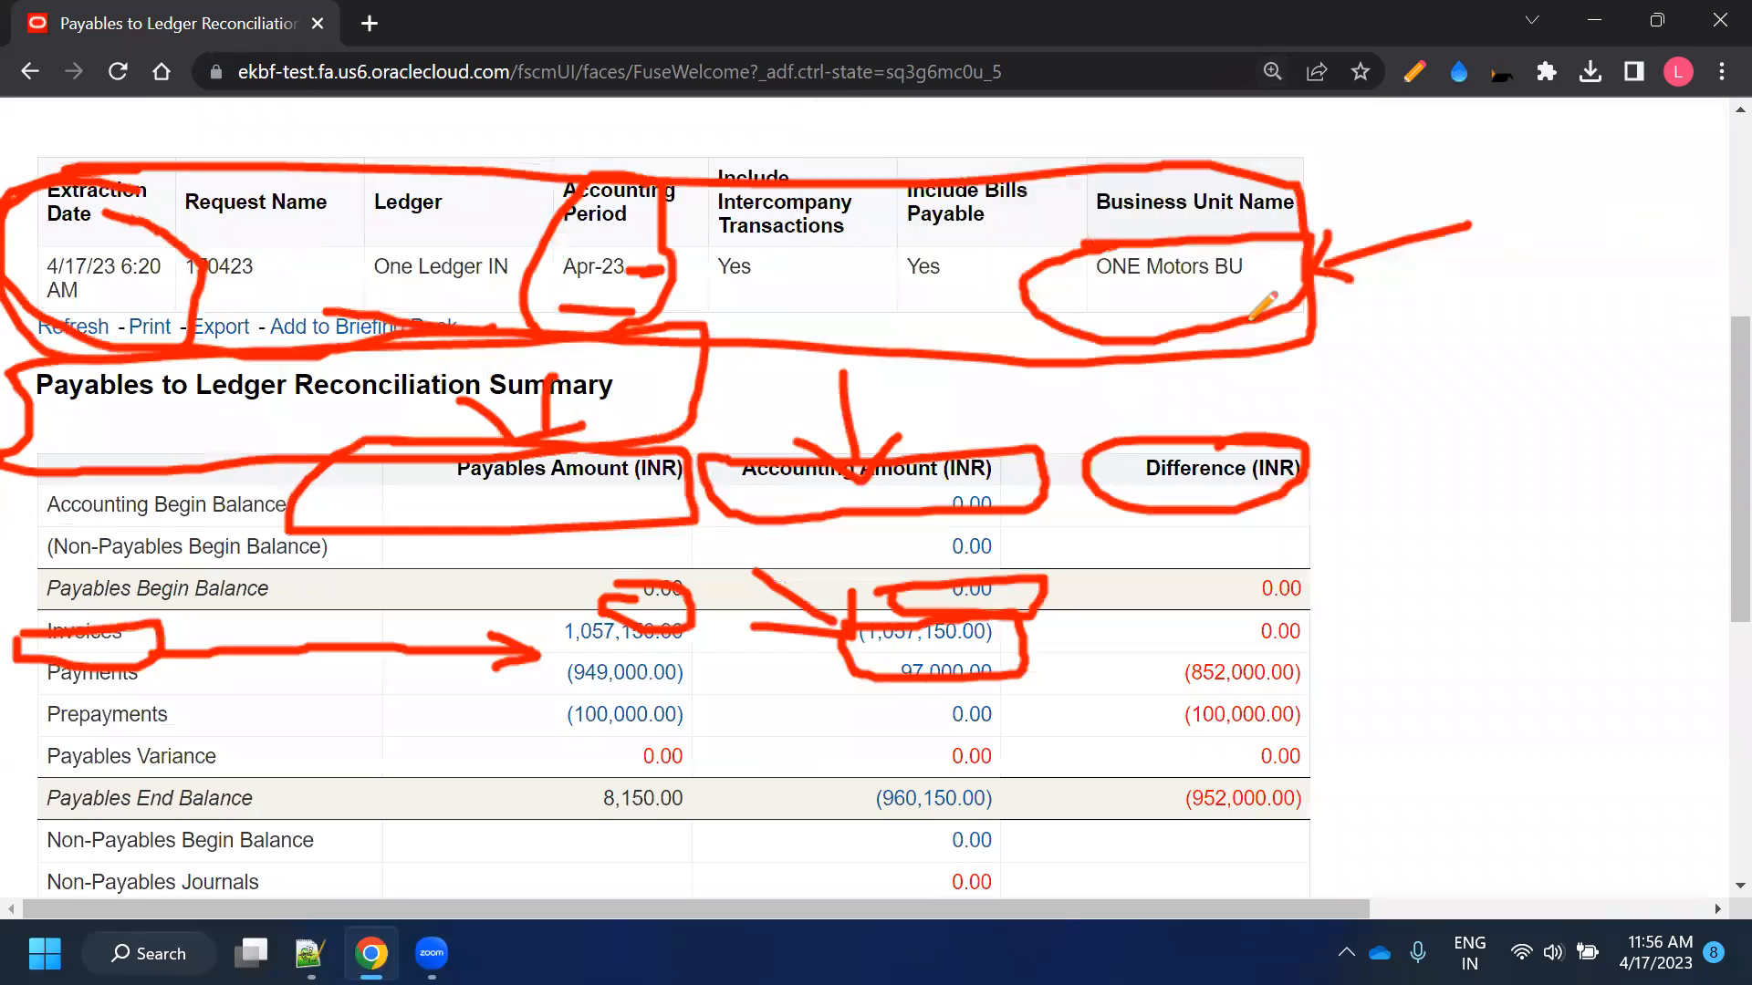
{"action": "mouse_move", "coordinate": [1348, 142]}
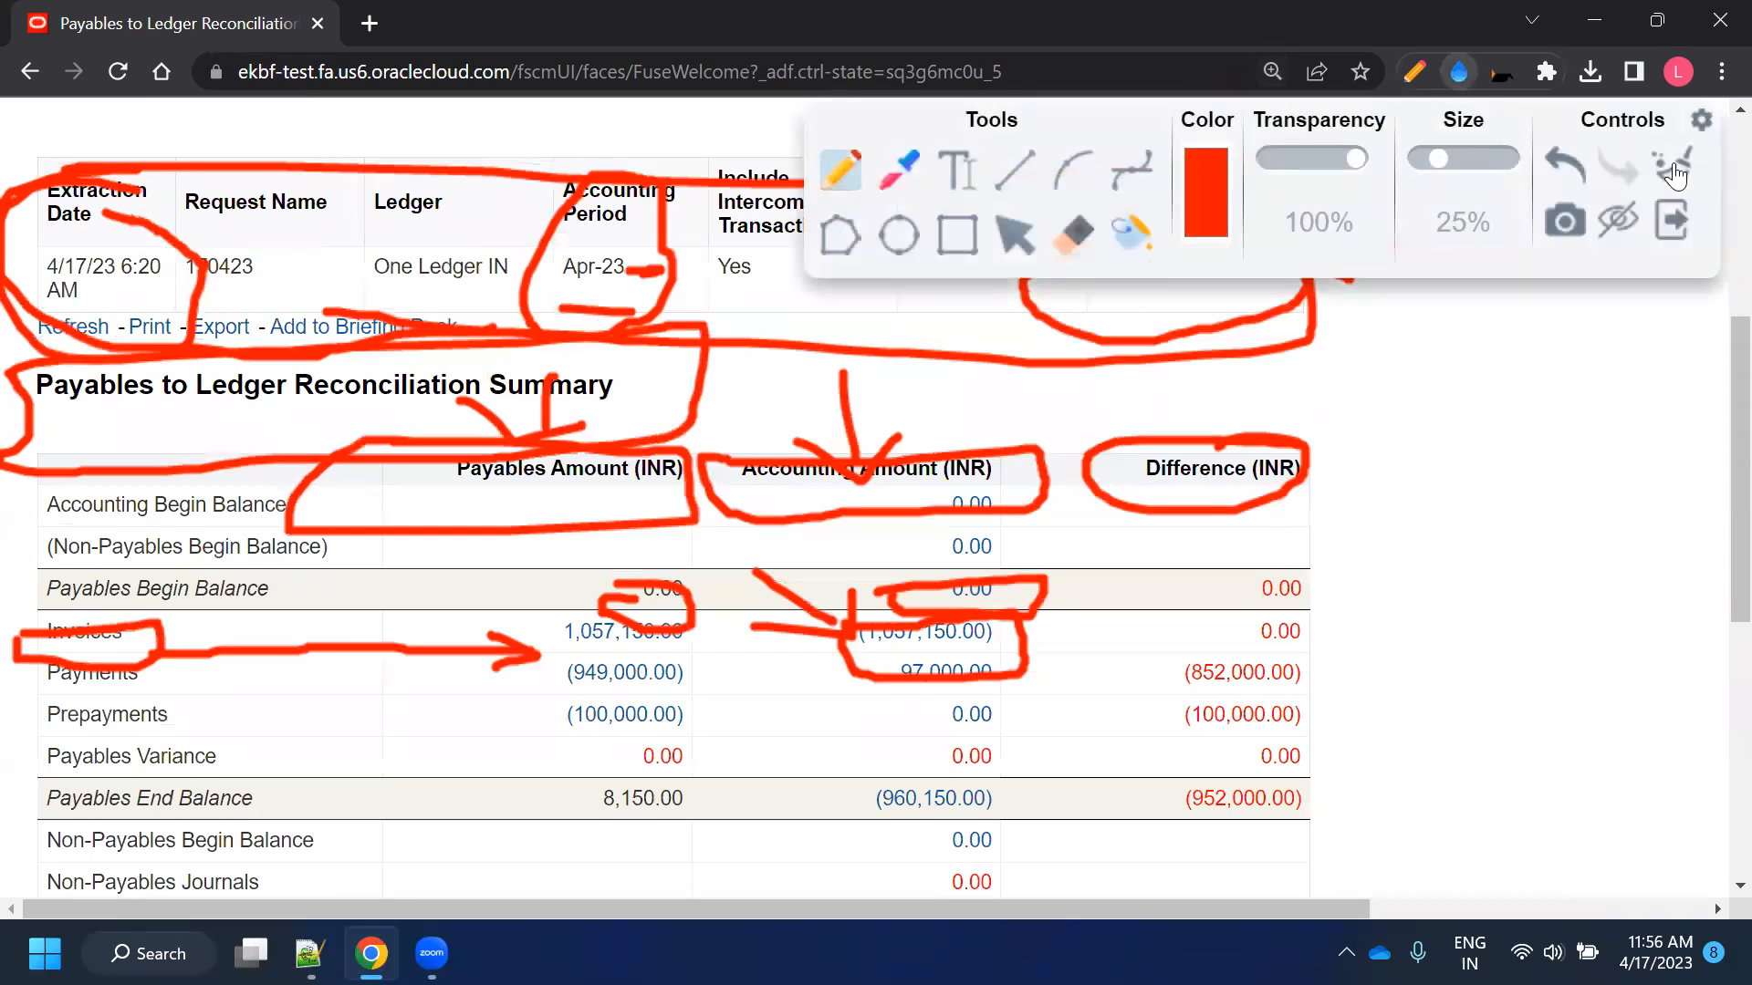
{"action": "left_click", "coordinate": [1673, 167]}
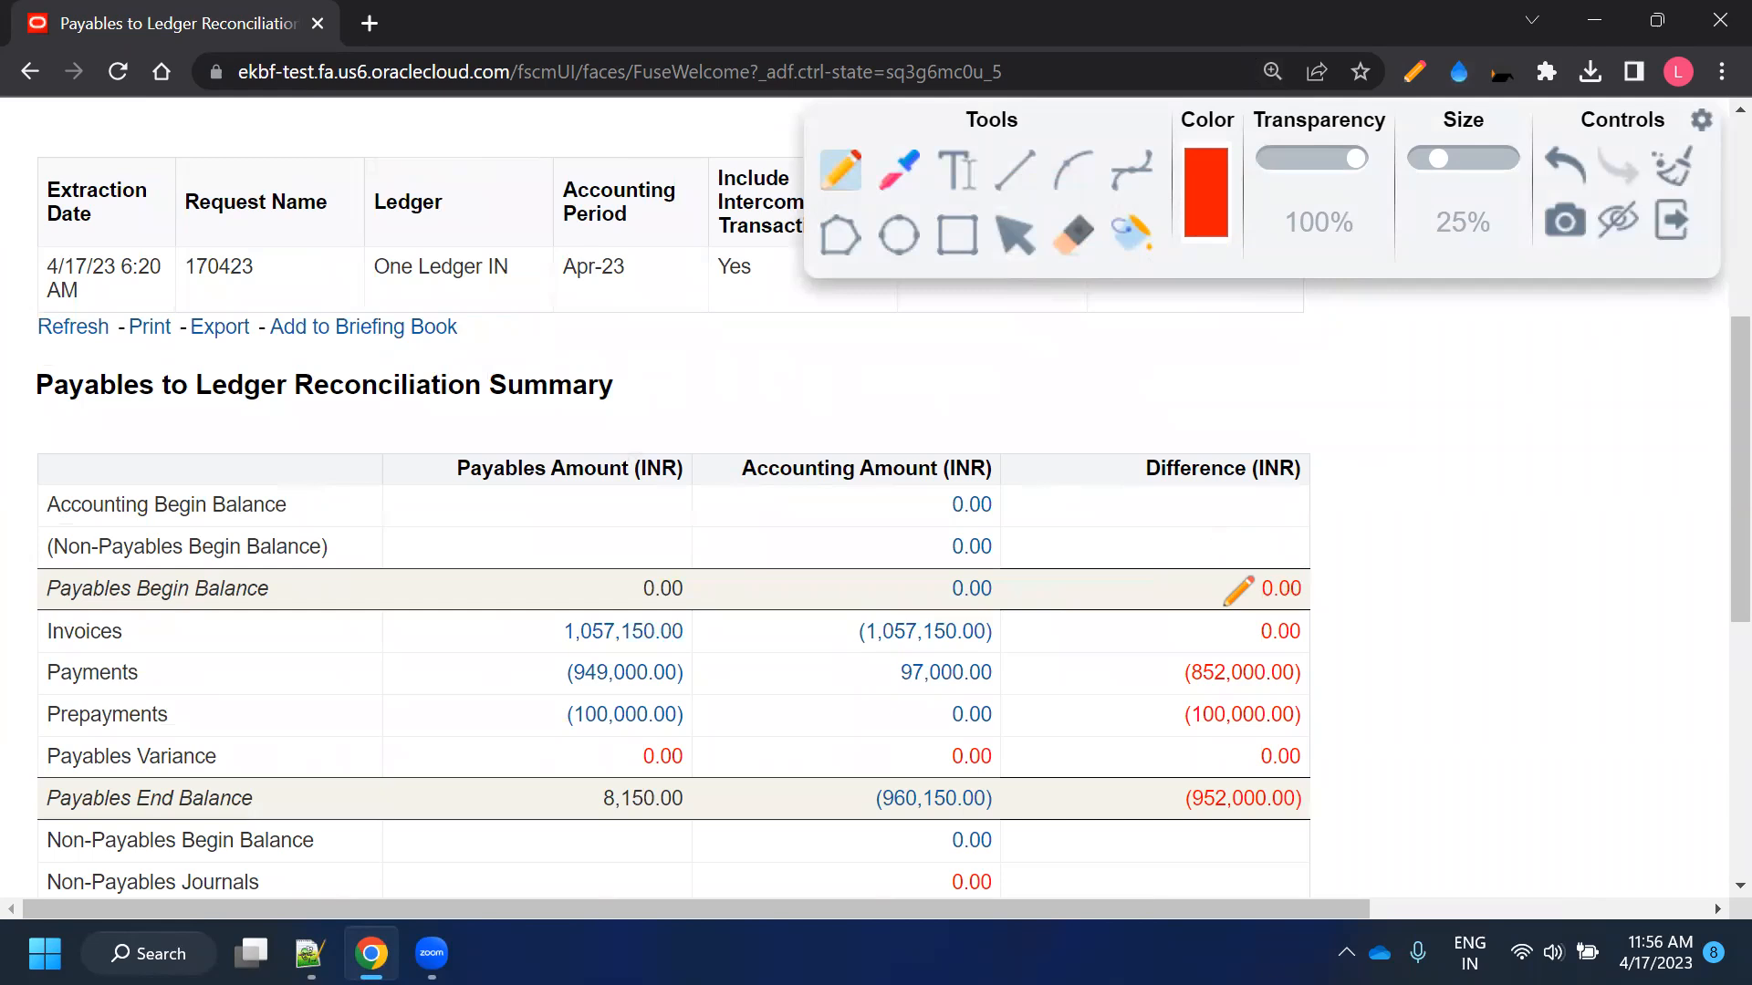
Circle the Invoices difference with an arrow, and mark the Payments row's label and payables amount in red pencil
{"action": "mouse_move", "coordinate": [1232, 607]}
{"action": "left_mouse_down"}
{"action": "mouse_move", "coordinate": [1341, 595]}
{"action": "mouse_move", "coordinate": [1277, 641]}
{"action": "mouse_move", "coordinate": [1227, 581]}
{"action": "mouse_move", "coordinate": [1236, 681]}
{"action": "left_mouse_up"}
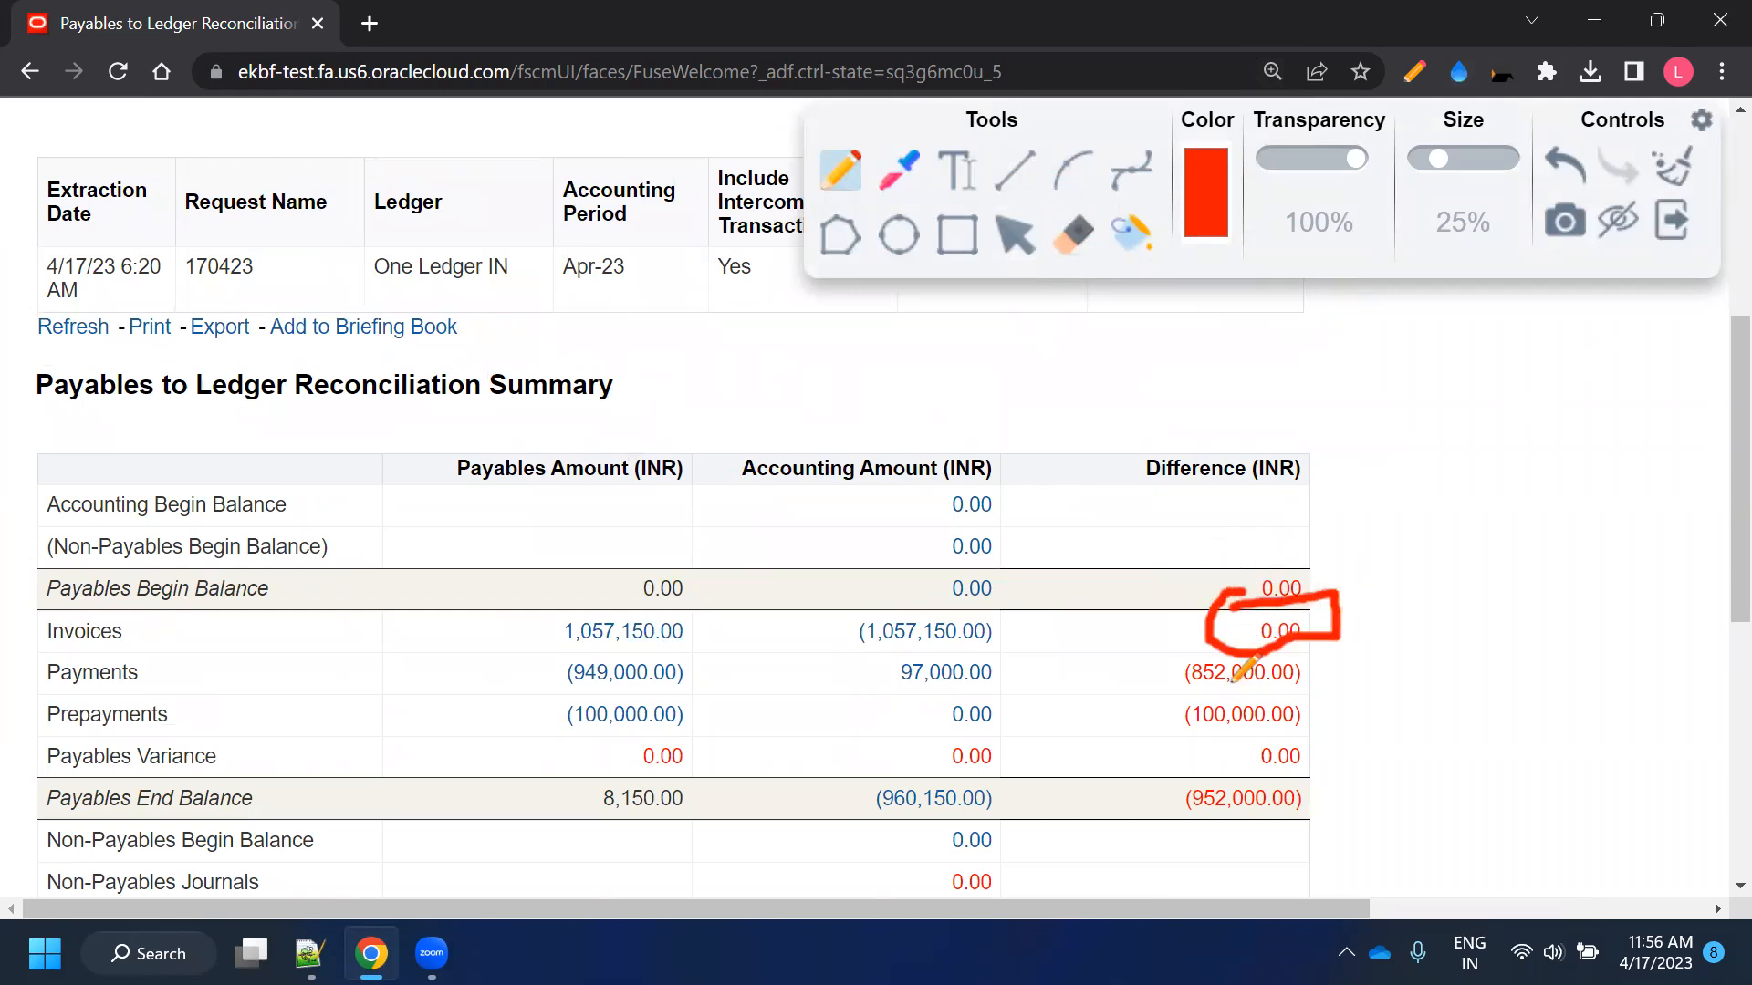
{"action": "mouse_move", "coordinate": [1340, 630]}
{"action": "left_mouse_down"}
{"action": "mouse_move", "coordinate": [1419, 581]}
{"action": "mouse_move", "coordinate": [1334, 645]}
{"action": "left_mouse_up"}
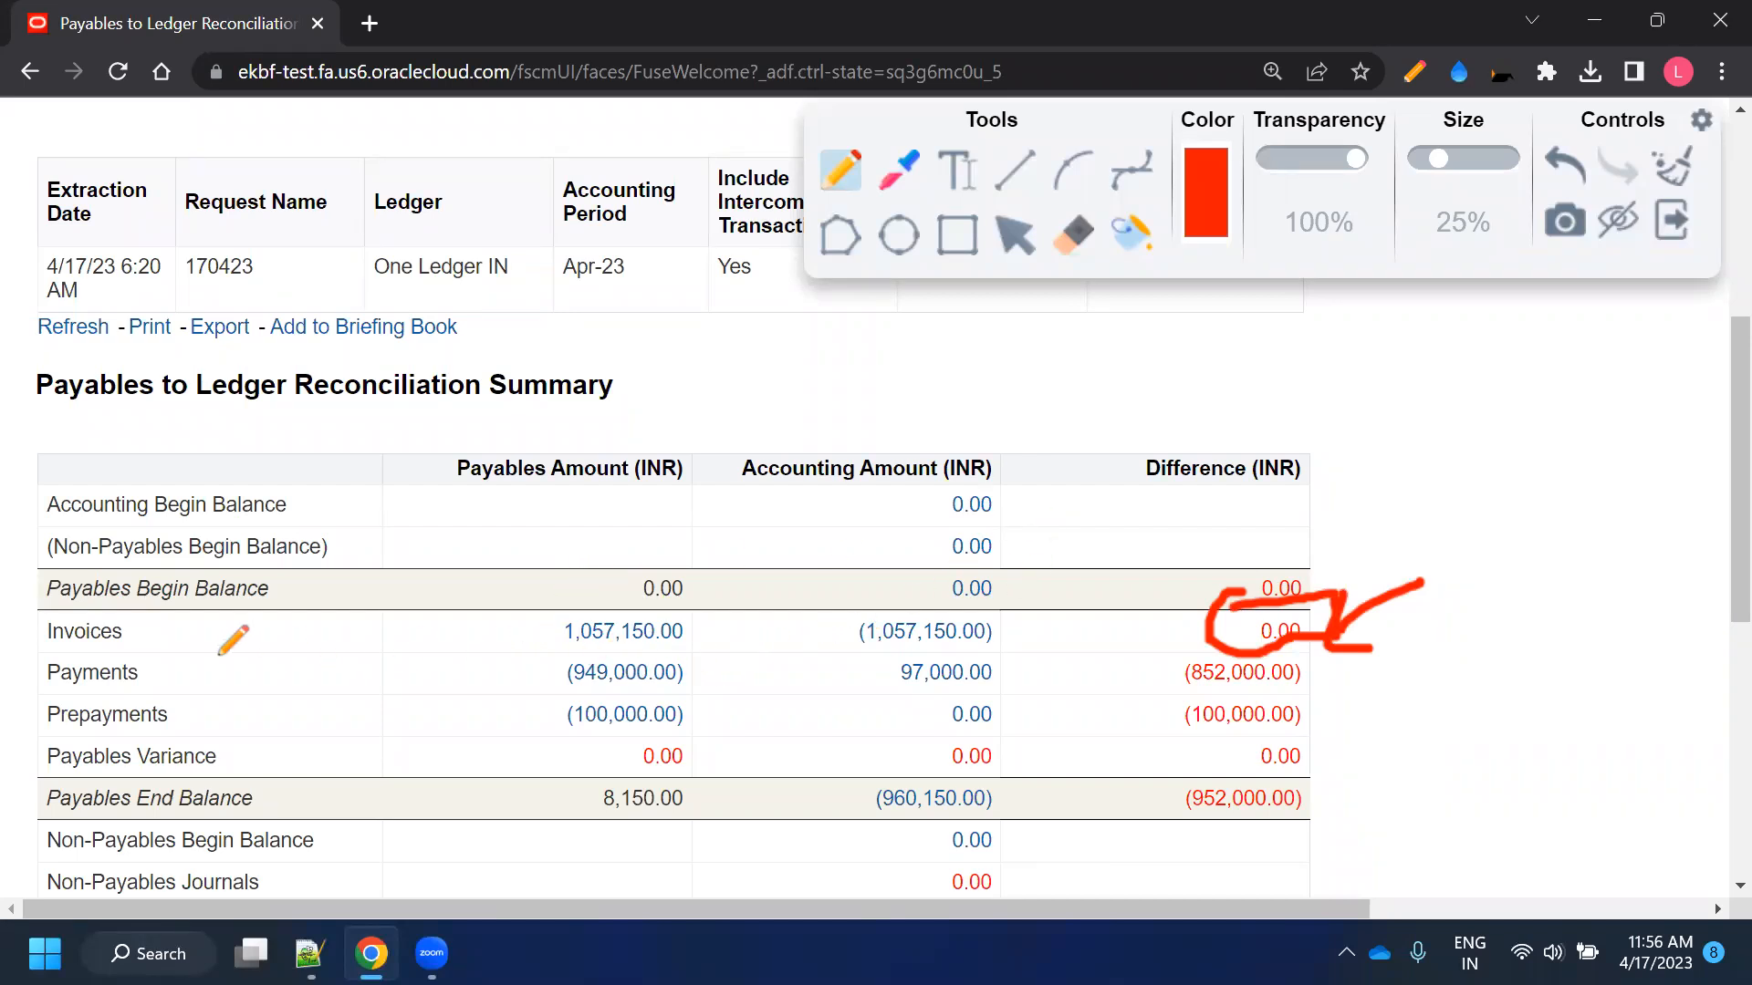
{"action": "mouse_move", "coordinate": [157, 680]}
{"action": "left_mouse_down"}
{"action": "mouse_move", "coordinate": [221, 636]}
{"action": "mouse_move", "coordinate": [206, 680]}
{"action": "left_mouse_up"}
{"action": "mouse_move", "coordinate": [530, 655]}
{"action": "left_mouse_down"}
{"action": "mouse_move", "coordinate": [729, 680]}
{"action": "mouse_move", "coordinate": [539, 708]}
{"action": "mouse_move", "coordinate": [531, 656]}
{"action": "left_mouse_up"}
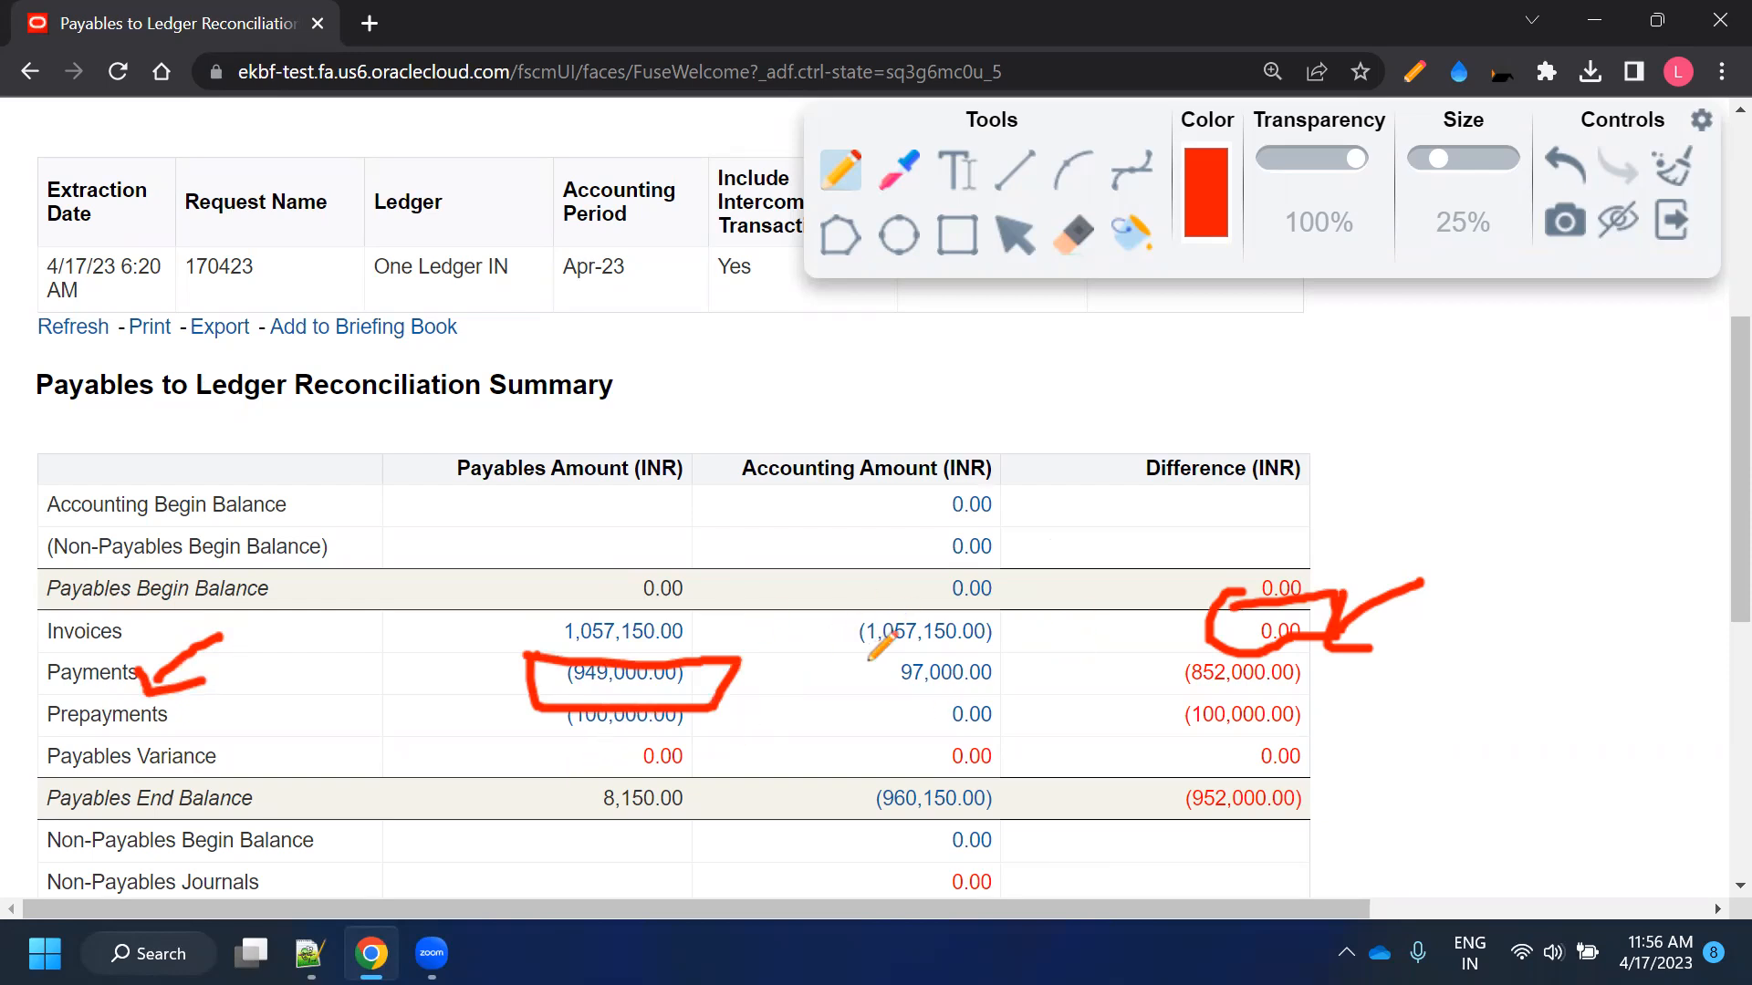
Box the Payments row's accounting amount in red pencil and draw an arrow to its difference amount
{"action": "mouse_move", "coordinate": [871, 656]}
{"action": "left_mouse_down"}
{"action": "mouse_move", "coordinate": [1025, 680]}
{"action": "mouse_move", "coordinate": [876, 688]}
{"action": "mouse_move", "coordinate": [858, 659]}
{"action": "left_mouse_up"}
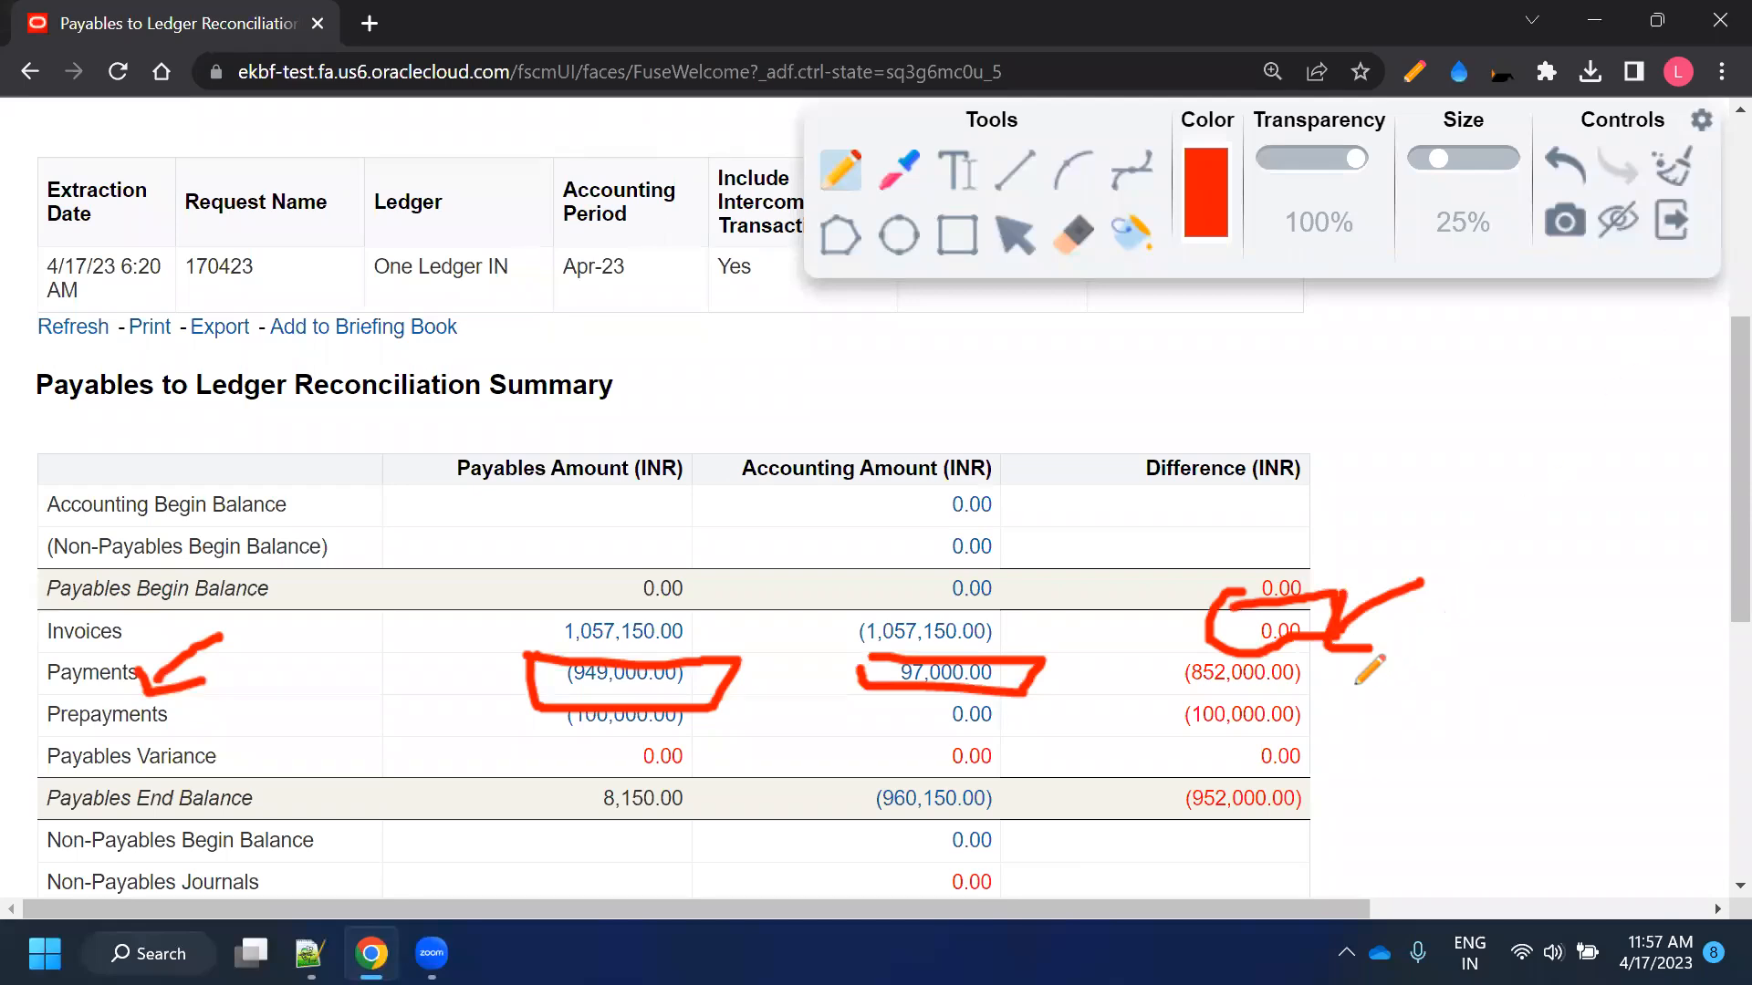
{"action": "left_click", "coordinate": [1306, 677]}
{"action": "mouse_move", "coordinate": [1490, 632]}
{"action": "left_mouse_down"}
{"action": "mouse_move", "coordinate": [1303, 675]}
{"action": "mouse_move", "coordinate": [1358, 705]}
{"action": "left_mouse_up"}
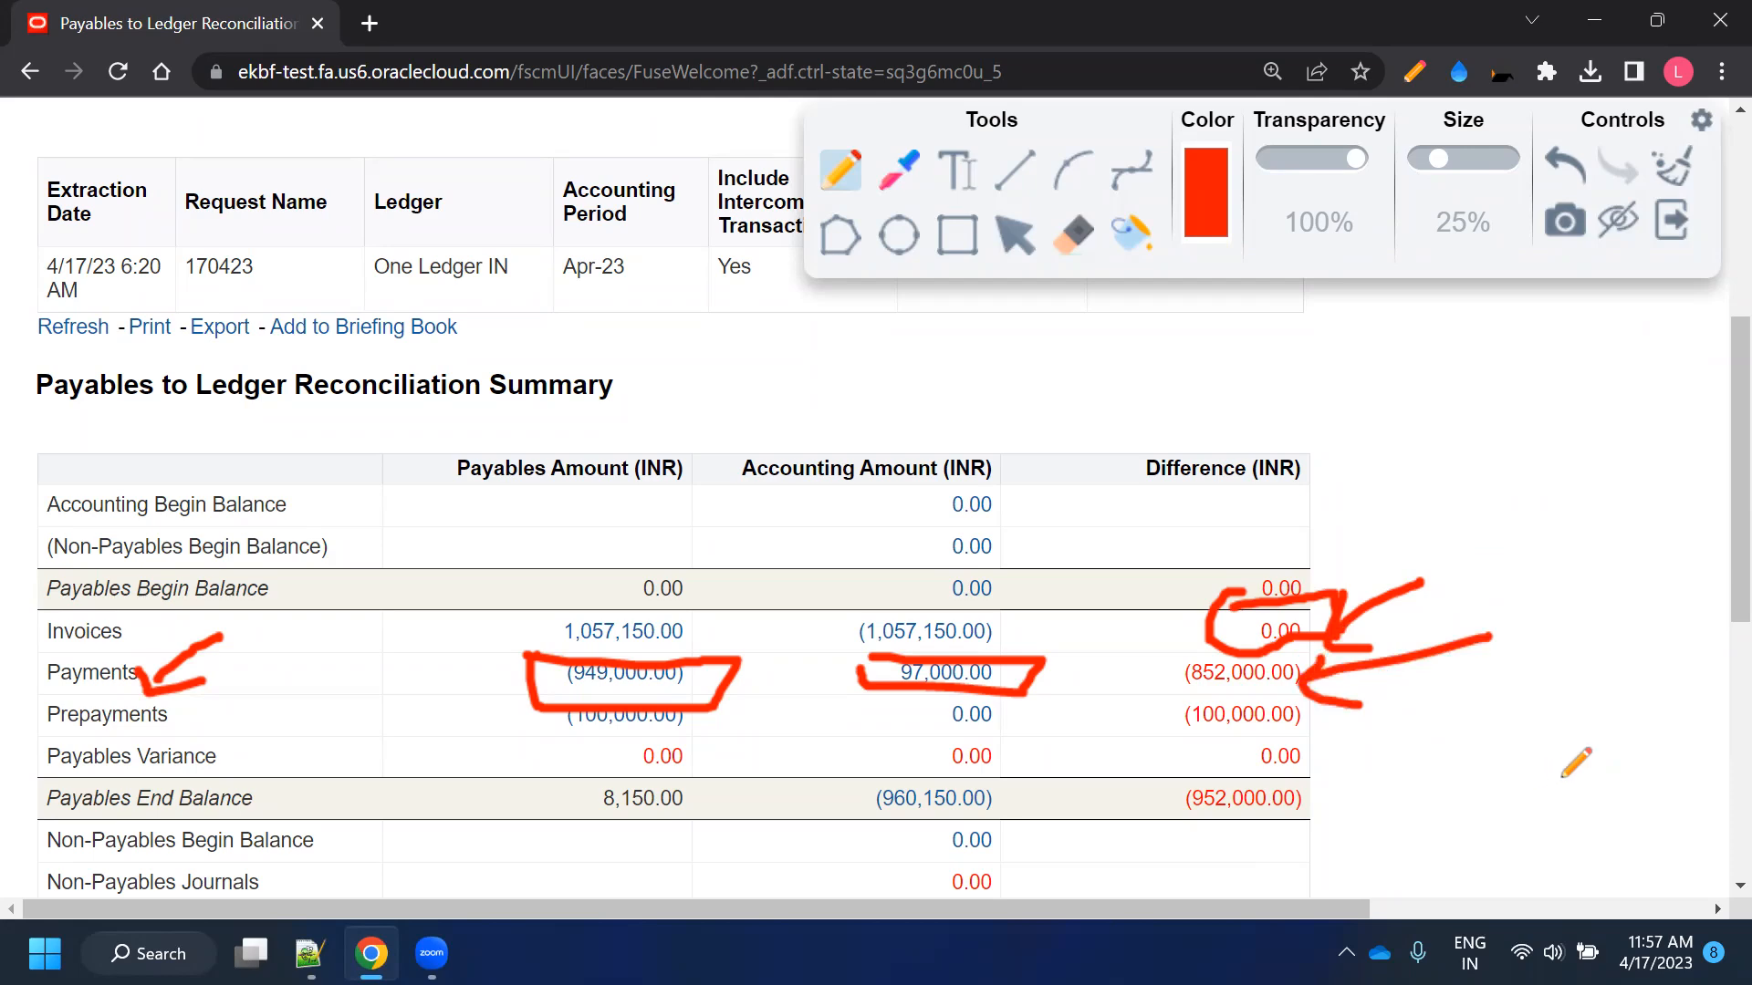
Erase the red box drawn around the Payments row's payables amount
{"action": "scroll", "coordinate": [721, 812], "scroll_direction": "down", "scroll_amount": 3}
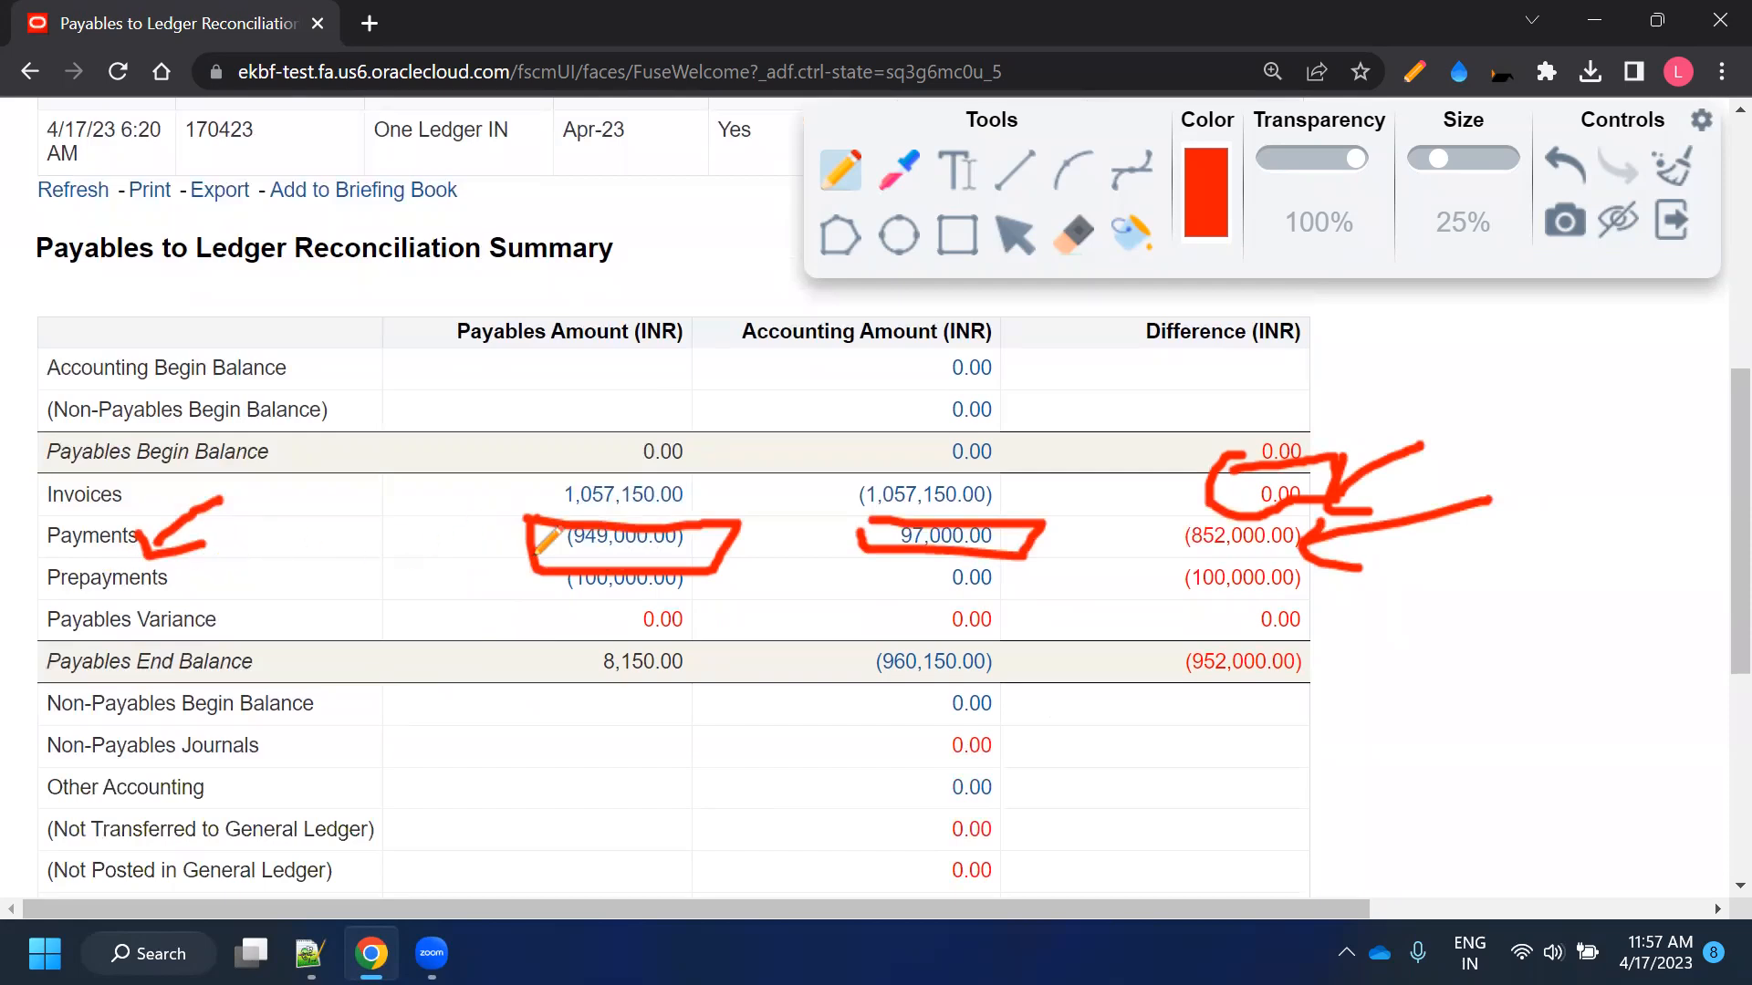
{"action": "left_click", "coordinate": [1073, 234]}
{"action": "left_click", "coordinate": [735, 531]}
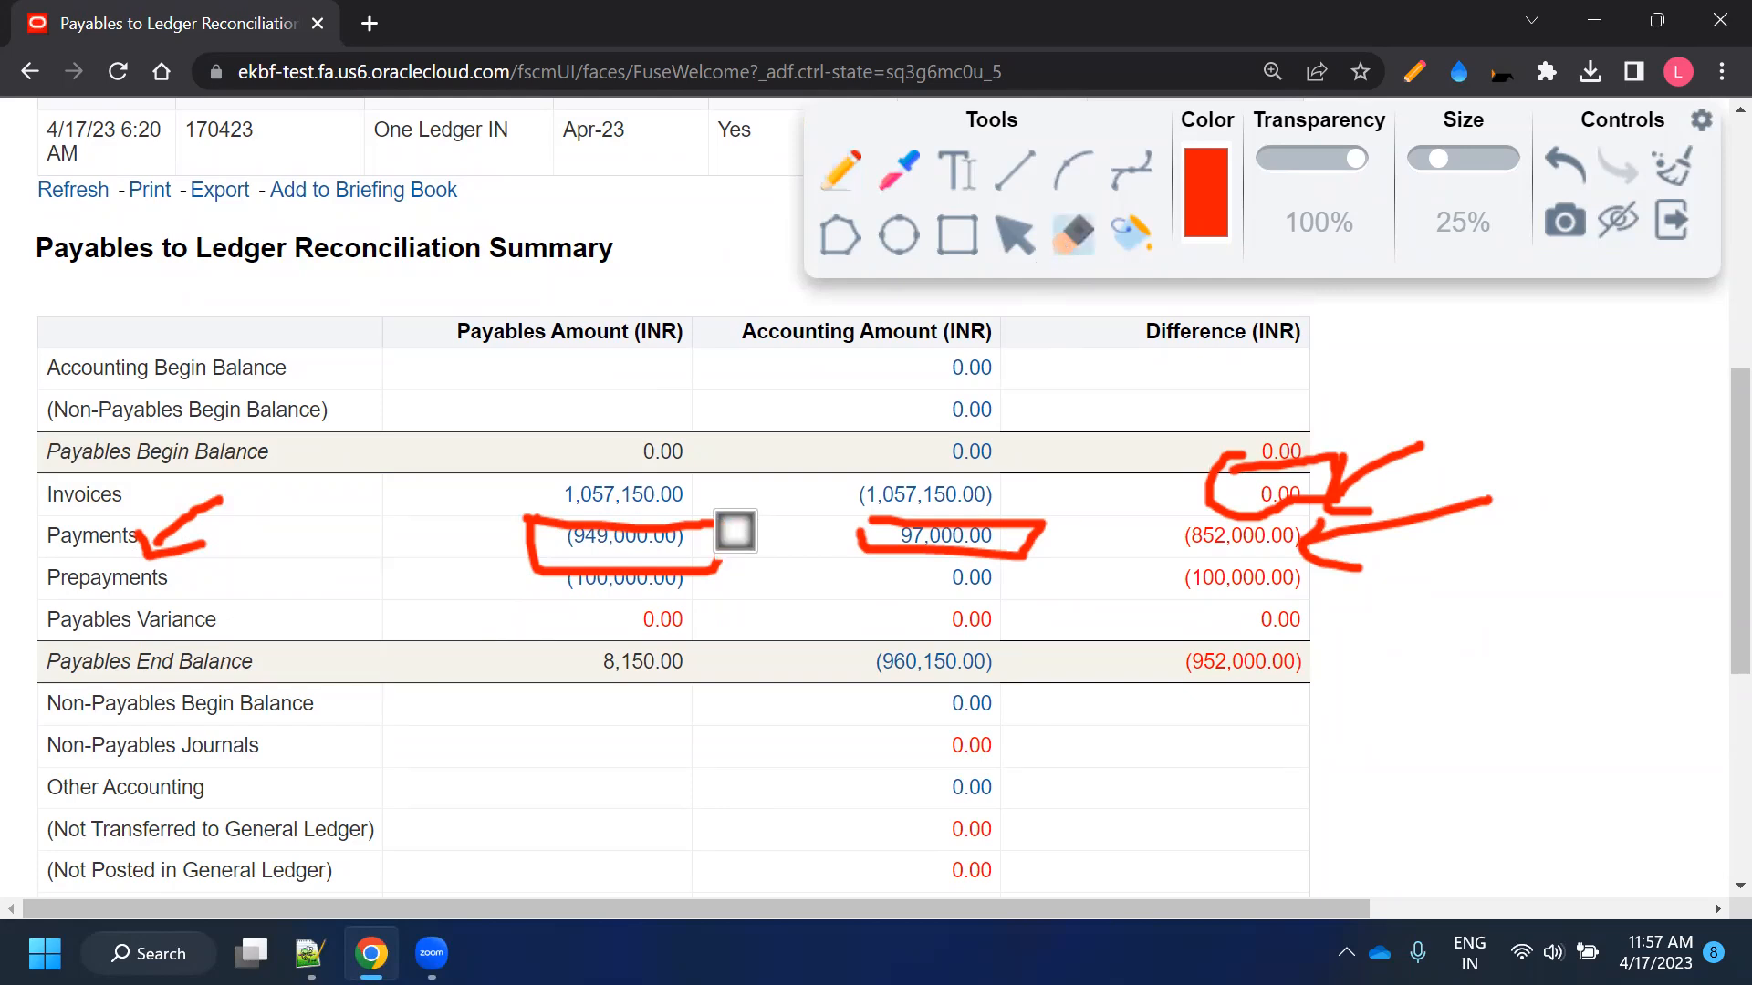
{"action": "mouse_move", "coordinate": [735, 531]}
{"action": "left_mouse_down"}
{"action": "mouse_move", "coordinate": [727, 512]}
{"action": "mouse_move", "coordinate": [786, 520]}
{"action": "mouse_move", "coordinate": [508, 512]}
{"action": "mouse_move", "coordinate": [599, 529]}
{"action": "left_mouse_up"}
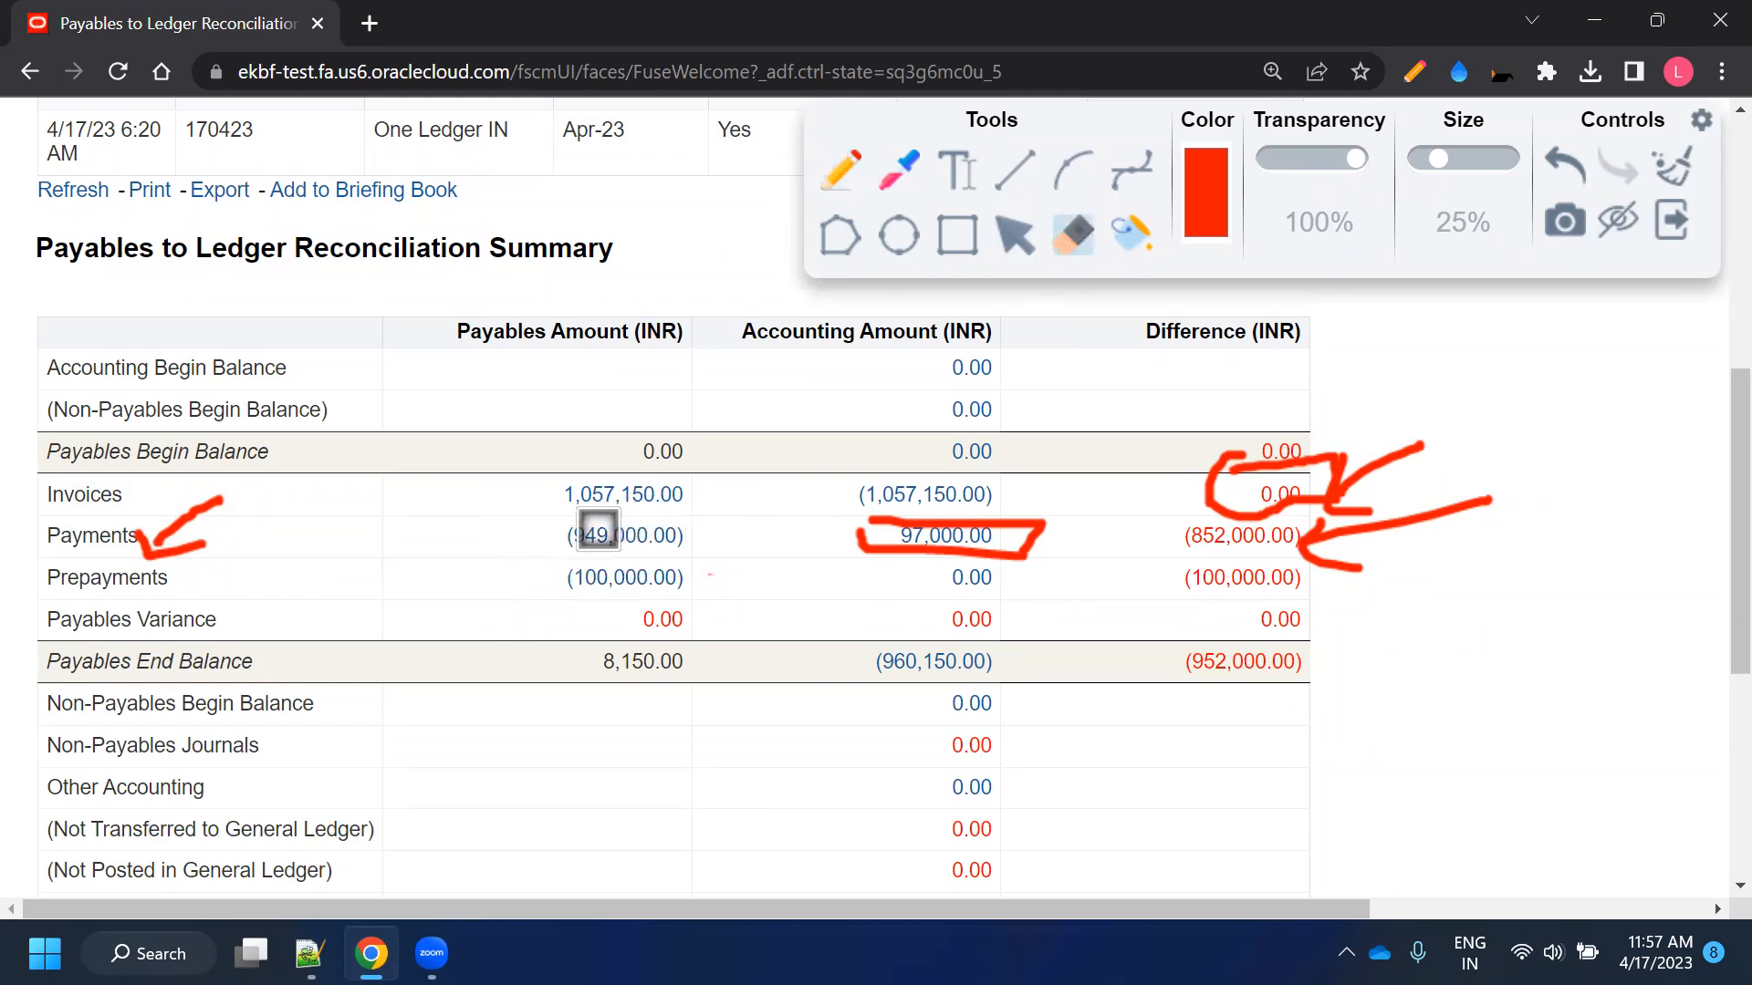
Circle the Prepayments payables and accounting amounts and the Payables Amount (INR) header in red pencil
{"action": "left_click", "coordinate": [837, 169]}
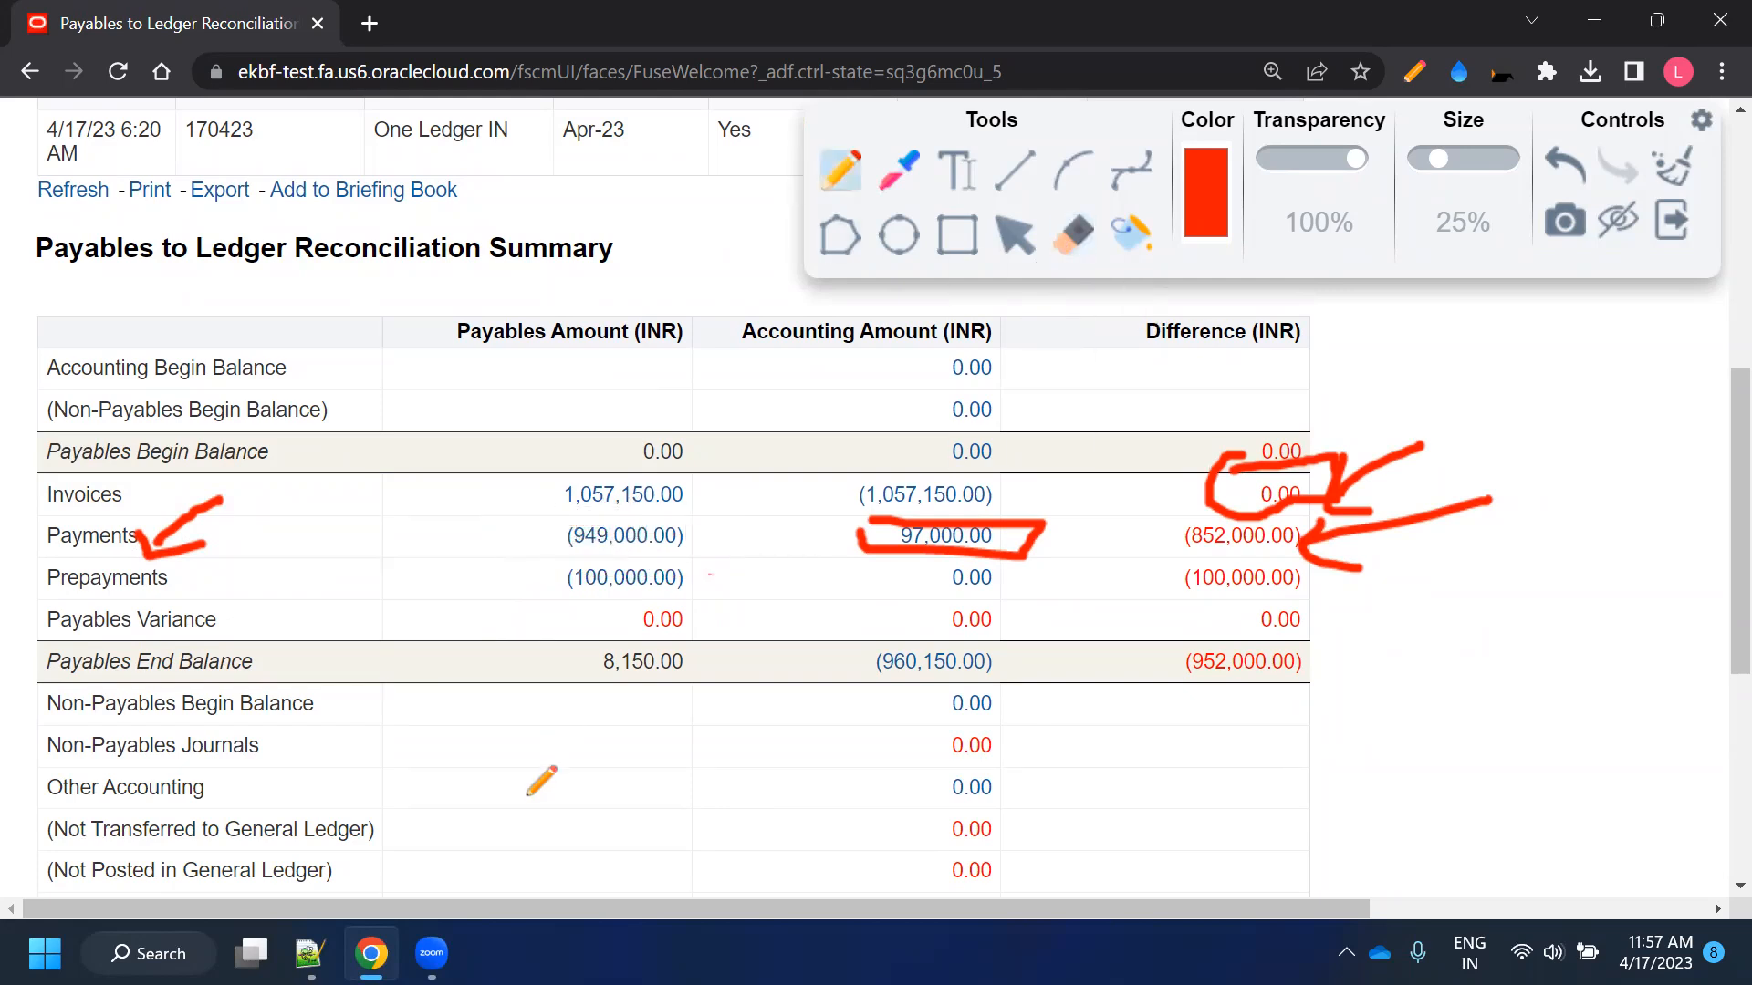
{"action": "mouse_move", "coordinate": [567, 555]}
{"action": "left_mouse_down"}
{"action": "mouse_move", "coordinate": [710, 568]}
{"action": "mouse_move", "coordinate": [573, 604]}
{"action": "mouse_move", "coordinate": [539, 568]}
{"action": "left_mouse_up"}
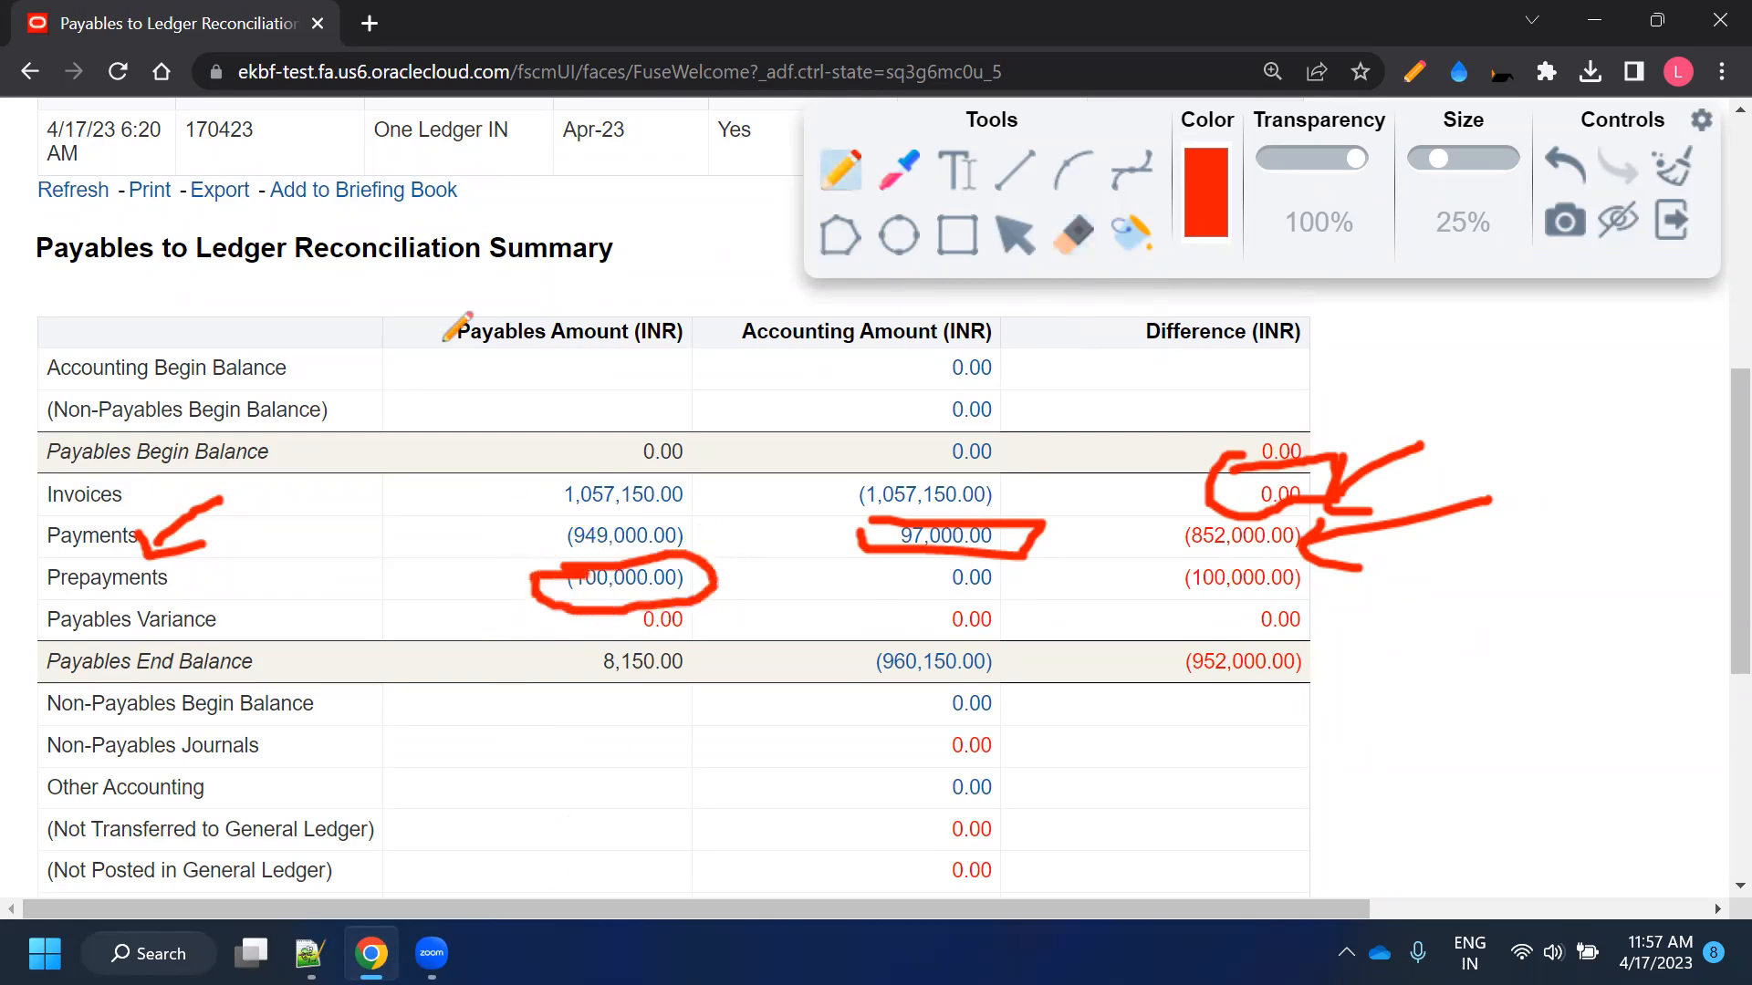
{"action": "left_click_drag", "start_coordinate": [476, 317], "coordinate": [581, 311]}
{"action": "mouse_move", "coordinate": [713, 318]}
{"action": "left_mouse_down"}
{"action": "mouse_move", "coordinate": [440, 340]}
{"action": "mouse_move", "coordinate": [497, 294]}
{"action": "left_mouse_up"}
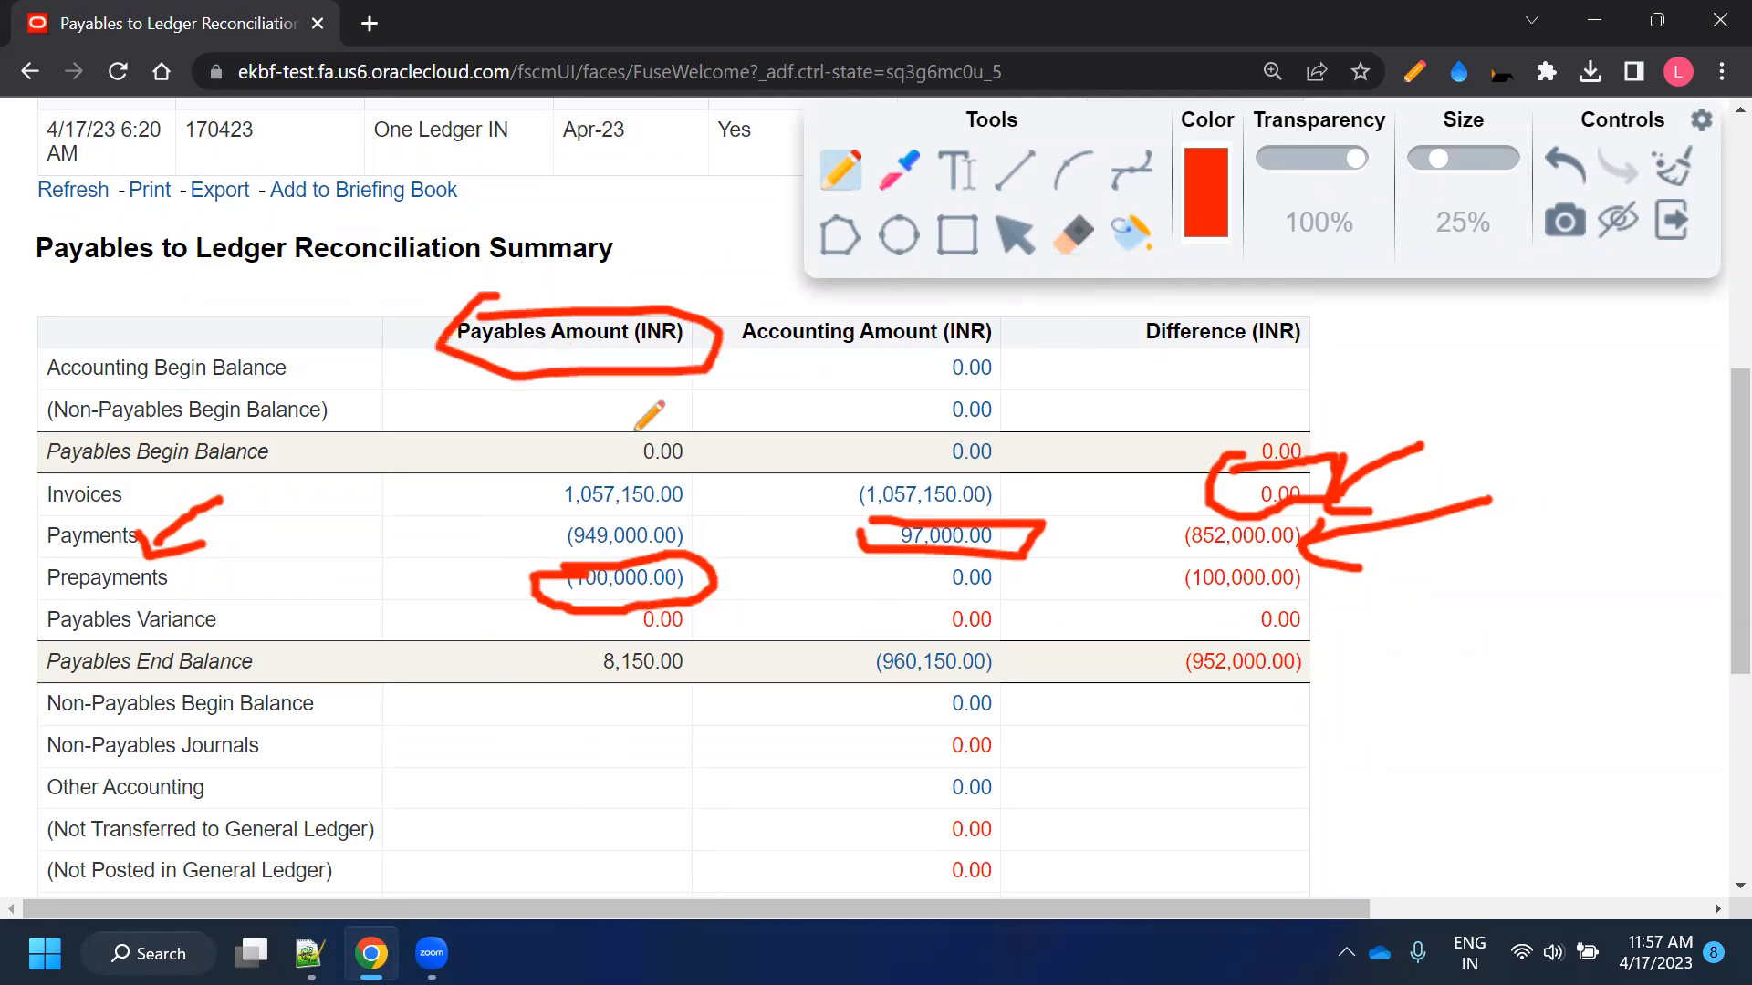
{"action": "mouse_move", "coordinate": [917, 577]}
{"action": "left_mouse_down"}
{"action": "mouse_move", "coordinate": [953, 576]}
{"action": "mouse_move", "coordinate": [912, 604]}
{"action": "mouse_move", "coordinate": [932, 573]}
{"action": "left_mouse_up"}
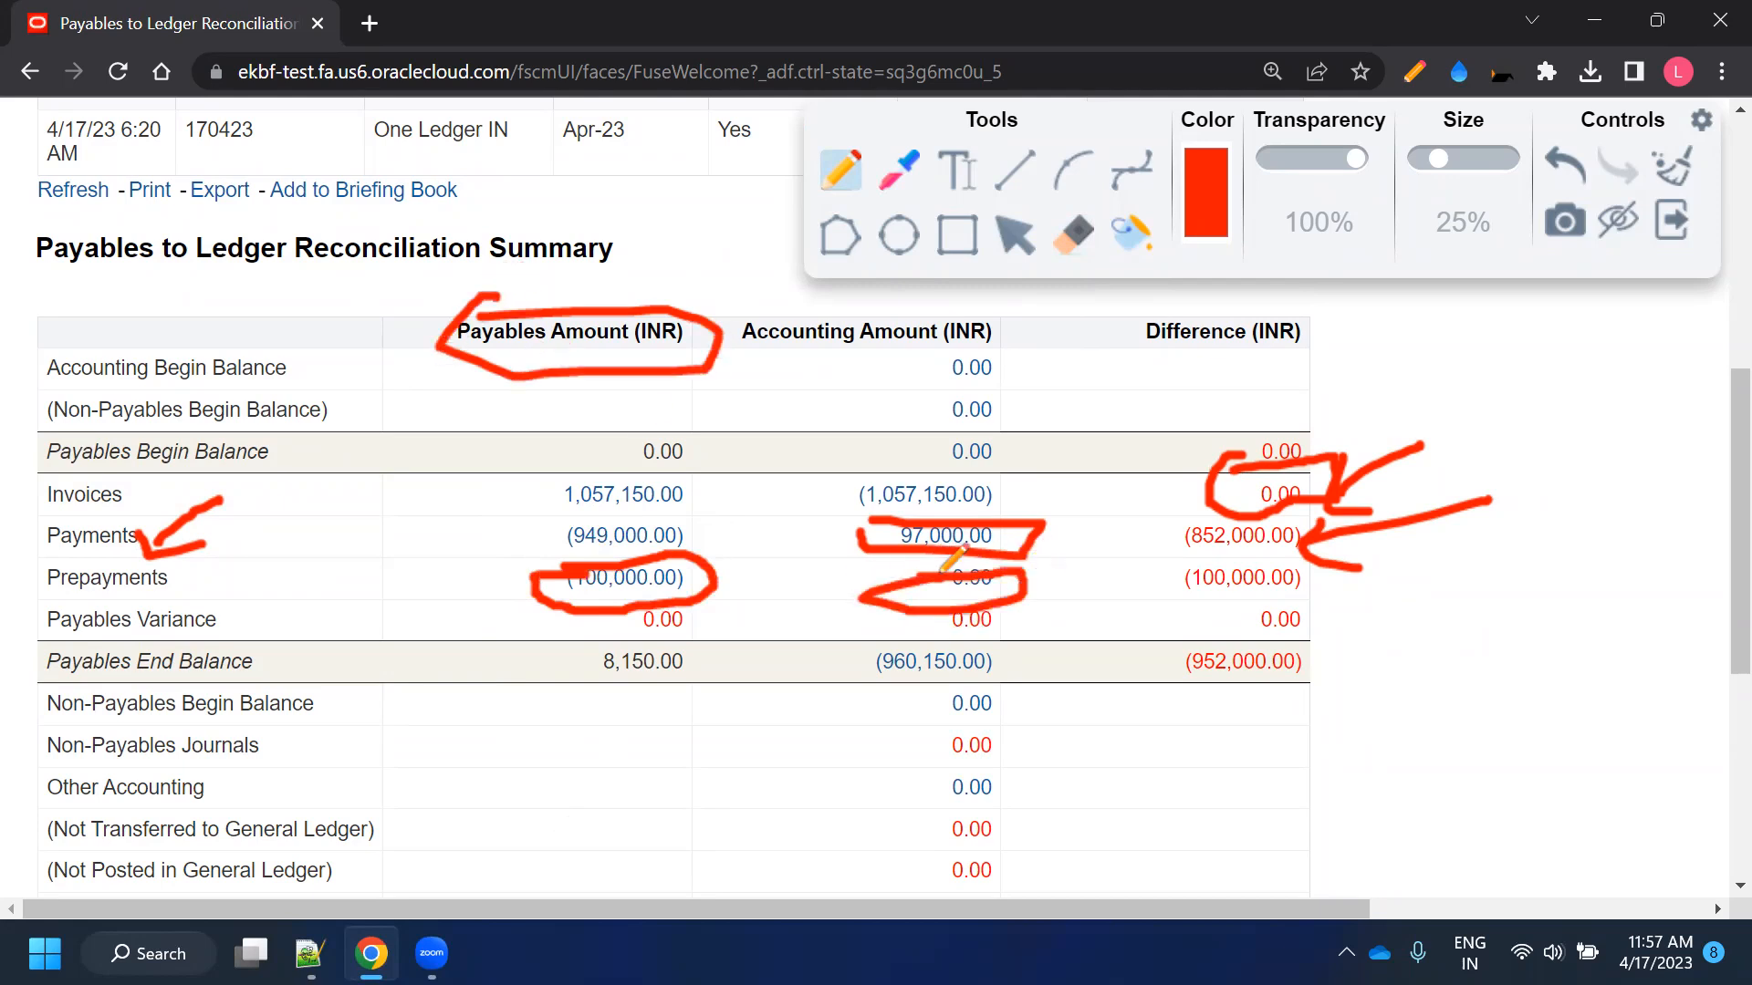
Mark the Prepayments difference with an arrow and a circle, and clear all annotations from the report
{"action": "left_click_drag", "start_coordinate": [1378, 573], "coordinate": [1310, 587]}
{"action": "left_click_drag", "start_coordinate": [1417, 611], "coordinate": [1420, 615]}
{"action": "mouse_move", "coordinate": [1183, 551]}
{"action": "left_mouse_down"}
{"action": "mouse_move", "coordinate": [1337, 539]}
{"action": "mouse_move", "coordinate": [1274, 599]}
{"action": "mouse_move", "coordinate": [1161, 593]}
{"action": "mouse_move", "coordinate": [1186, 564]}
{"action": "left_mouse_up"}
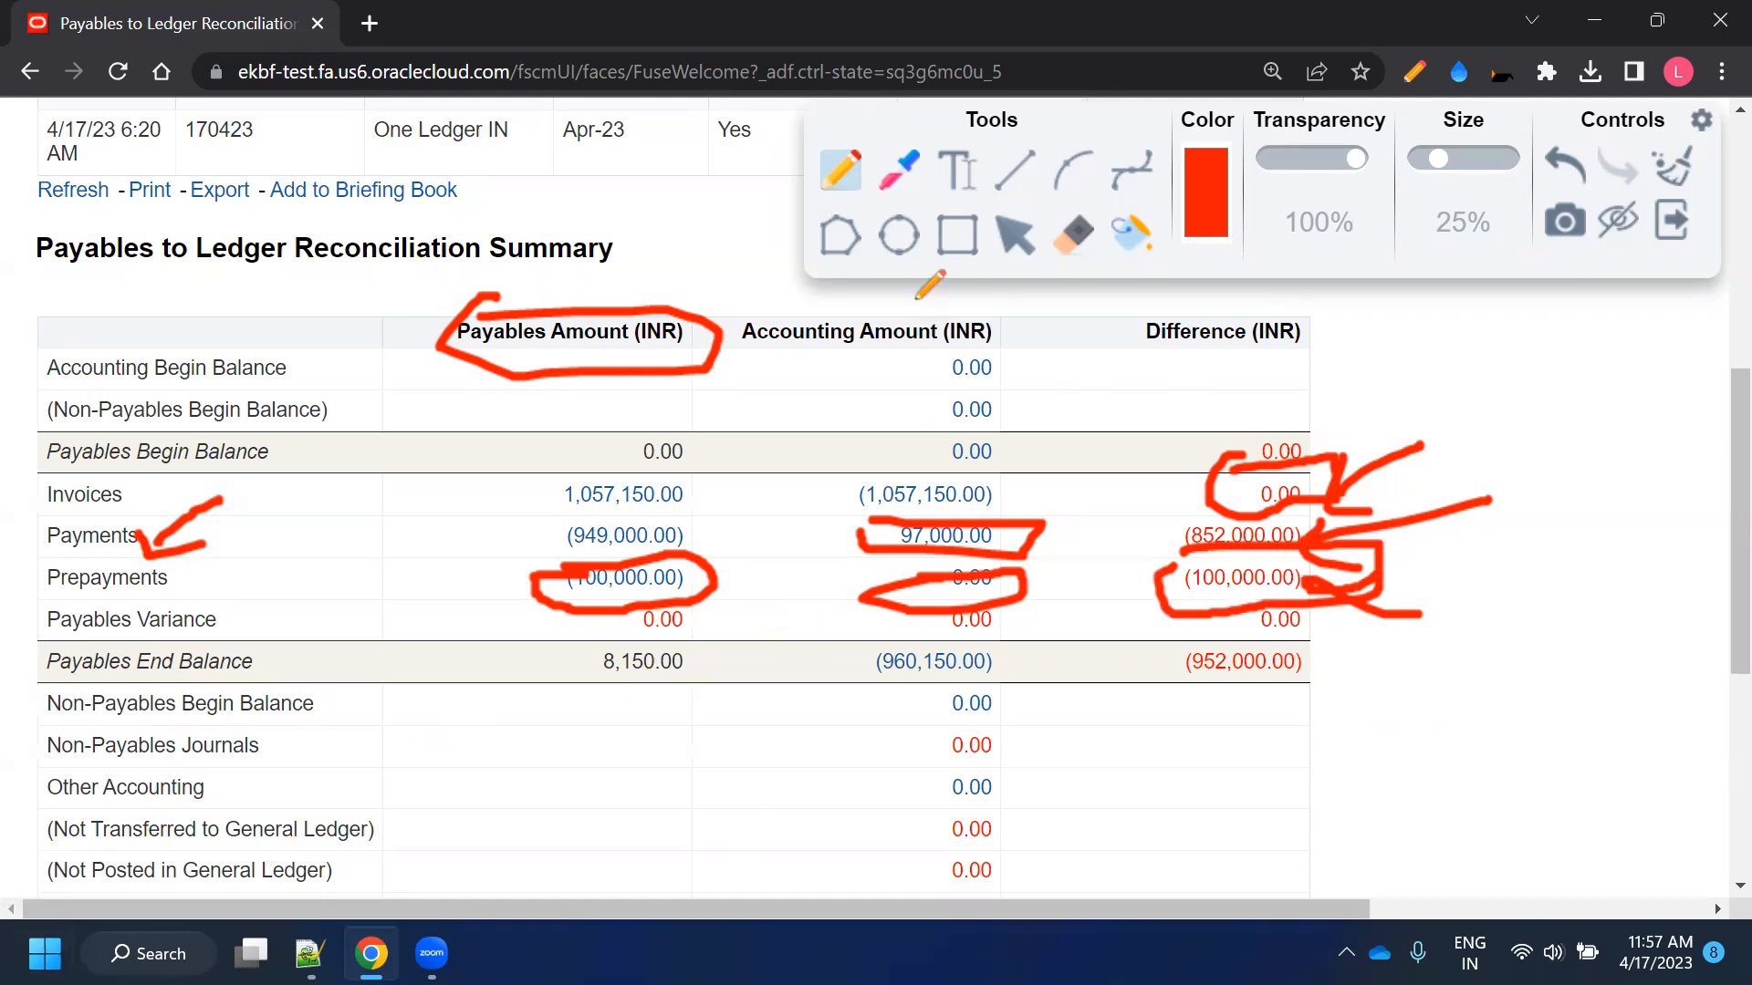
{"action": "left_click", "coordinate": [1683, 175]}
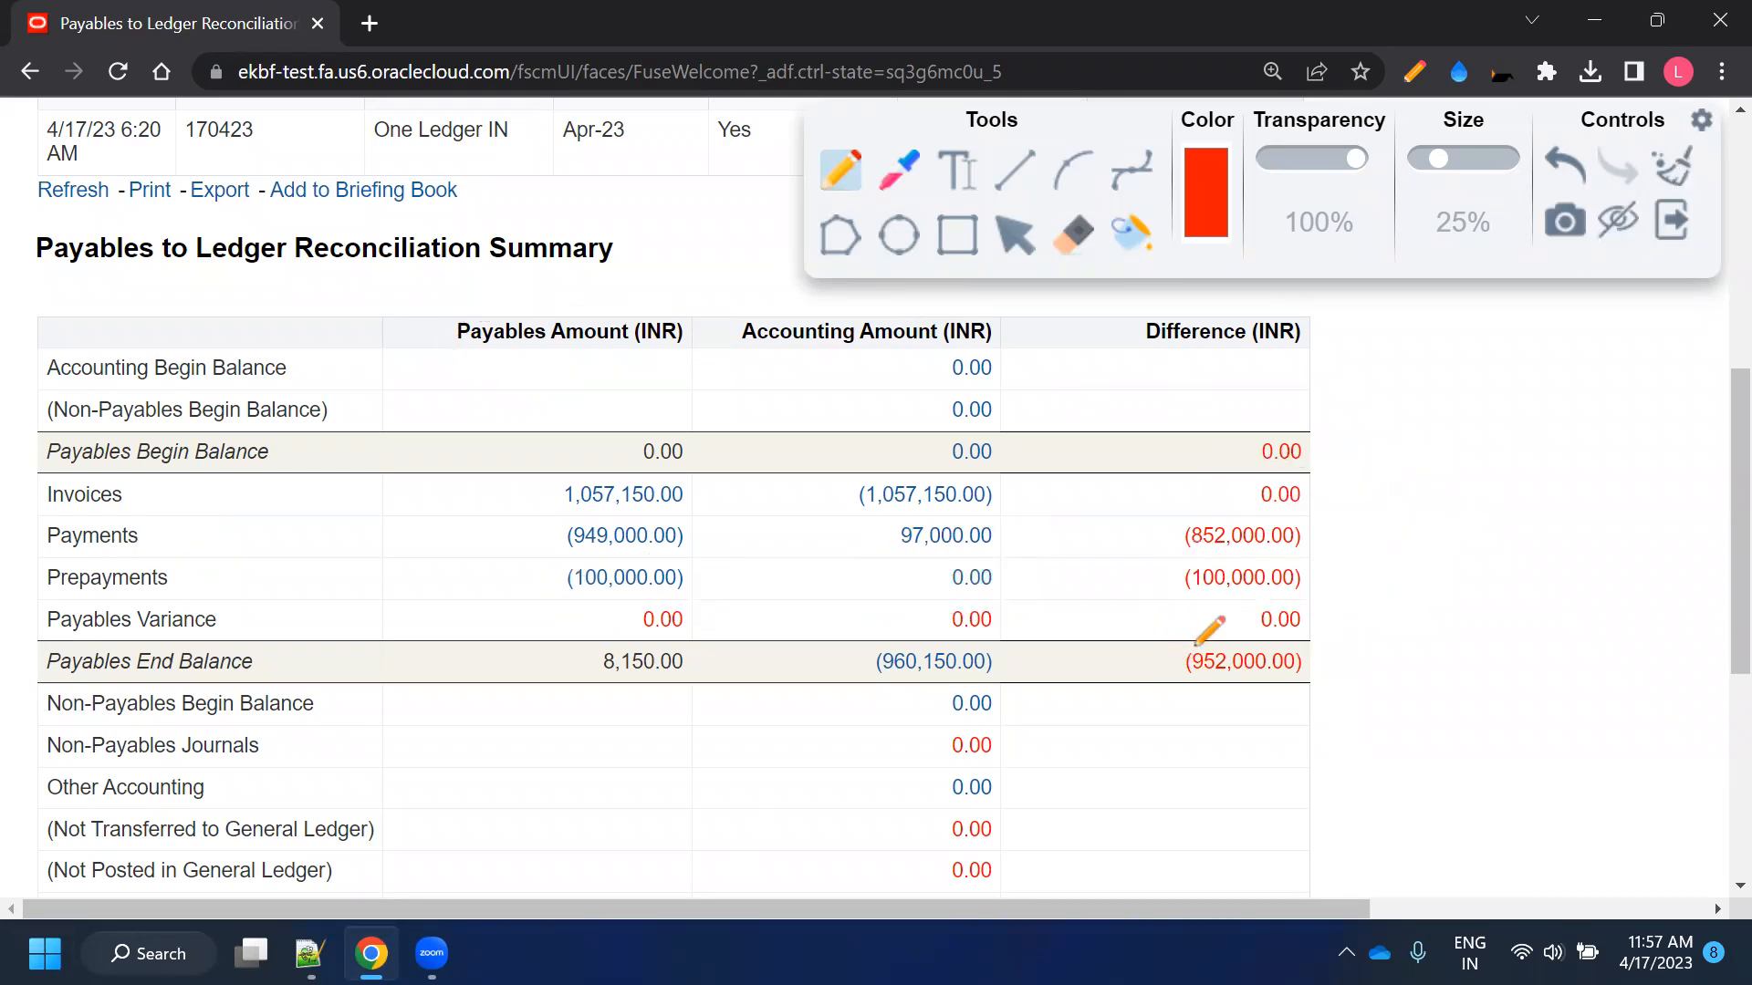
Circle the Payables End Balance difference and outline the Payables to Ledger Reconciliation Summary down to that row in red pencil
{"action": "mouse_move", "coordinate": [1188, 651]}
{"action": "left_mouse_down"}
{"action": "mouse_move", "coordinate": [1300, 637]}
{"action": "mouse_move", "coordinate": [1330, 674]}
{"action": "mouse_move", "coordinate": [1259, 706]}
{"action": "mouse_move", "coordinate": [1187, 646]}
{"action": "left_mouse_up"}
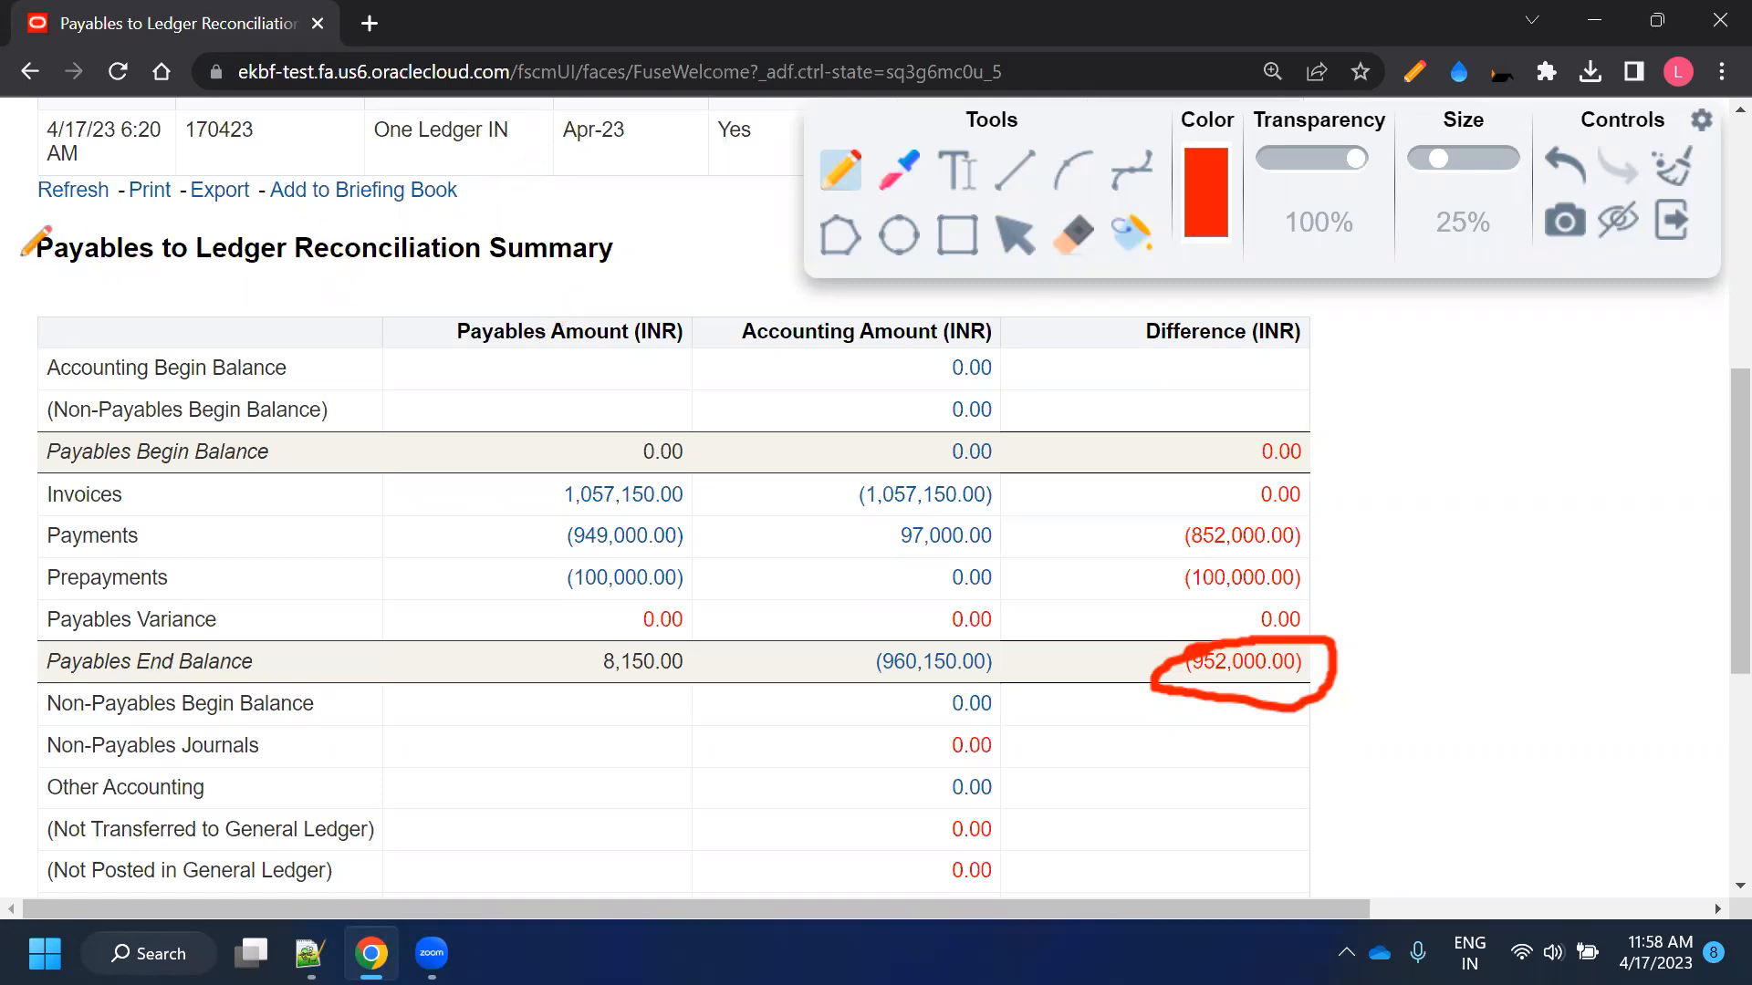
{"action": "left_click_drag", "start_coordinate": [20, 259], "coordinate": [272, 271]}
{"action": "mouse_move", "coordinate": [501, 272]}
{"action": "left_mouse_down"}
{"action": "mouse_move", "coordinate": [1180, 276]}
{"action": "mouse_move", "coordinate": [1371, 379]}
{"action": "mouse_move", "coordinate": [1382, 650]}
{"action": "mouse_move", "coordinate": [1223, 767]}
{"action": "left_mouse_up"}
{"action": "mouse_move", "coordinate": [954, 768]}
{"action": "left_mouse_down"}
{"action": "mouse_move", "coordinate": [16, 648]}
{"action": "mouse_move", "coordinate": [6, 380]}
{"action": "mouse_move", "coordinate": [151, 222]}
{"action": "left_mouse_up"}
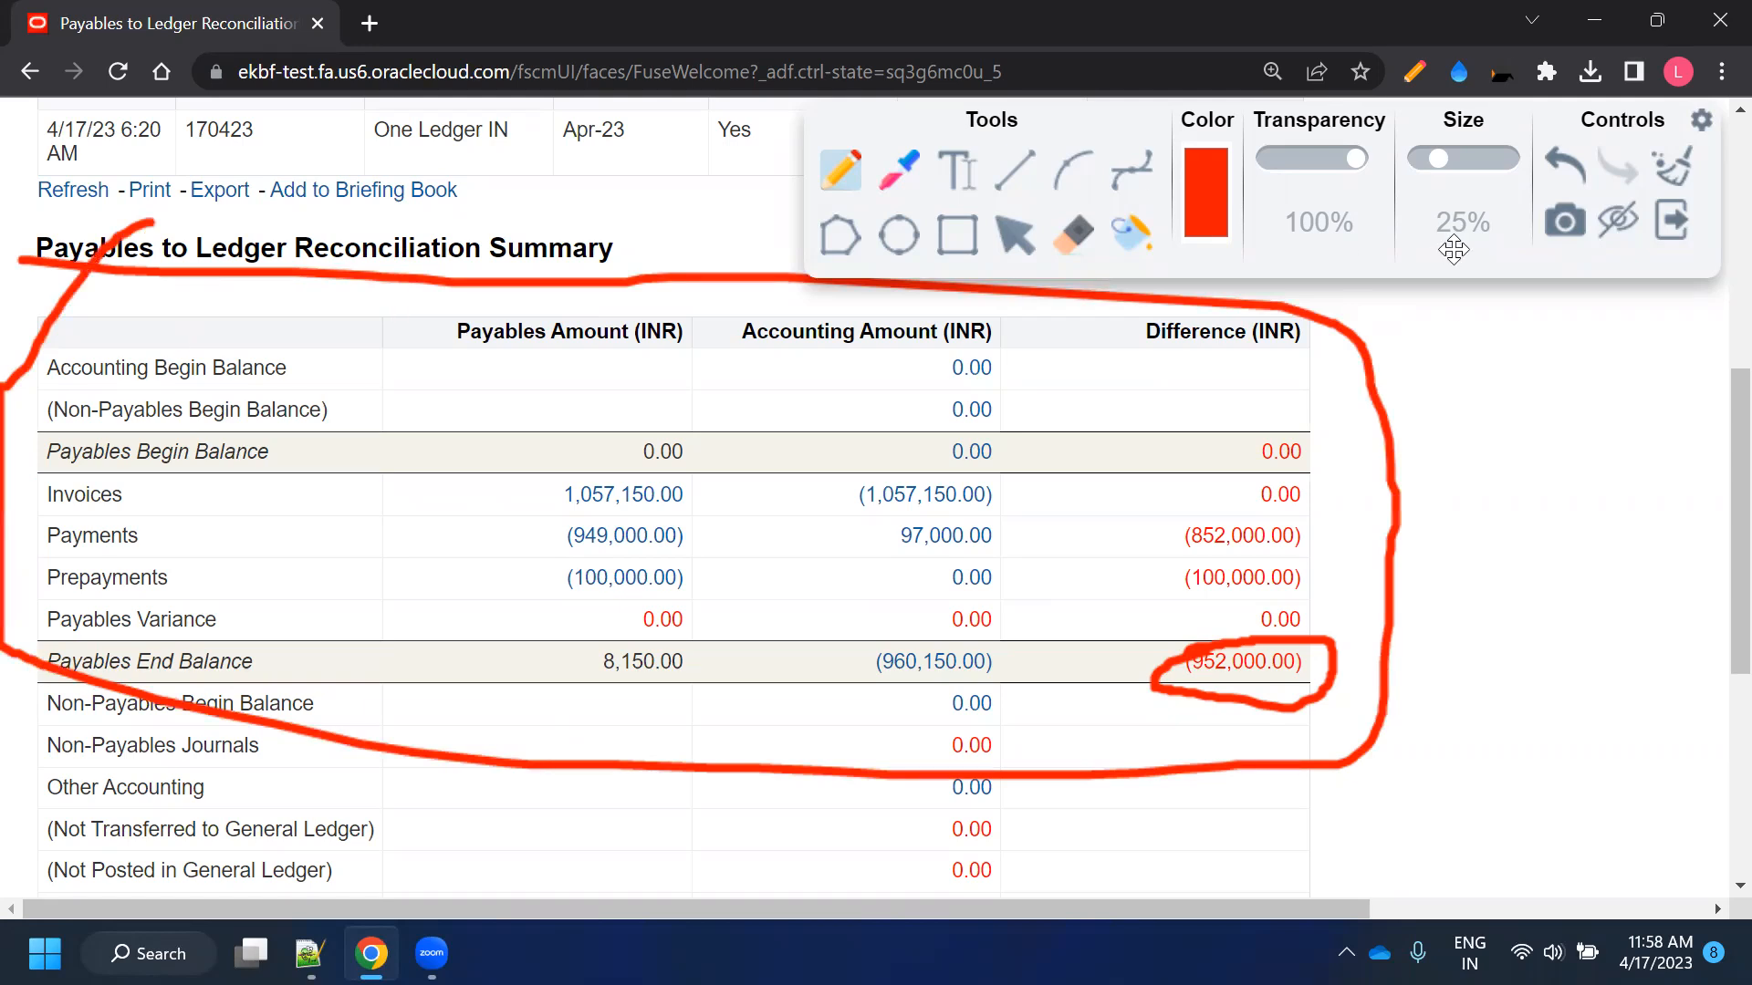
{"action": "mouse_move", "coordinate": [1226, 635]}
{"action": "left_mouse_down"}
{"action": "mouse_move", "coordinate": [1422, 675]}
{"action": "mouse_move", "coordinate": [1204, 639]}
{"action": "left_mouse_up"}
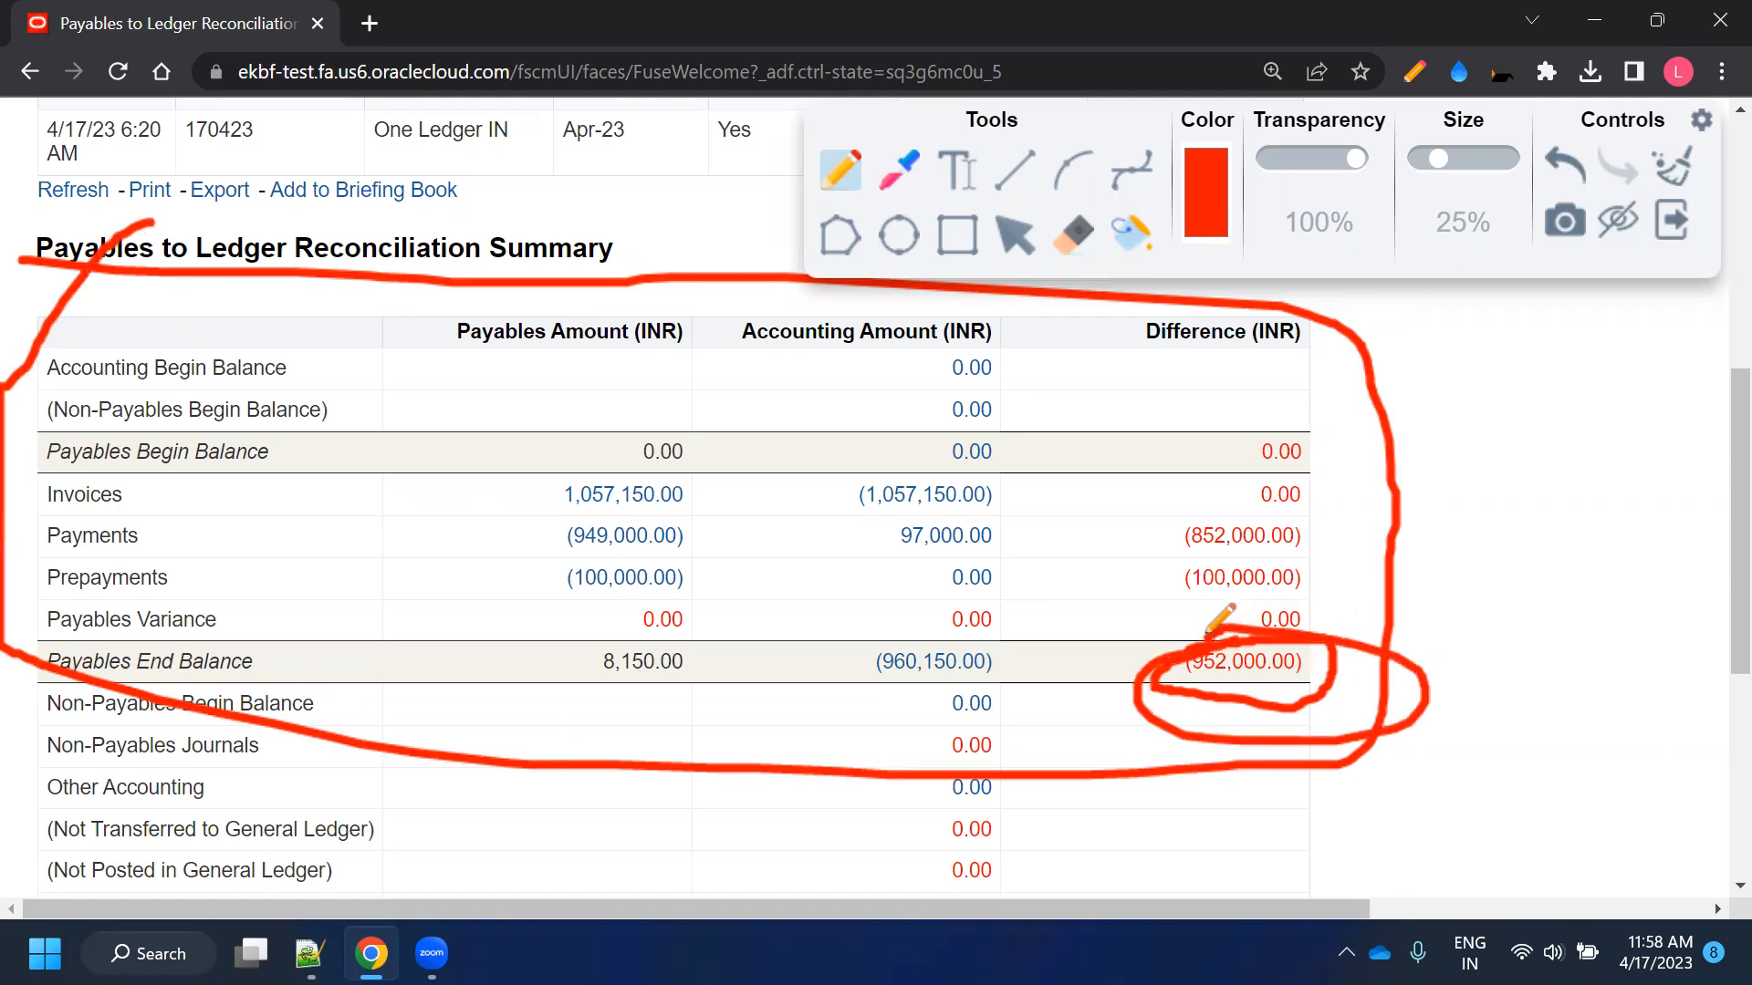
Clear the pencil annotations and open the details behind the Prepayments difference amount
{"action": "left_click", "coordinate": [1673, 164]}
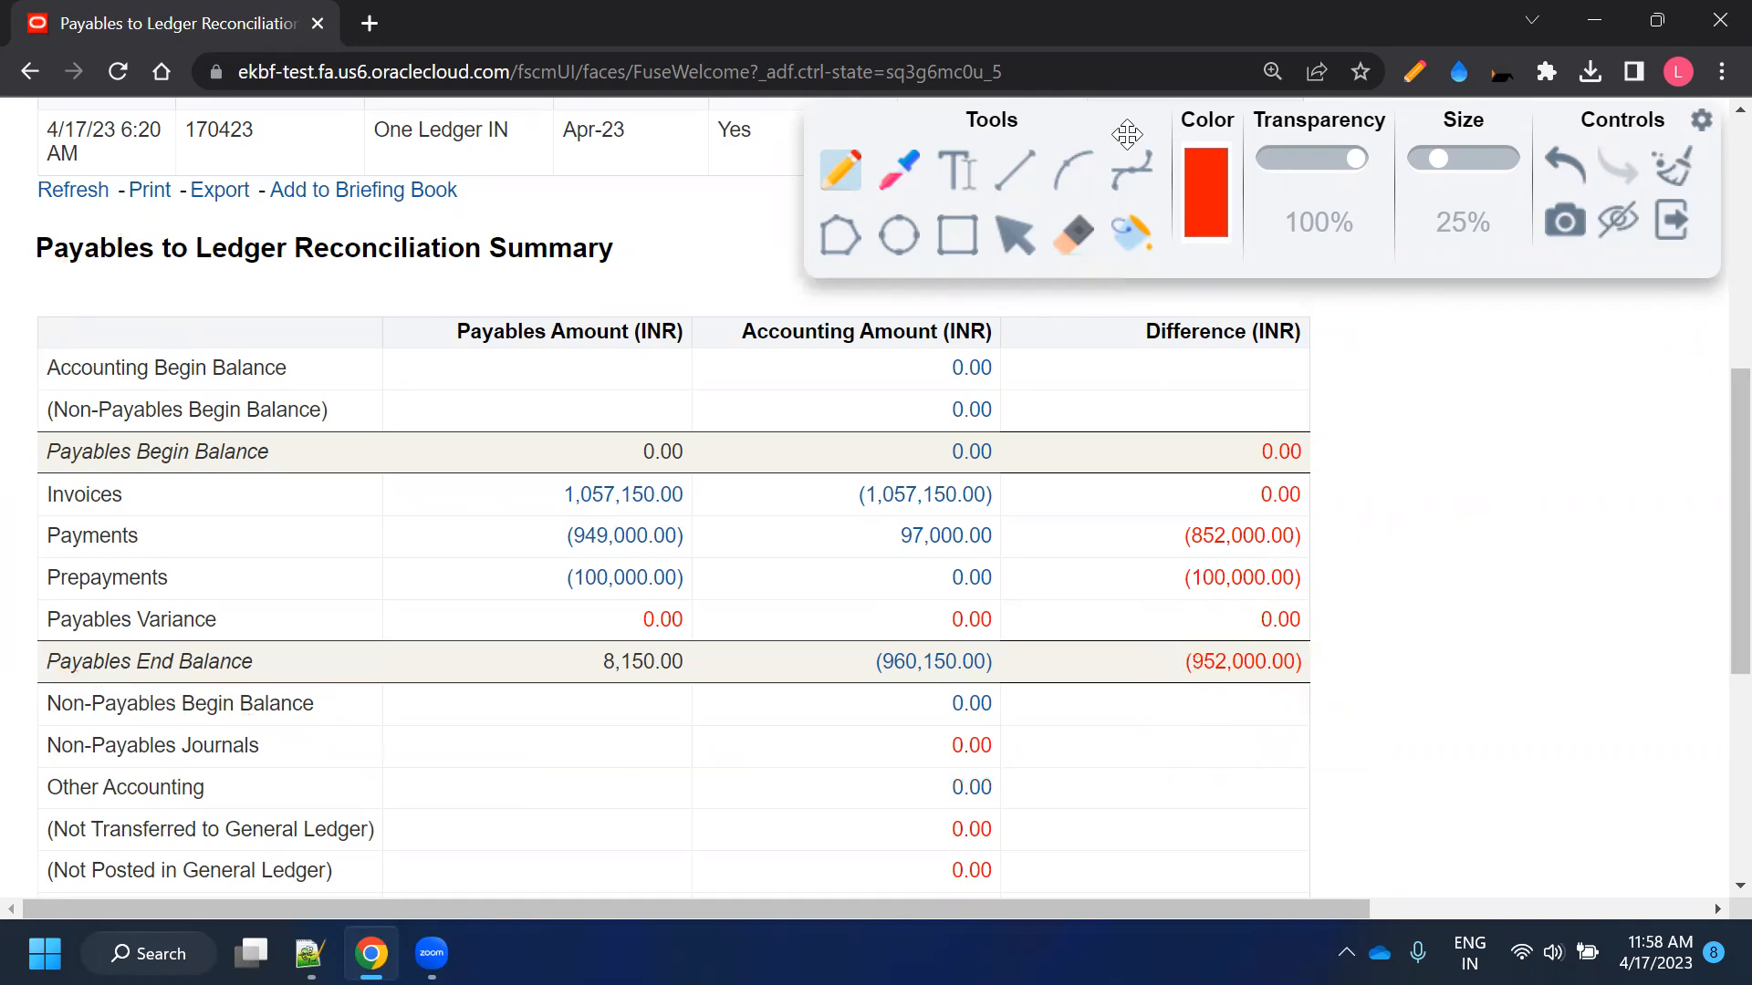
{"action": "left_click", "coordinate": [997, 235]}
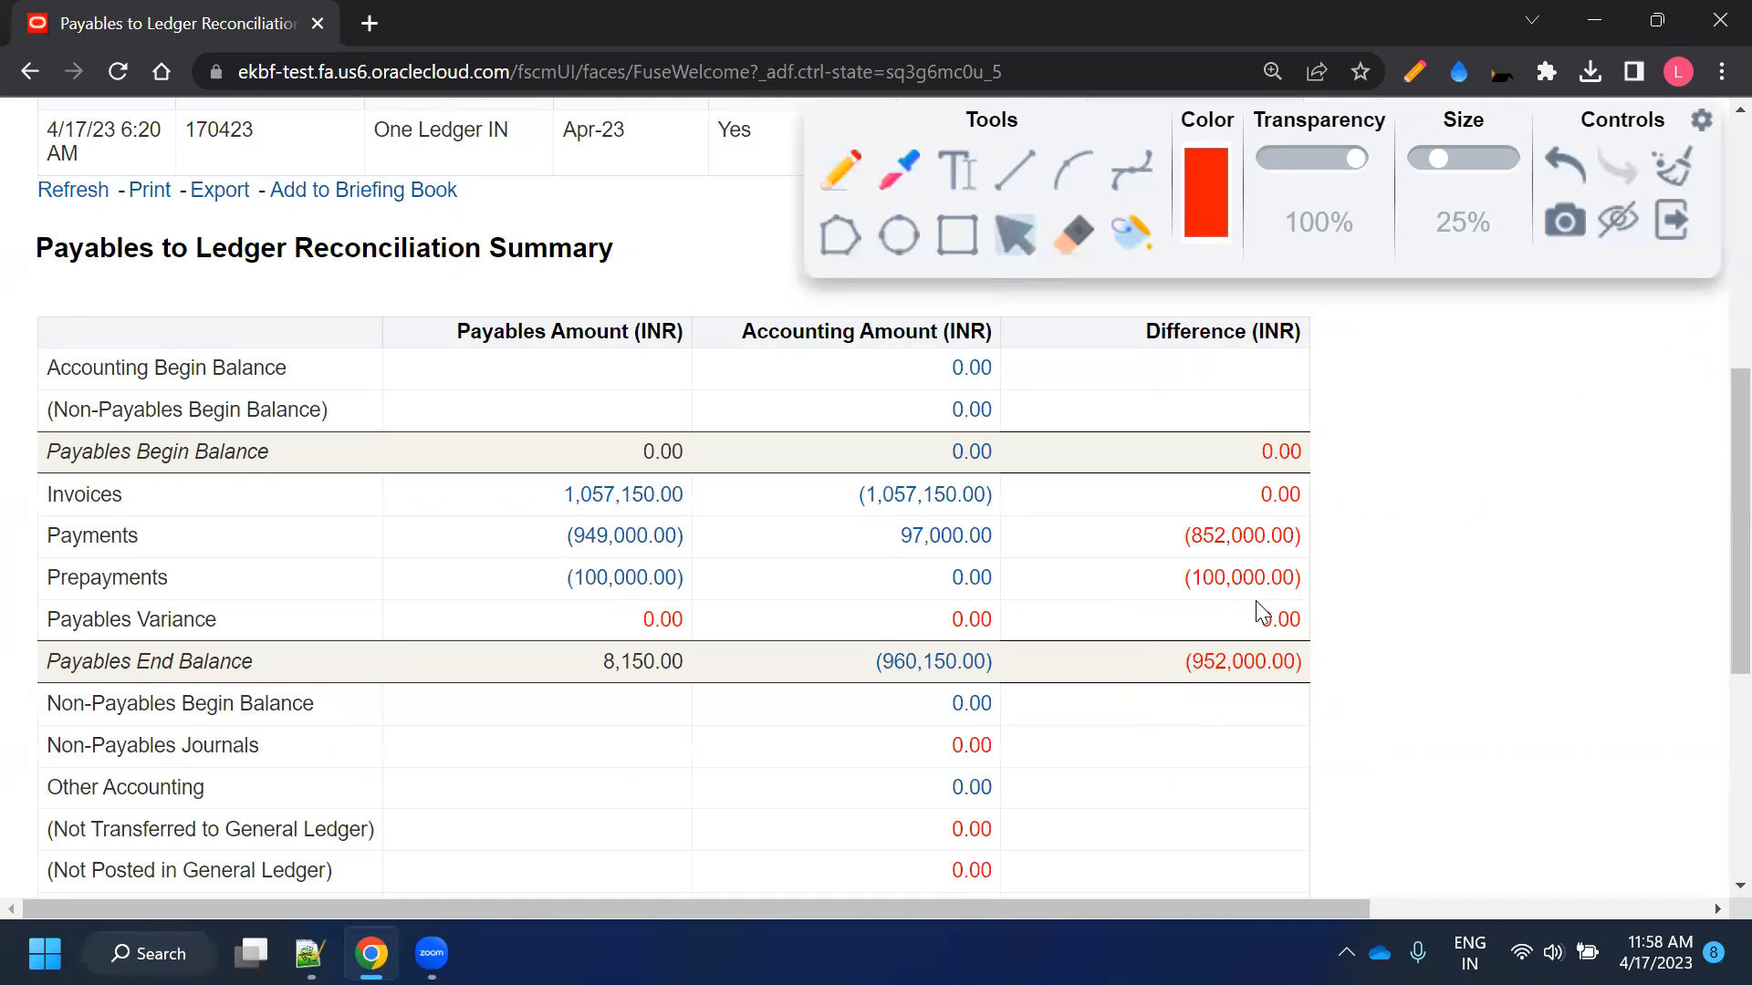
{"action": "left_click", "coordinate": [1199, 584]}
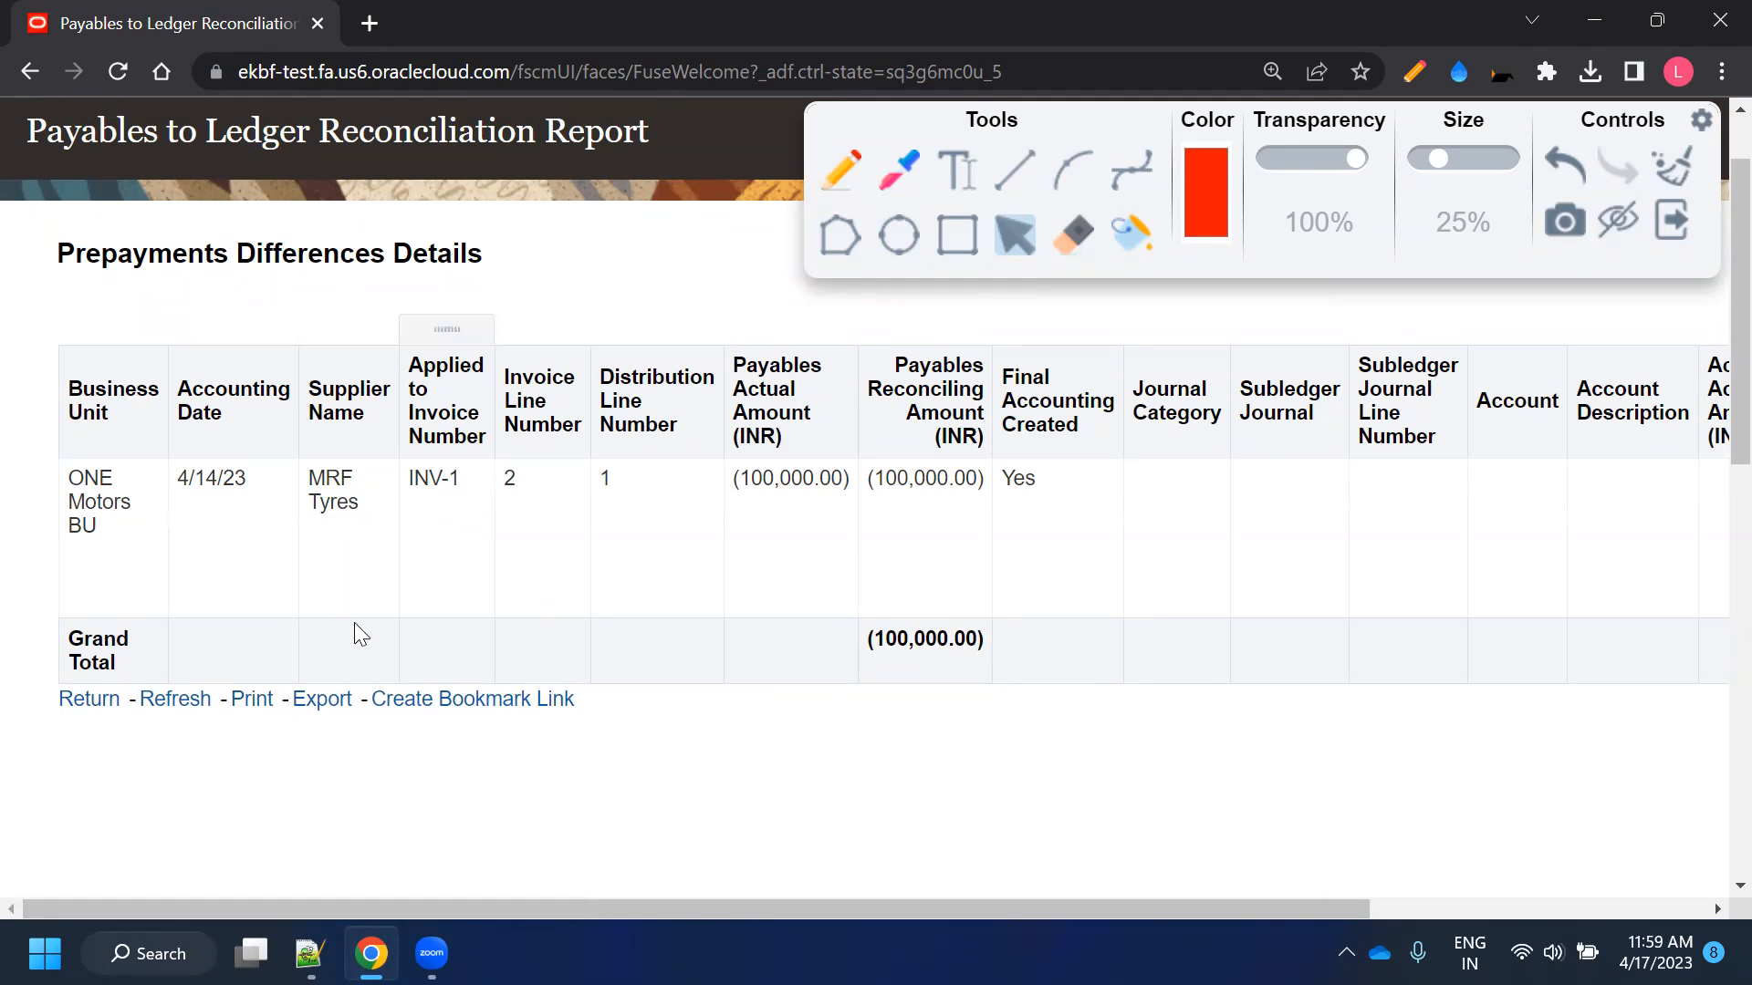
Examine the Prepayments Differences Details table across all its columns, including the amounts, journal and account fields
{"action": "left_click_drag", "start_coordinate": [499, 913], "coordinate": [1040, 911]}
{"action": "left_click", "coordinate": [1190, 566]}
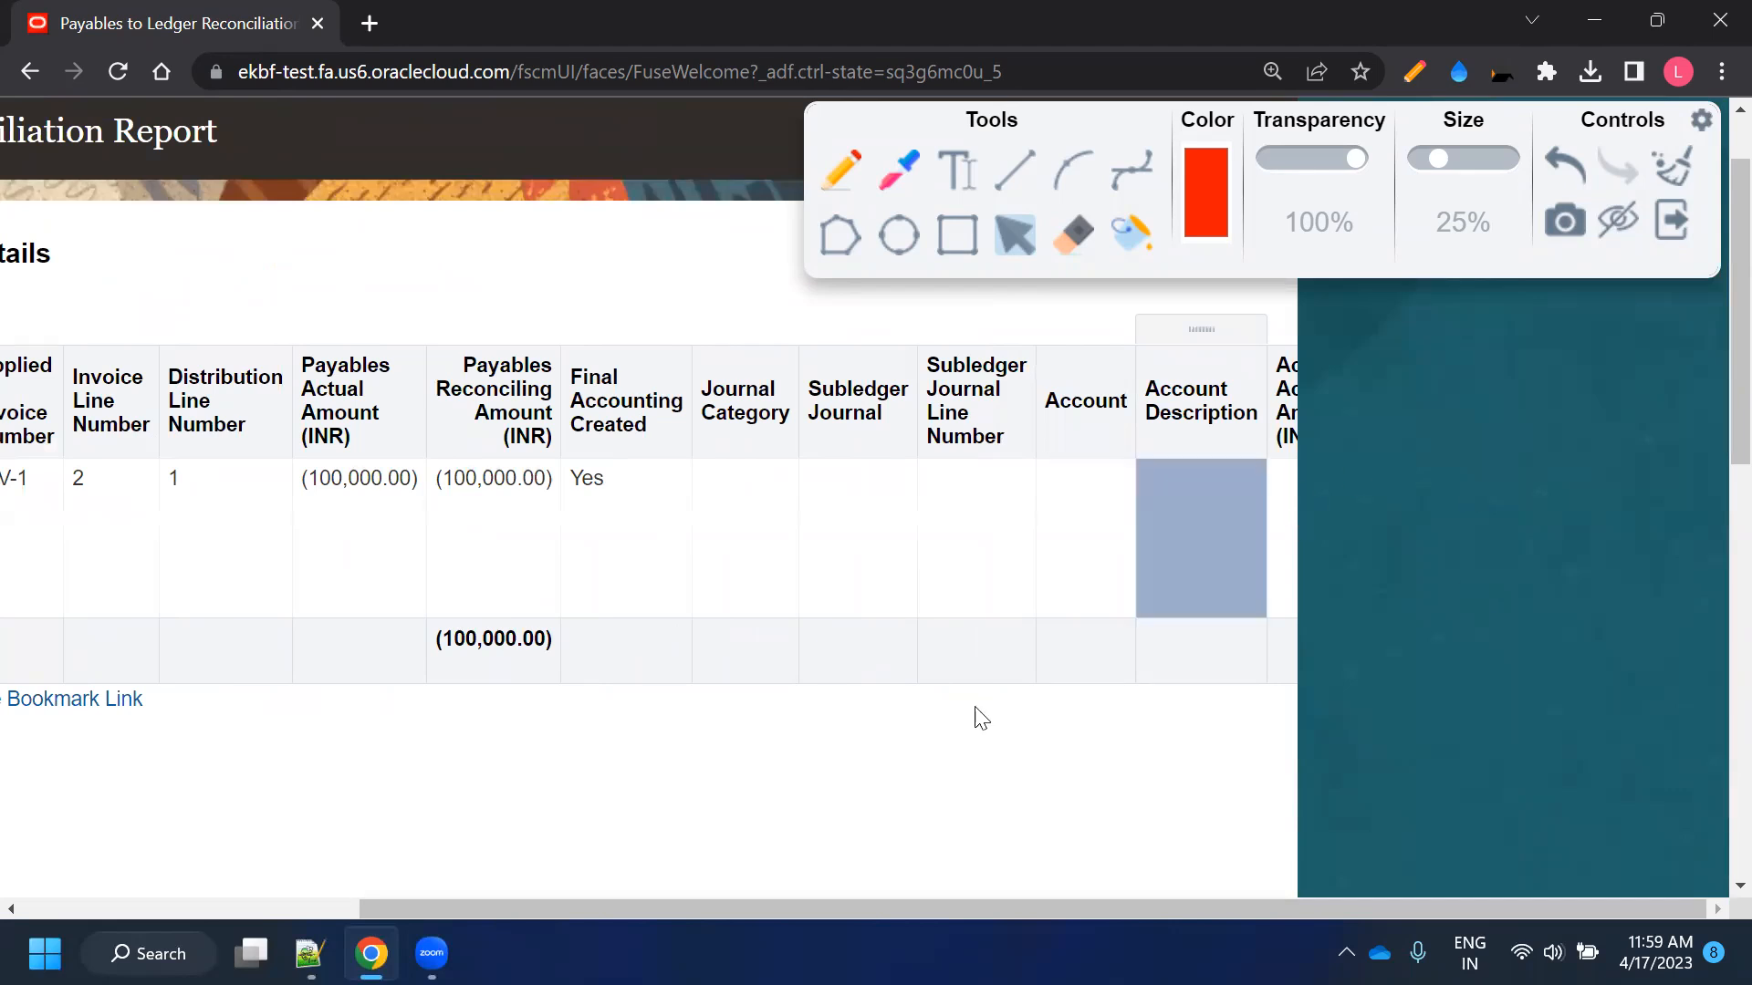
{"action": "scroll", "coordinate": [700, 708], "scroll_direction": "down", "scroll_amount": 1}
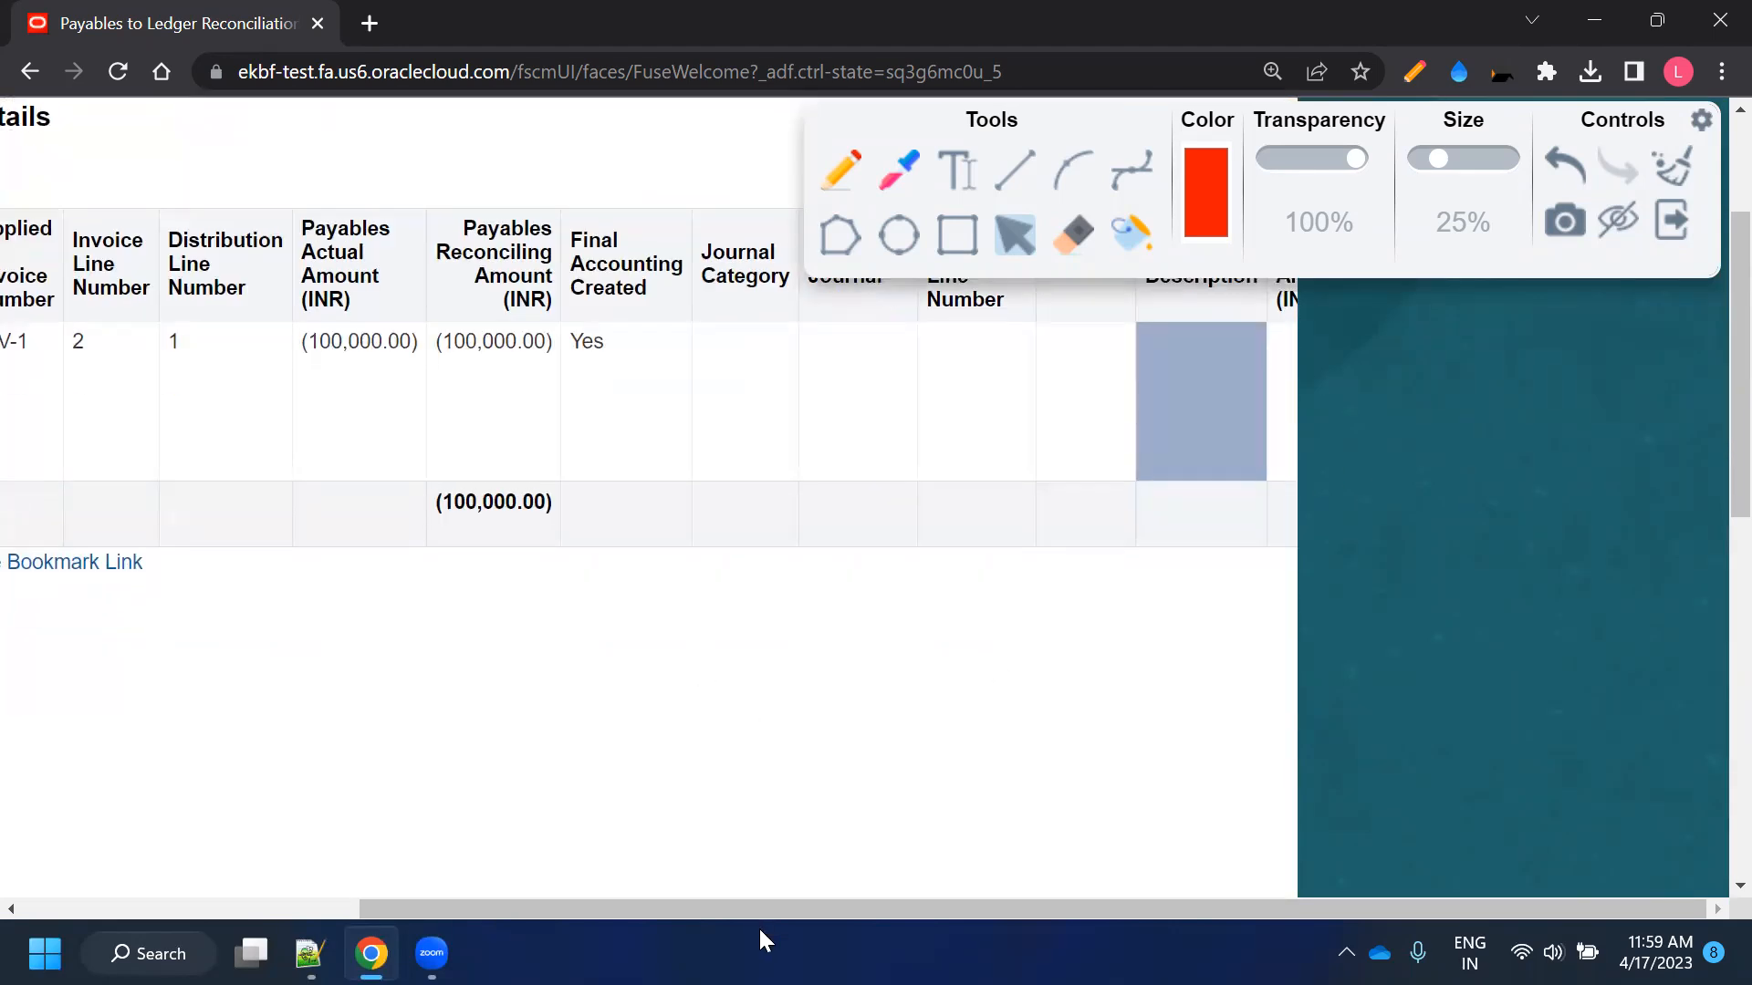
{"action": "left_click_drag", "start_coordinate": [758, 911], "coordinate": [176, 879]}
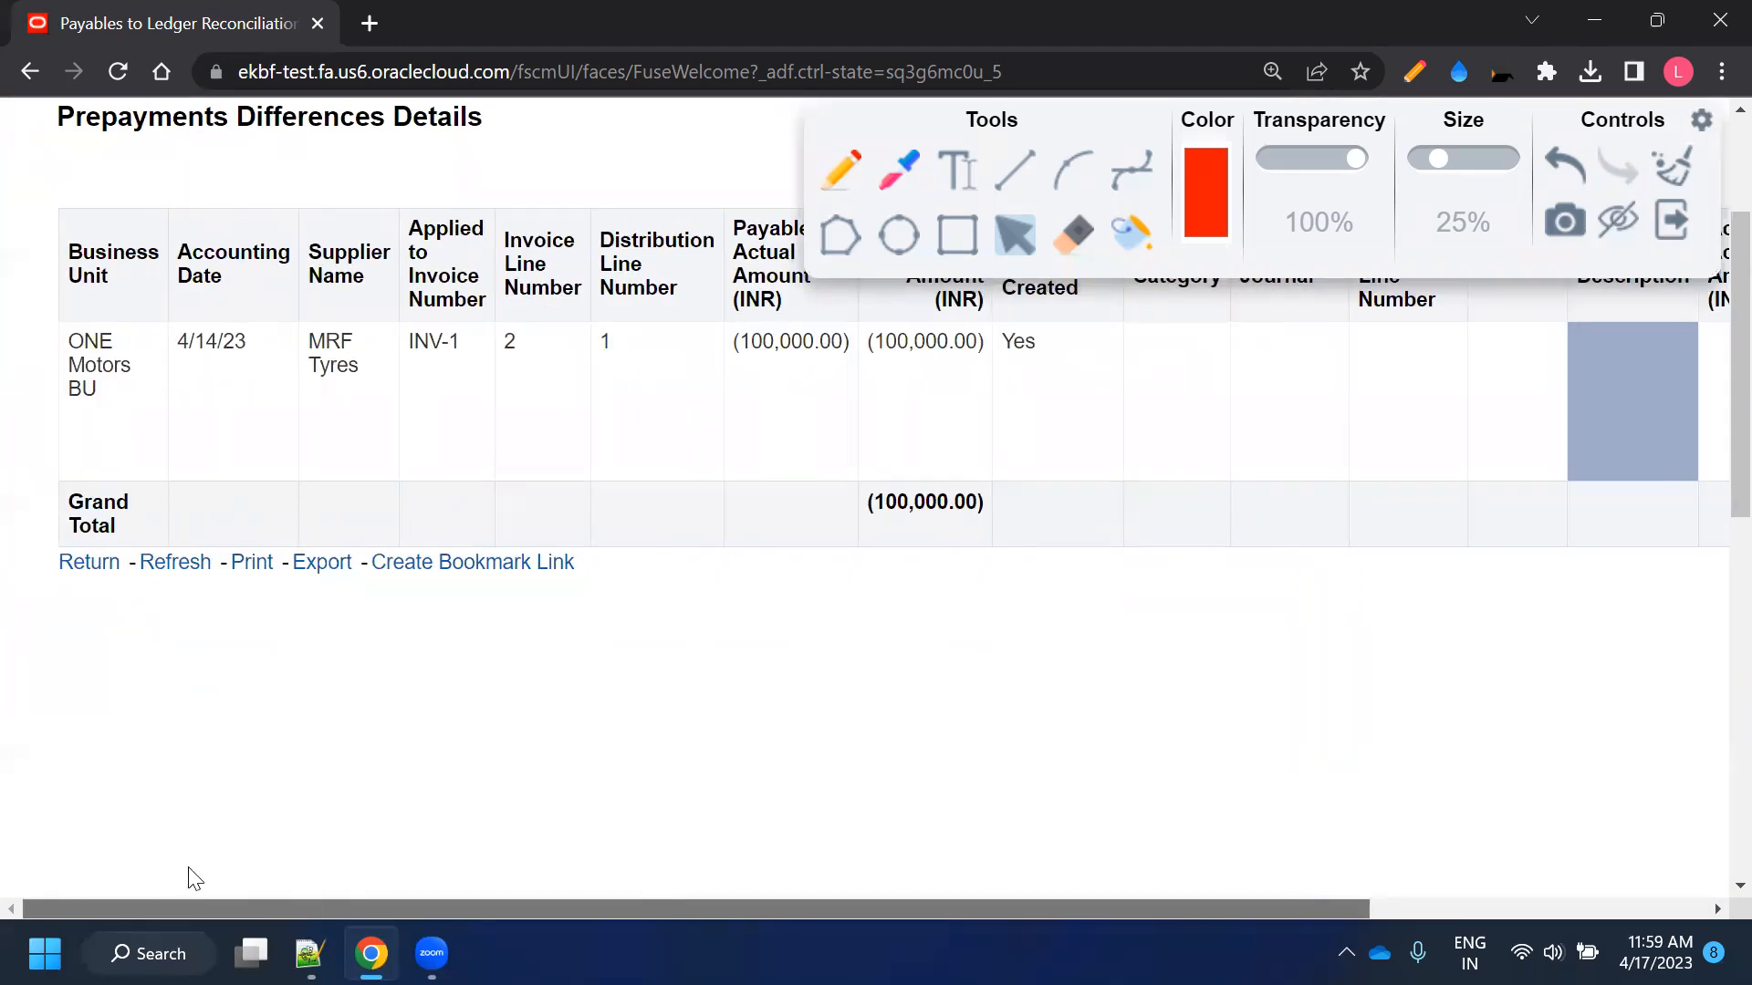
{"action": "left_click", "coordinate": [1713, 909]}
{"action": "scroll", "coordinate": [1177, 476], "scroll_direction": "up", "scroll_amount": 2}
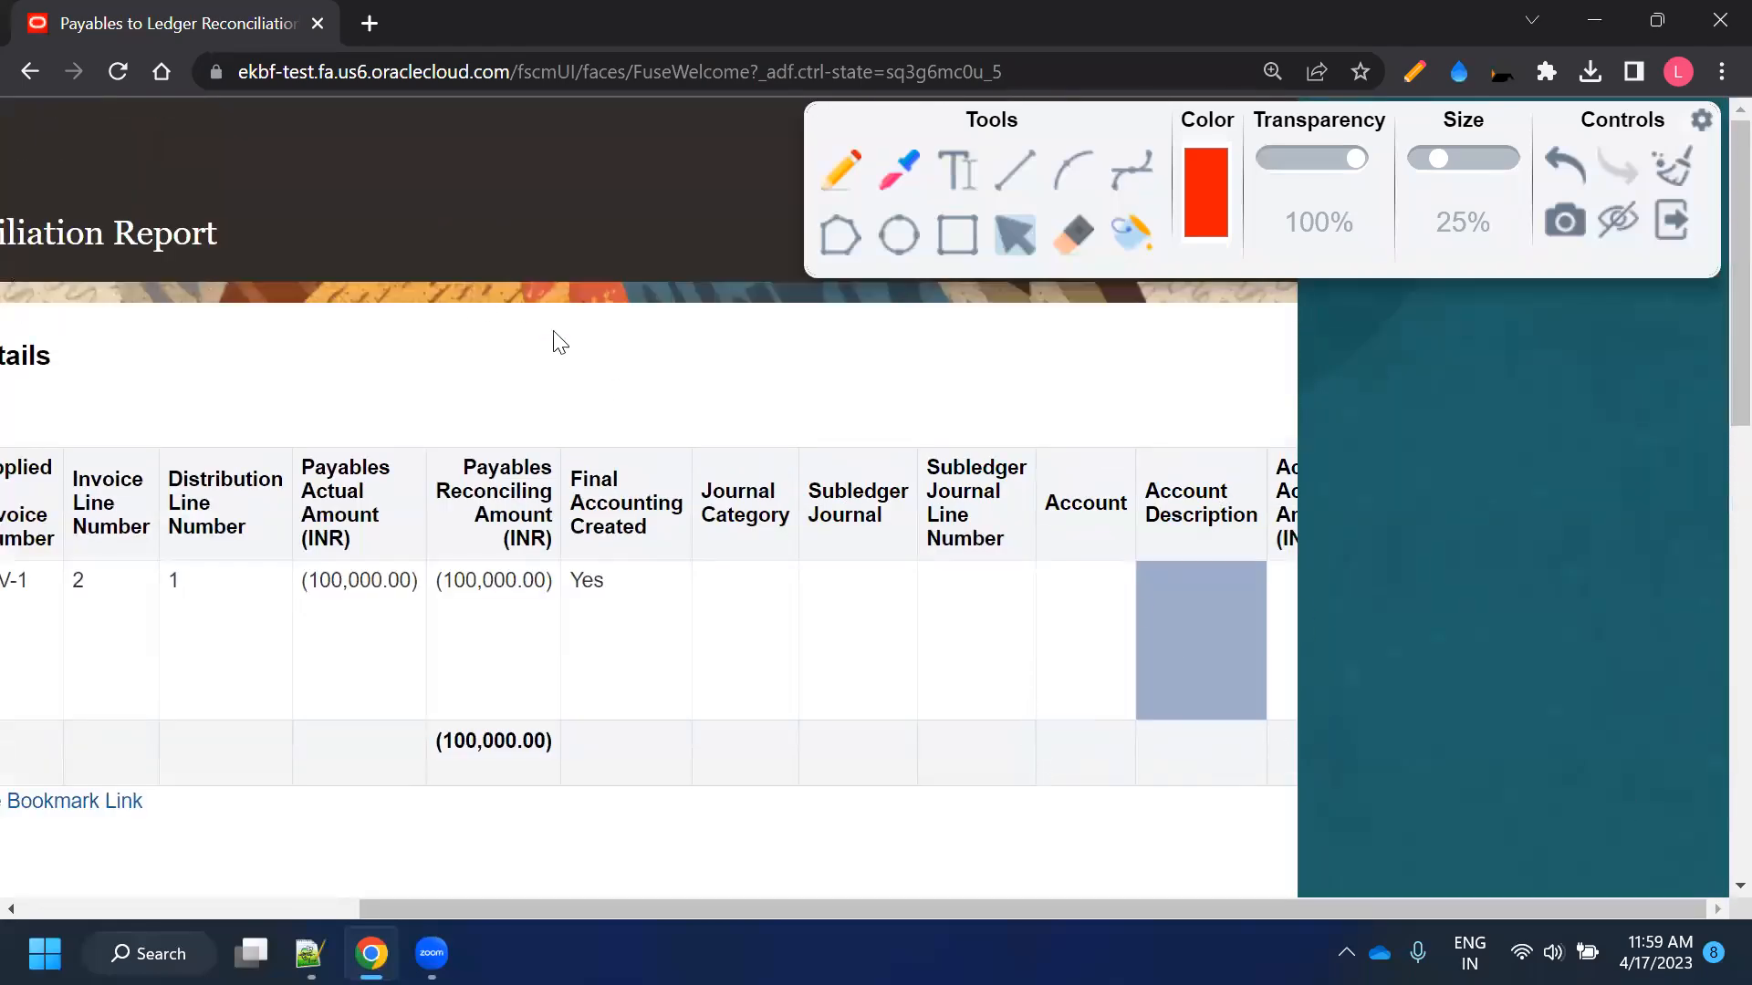
{"action": "left_click_drag", "start_coordinate": [874, 909], "coordinate": [411, 908]}
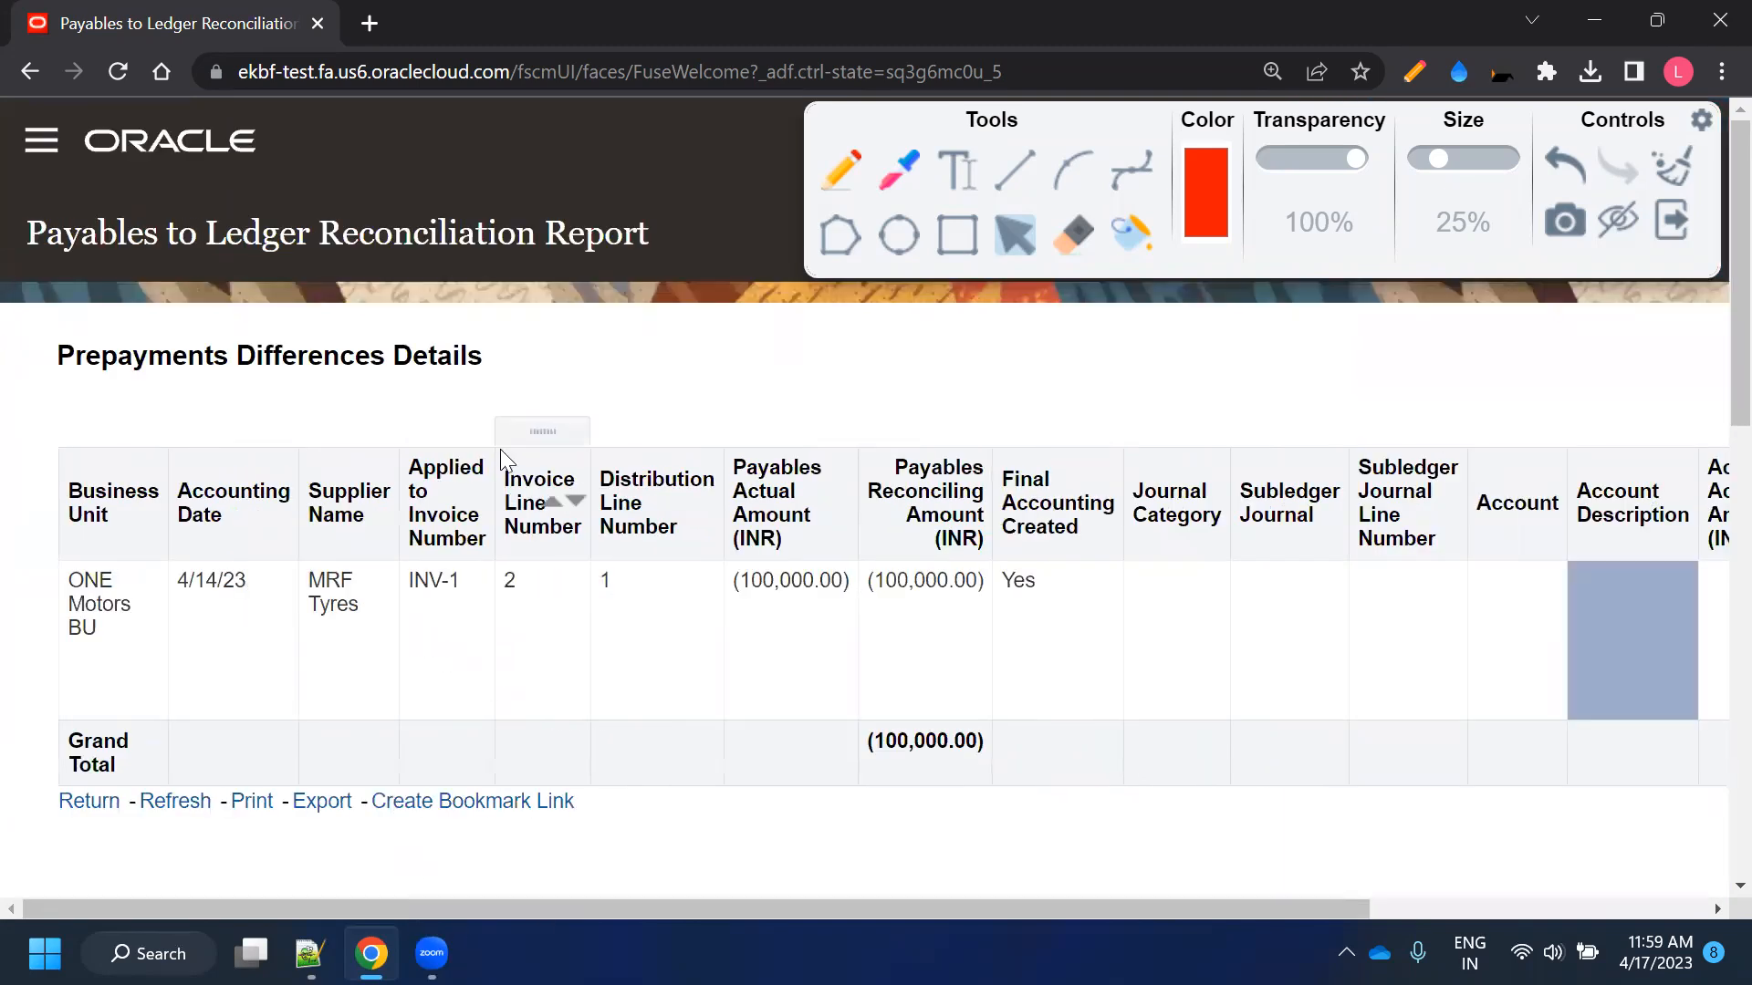
Circle the Applied to Invoice Number column with INV-1 in red pencil and draw an arrow to it
{"action": "left_click", "coordinate": [840, 169]}
{"action": "left_click_drag", "start_coordinate": [416, 444], "coordinate": [365, 523]}
{"action": "mouse_move", "coordinate": [379, 641]}
{"action": "left_mouse_down"}
{"action": "mouse_move", "coordinate": [461, 639]}
{"action": "mouse_move", "coordinate": [488, 534]}
{"action": "mouse_move", "coordinate": [483, 449]}
{"action": "mouse_move", "coordinate": [383, 457]}
{"action": "mouse_move", "coordinate": [404, 466]}
{"action": "left_mouse_up"}
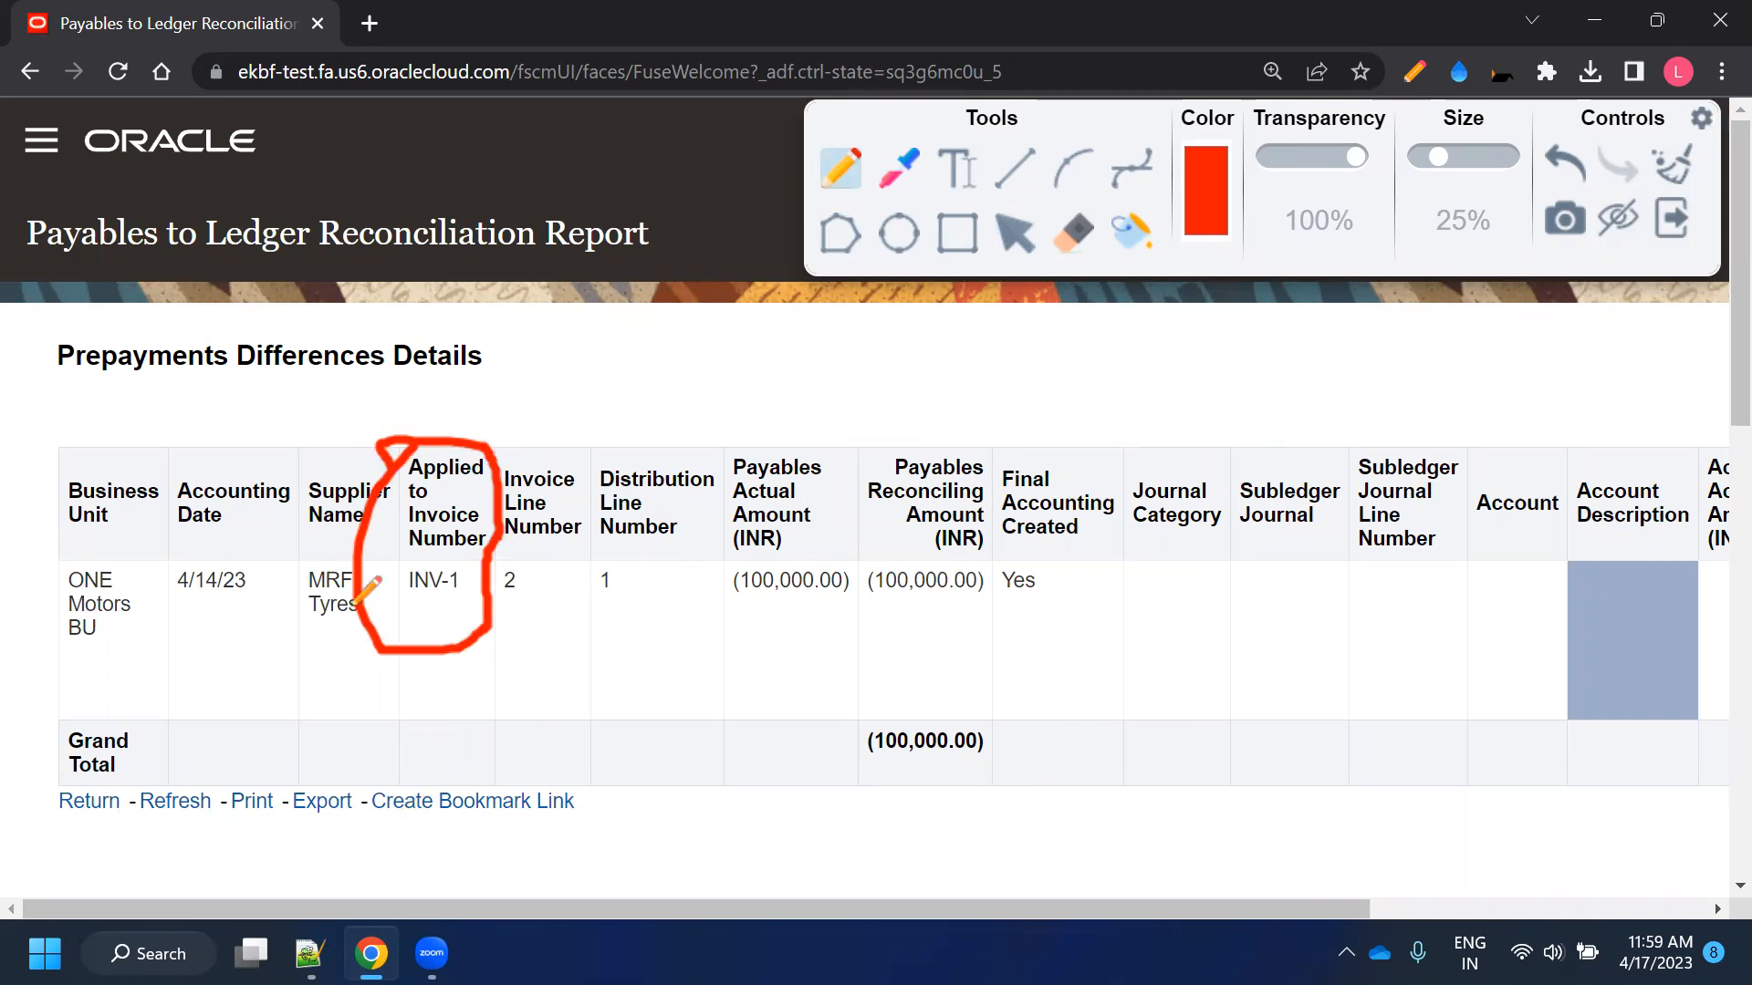
{"action": "mouse_move", "coordinate": [470, 421]}
{"action": "left_mouse_down"}
{"action": "mouse_move", "coordinate": [492, 445]}
{"action": "mouse_move", "coordinate": [531, 398]}
{"action": "mouse_move", "coordinate": [573, 474]}
{"action": "left_mouse_up"}
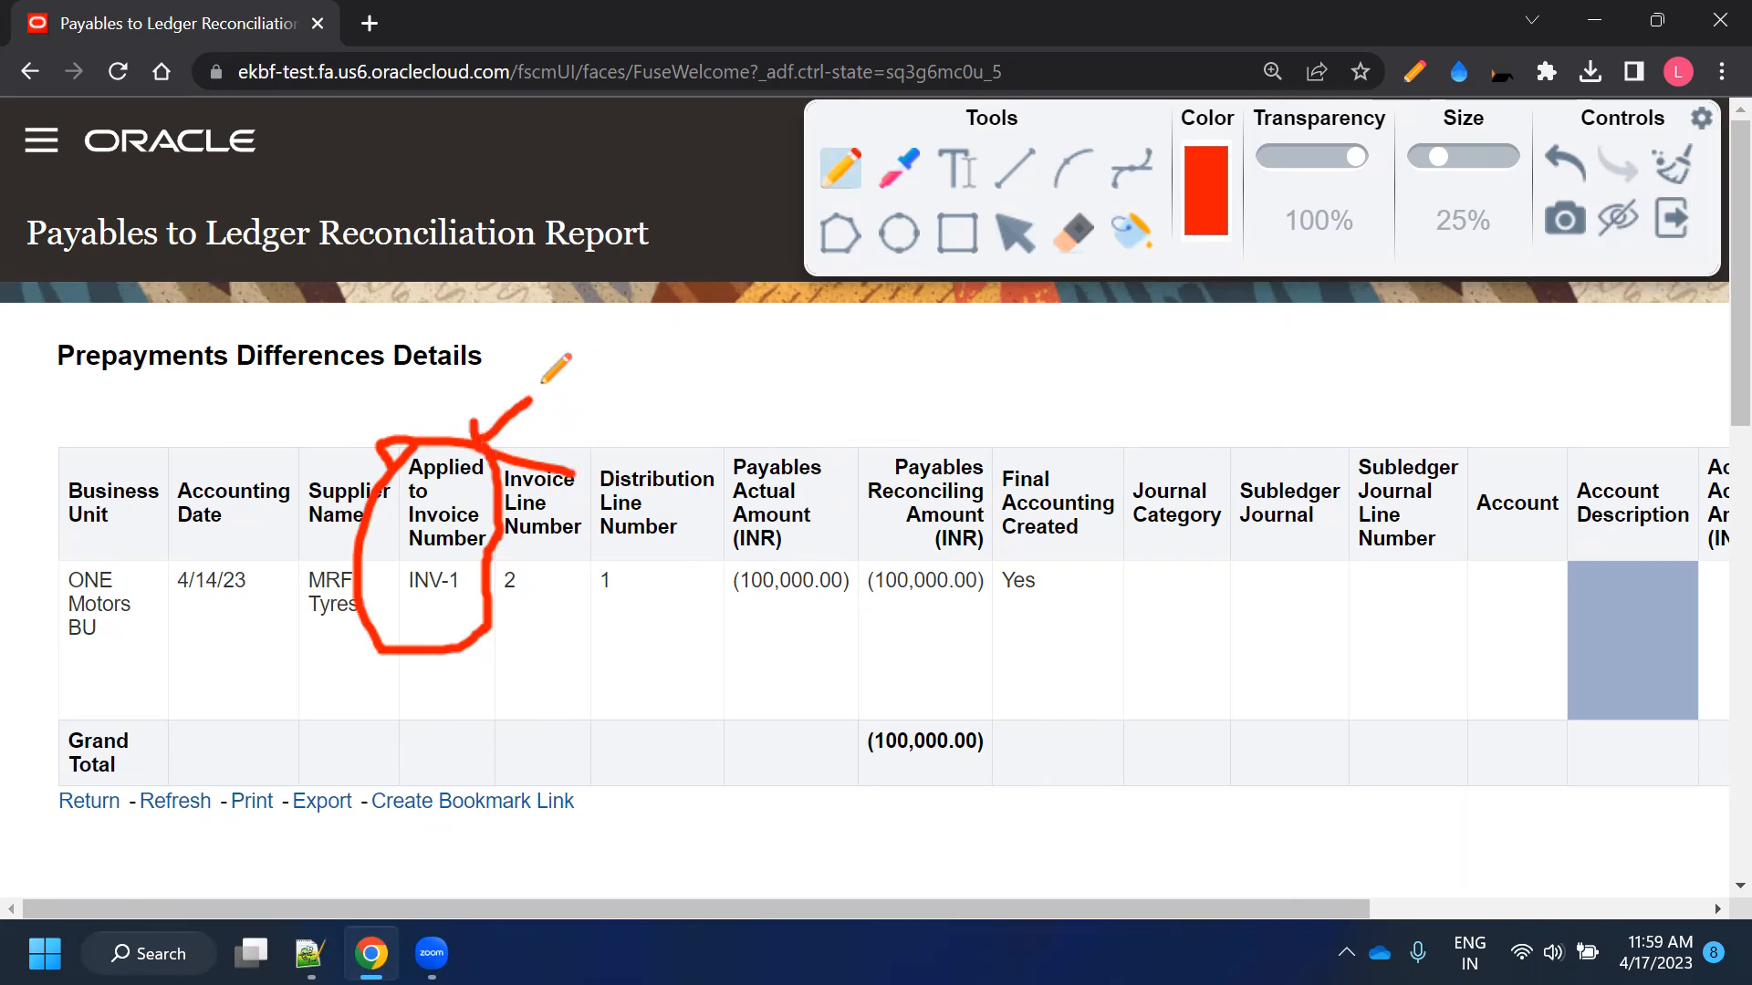
Open Oracle Fusion in a new browser tab, reduce the page zoom and go to the Invoices work area
{"action": "left_click", "coordinate": [369, 23]}
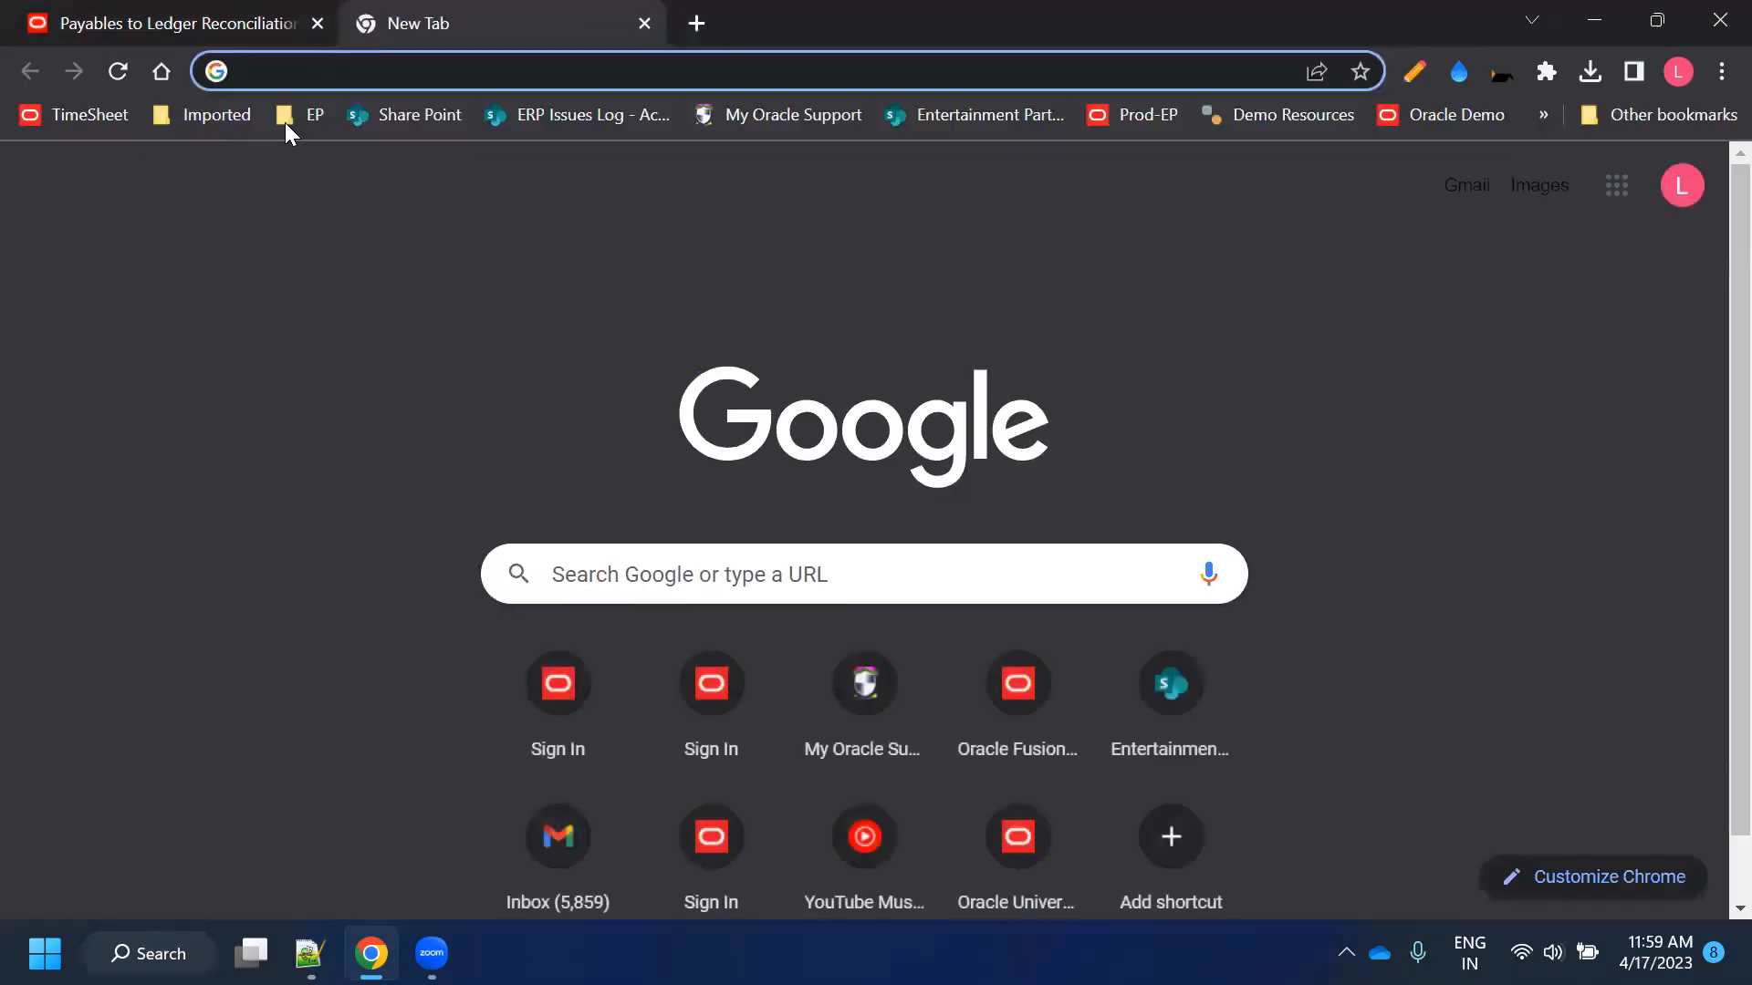
{"action": "left_click", "coordinate": [299, 116]}
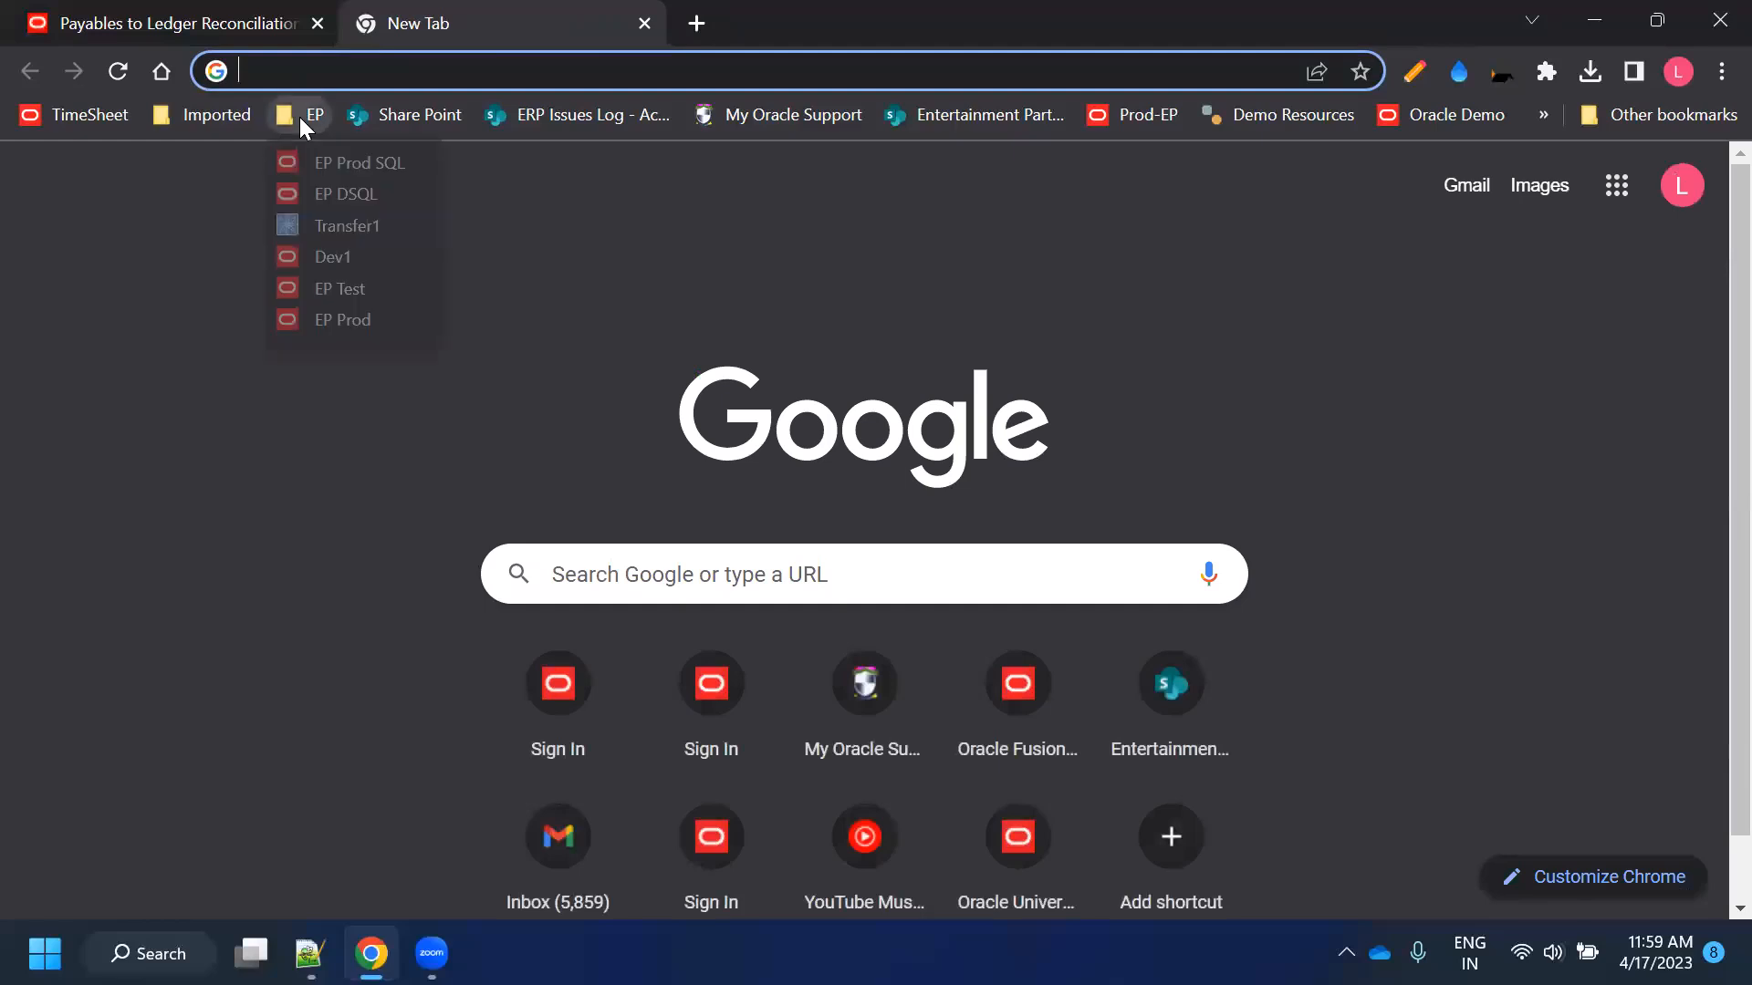
{"action": "left_click", "coordinate": [1471, 111]}
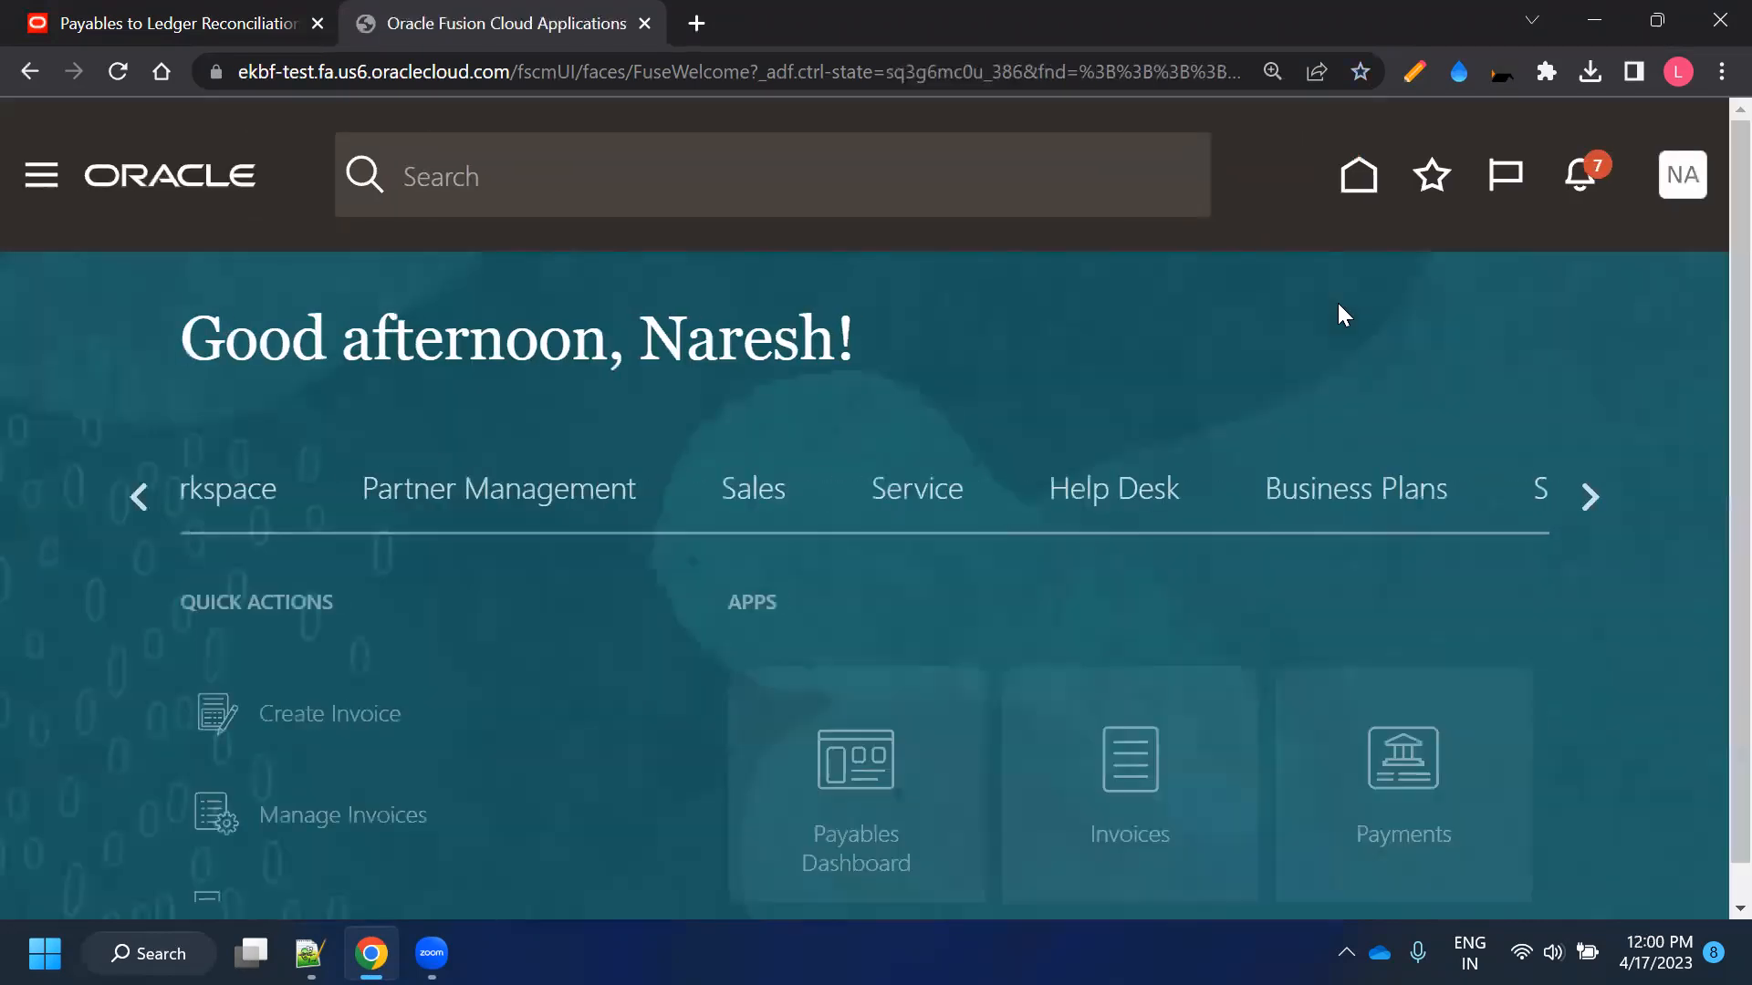
{"action": "key", "text": "ctrl+minus"}
{"action": "key", "text": "ctrl+minus"}
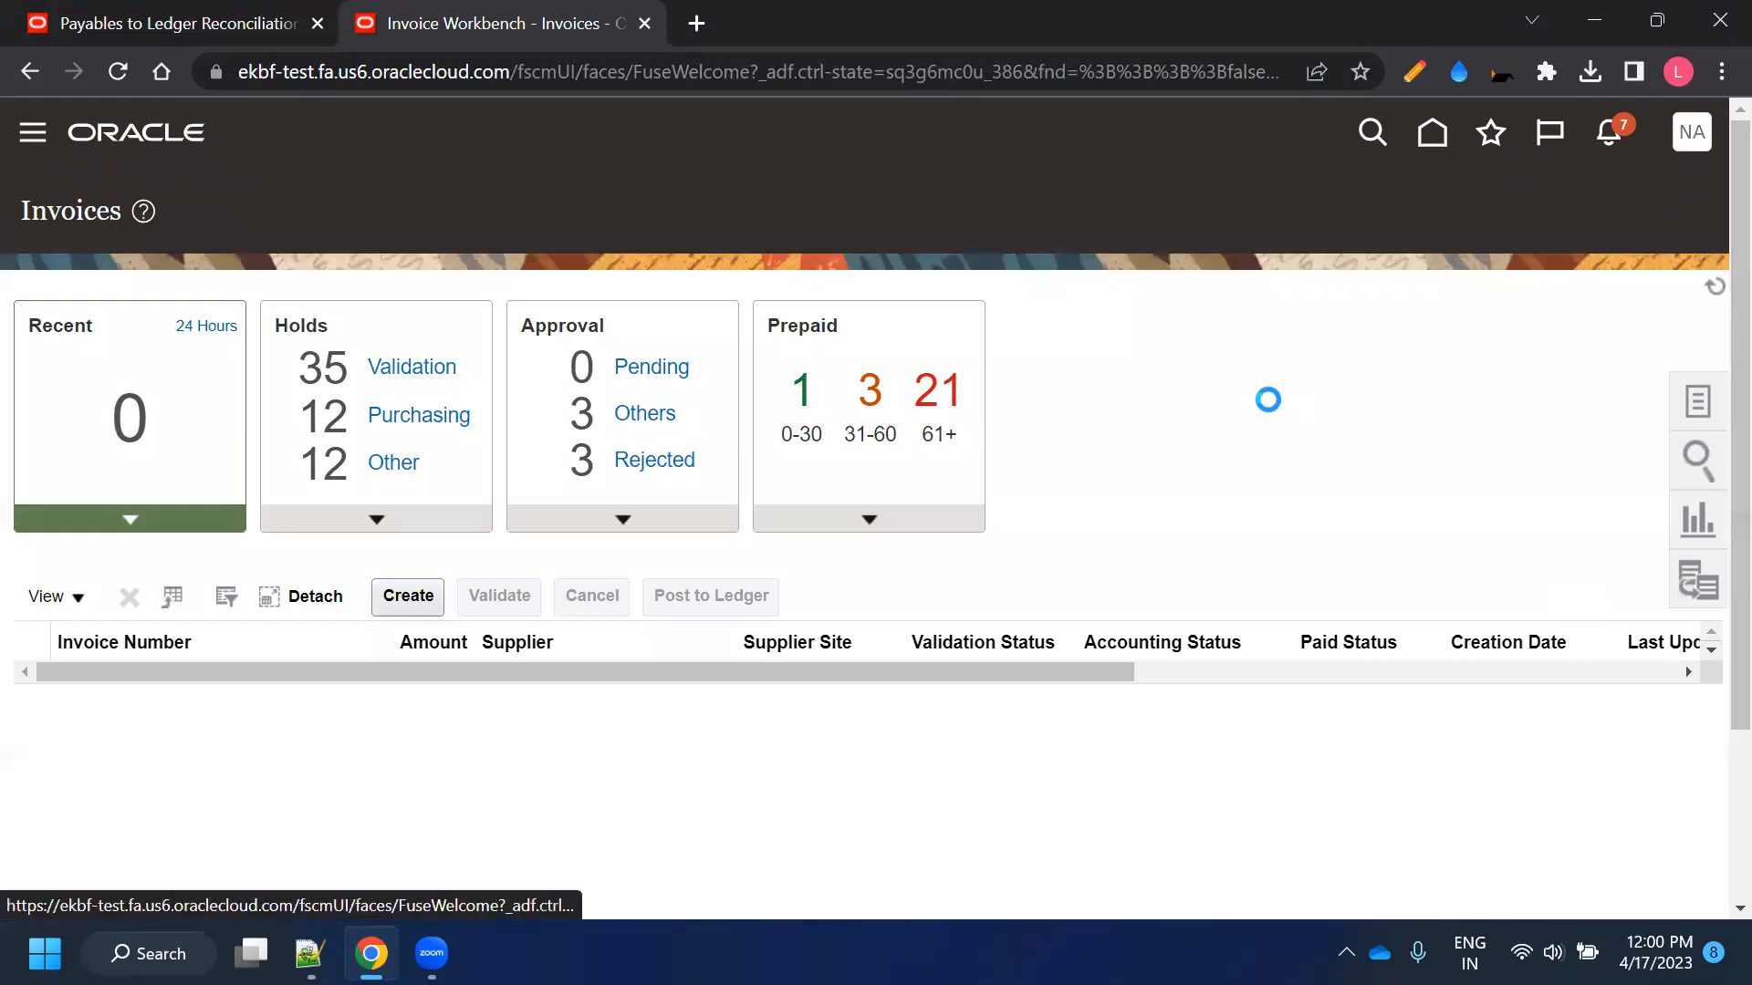
Search for invoice number INV-1 and open its invoice details
{"action": "left_click", "coordinate": [1517, 313]}
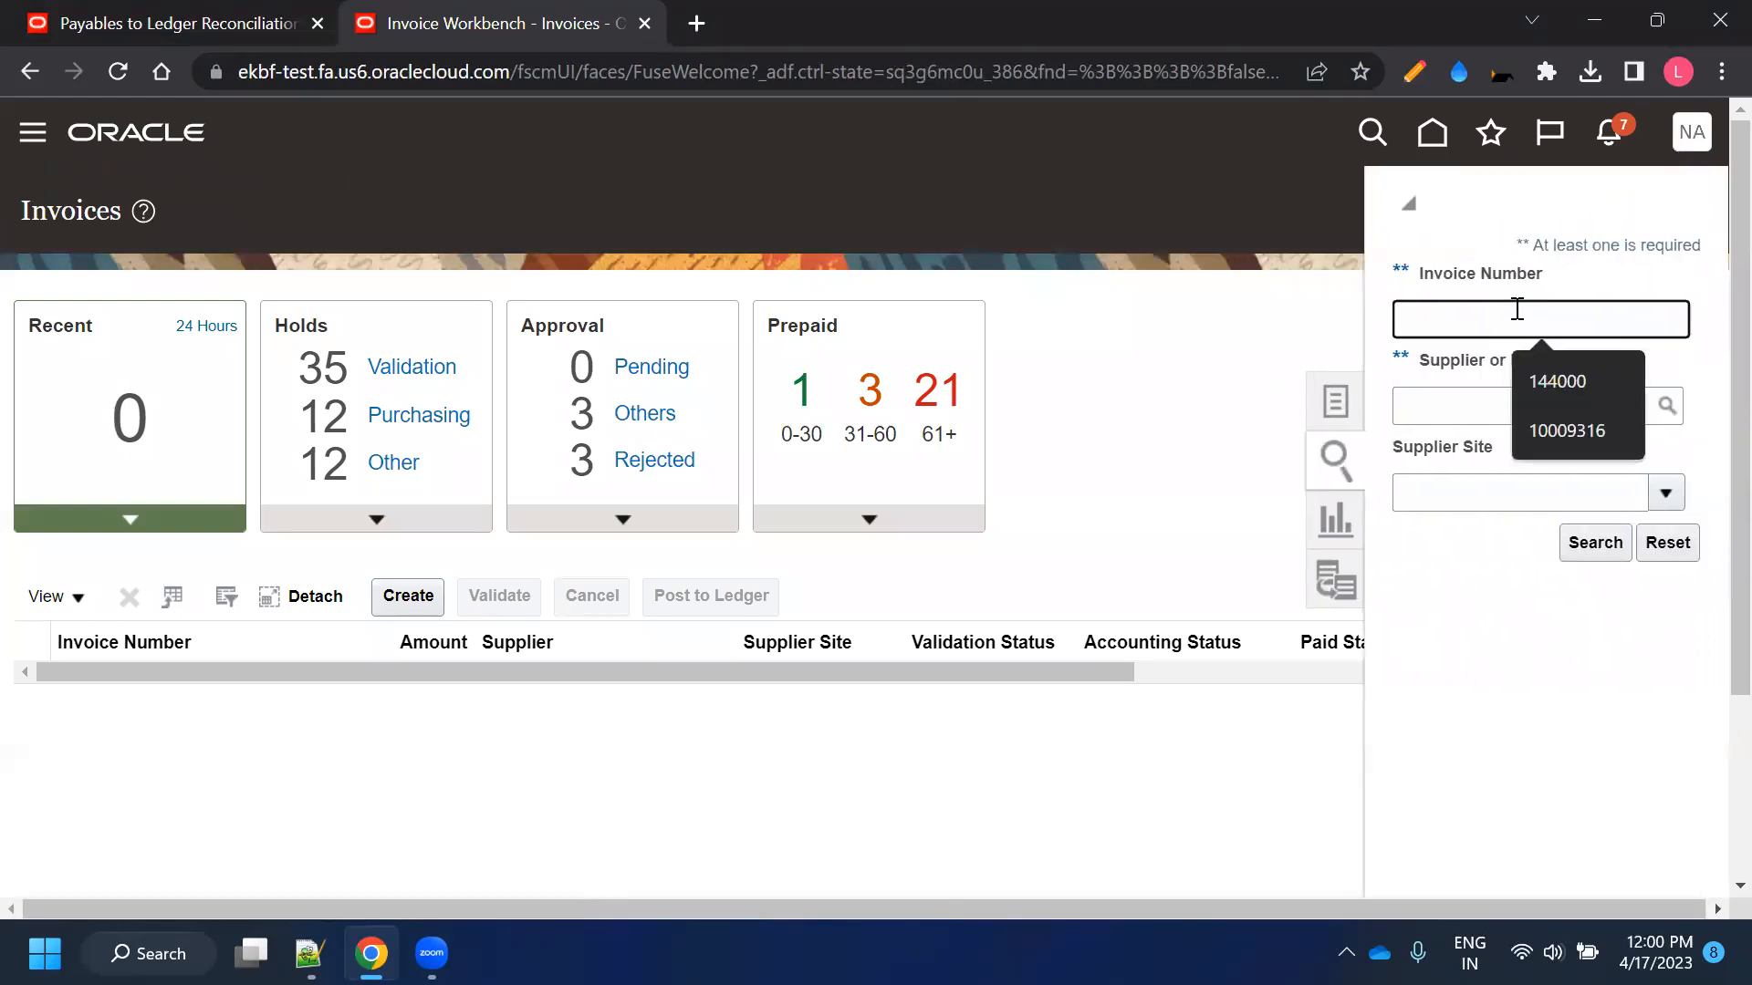
{"action": "type", "text": "INV-1"}
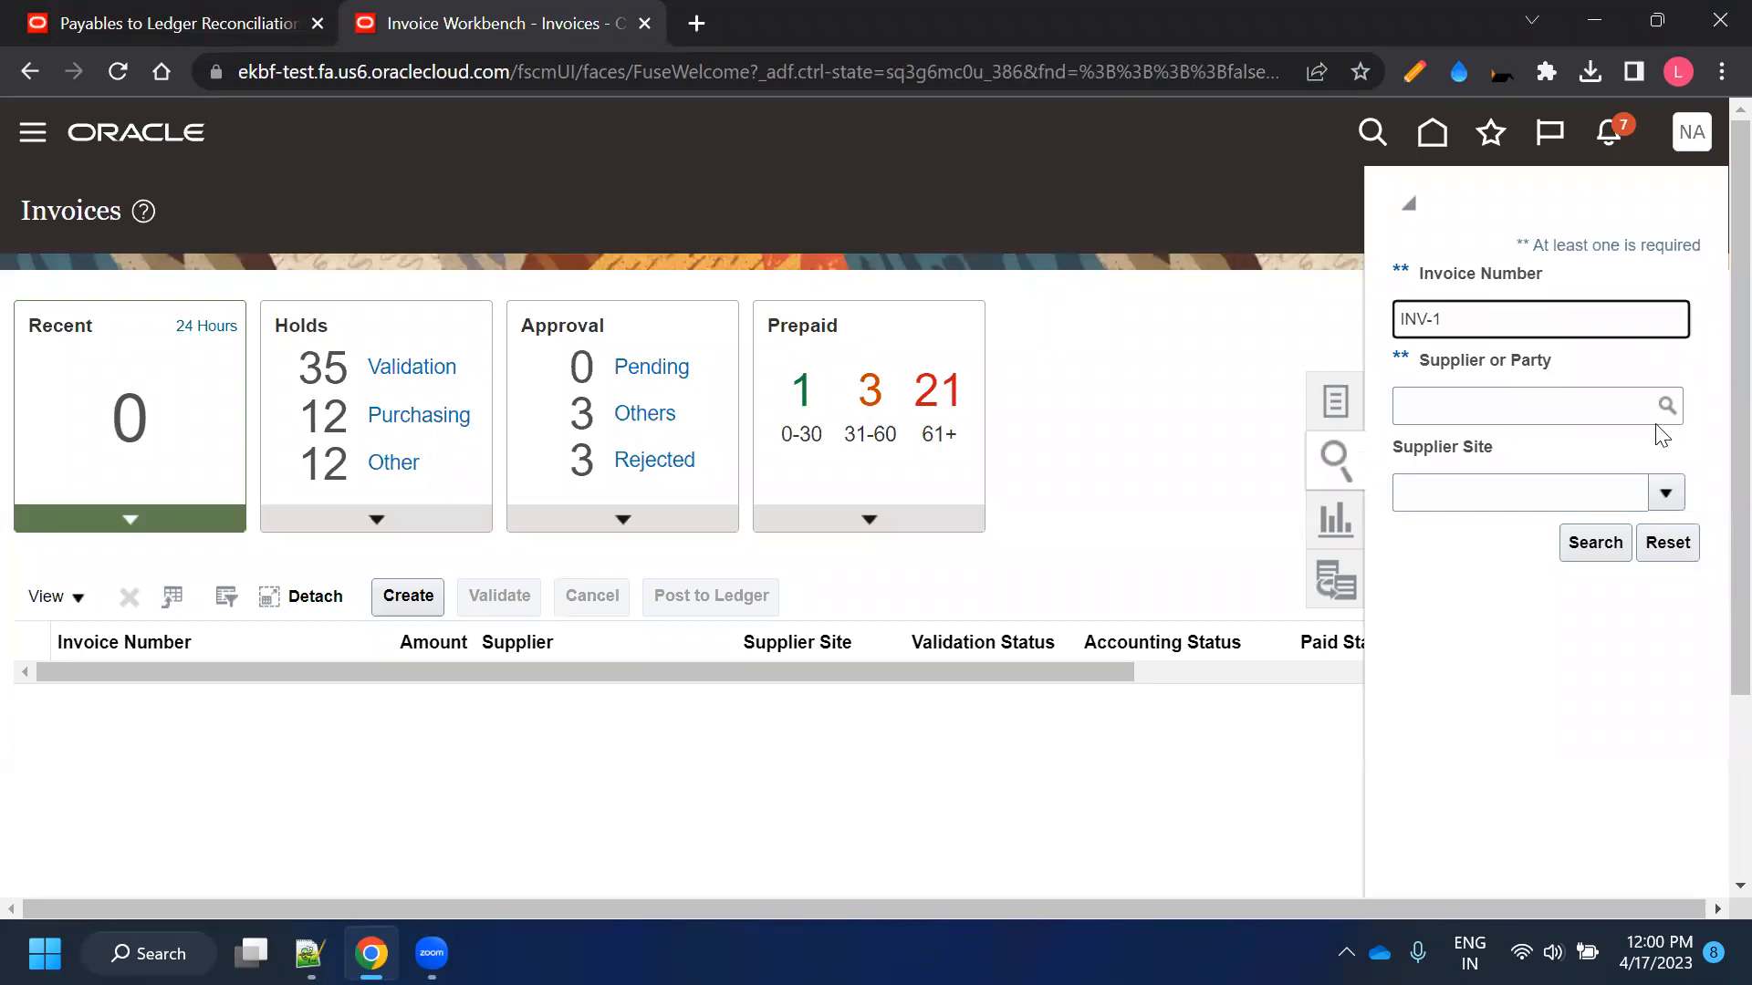
{"action": "key", "text": "Return"}
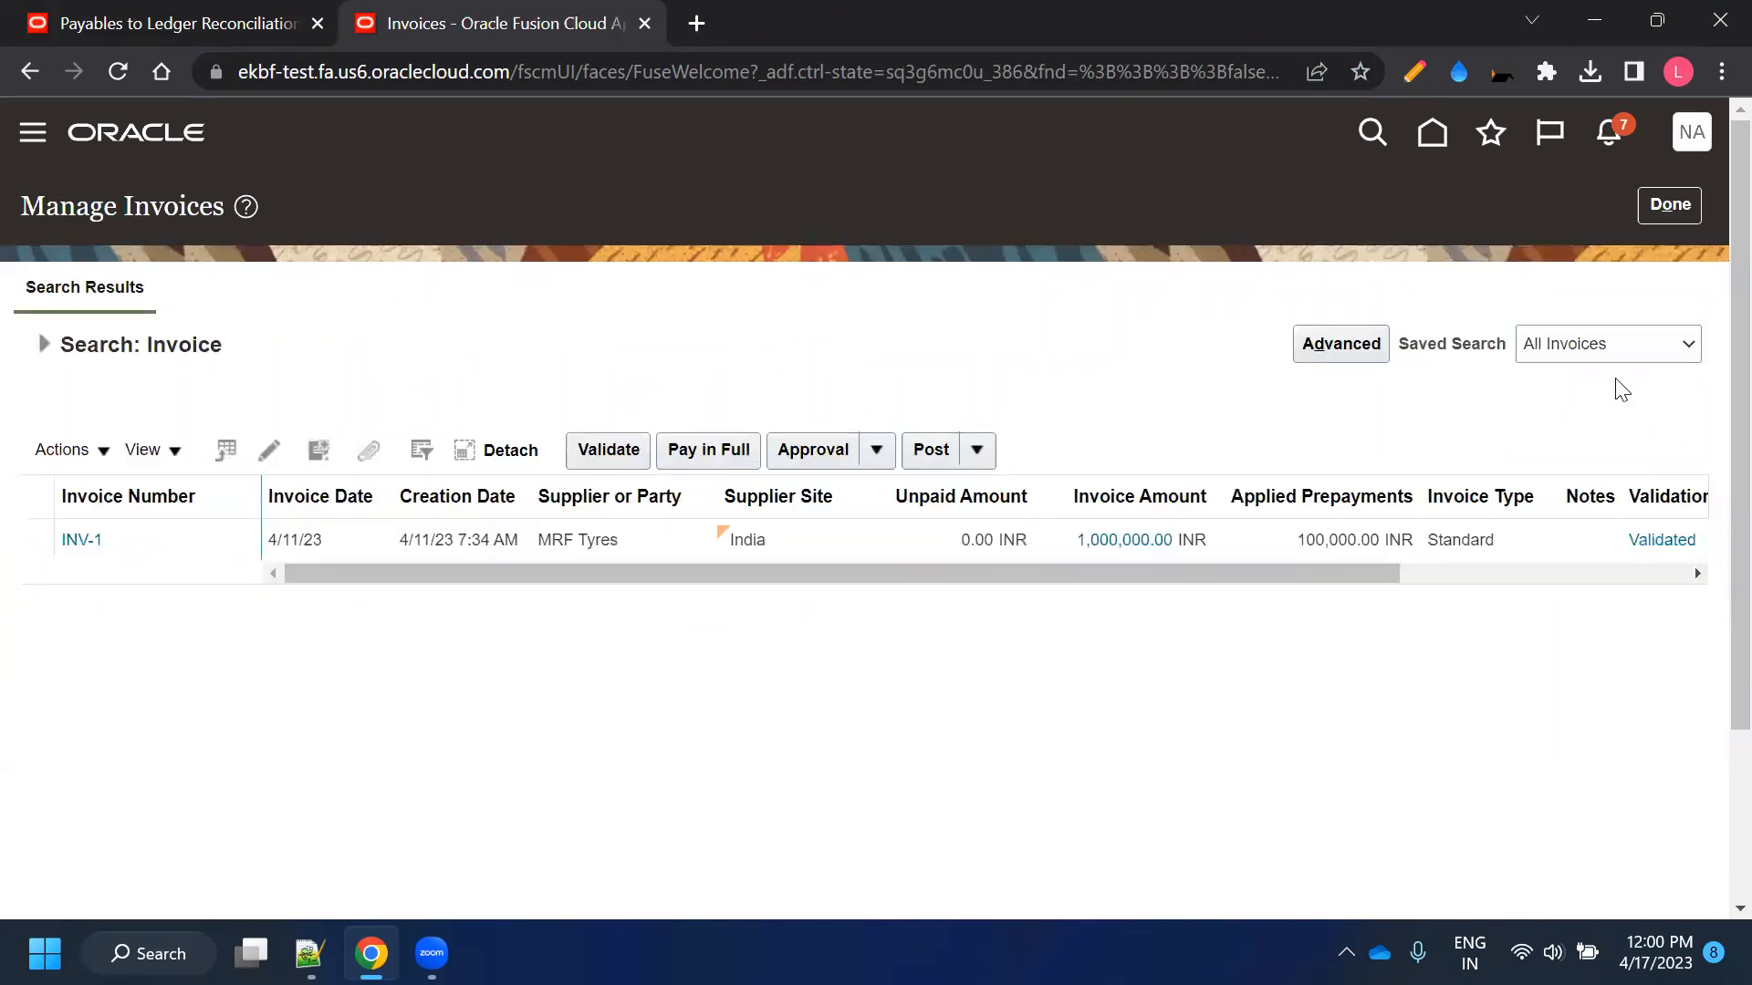
{"action": "left_click", "coordinate": [80, 540]}
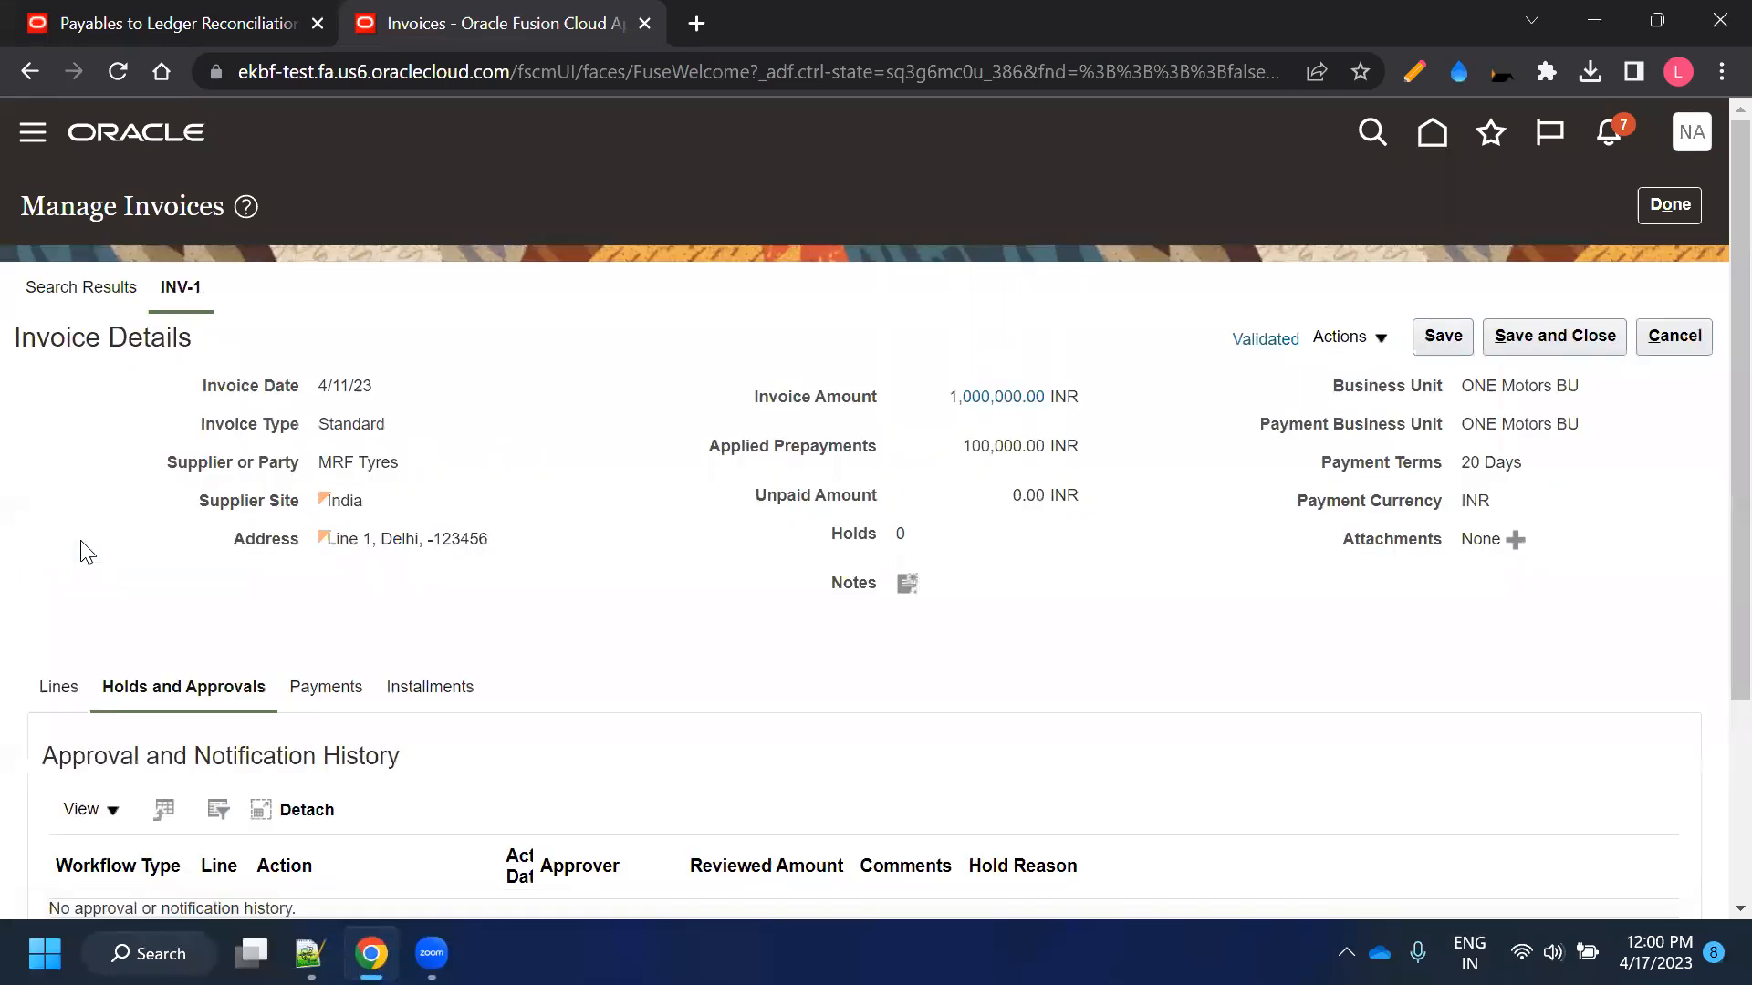
Open the invoice's status summary, bring up the annotation tools and clear the leftover red marks
{"action": "left_click", "coordinate": [1266, 340]}
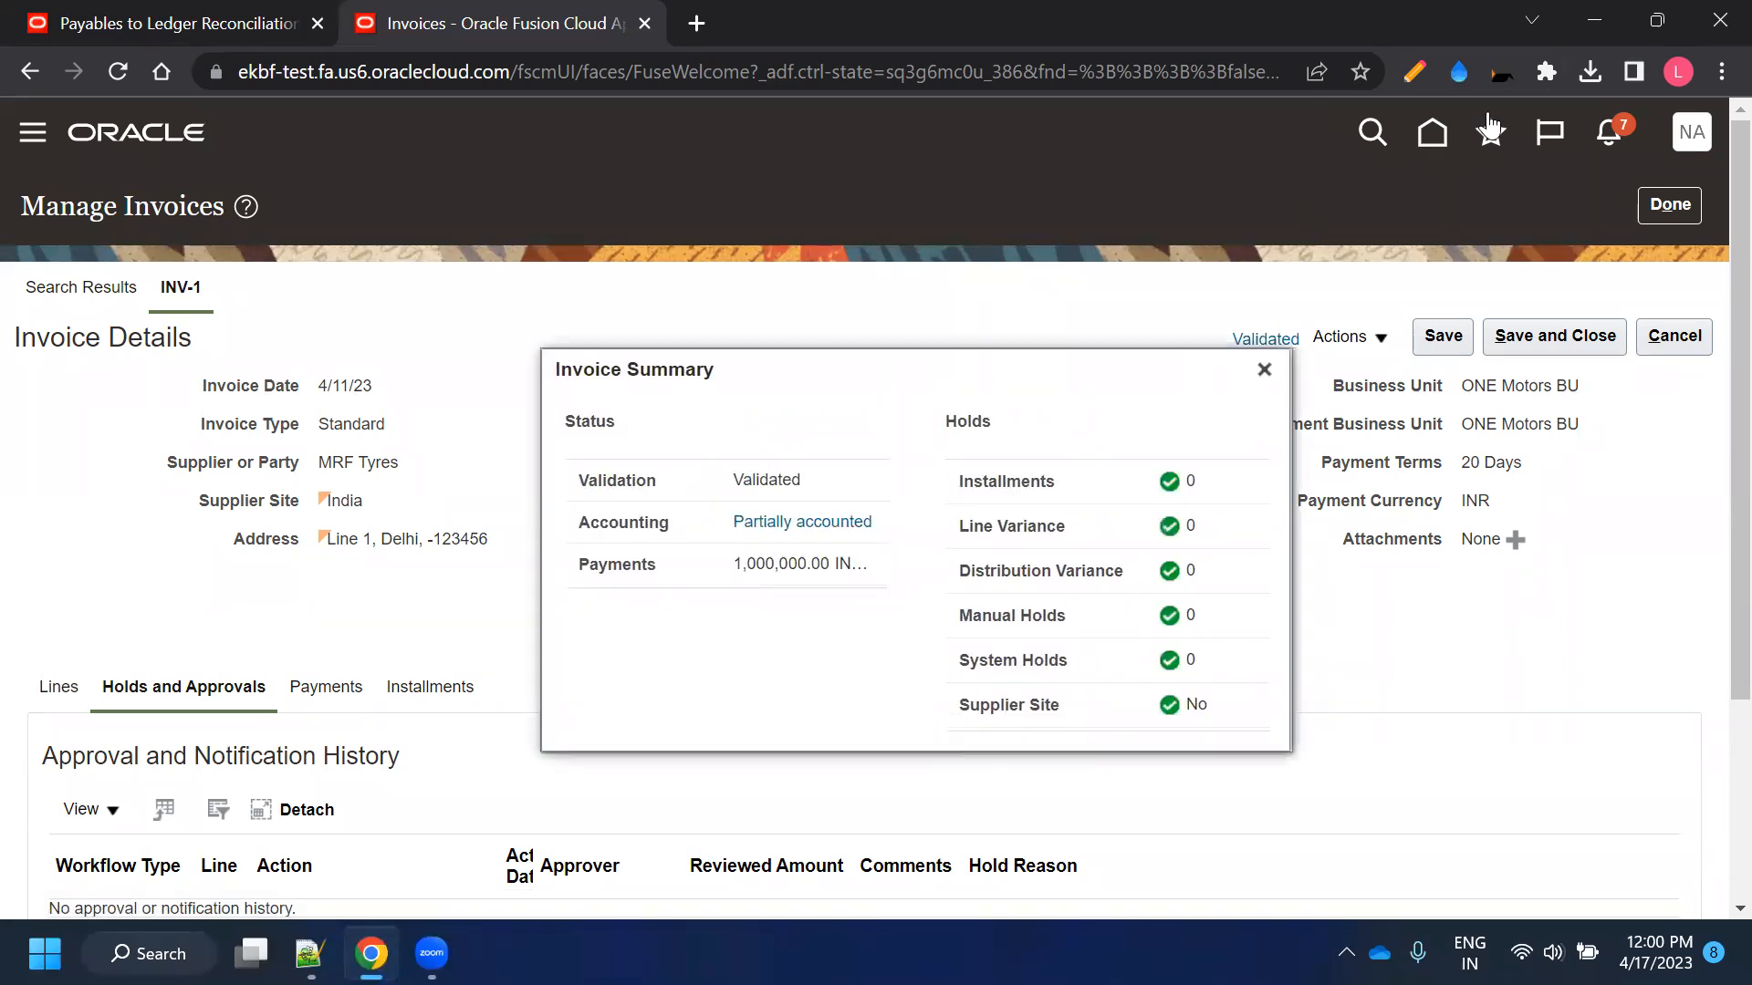
{"action": "left_click", "coordinate": [1459, 73]}
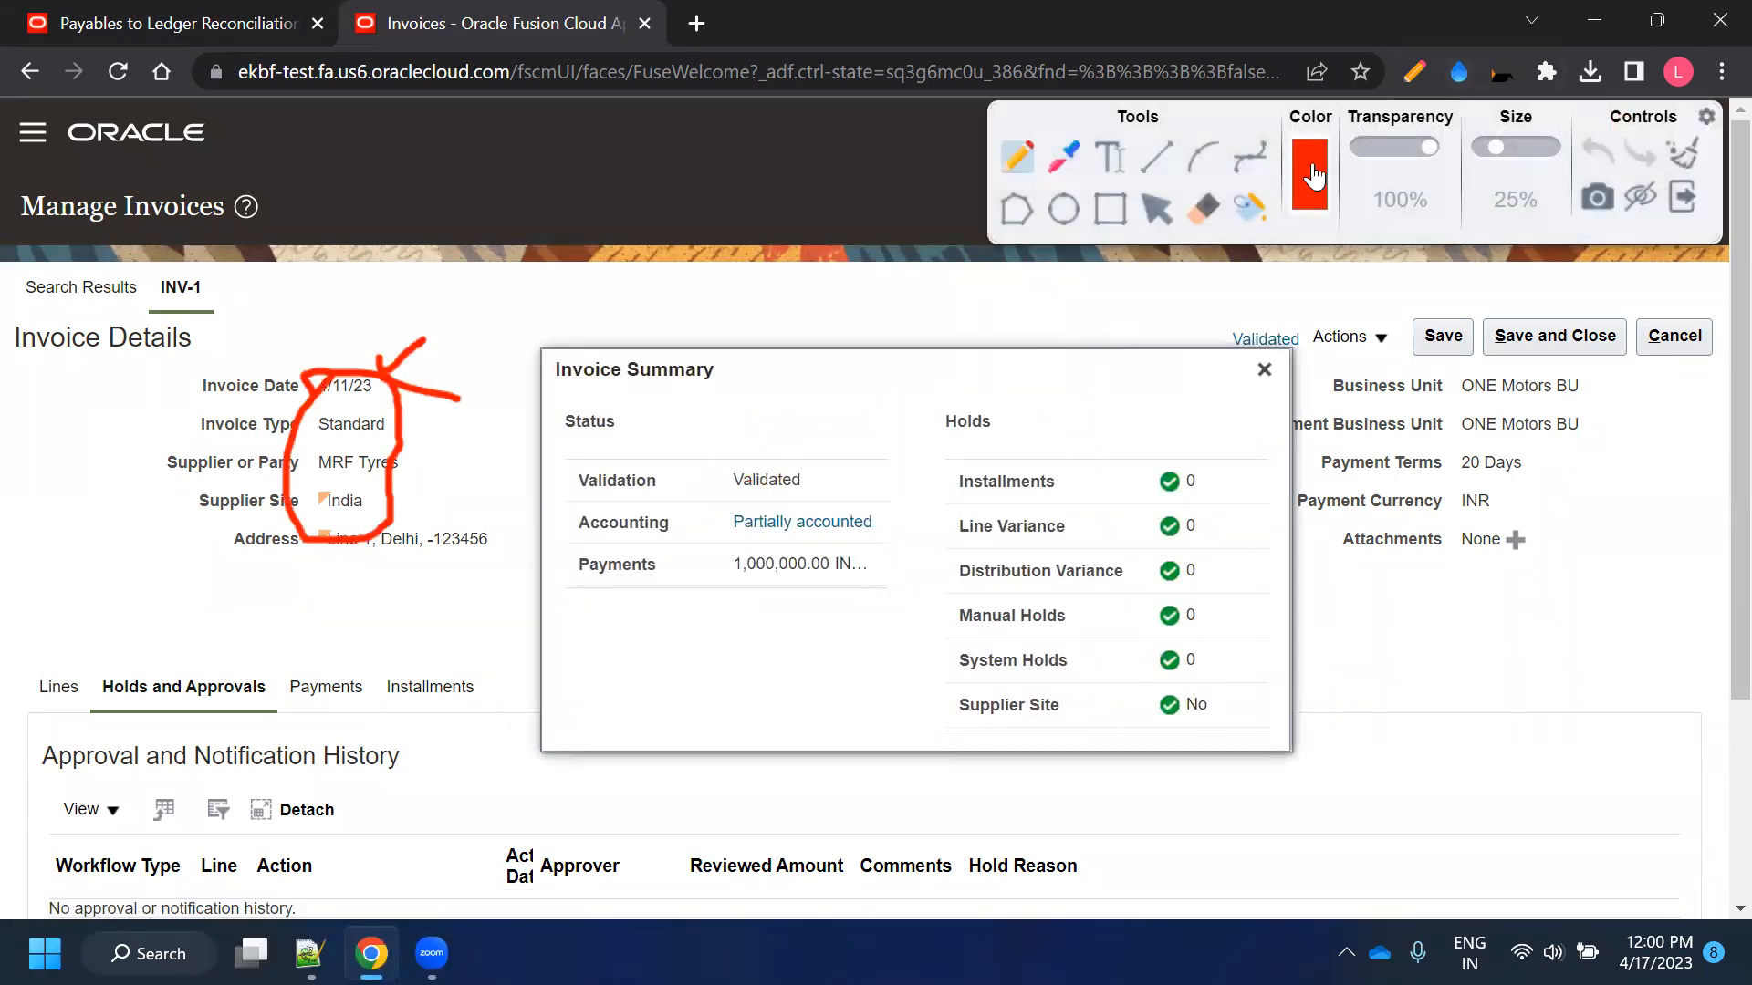
{"action": "left_click", "coordinate": [1683, 153]}
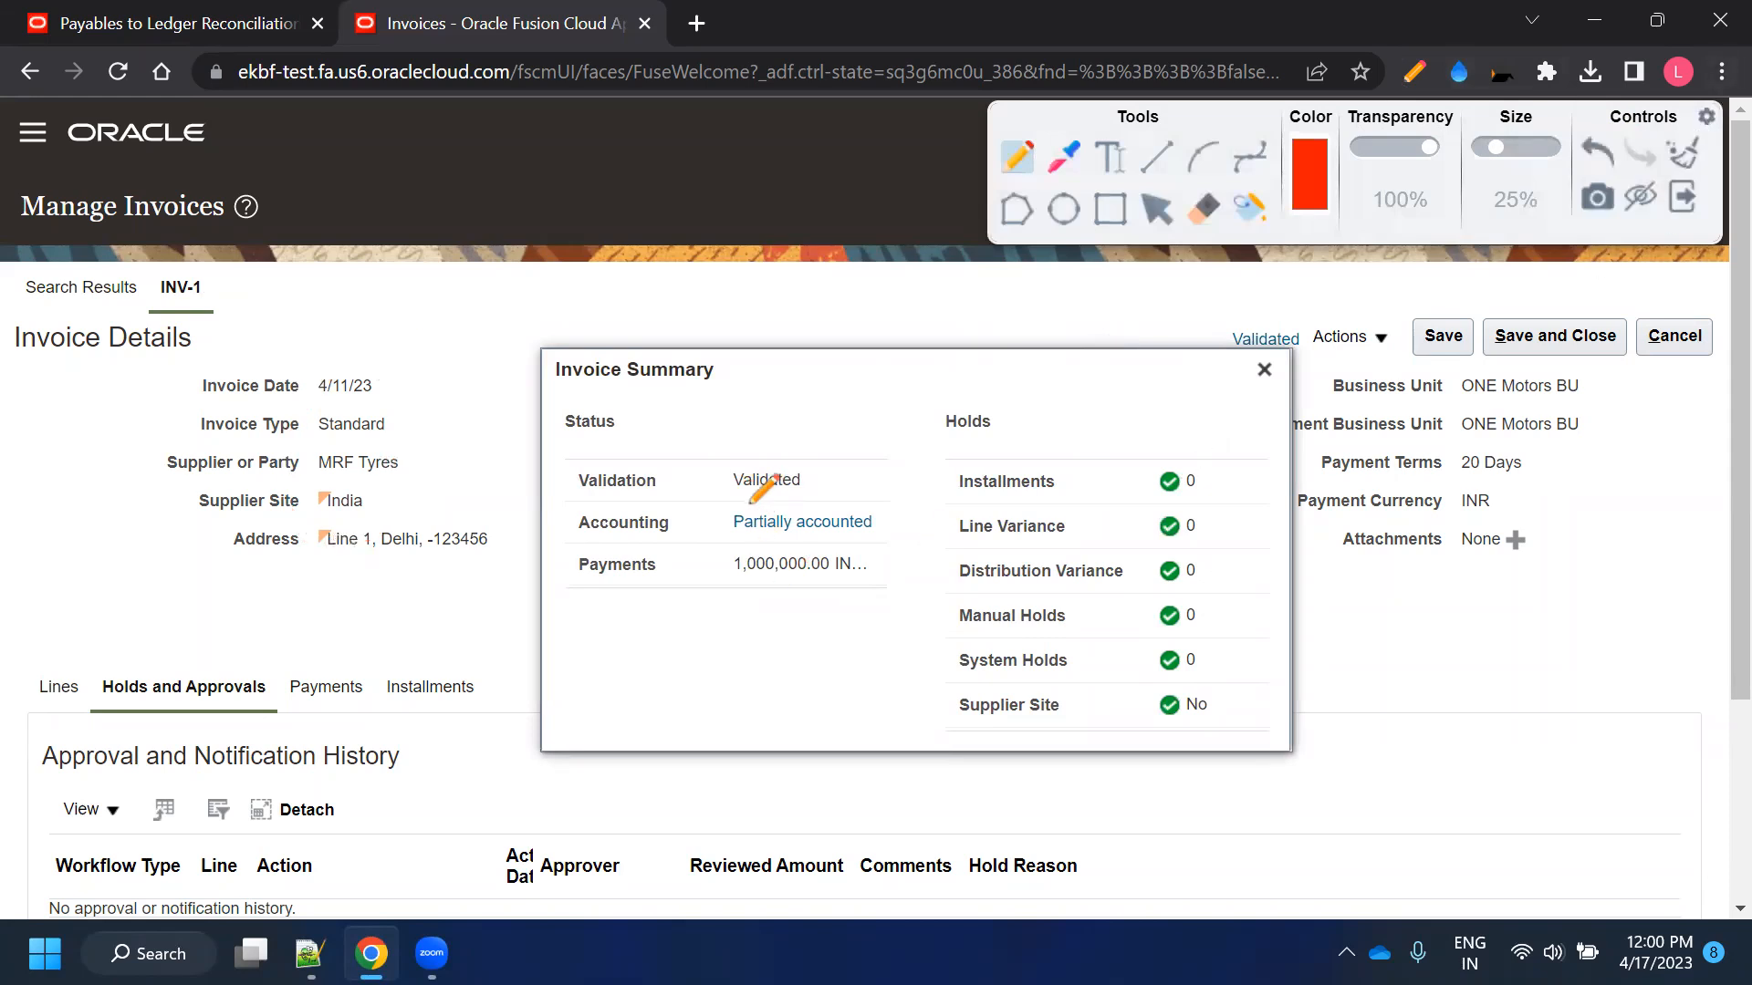
Circle the Accounting status in INV-1's invoice summary in red pencil and clear the mark
{"action": "mouse_move", "coordinate": [722, 507]}
{"action": "left_mouse_down"}
{"action": "mouse_move", "coordinate": [875, 495]}
{"action": "mouse_move", "coordinate": [911, 513]}
{"action": "mouse_move", "coordinate": [876, 541]}
{"action": "mouse_move", "coordinate": [793, 551]}
{"action": "mouse_move", "coordinate": [711, 533]}
{"action": "mouse_move", "coordinate": [704, 518]}
{"action": "mouse_move", "coordinate": [733, 509]}
{"action": "left_mouse_up"}
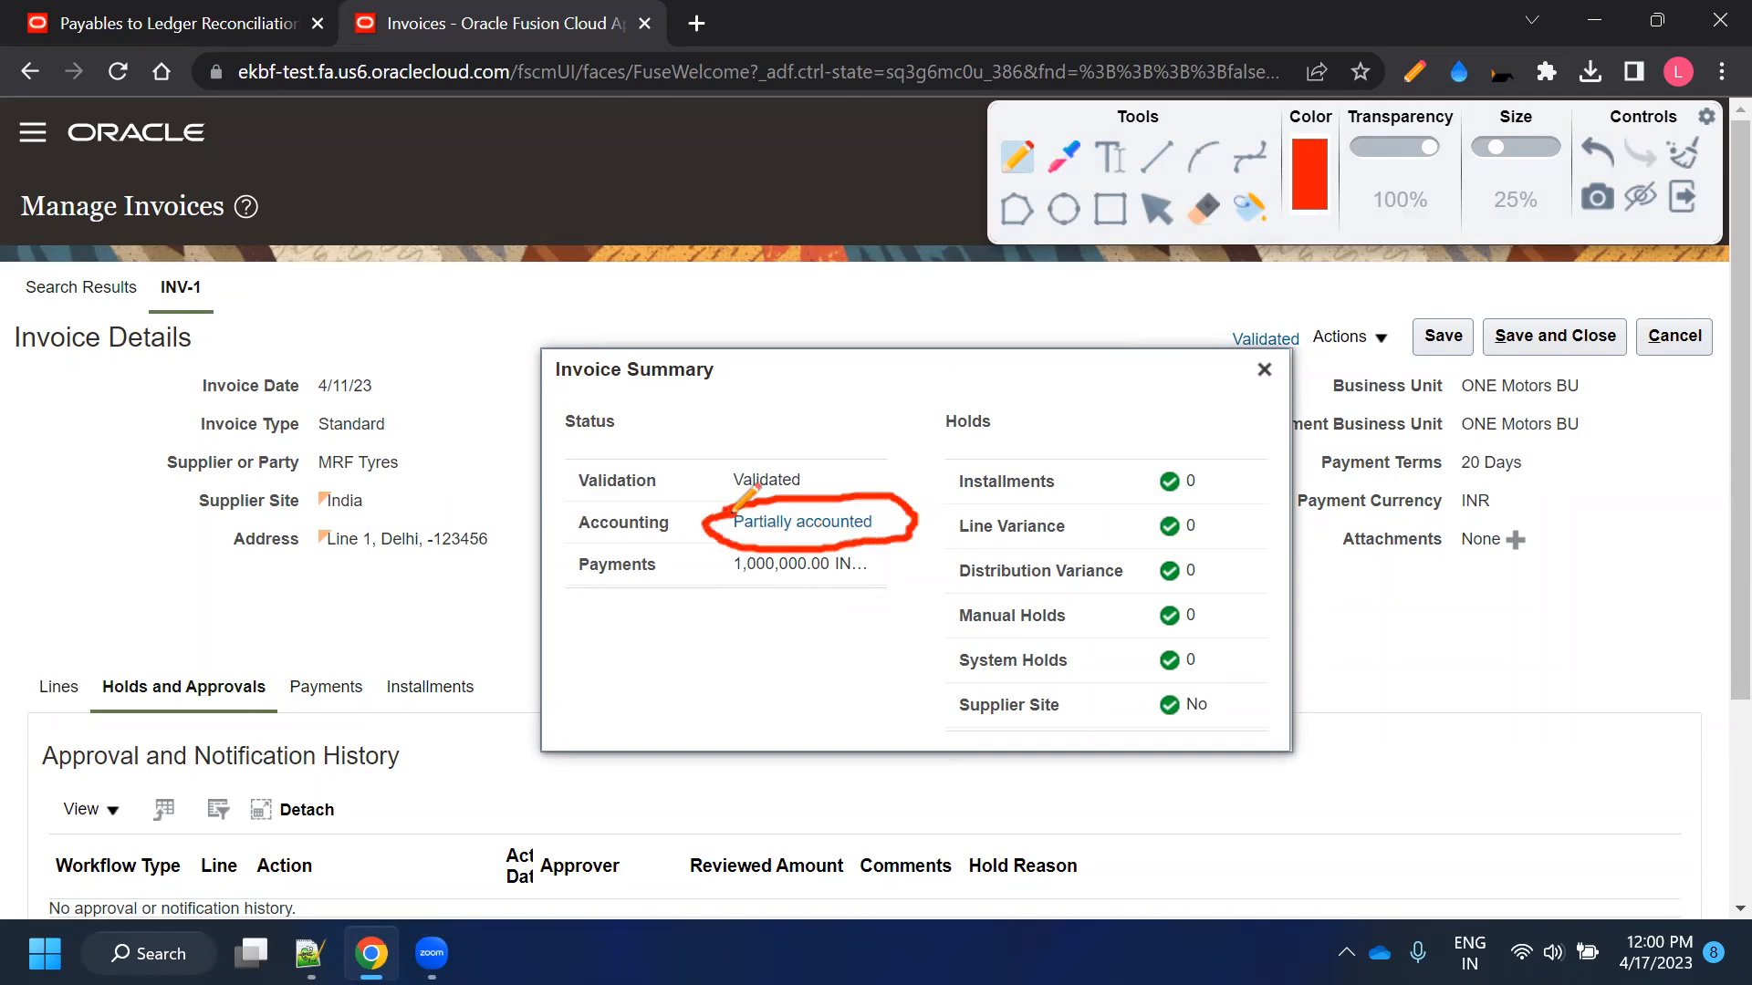
{"action": "key", "text": "ctrl+plus"}
{"action": "key", "text": "ctrl+plus"}
{"action": "key", "text": "ctrl+plus"}
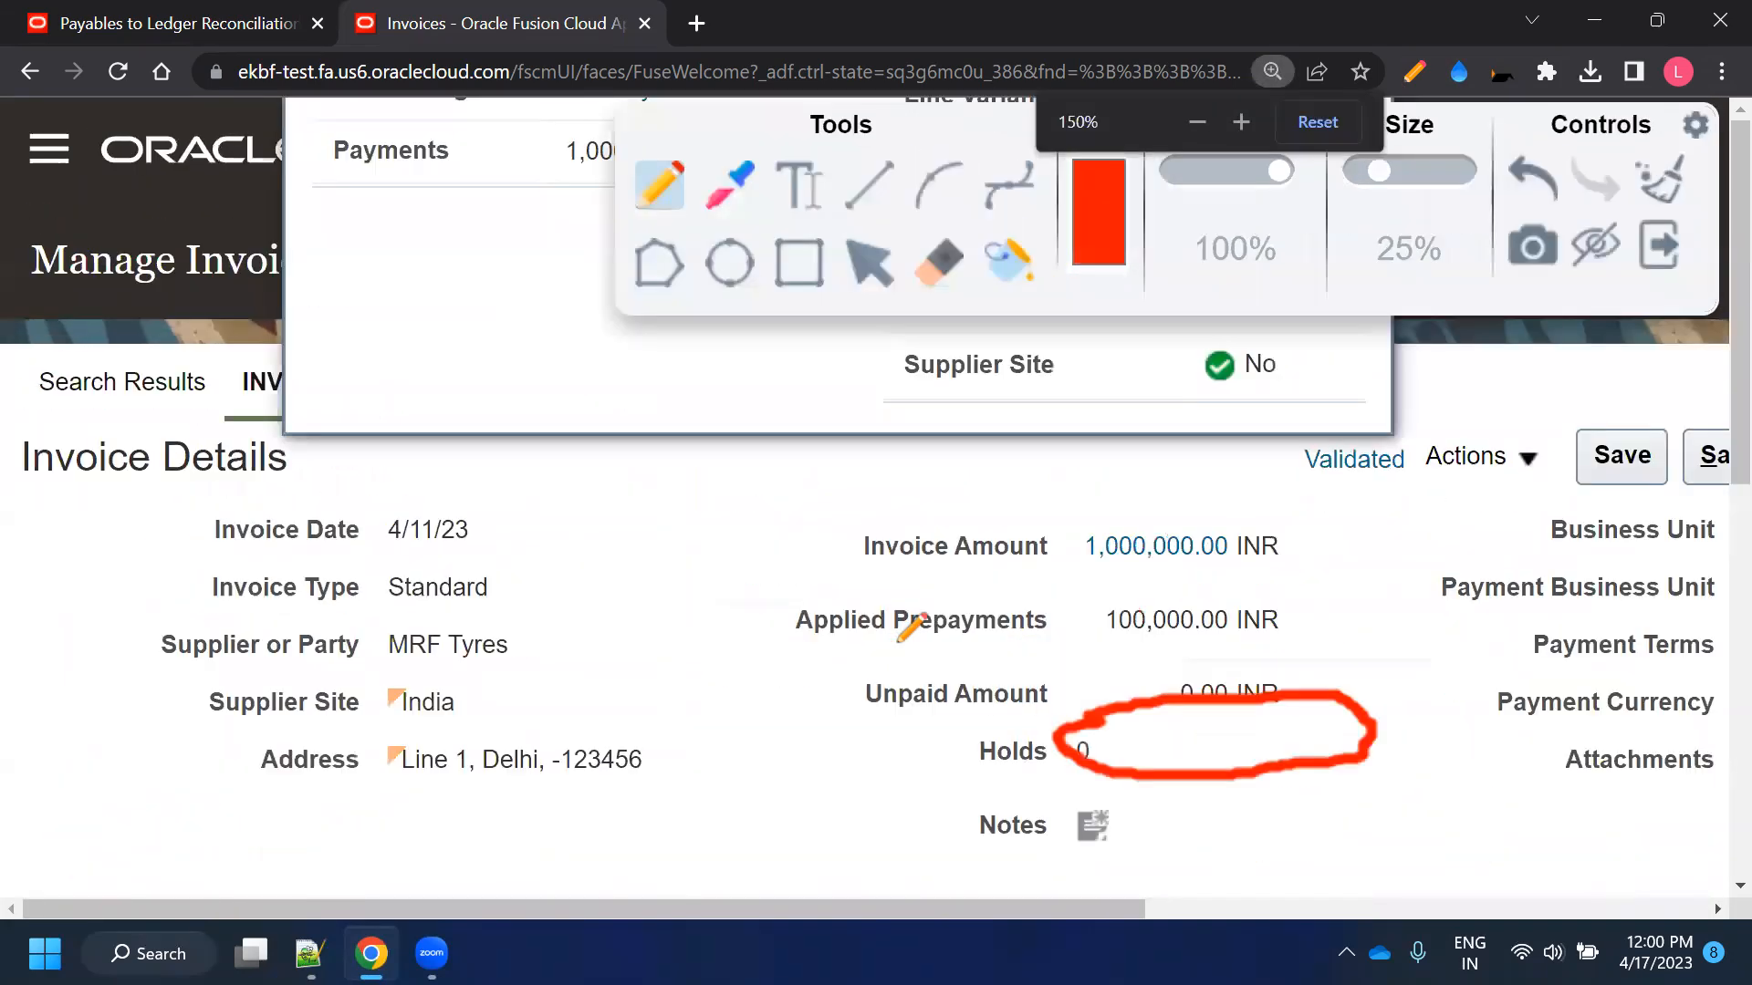
{"action": "key", "text": "ctrl+minus"}
{"action": "key", "text": "ctrl+minus"}
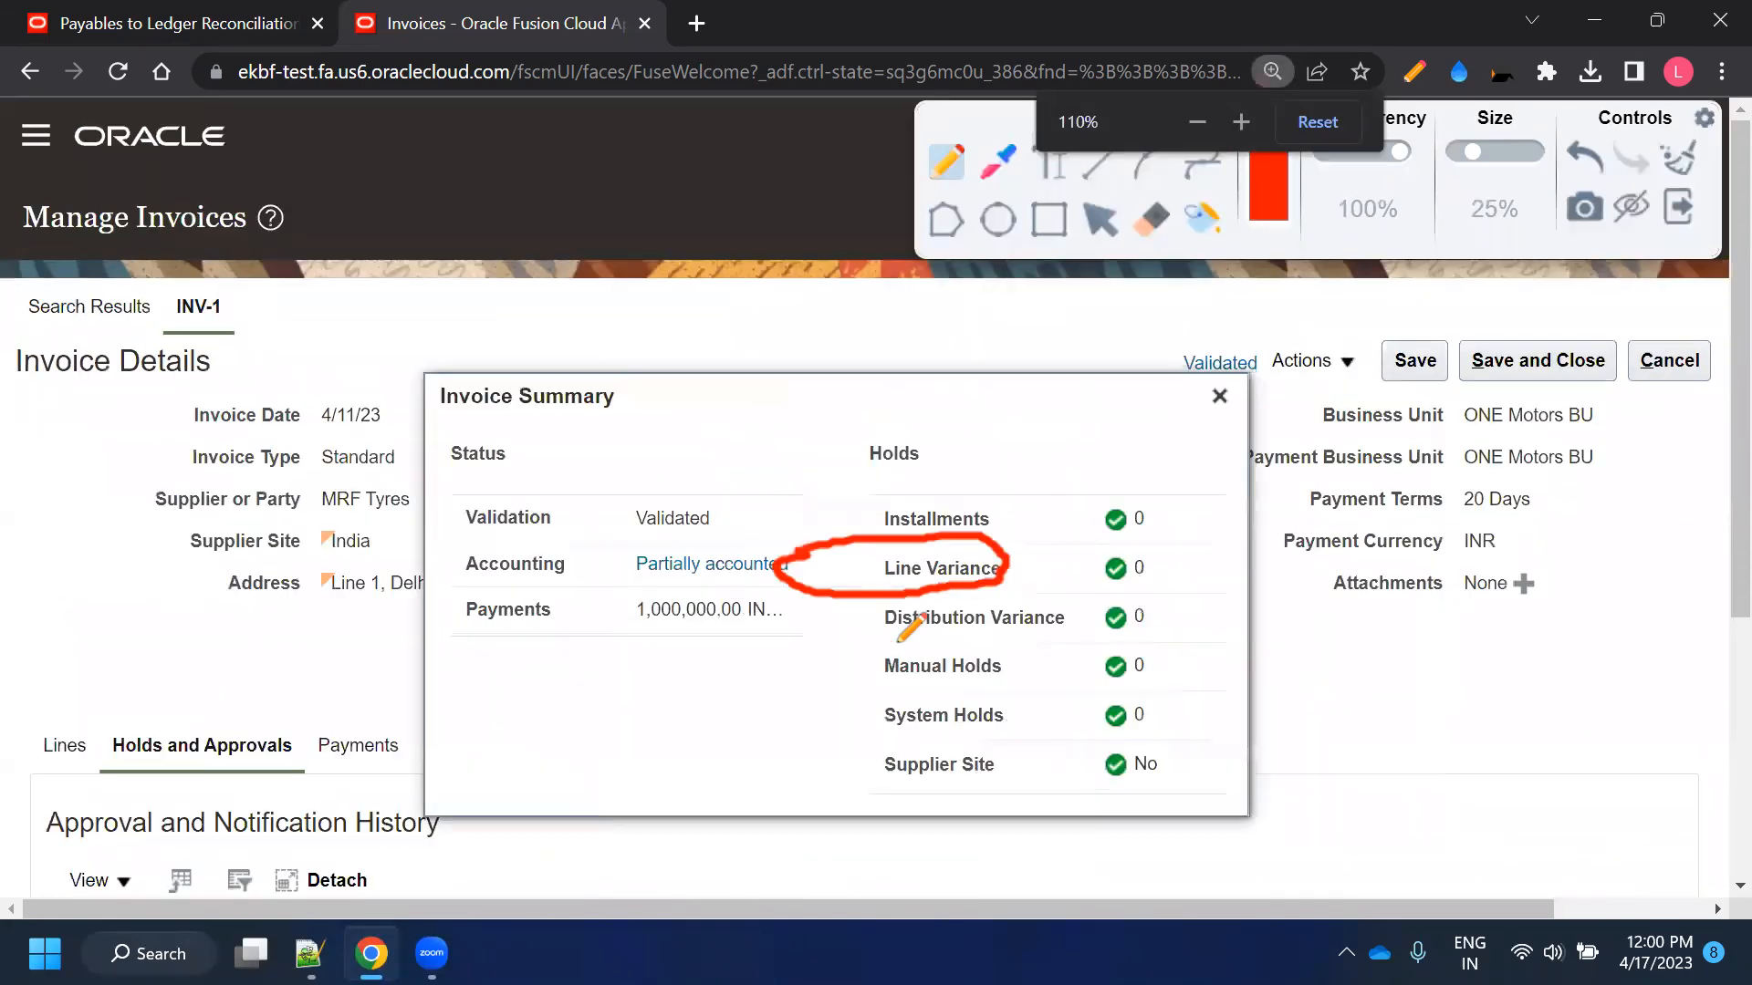
{"action": "key", "text": "ctrl+minus"}
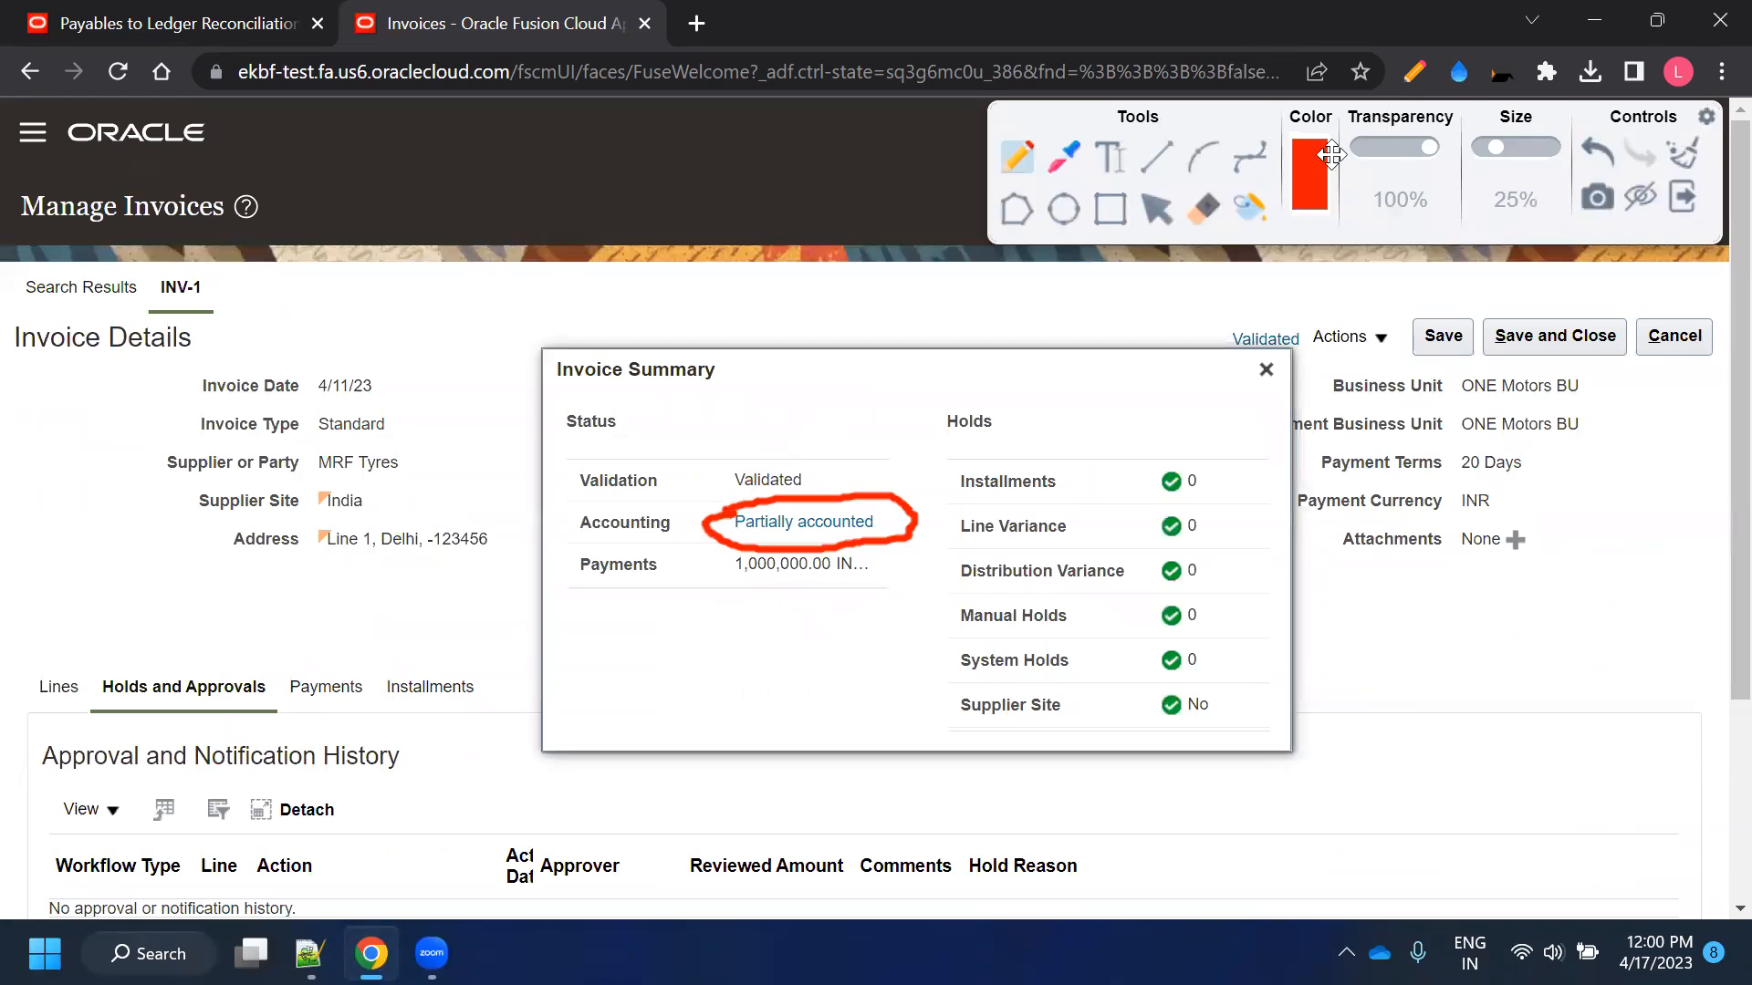
{"action": "left_click", "coordinate": [1685, 155]}
{"action": "left_click", "coordinate": [1155, 221]}
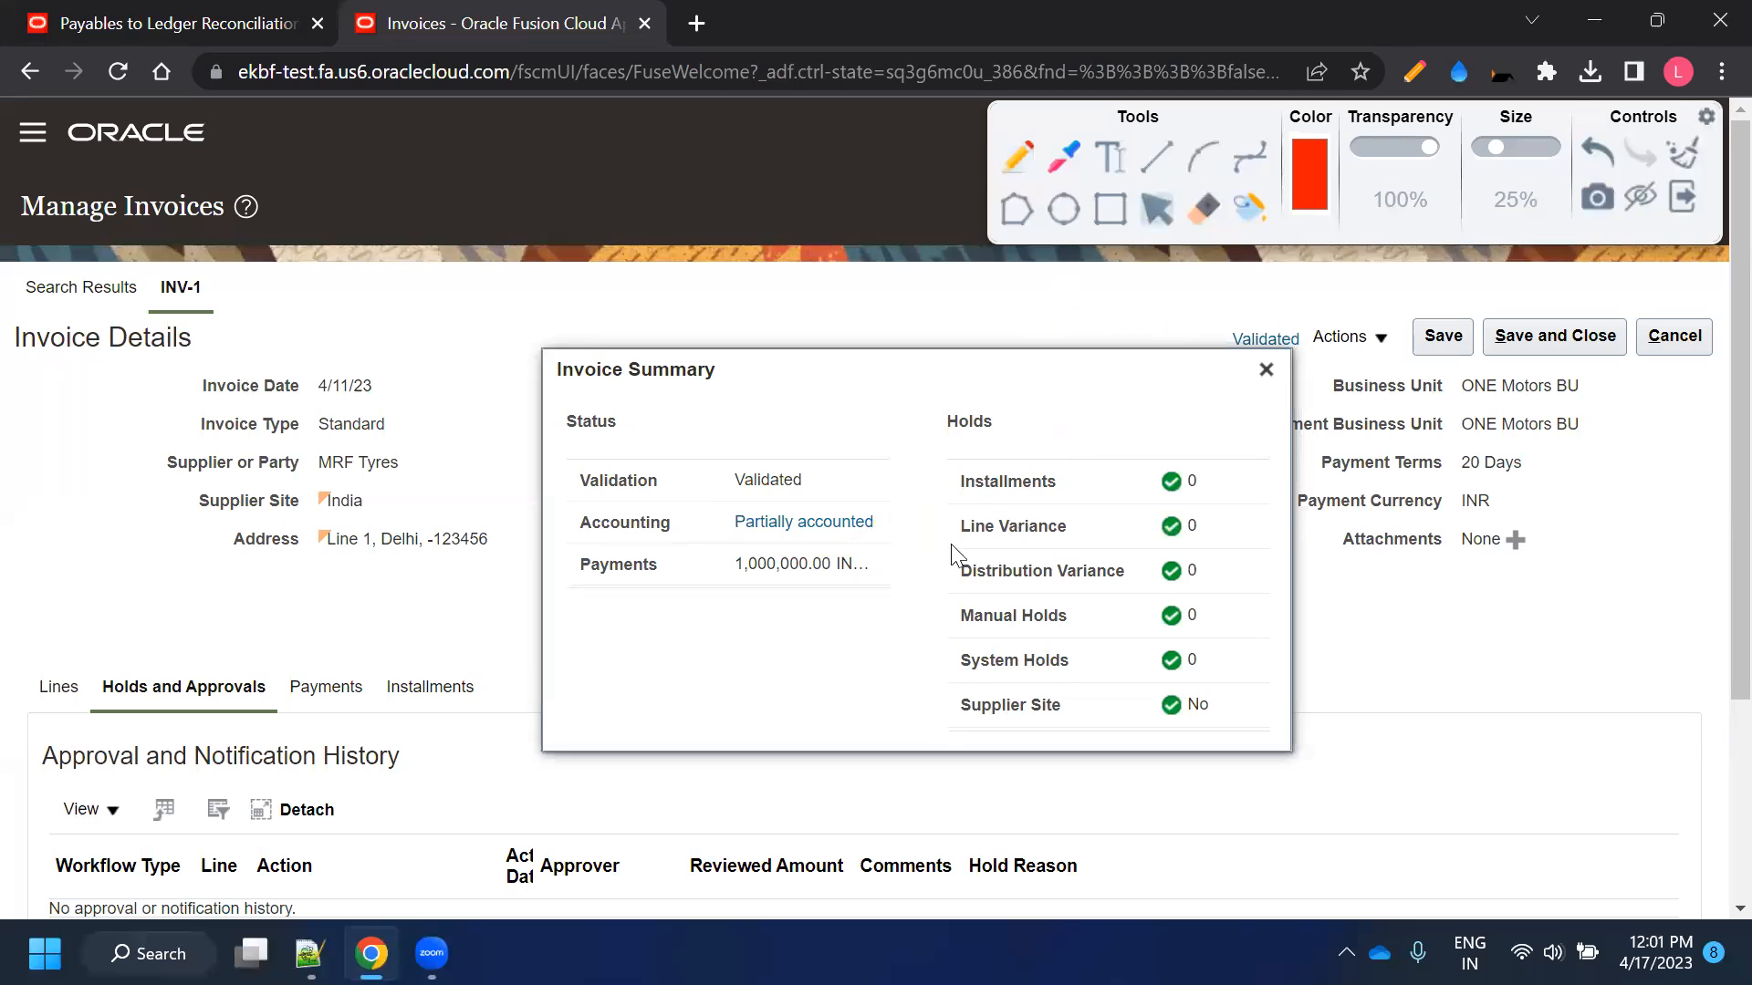
View the accounting lines behind INV-1's accounting status, close them and exit the annotation tools
{"action": "left_click", "coordinate": [794, 523]}
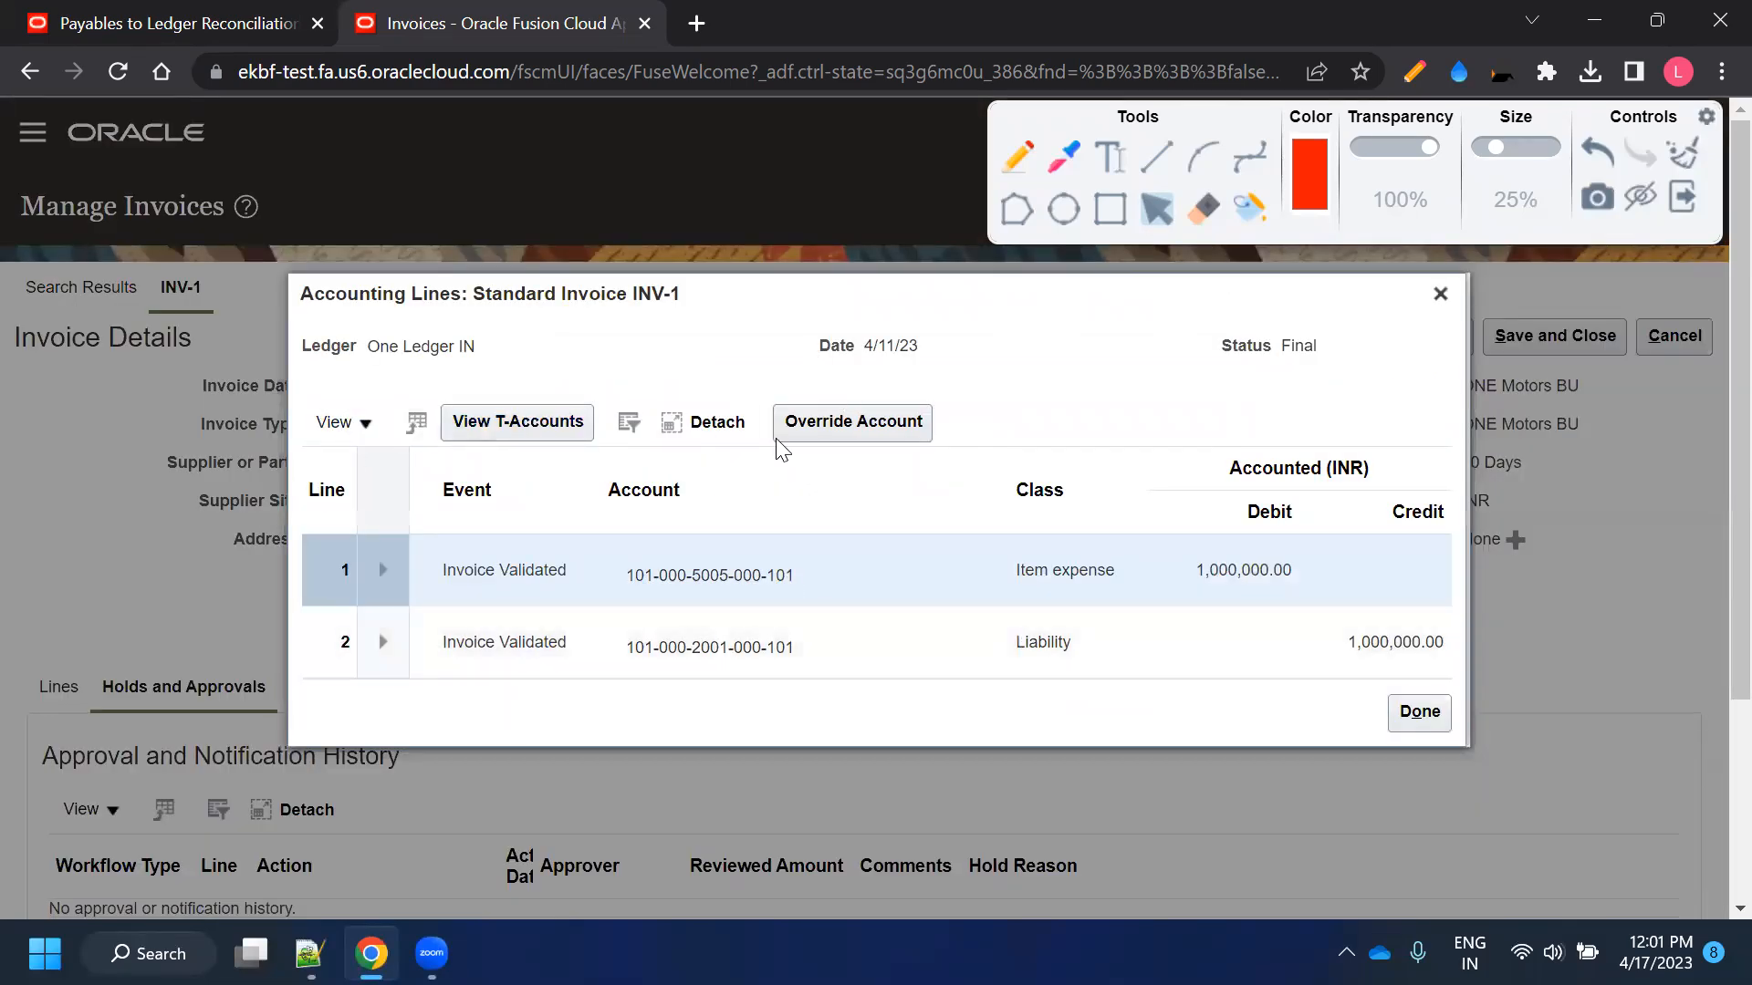
{"action": "left_click", "coordinate": [1438, 295]}
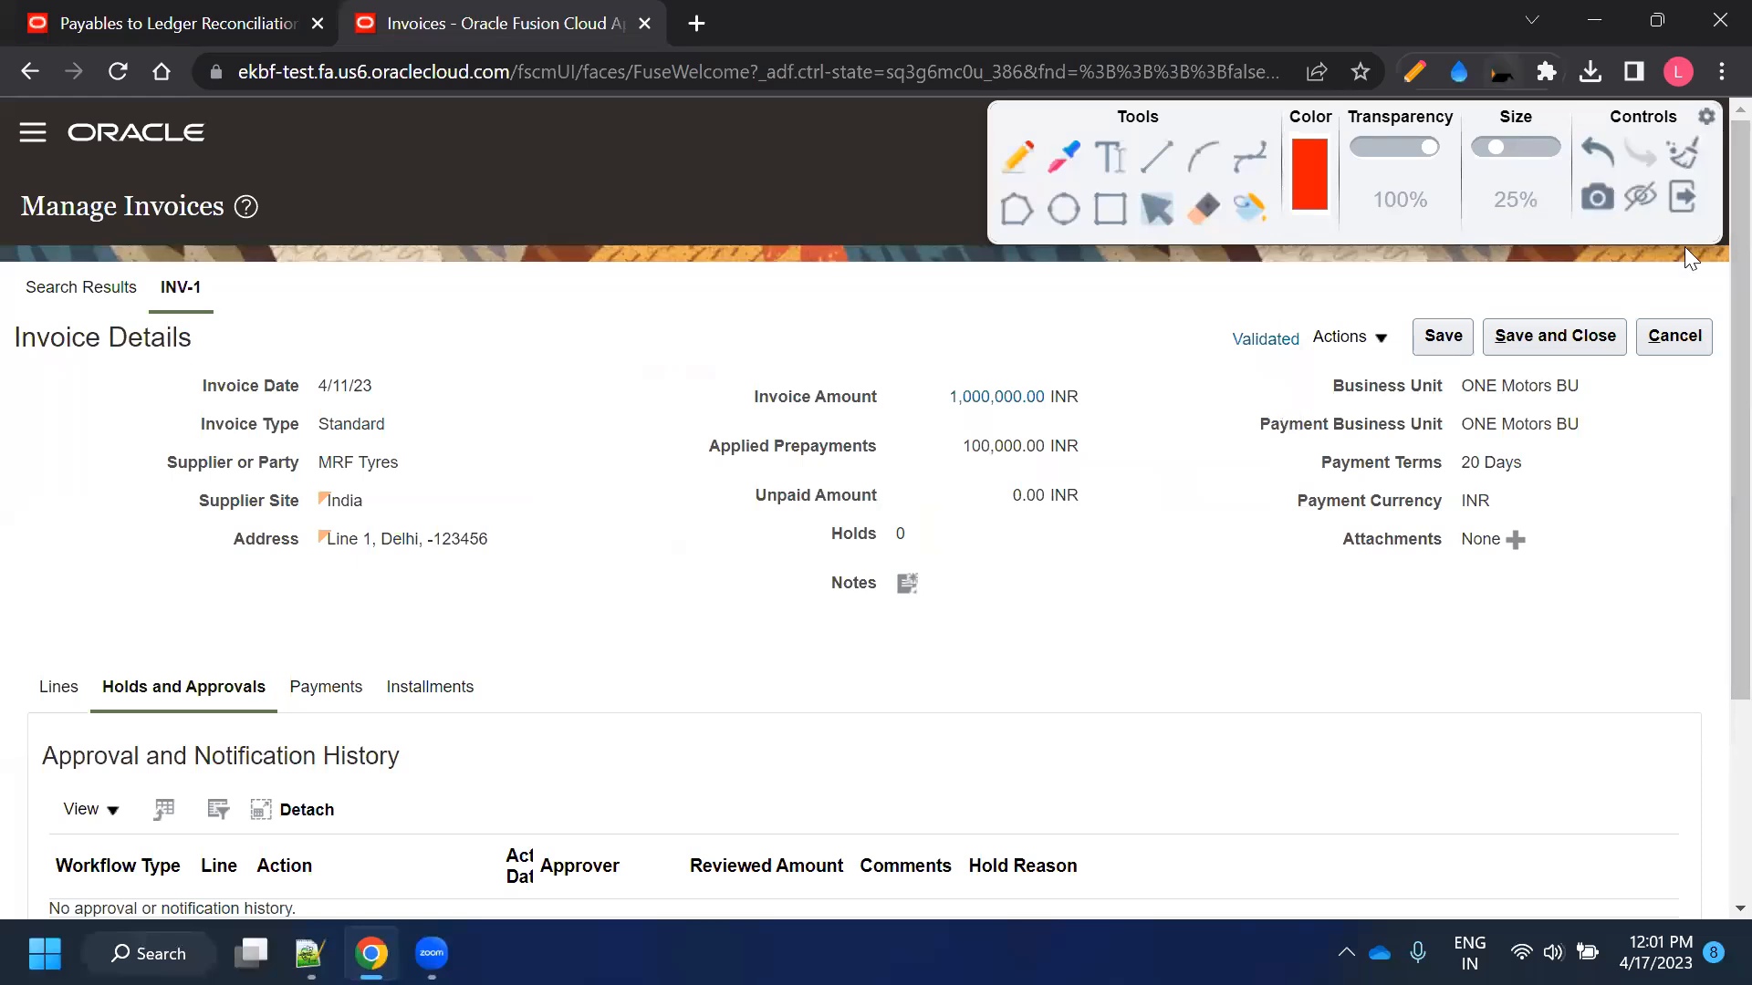
{"action": "left_click", "coordinate": [1684, 198]}
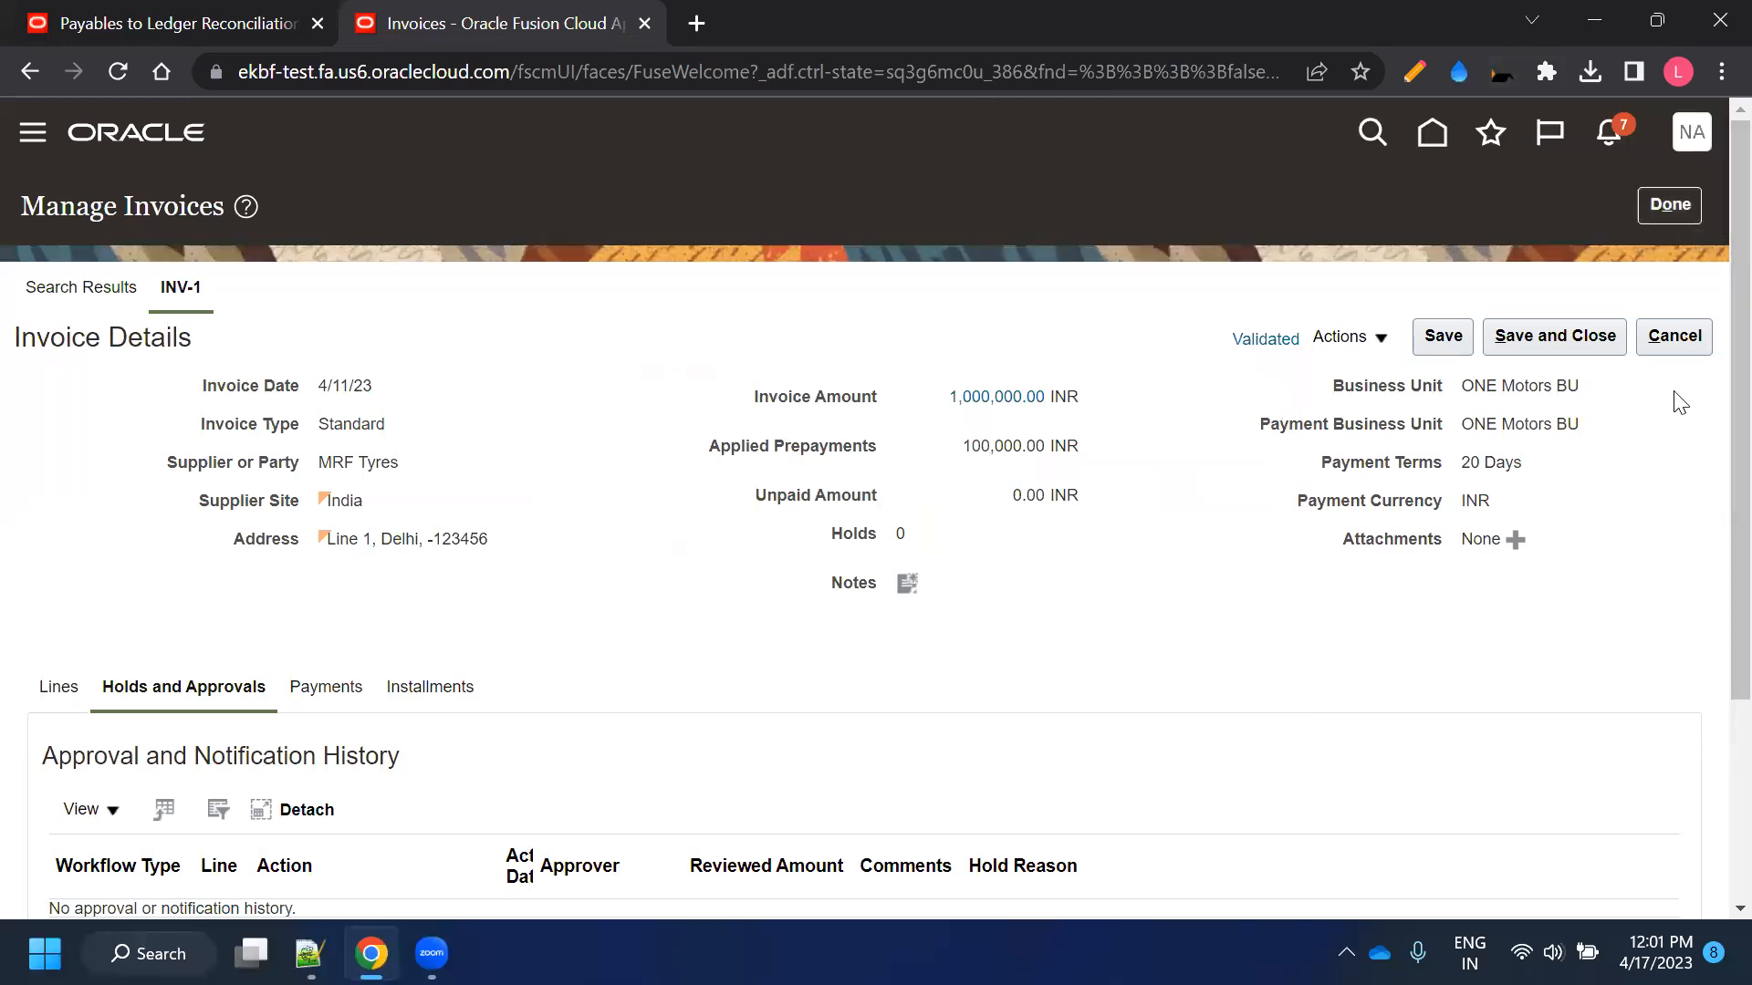
Create the accounting for invoice INV-1 and view its accounting lines
{"action": "left_click", "coordinate": [1342, 337]}
{"action": "left_click", "coordinate": [1405, 628]}
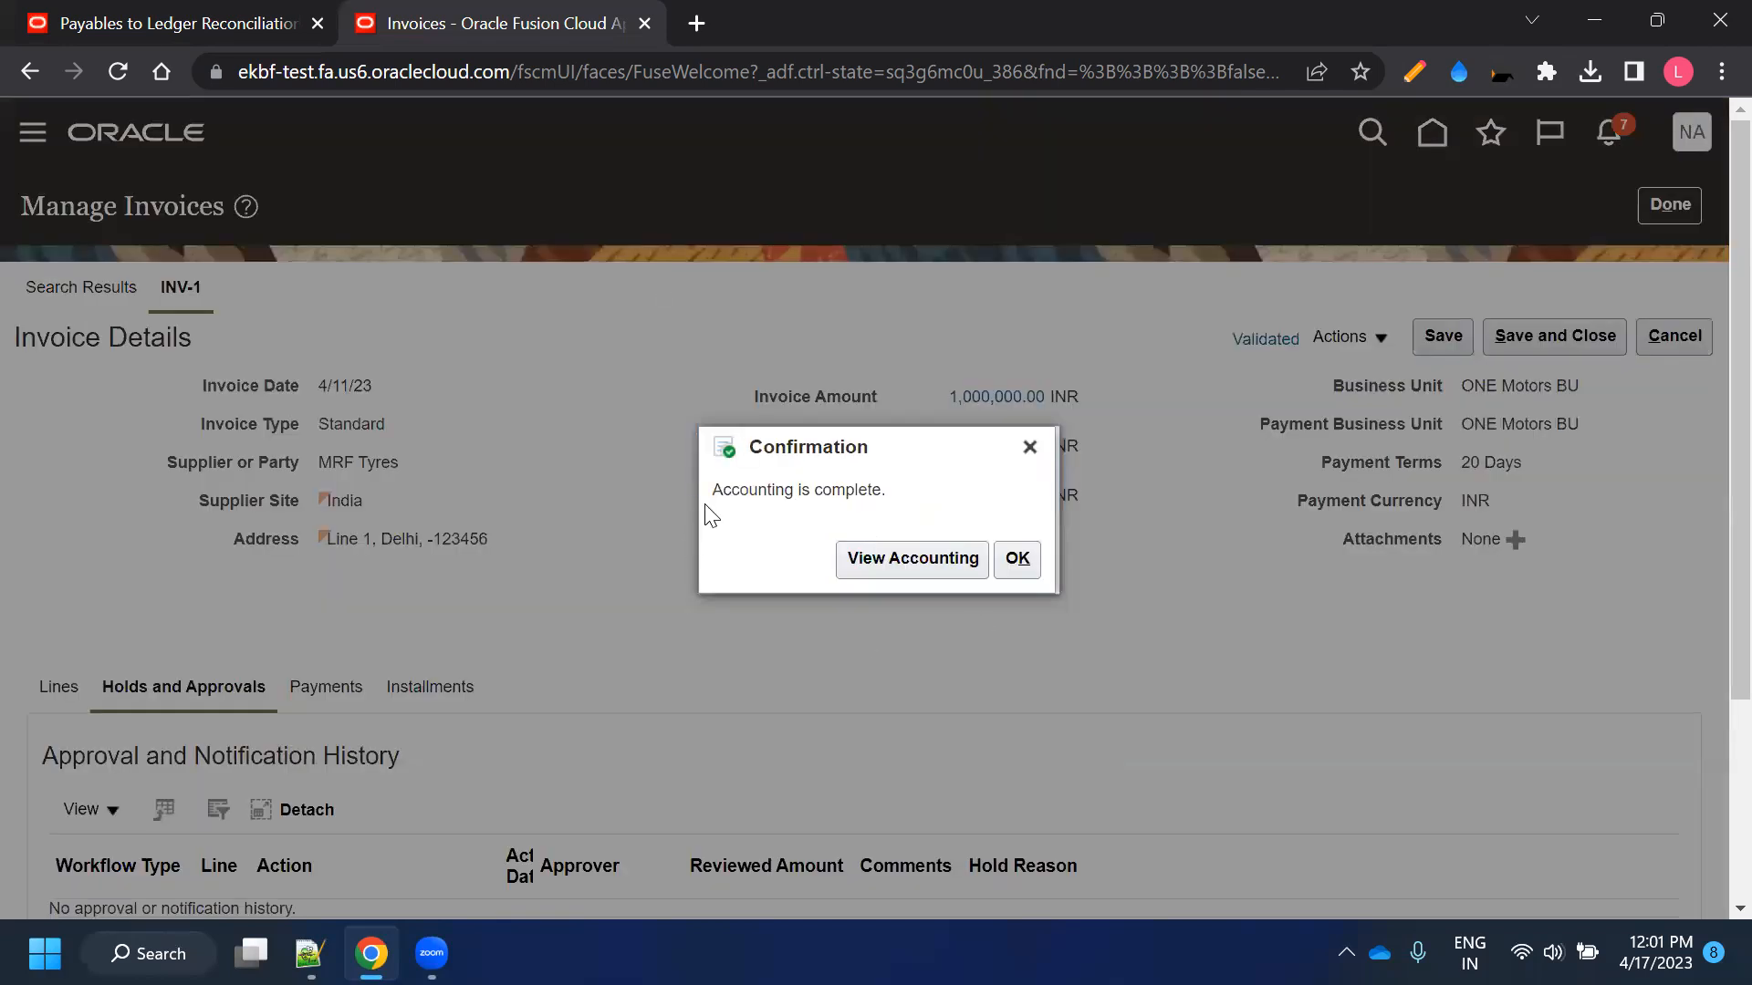
{"action": "left_click", "coordinate": [865, 564]}
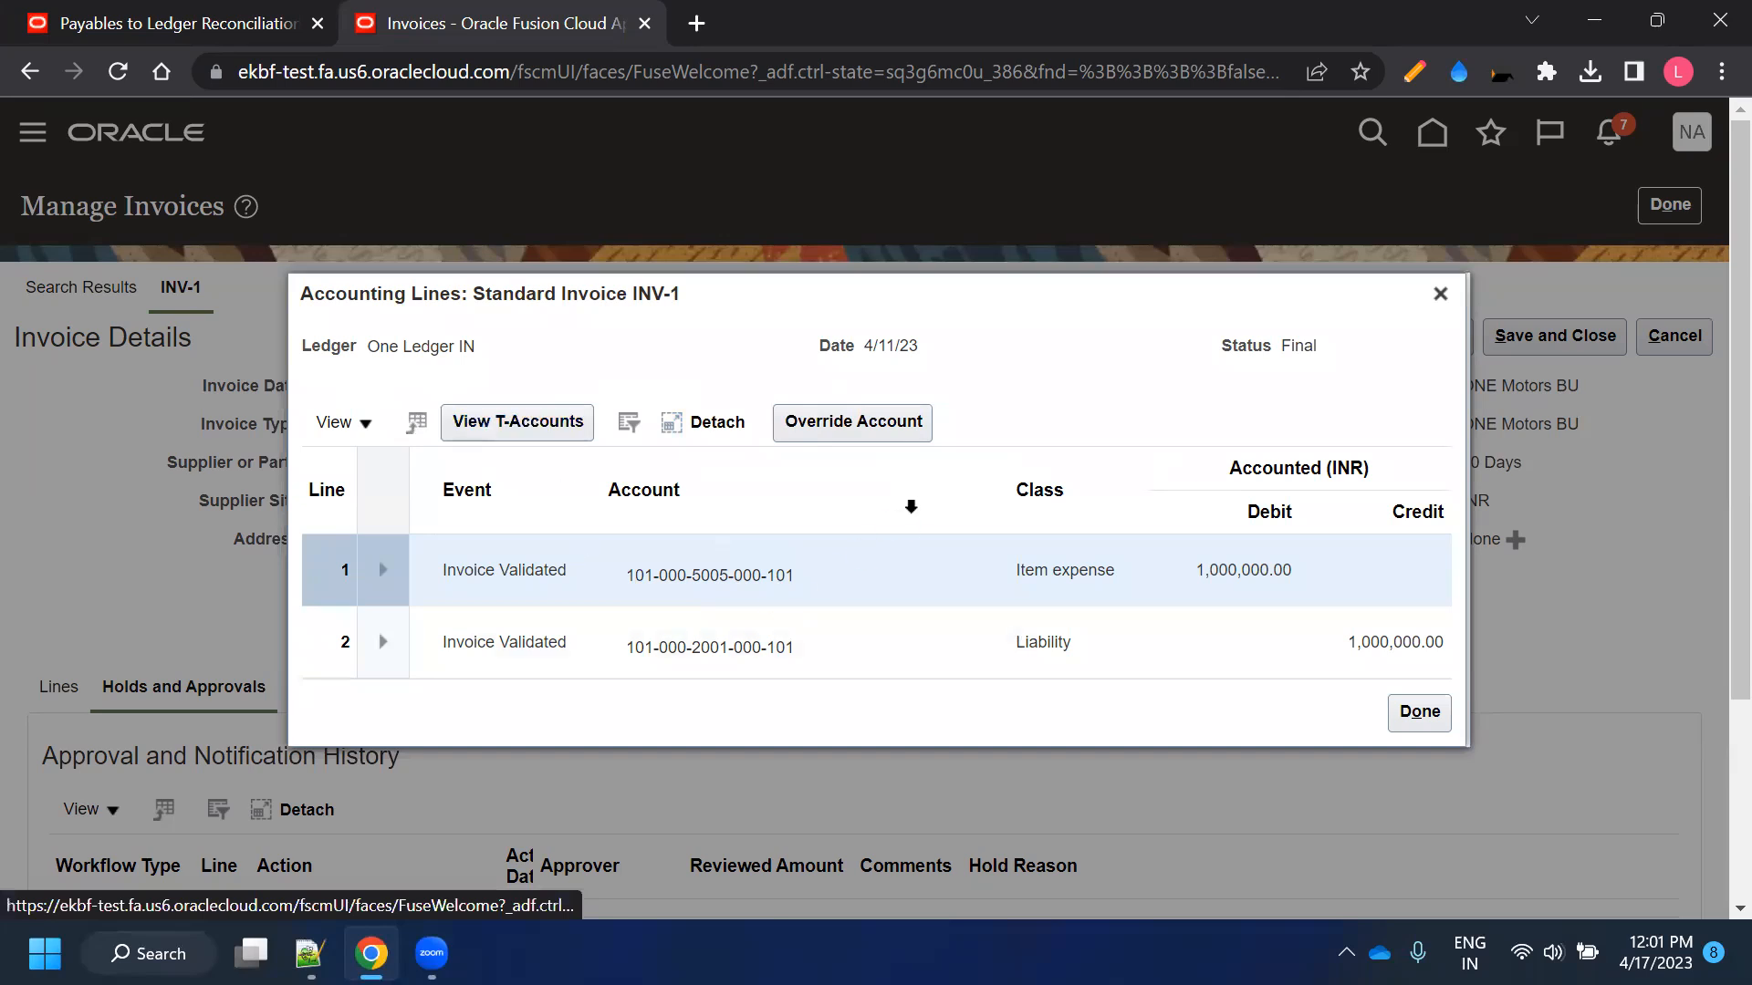
{"action": "left_click", "coordinate": [1439, 295]}
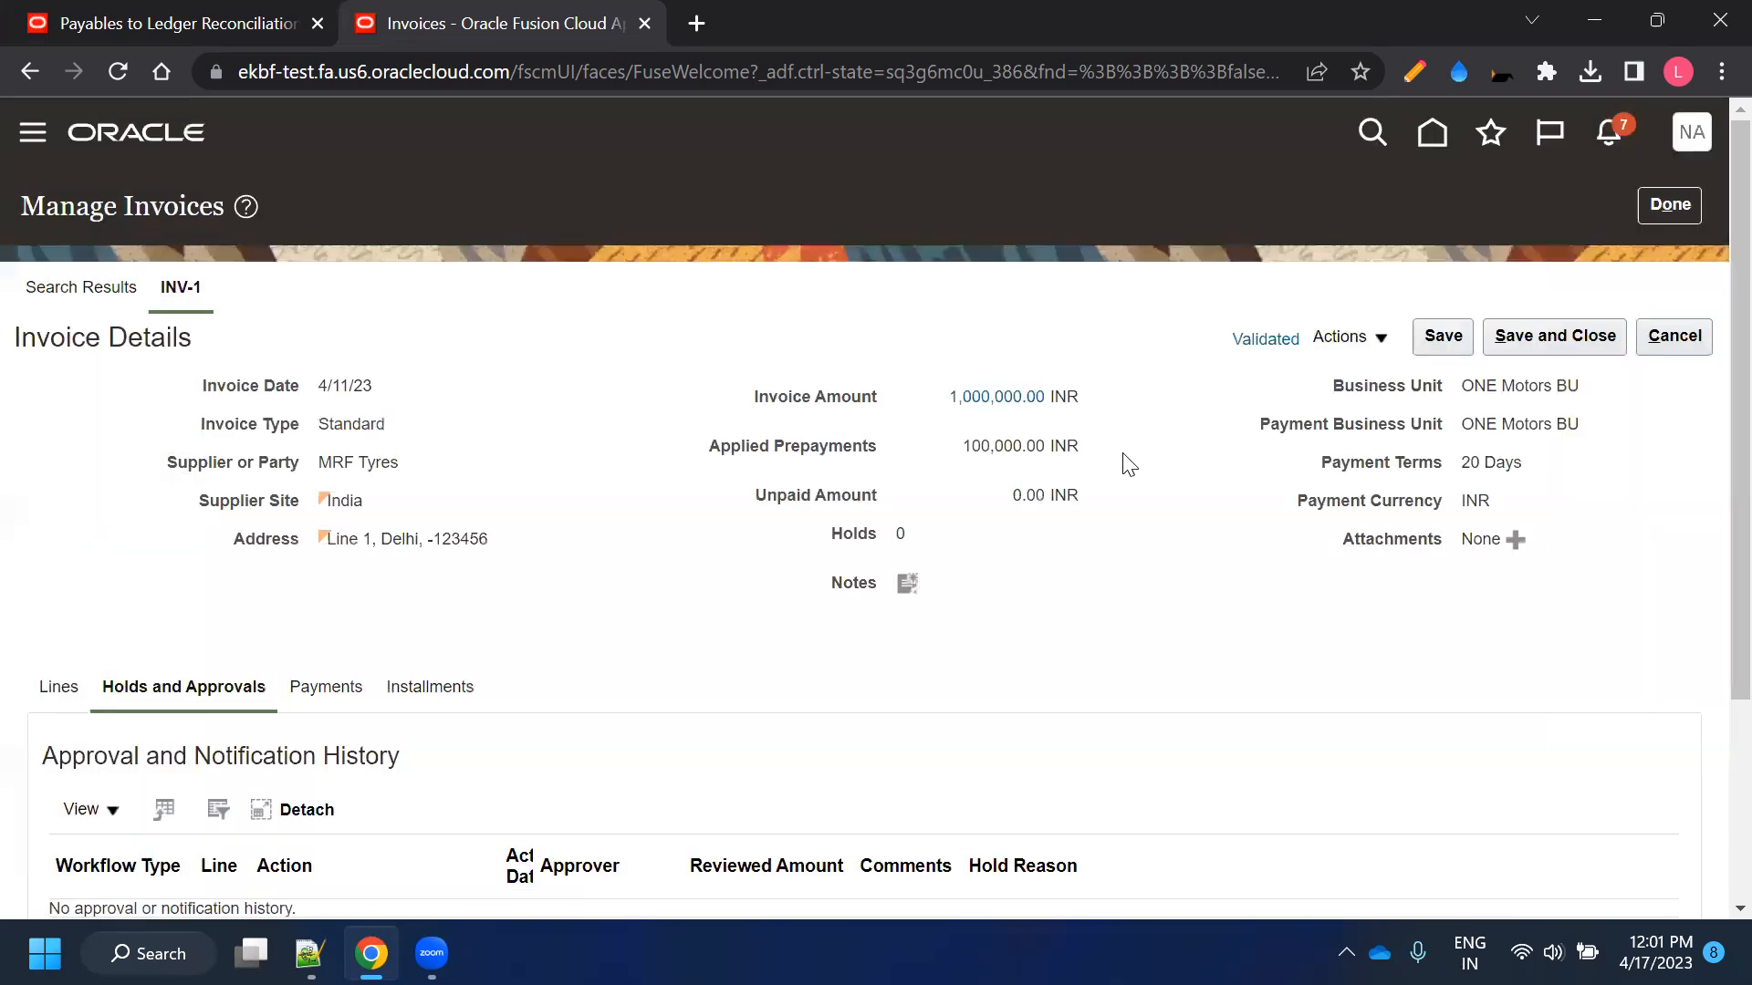
Check INV-1's accounting status in its invoice summary, and save and close the invoice
{"action": "left_click", "coordinate": [1267, 337]}
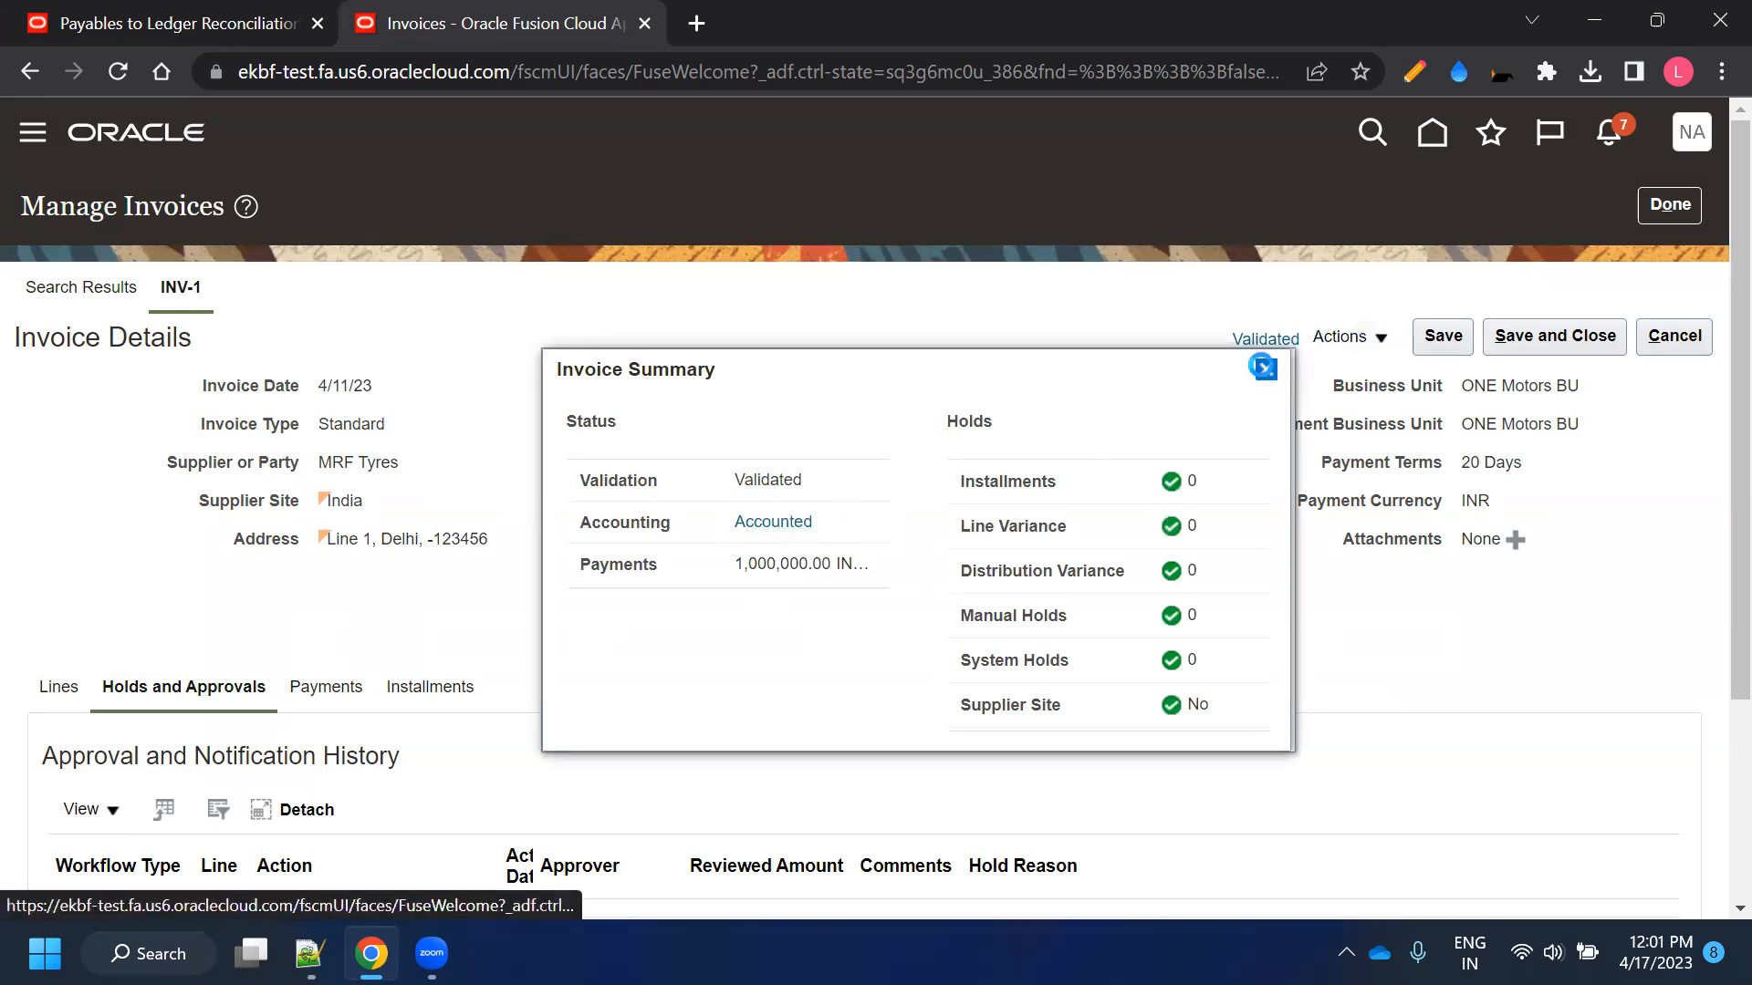
{"action": "left_click", "coordinate": [1267, 372]}
{"action": "left_click", "coordinate": [1591, 337]}
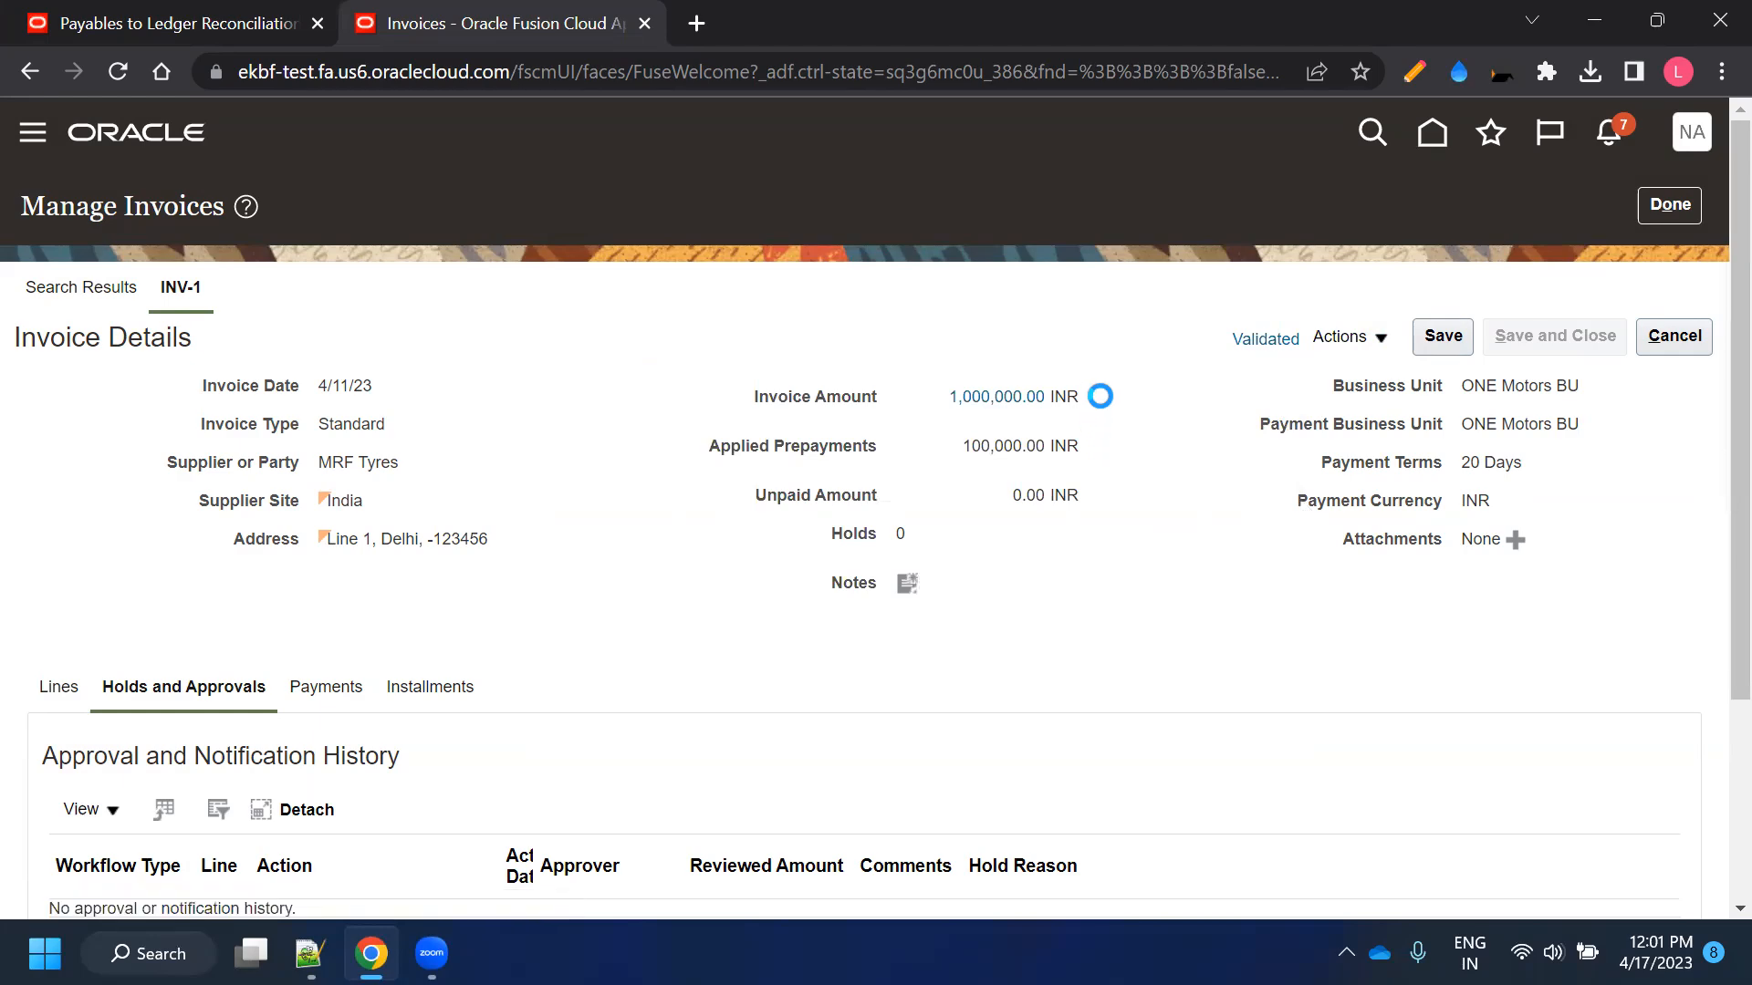
Search for prepayment invoice PP-1 and open its invoice details
{"action": "left_click", "coordinate": [42, 344]}
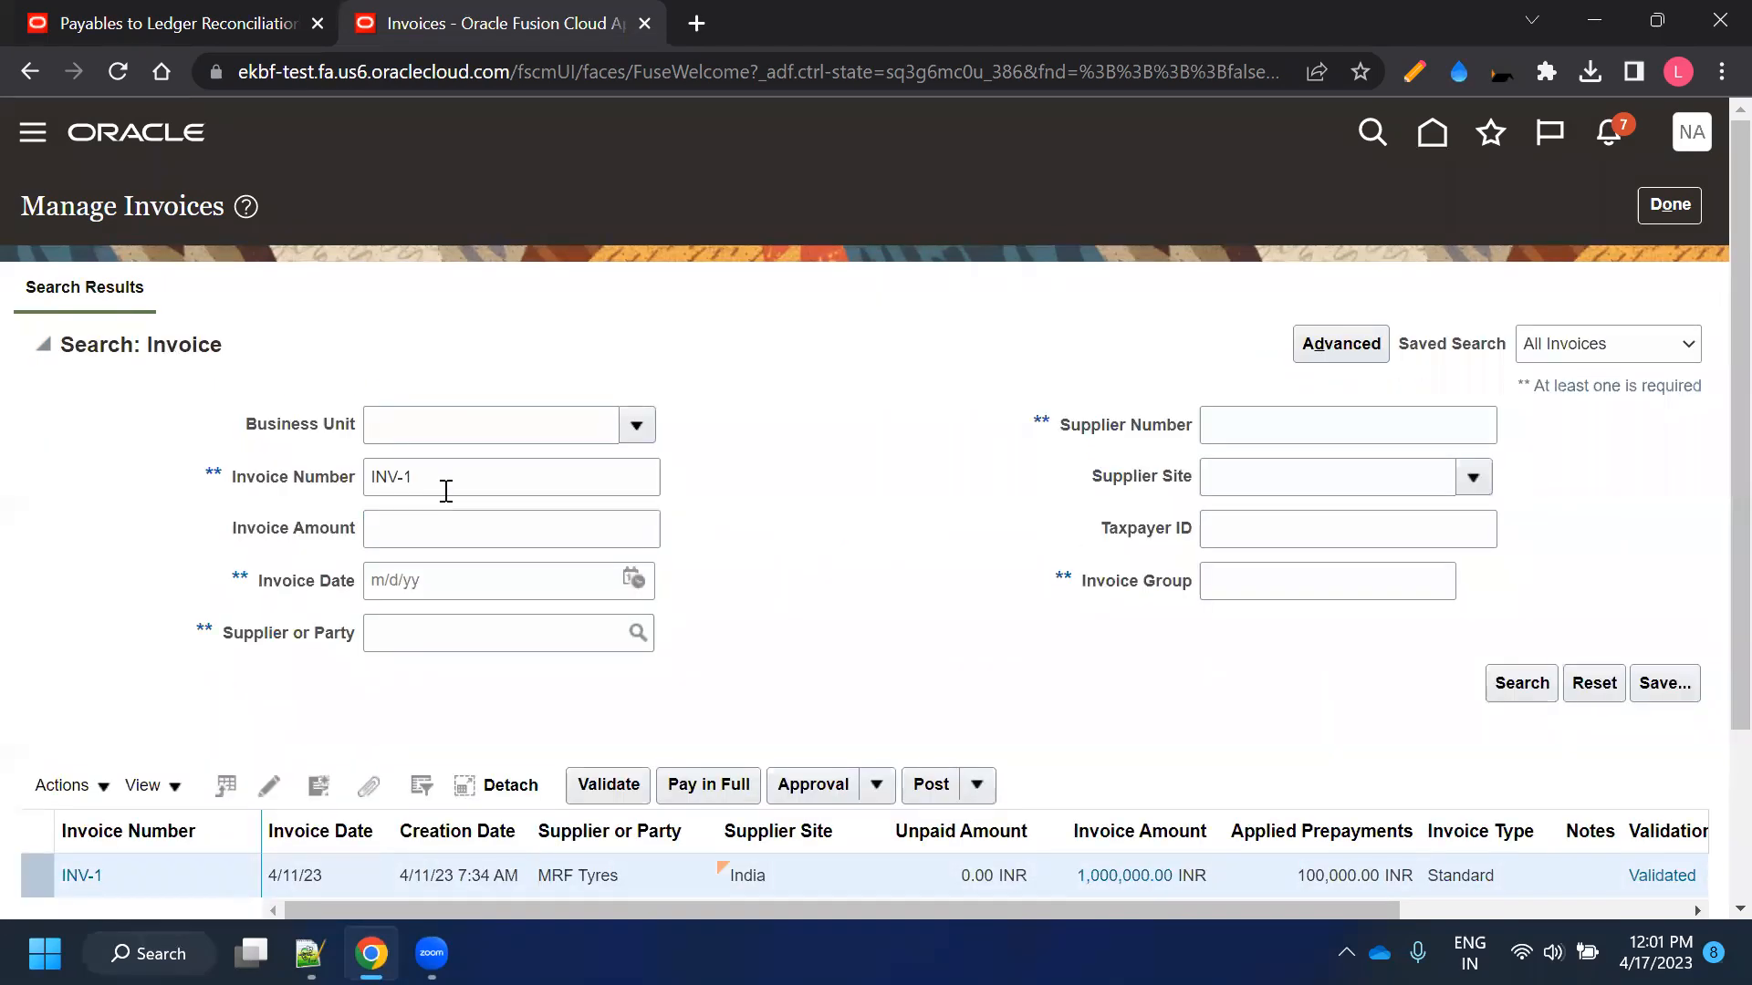
{"action": "left_click", "coordinate": [265, 482]}
{"action": "type", "text": "PP"}
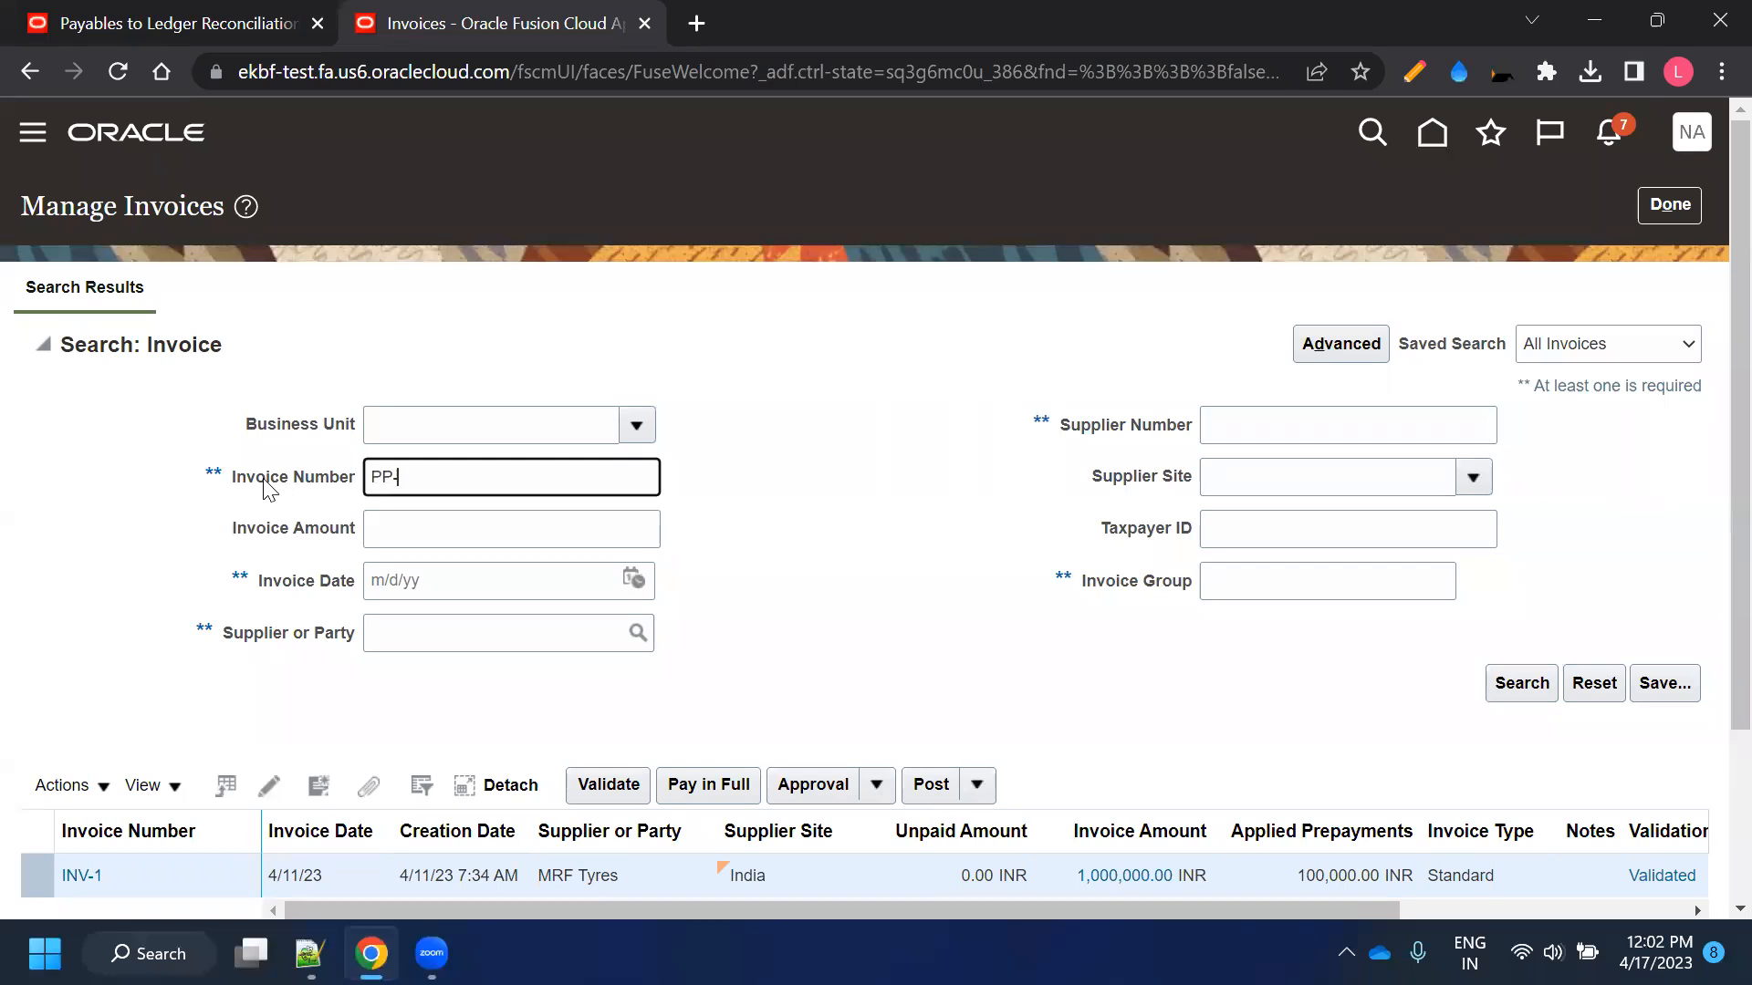
{"action": "key", "text": "Return"}
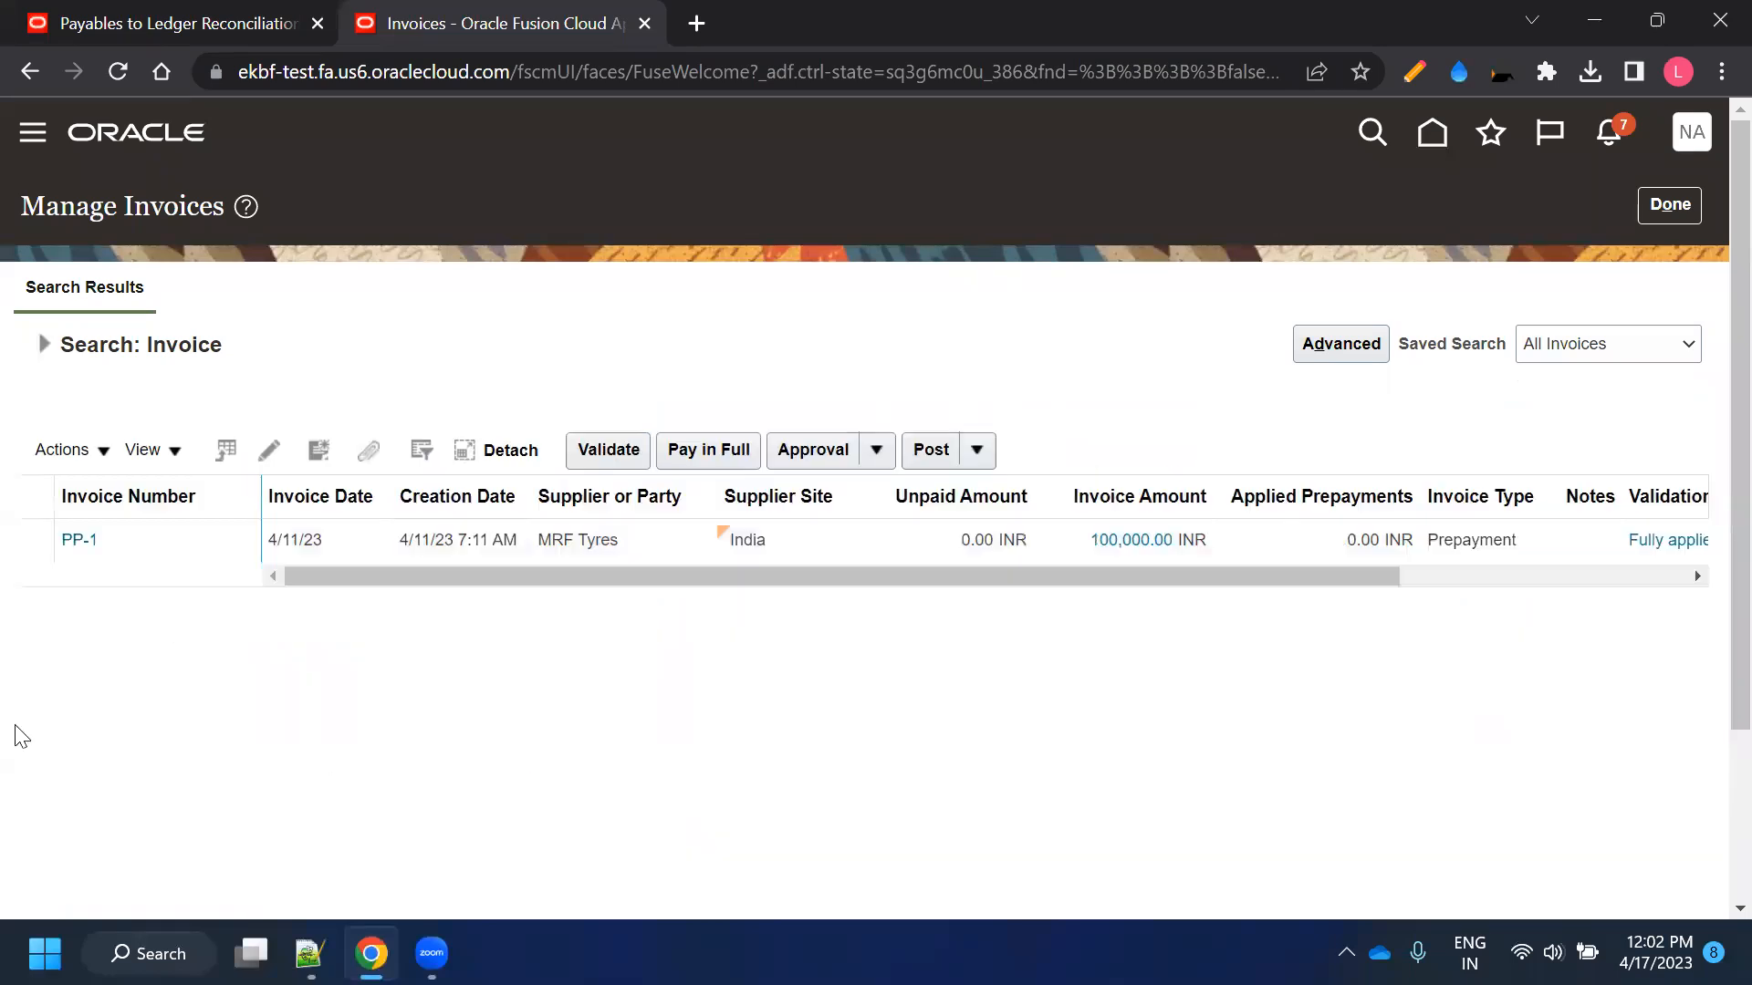
{"action": "left_click", "coordinate": [79, 541]}
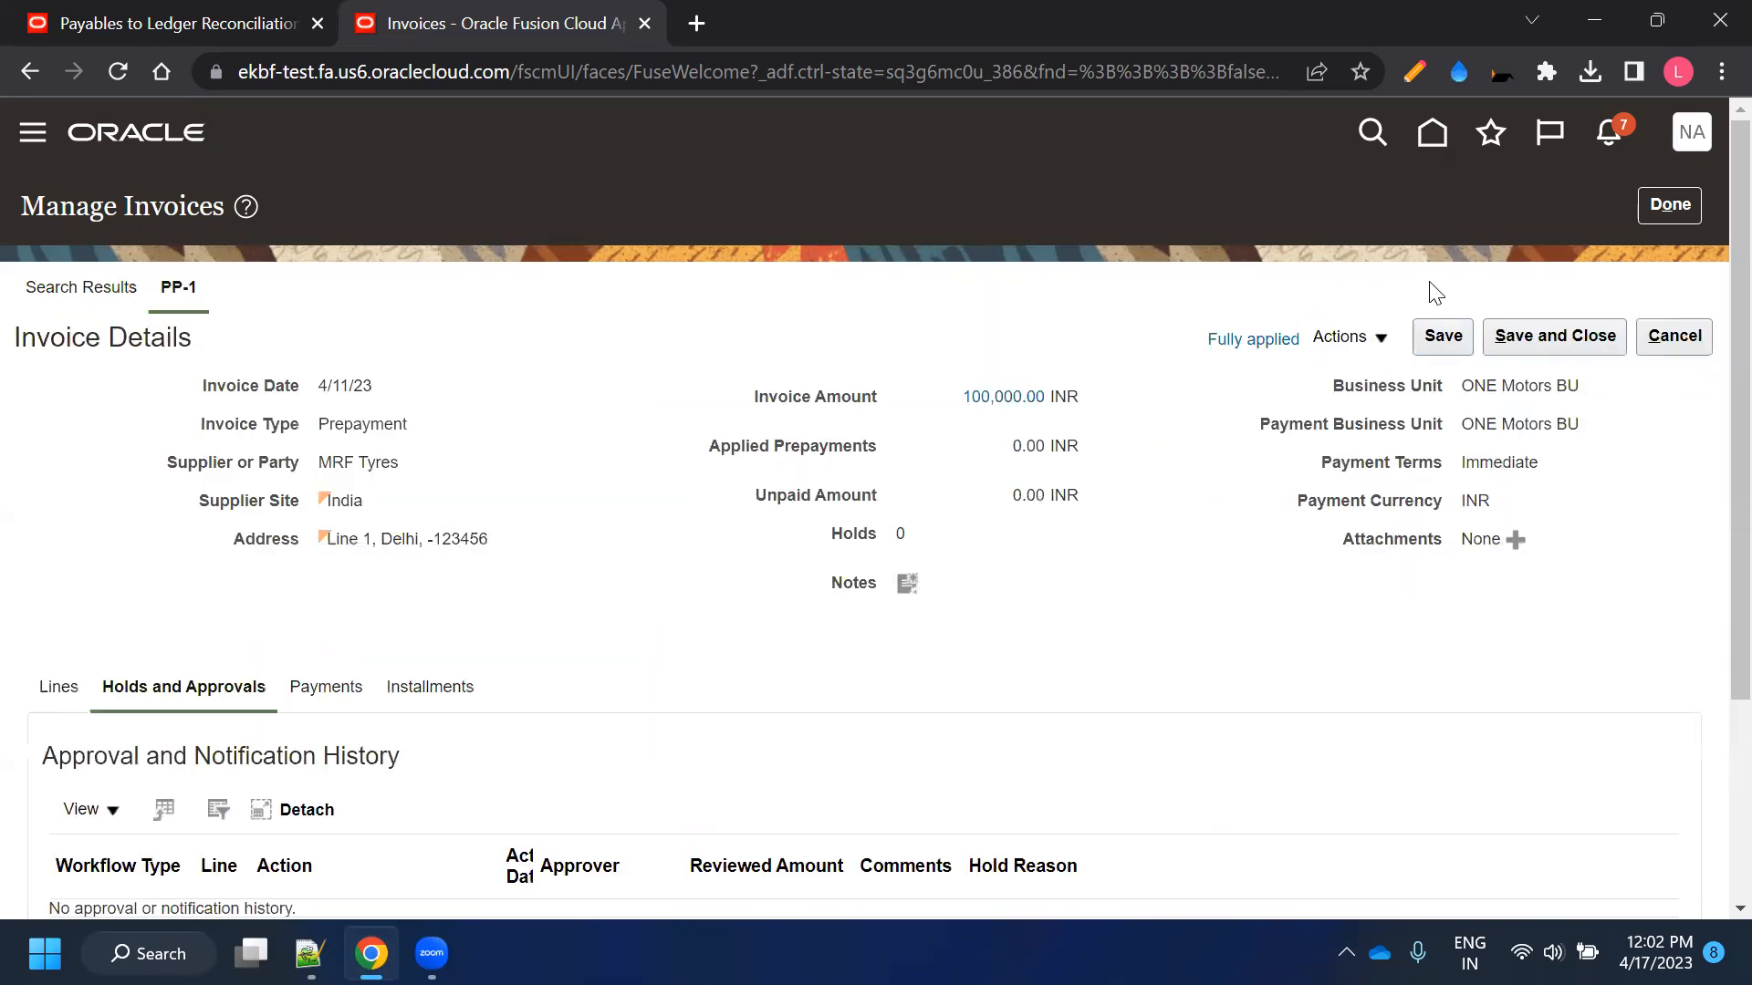
Try to create the accounting for prepayment PP-1
{"action": "left_click", "coordinate": [1346, 337]}
{"action": "left_click", "coordinate": [1396, 631]}
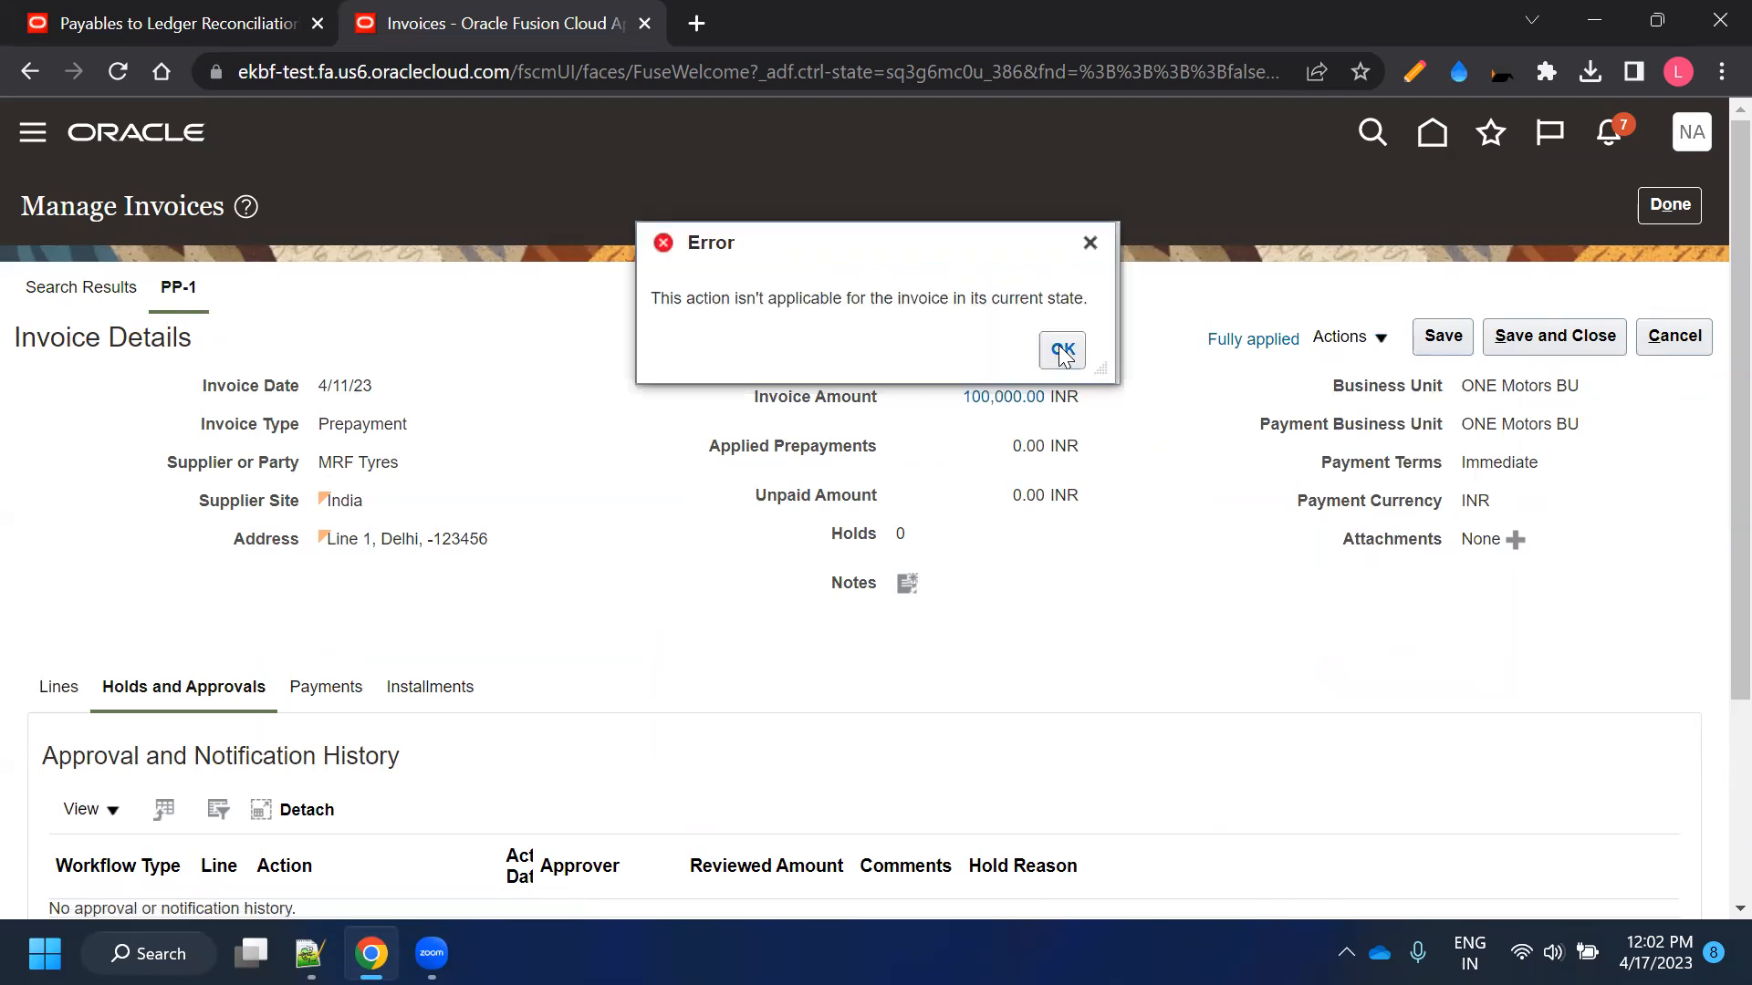
{"action": "left_click", "coordinate": [1063, 353]}
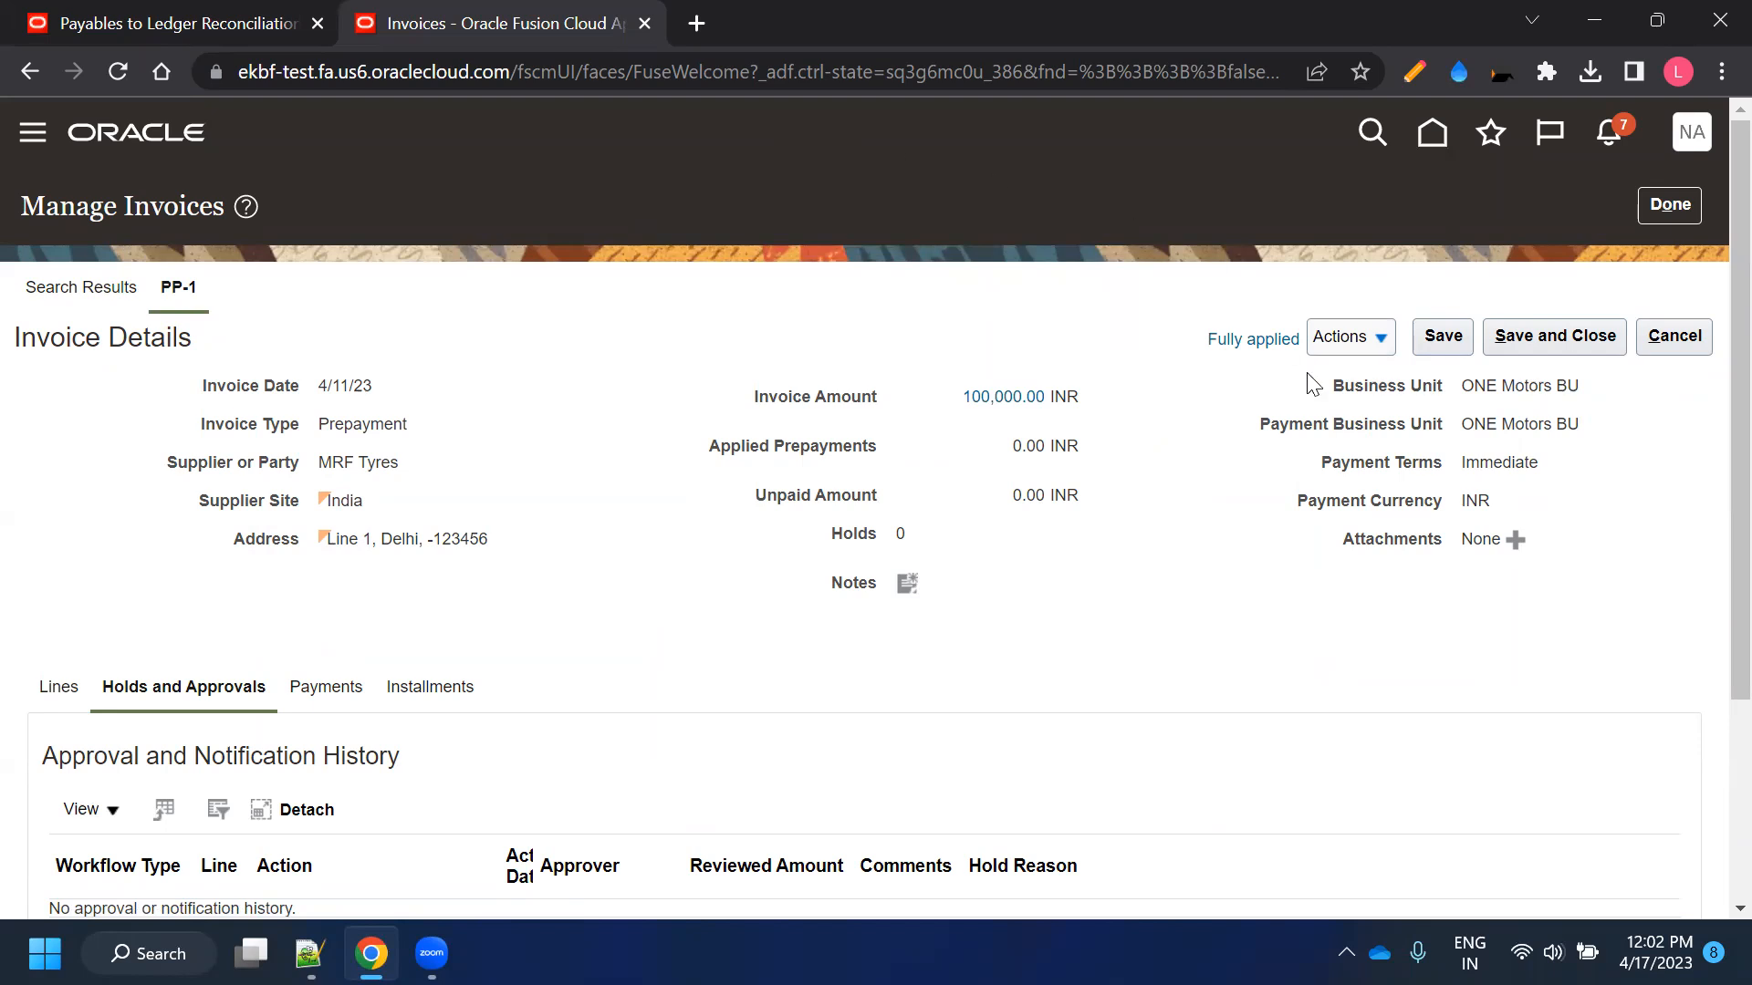
View prepayment PP-1's accounting lines from its invoice summary and close them
{"action": "left_click", "coordinate": [1246, 340]}
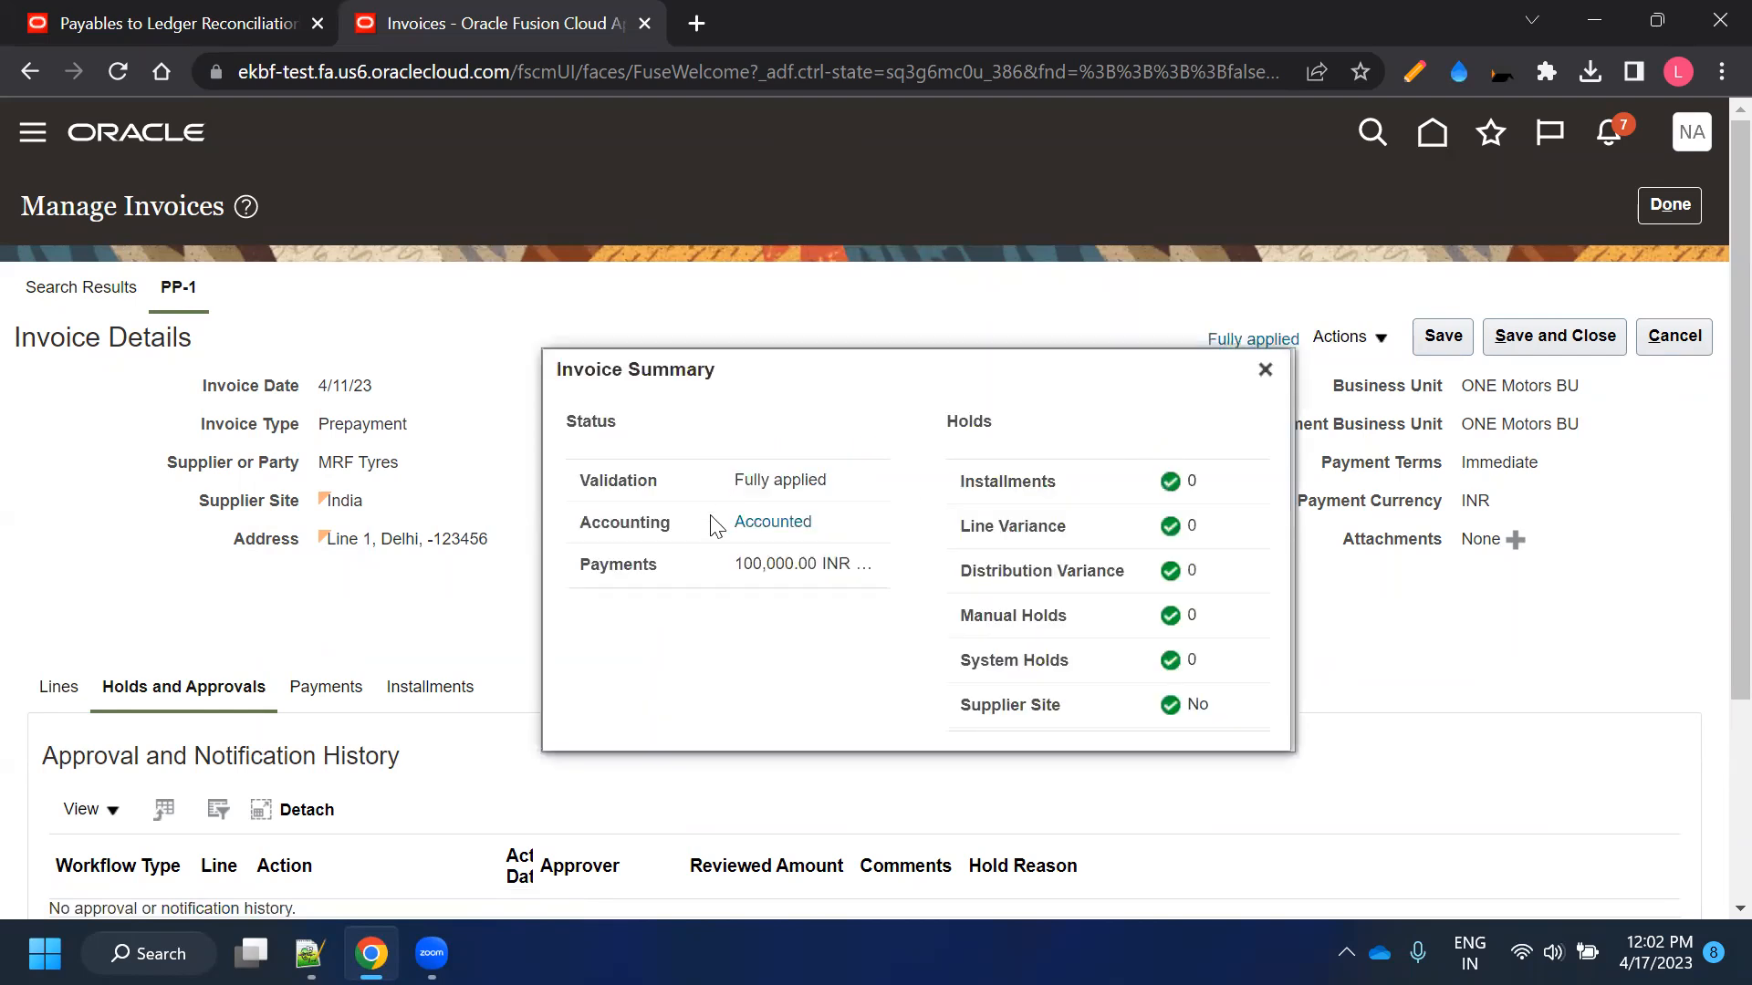
{"action": "left_click", "coordinate": [759, 521]}
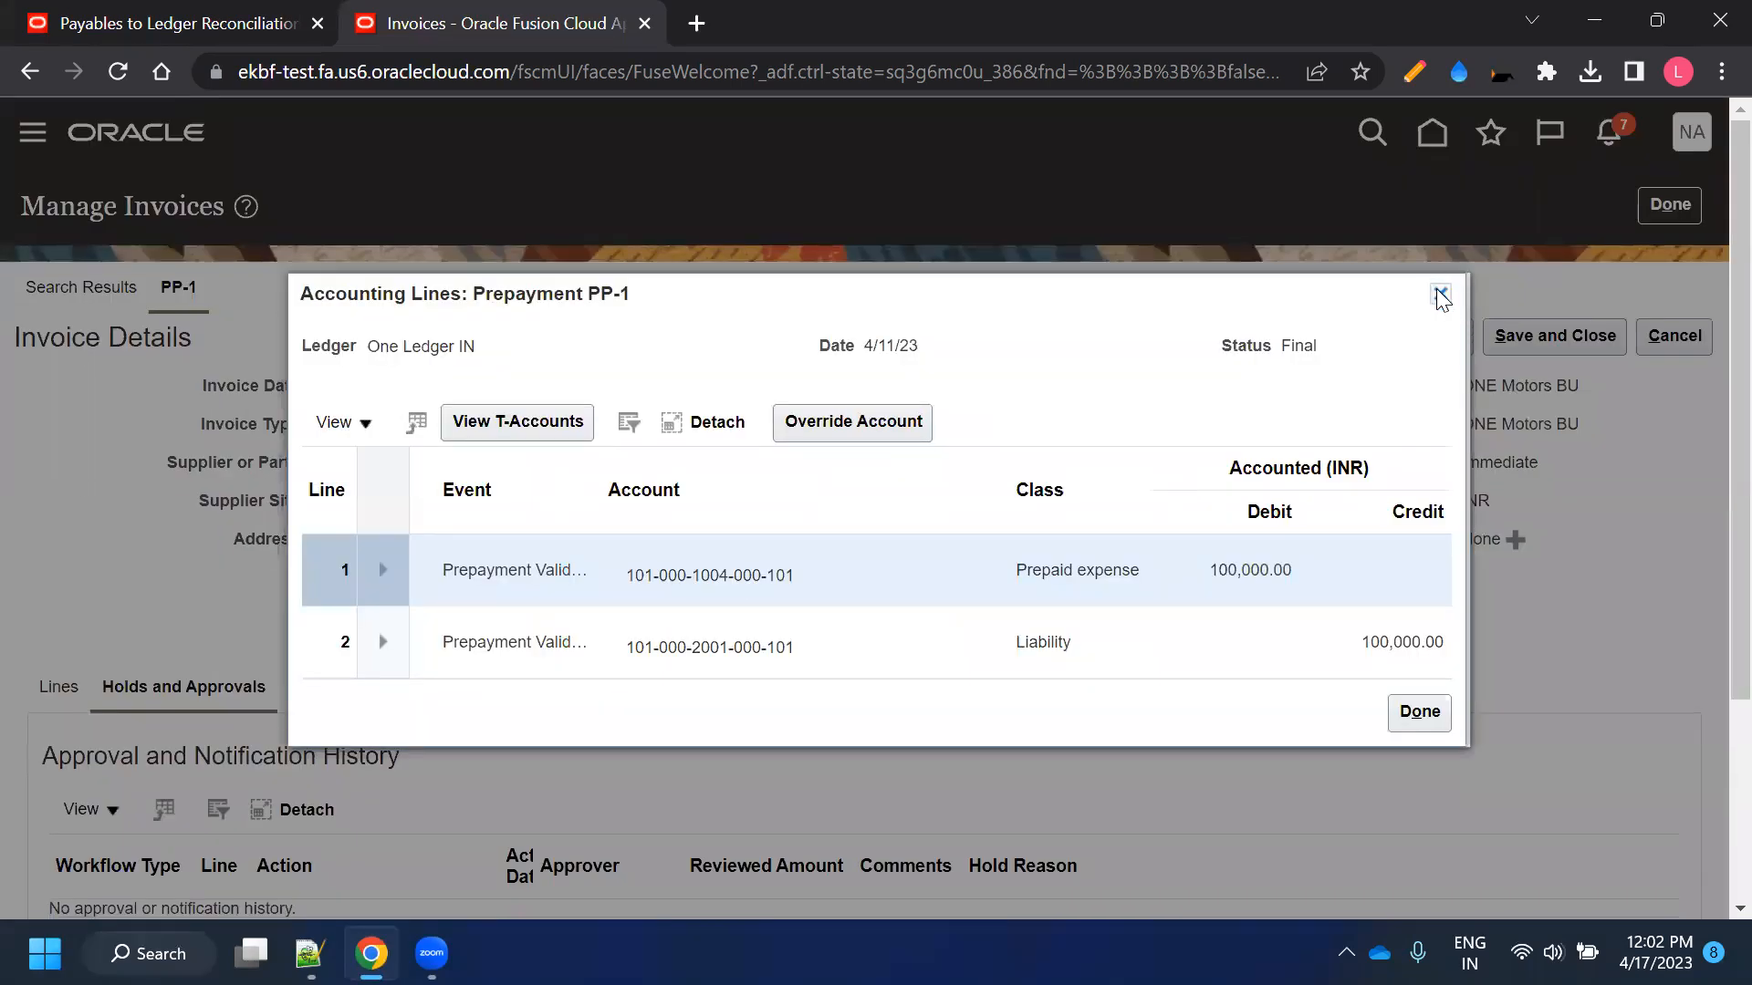
{"action": "left_click", "coordinate": [1440, 294]}
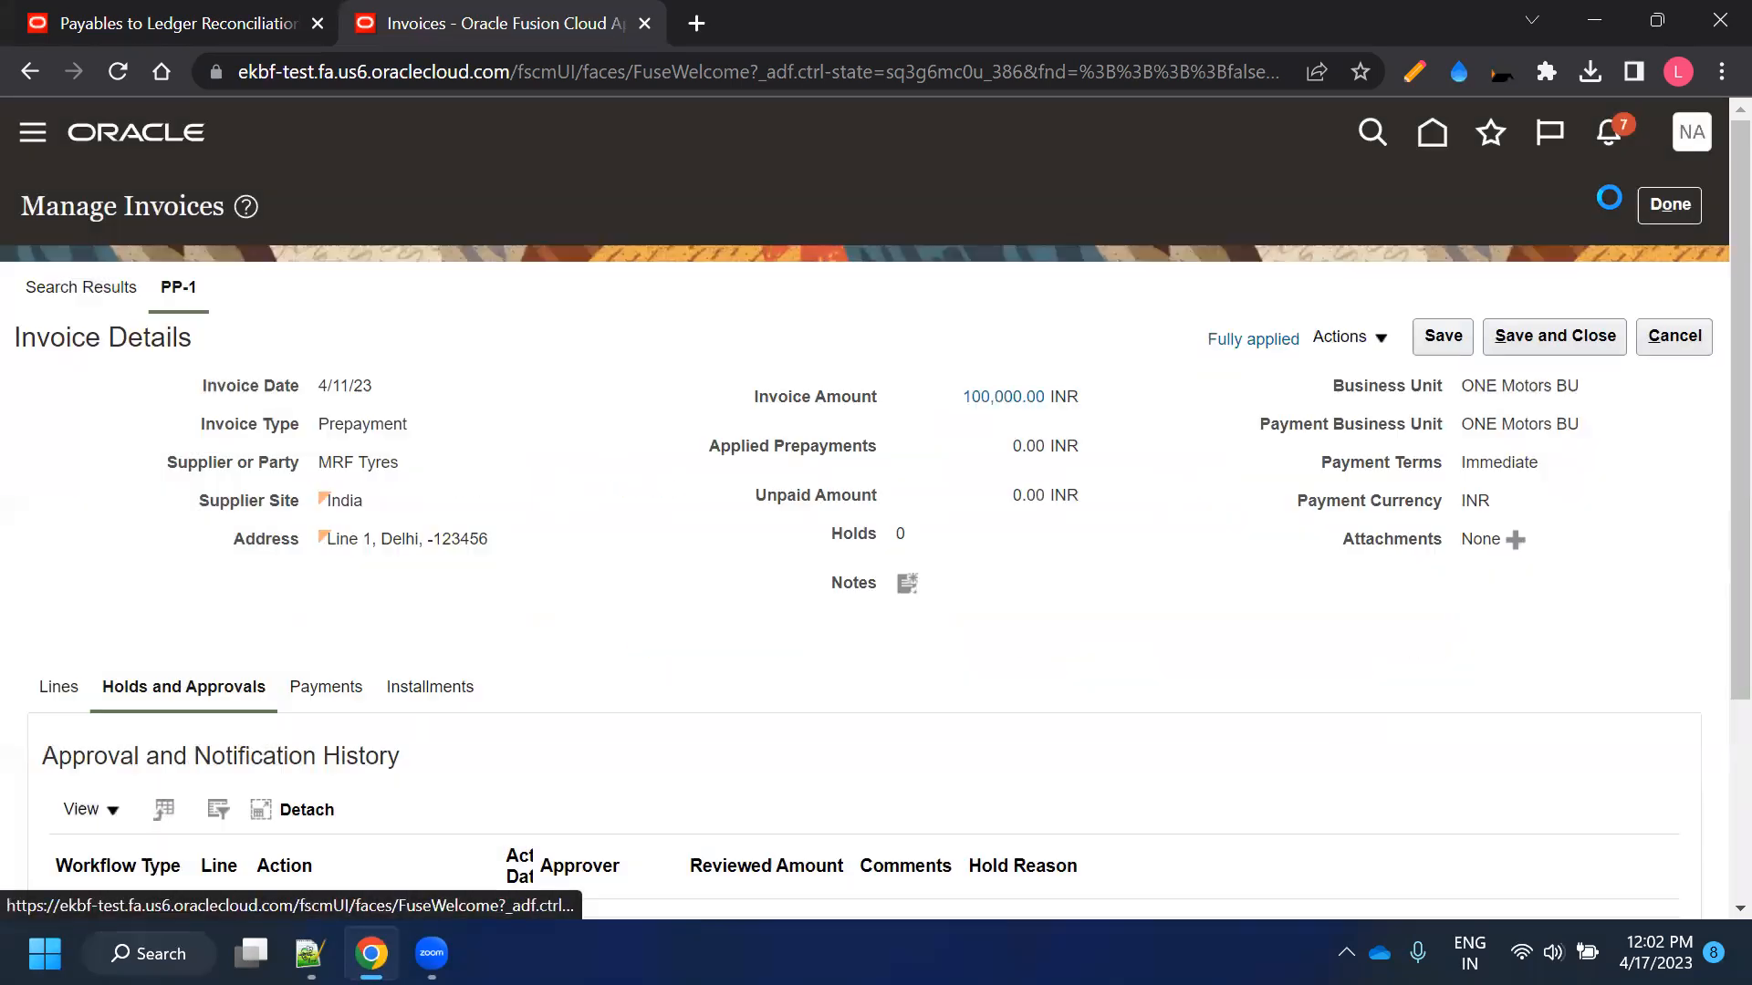
Return to the home page and open Scheduled Processes from the Tools group
{"action": "left_click", "coordinate": [1431, 142]}
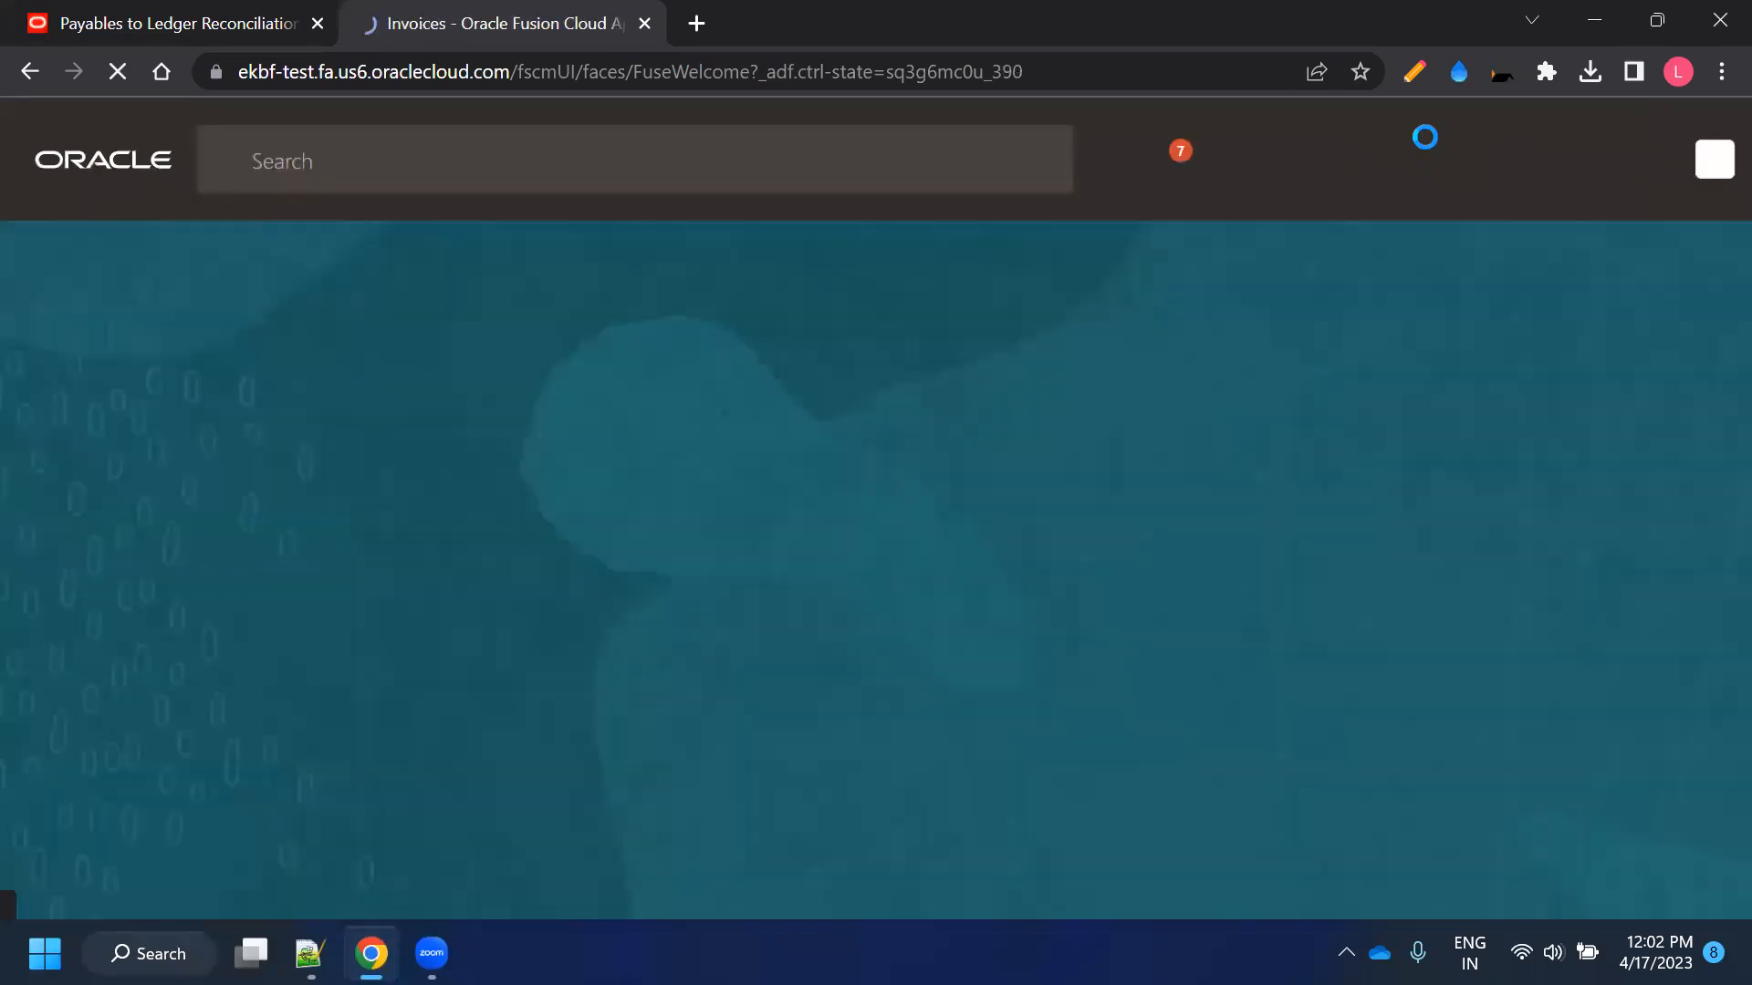
{"action": "left_click", "coordinate": [1451, 417]}
{"action": "left_click", "coordinate": [1445, 417]}
{"action": "left_click", "coordinate": [1446, 417]}
{"action": "left_click", "coordinate": [284, 417]}
{"action": "left_click", "coordinate": [1177, 427]}
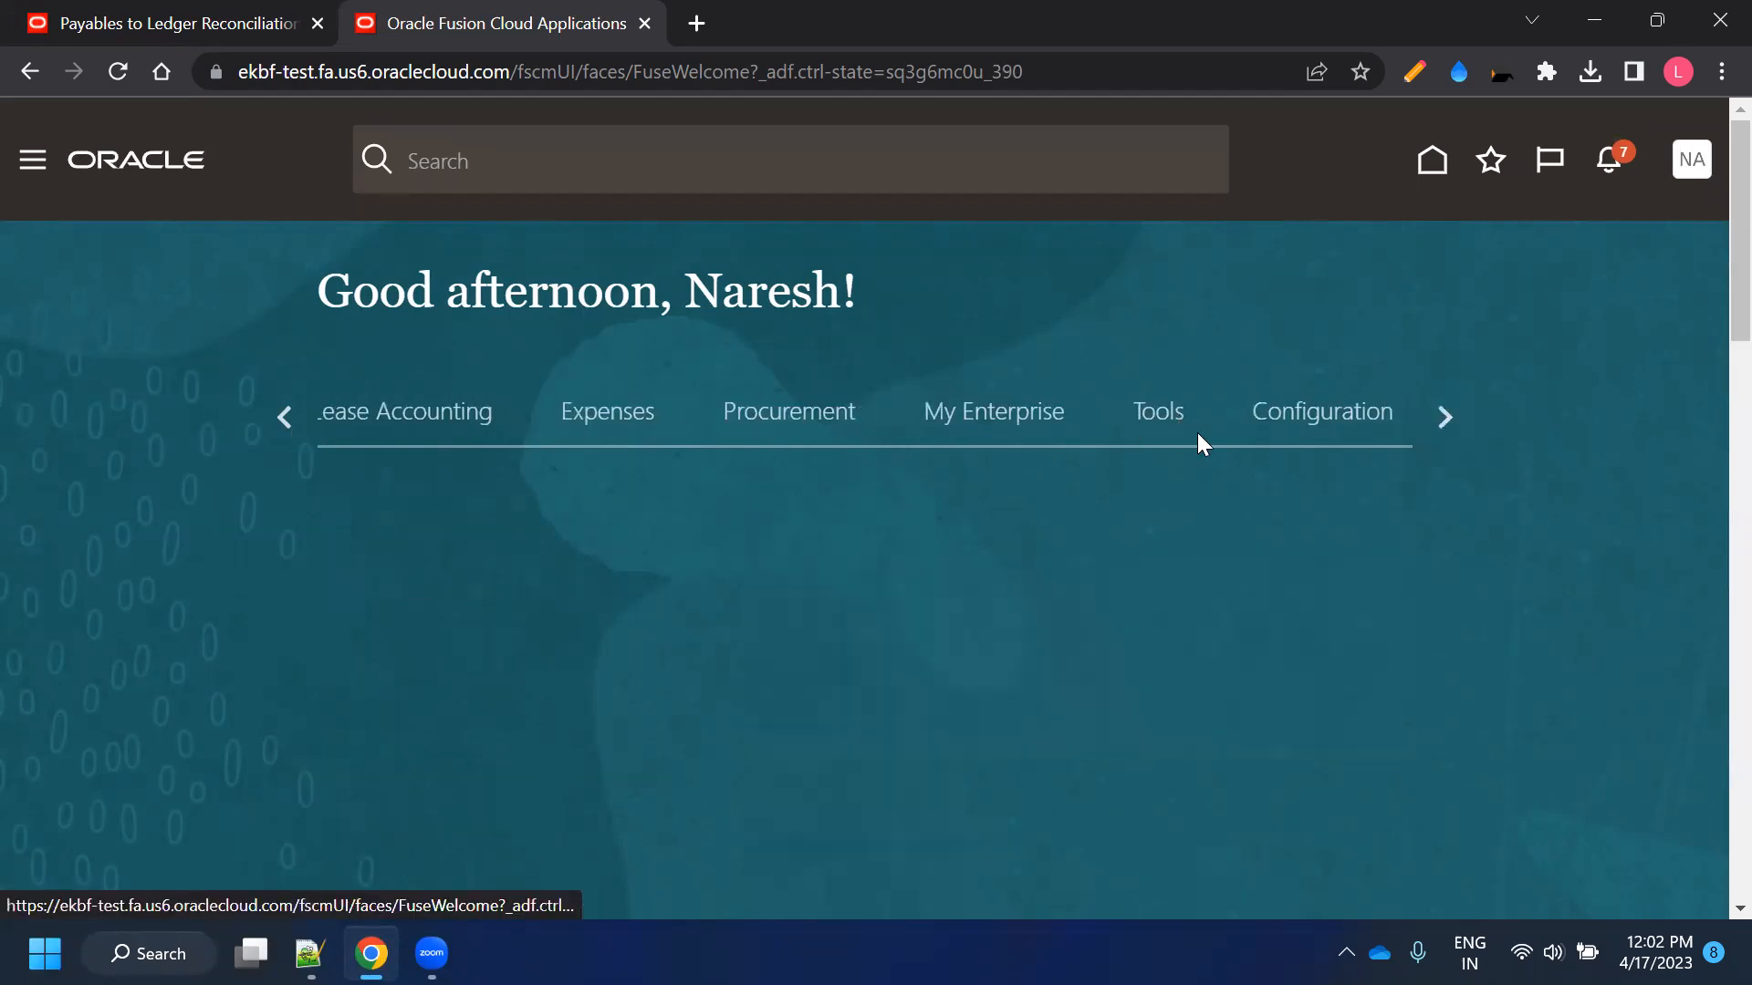
{"action": "scroll", "coordinate": [1298, 578], "scroll_direction": "down", "scroll_amount": 3}
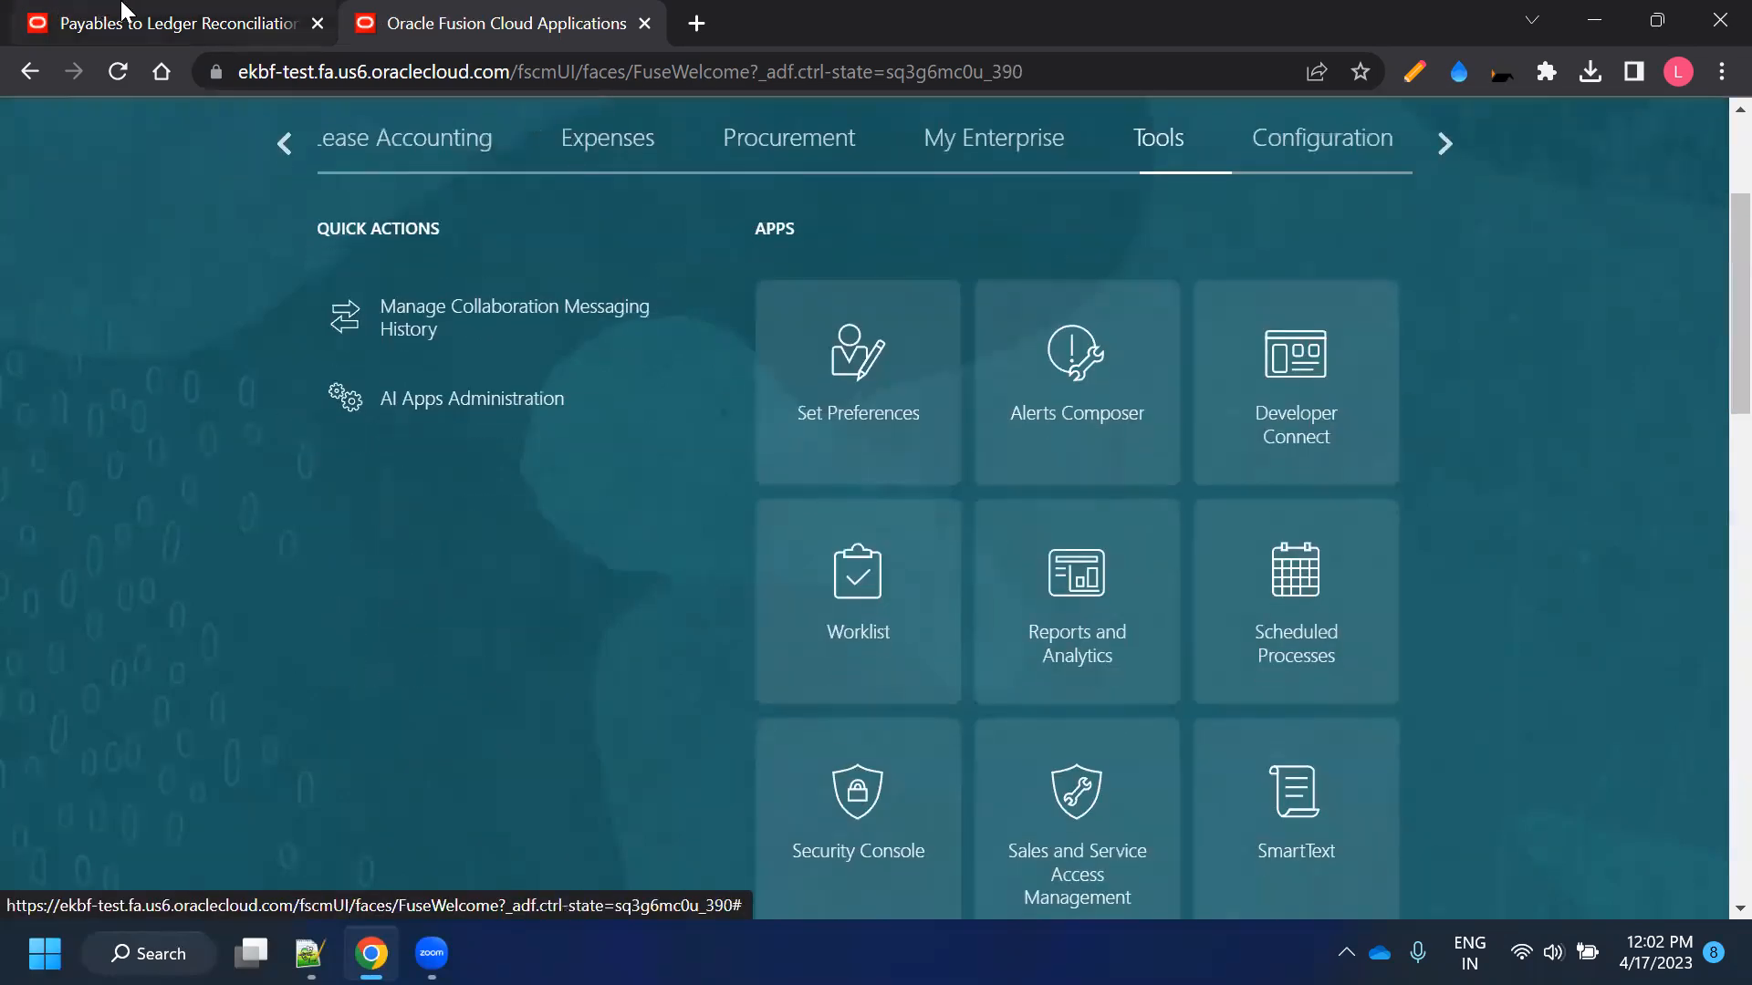
Leave the Prepayments Differences Details in the other browser tab and reopen the Payables to Ledger Reconciliation report
{"action": "left_click", "coordinate": [123, 11]}
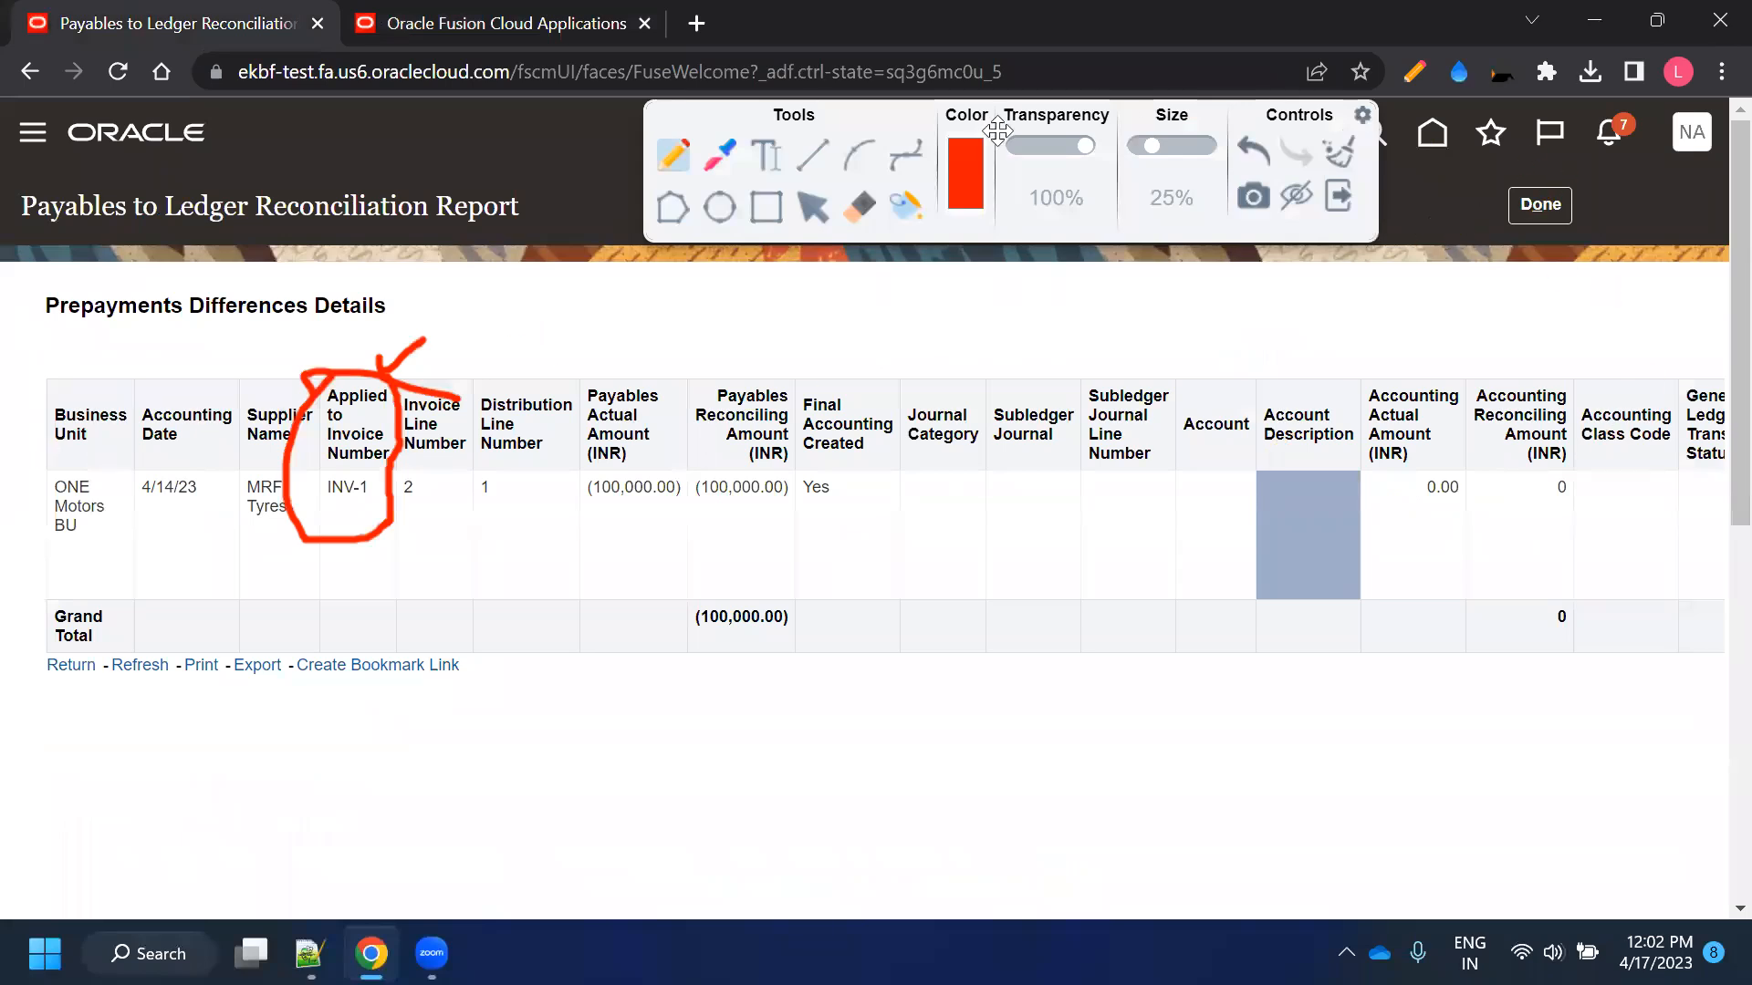
{"action": "left_click", "coordinate": [816, 220]}
{"action": "left_click", "coordinate": [1553, 202]}
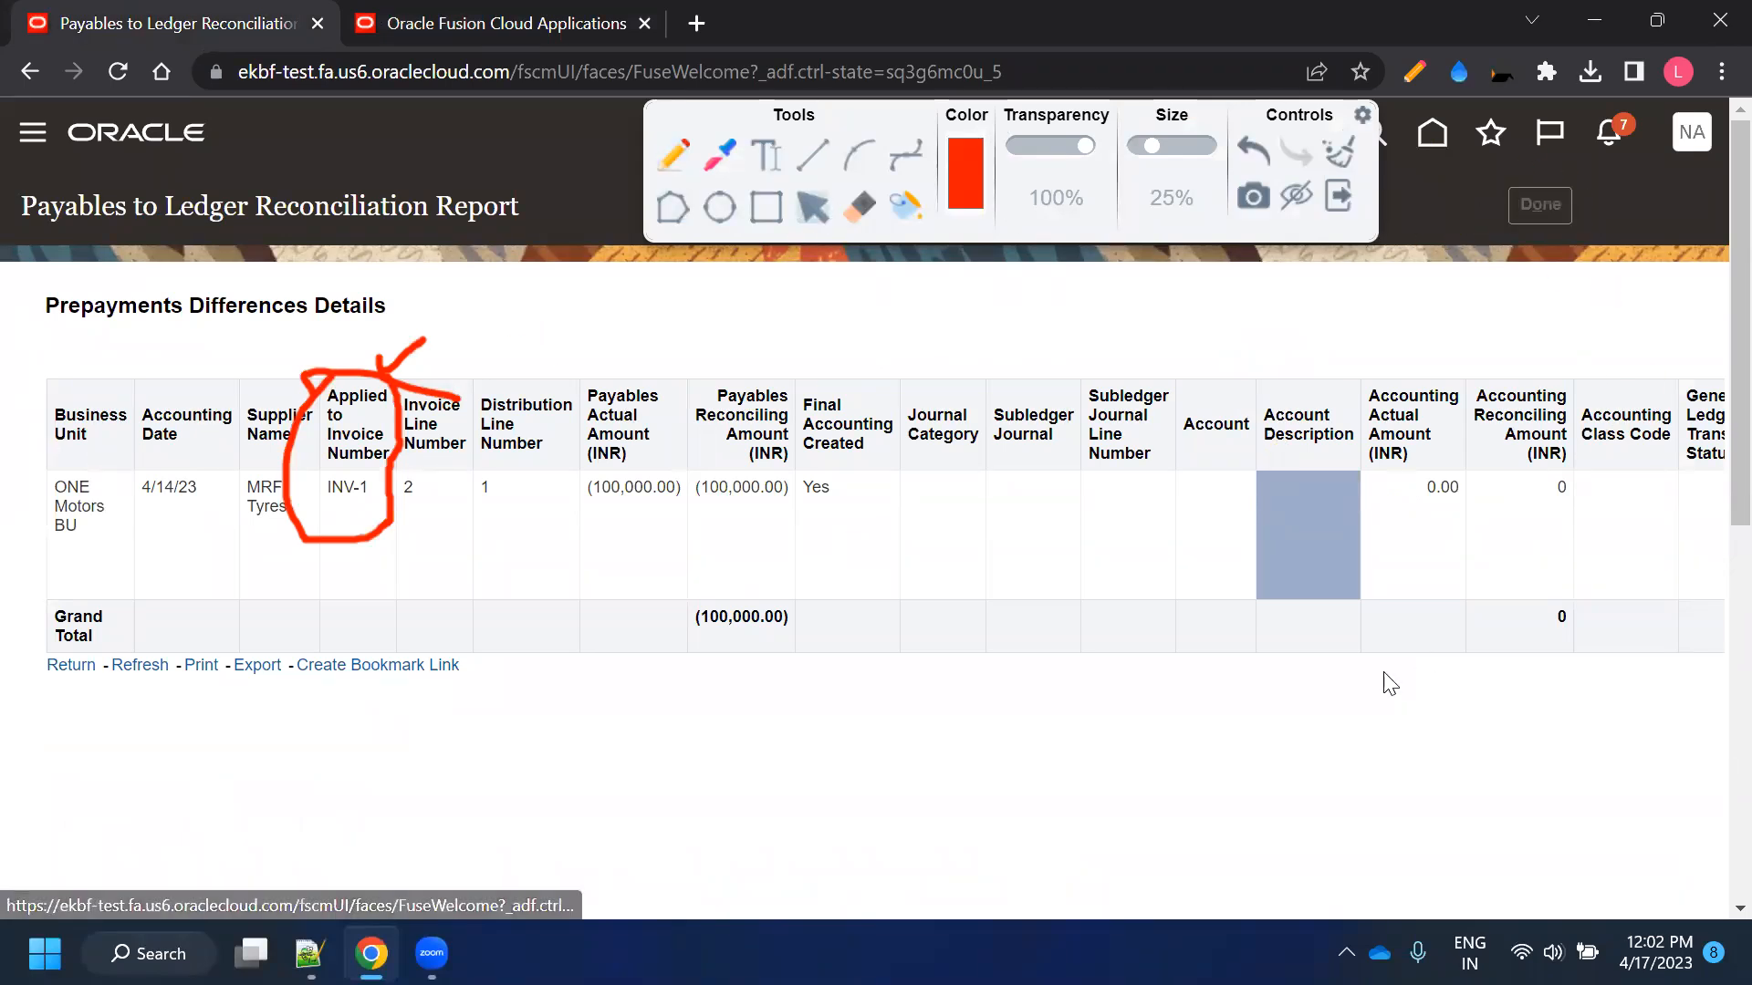
{"action": "left_click", "coordinate": [1683, 388]}
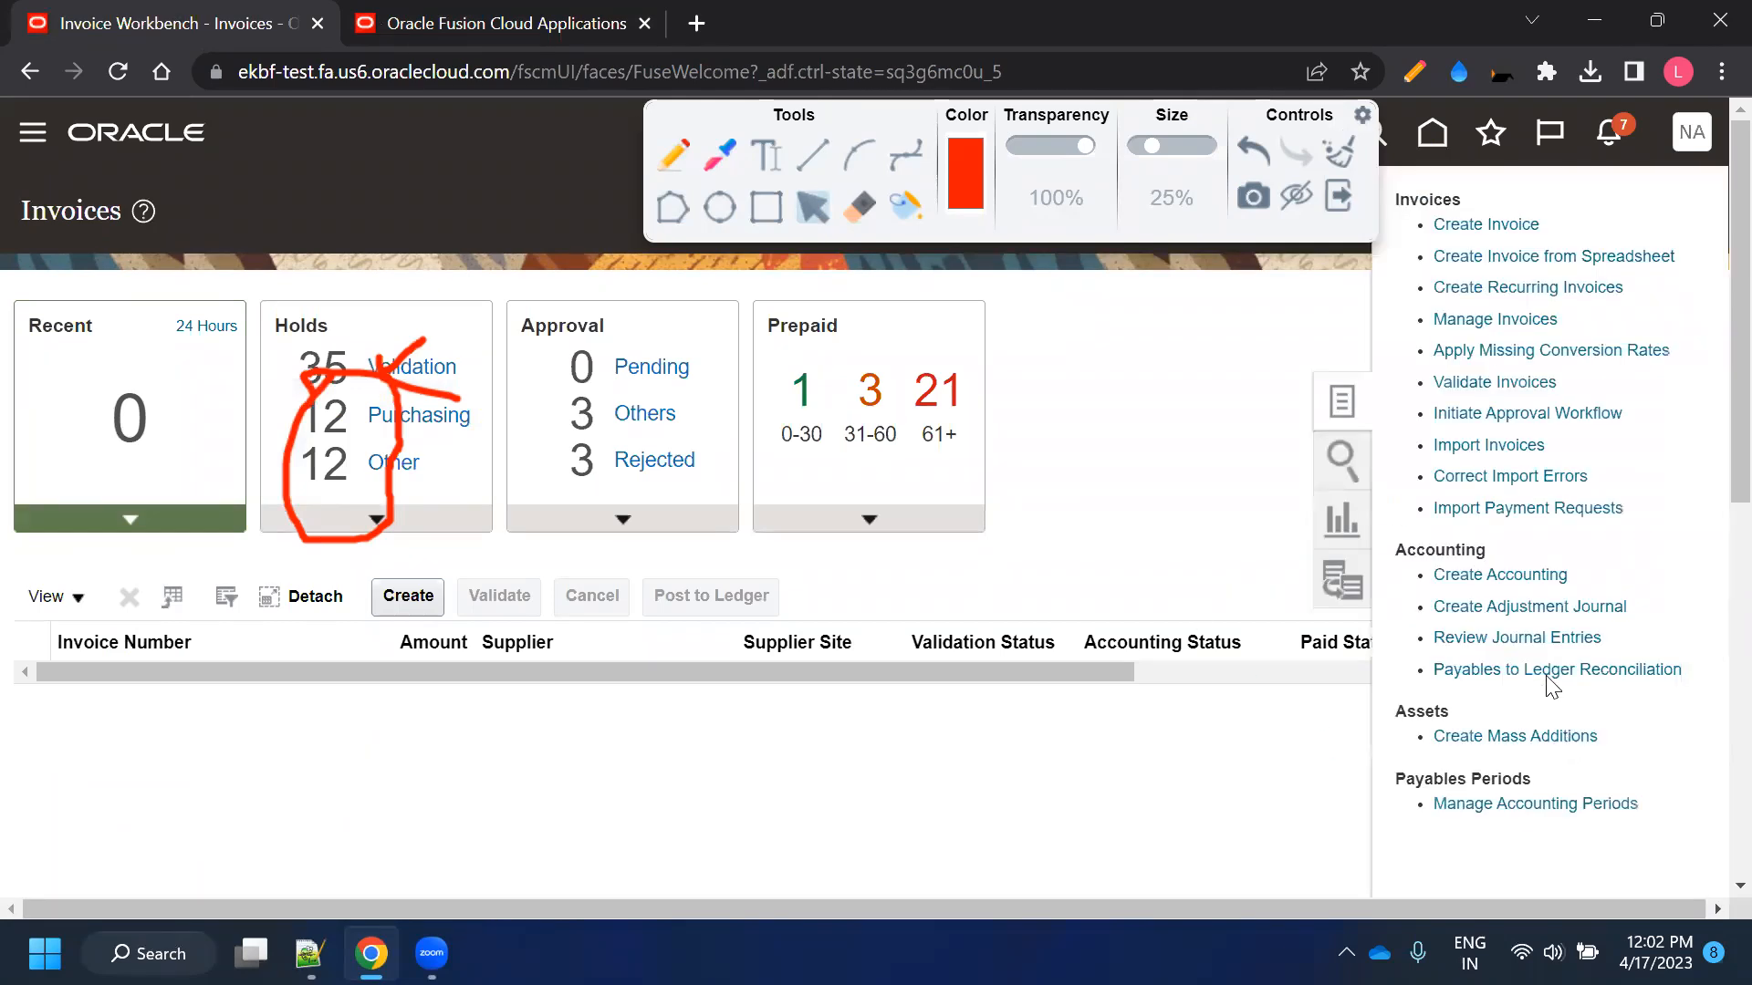
{"action": "left_click", "coordinate": [1549, 671]}
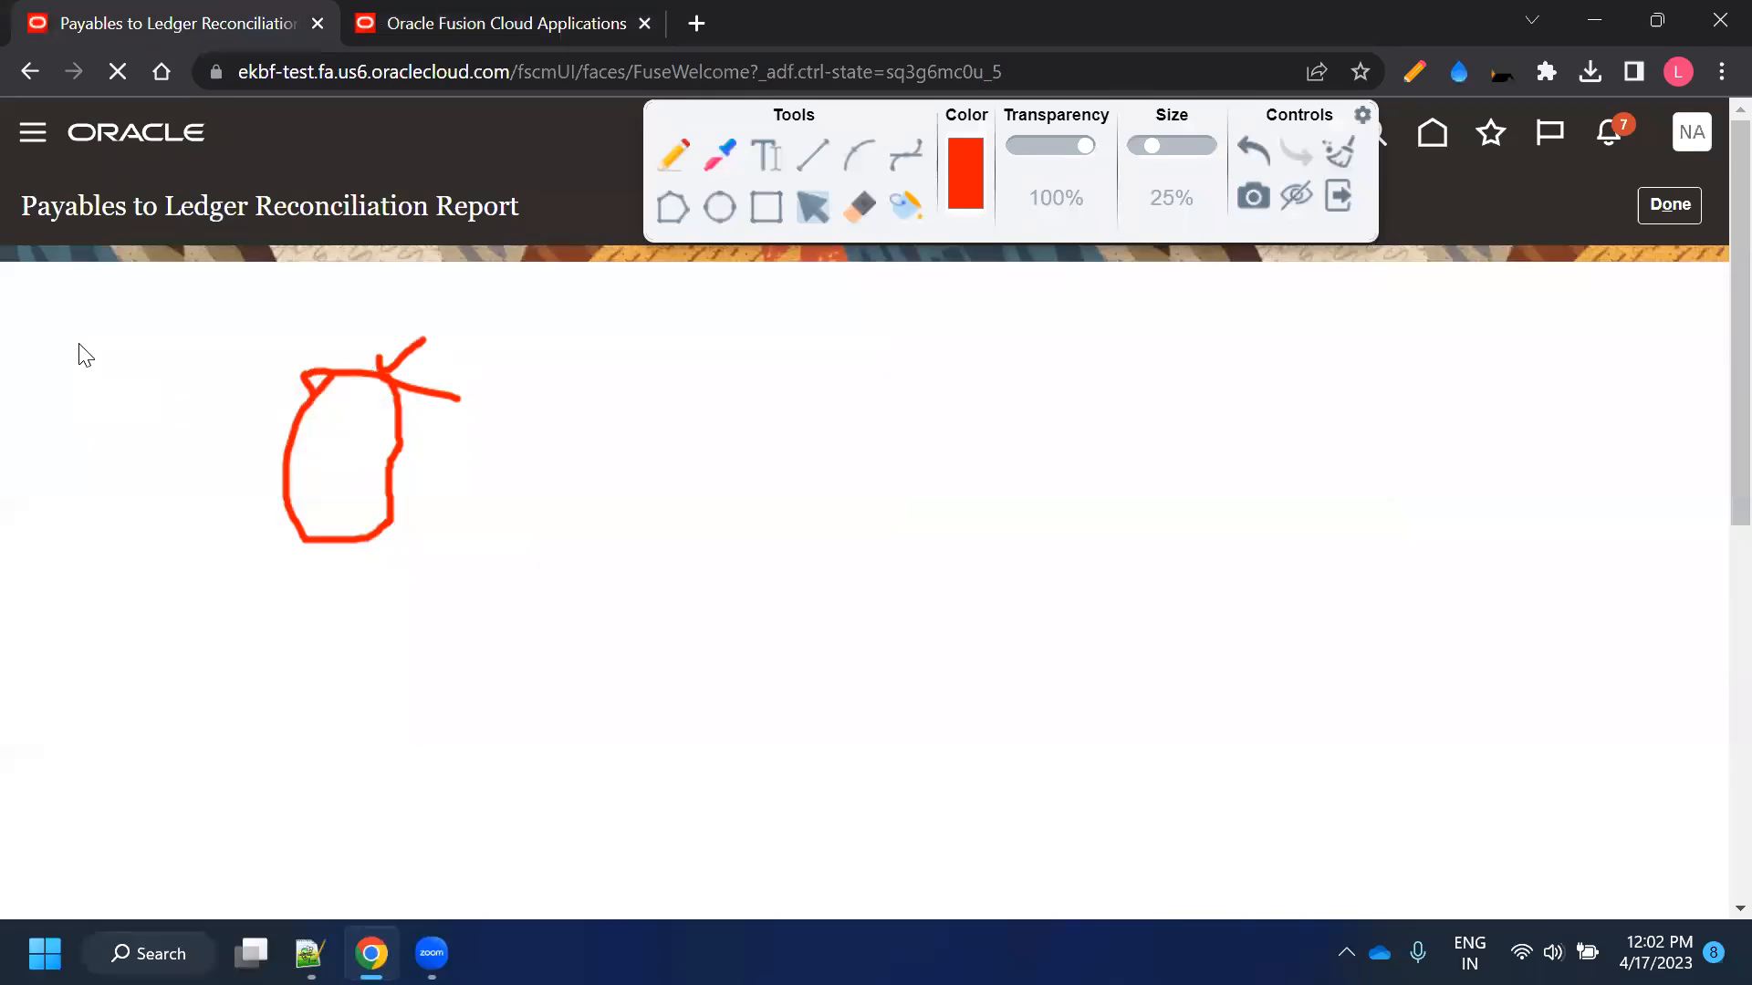
Clear the red marks, exit the annotation tools and examine the Payables to Ledger Reconciliation Summary
{"action": "left_click", "coordinate": [1338, 152]}
{"action": "left_click", "coordinate": [1338, 194]}
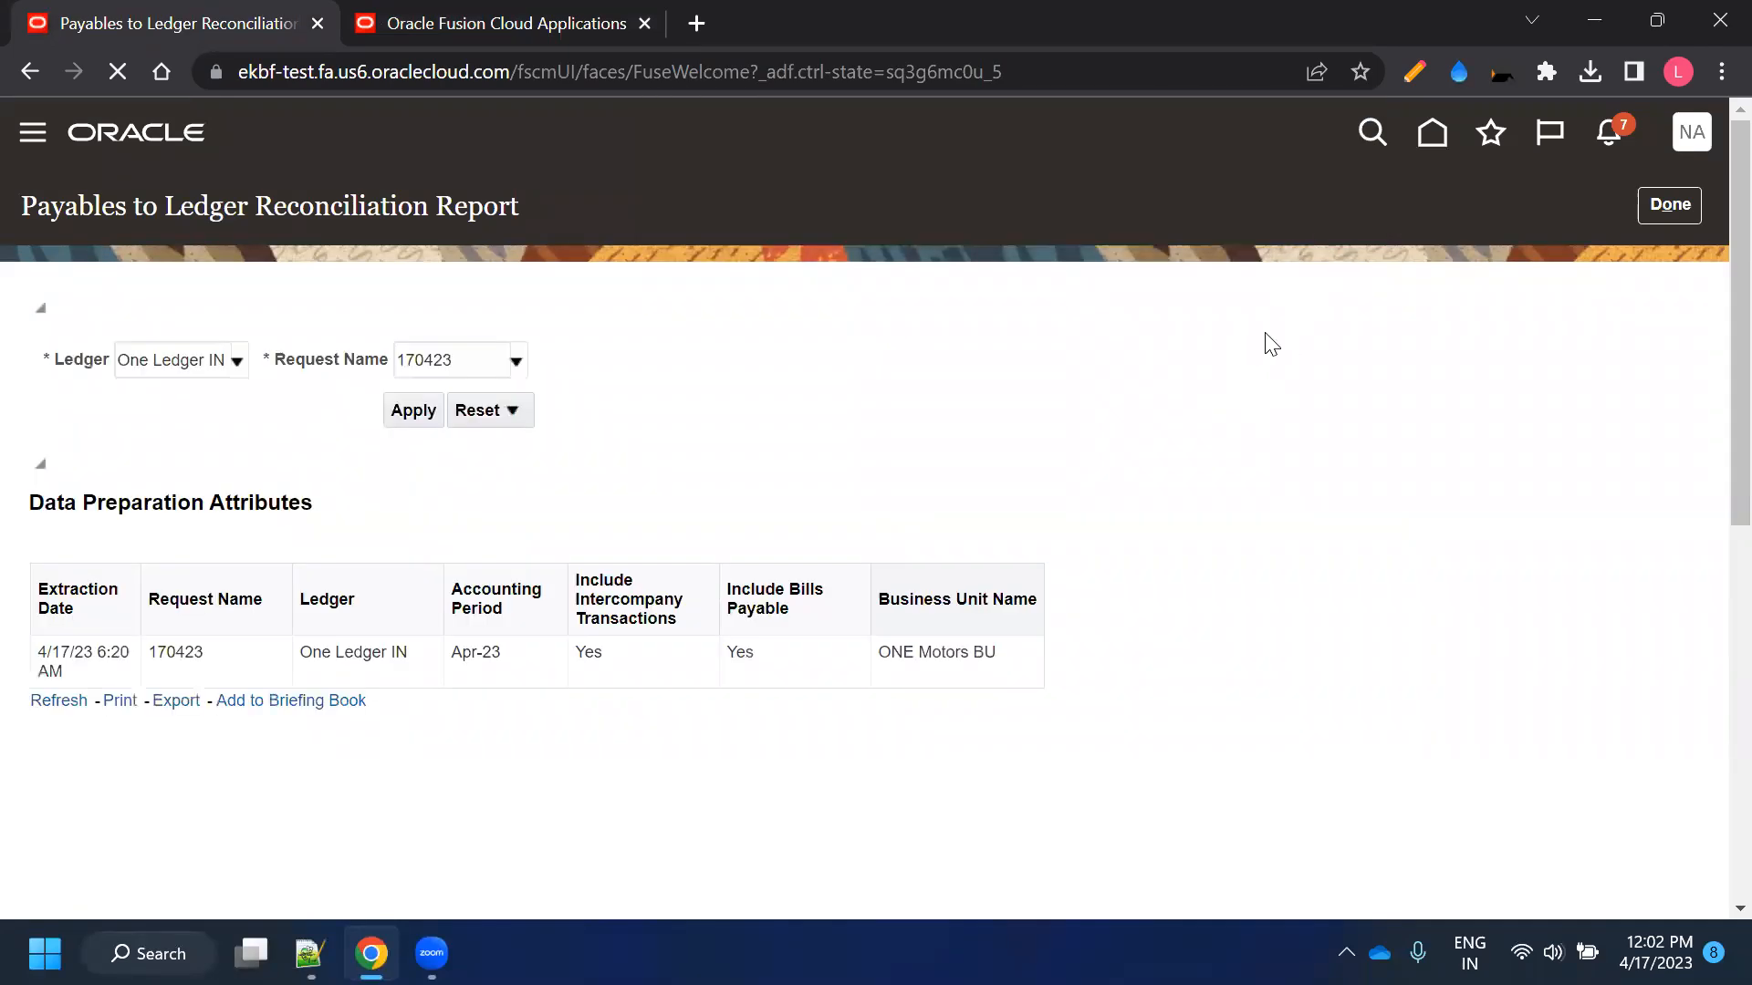
{"action": "scroll", "coordinate": [386, 511], "scroll_direction": "down", "scroll_amount": 5}
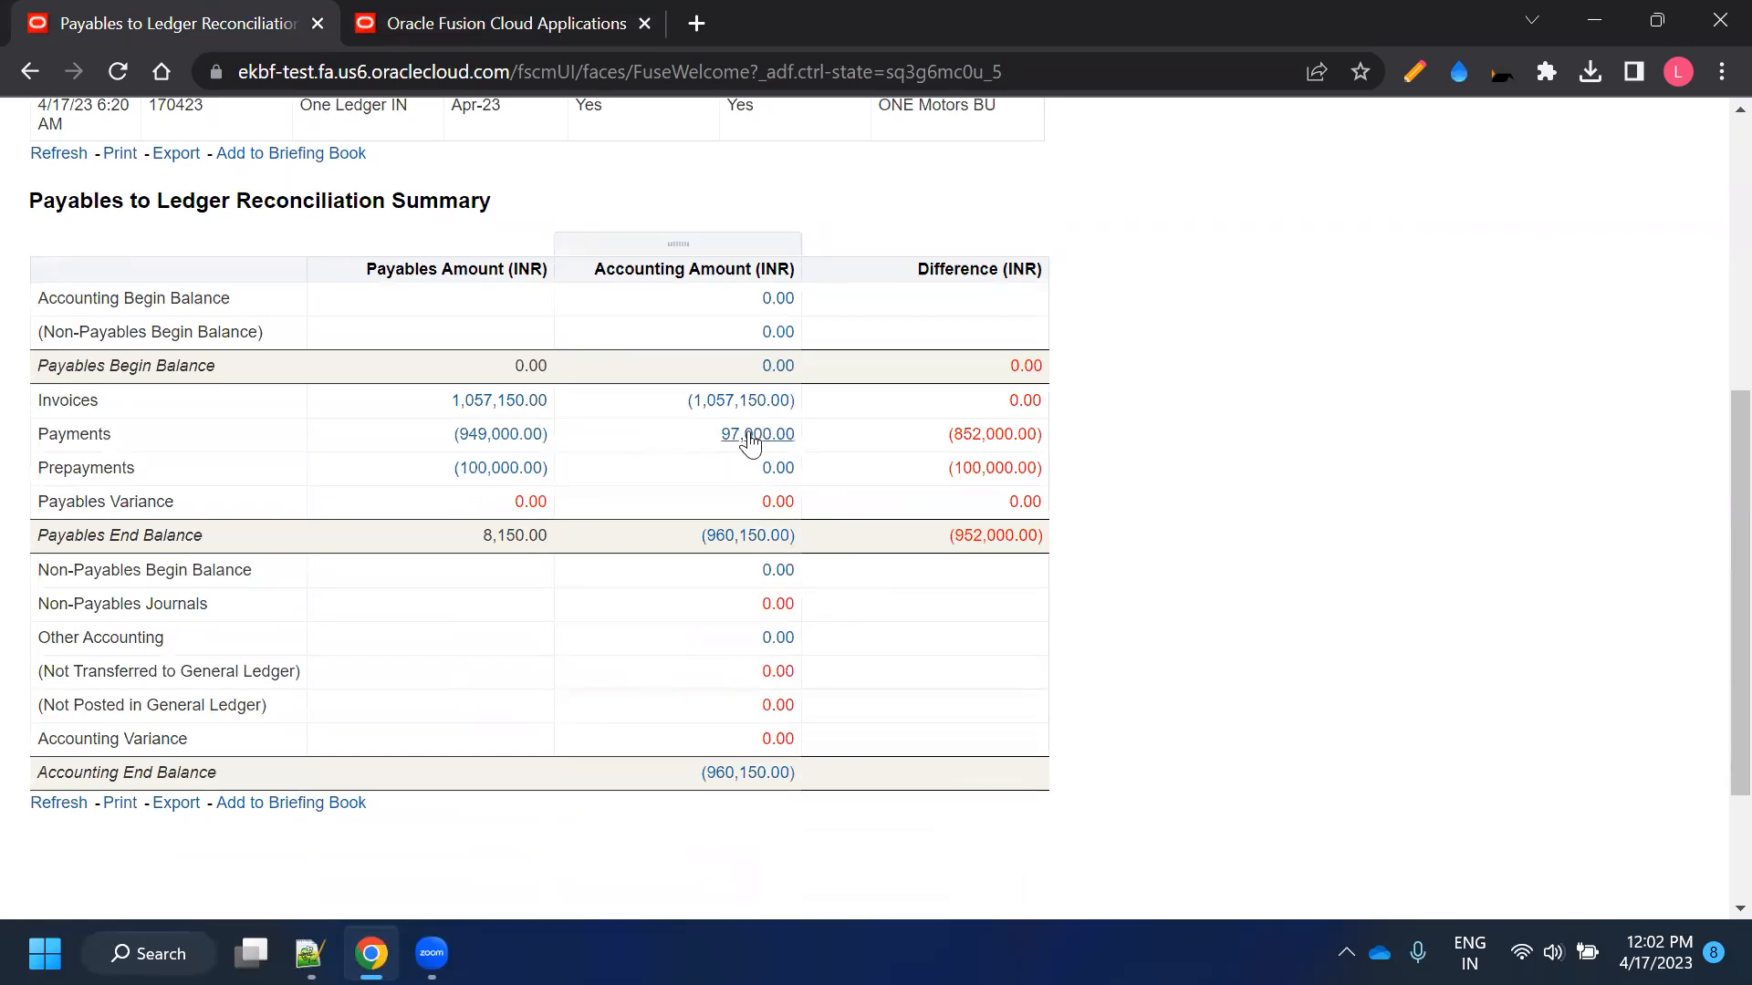
Start scheduling a new process in the Scheduled Processes tab, search job names for %Create%Acc% and select Create Accounting
{"action": "key", "text": "ctrl+Tab"}
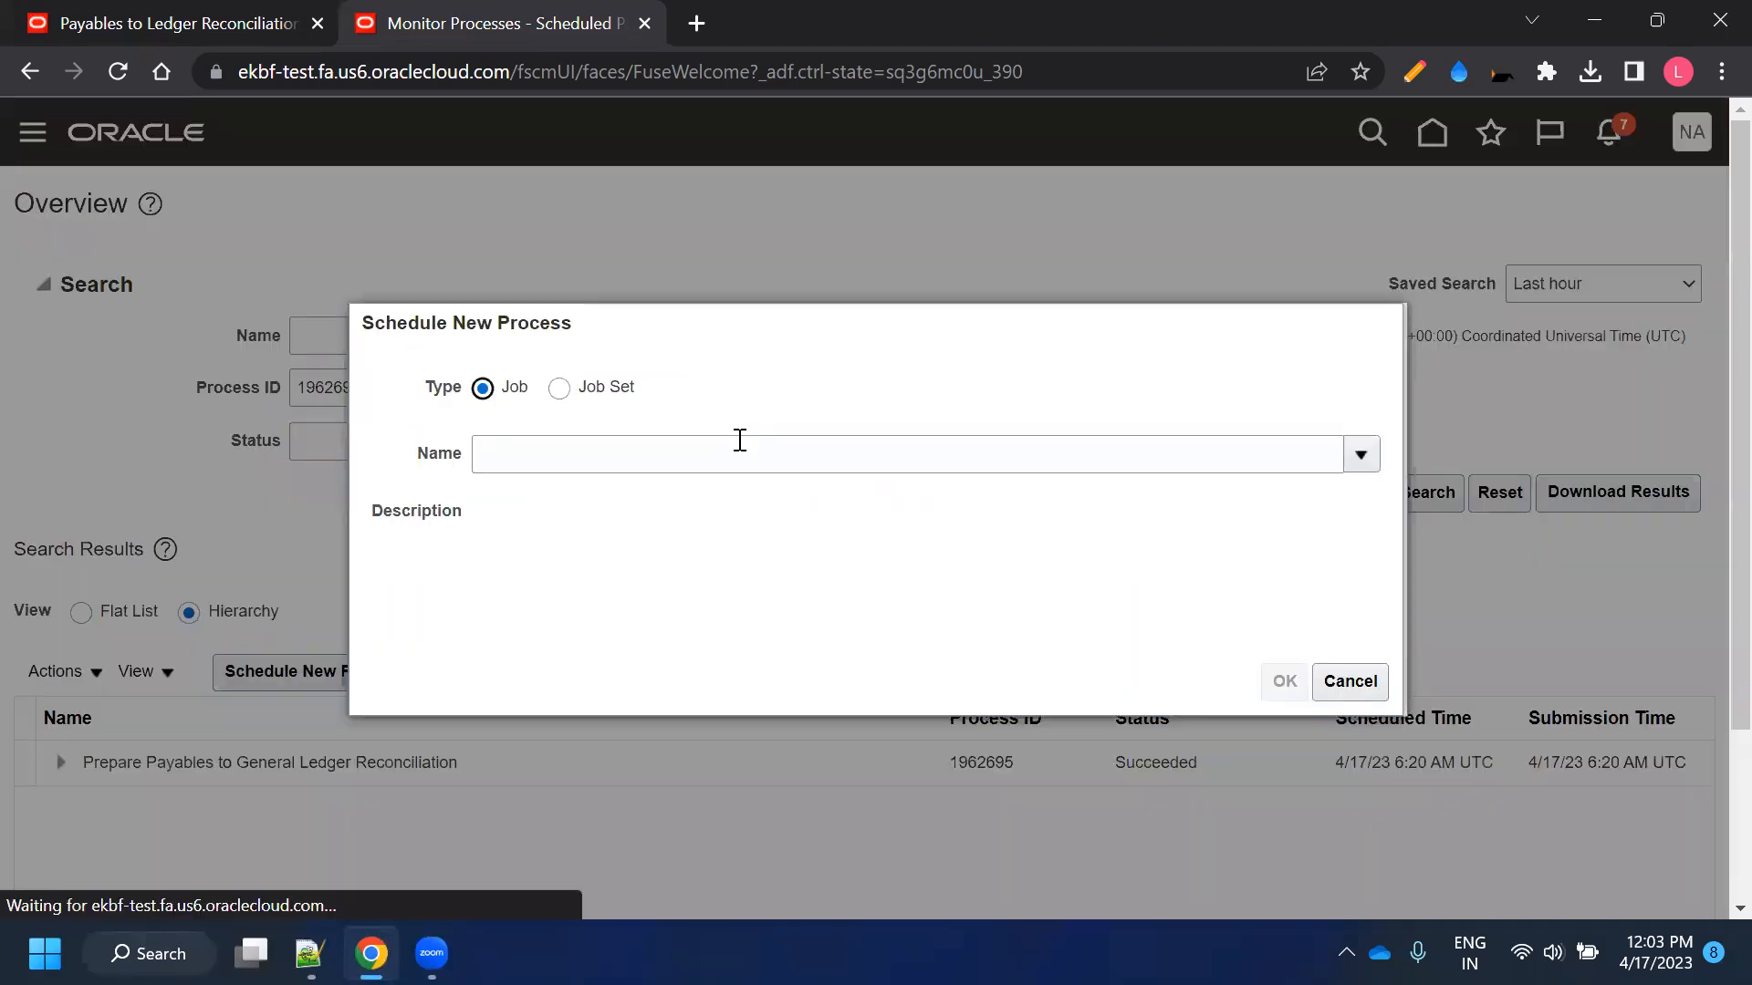
{"action": "left_click", "coordinate": [729, 458]}
{"action": "type", "text": "%c"}
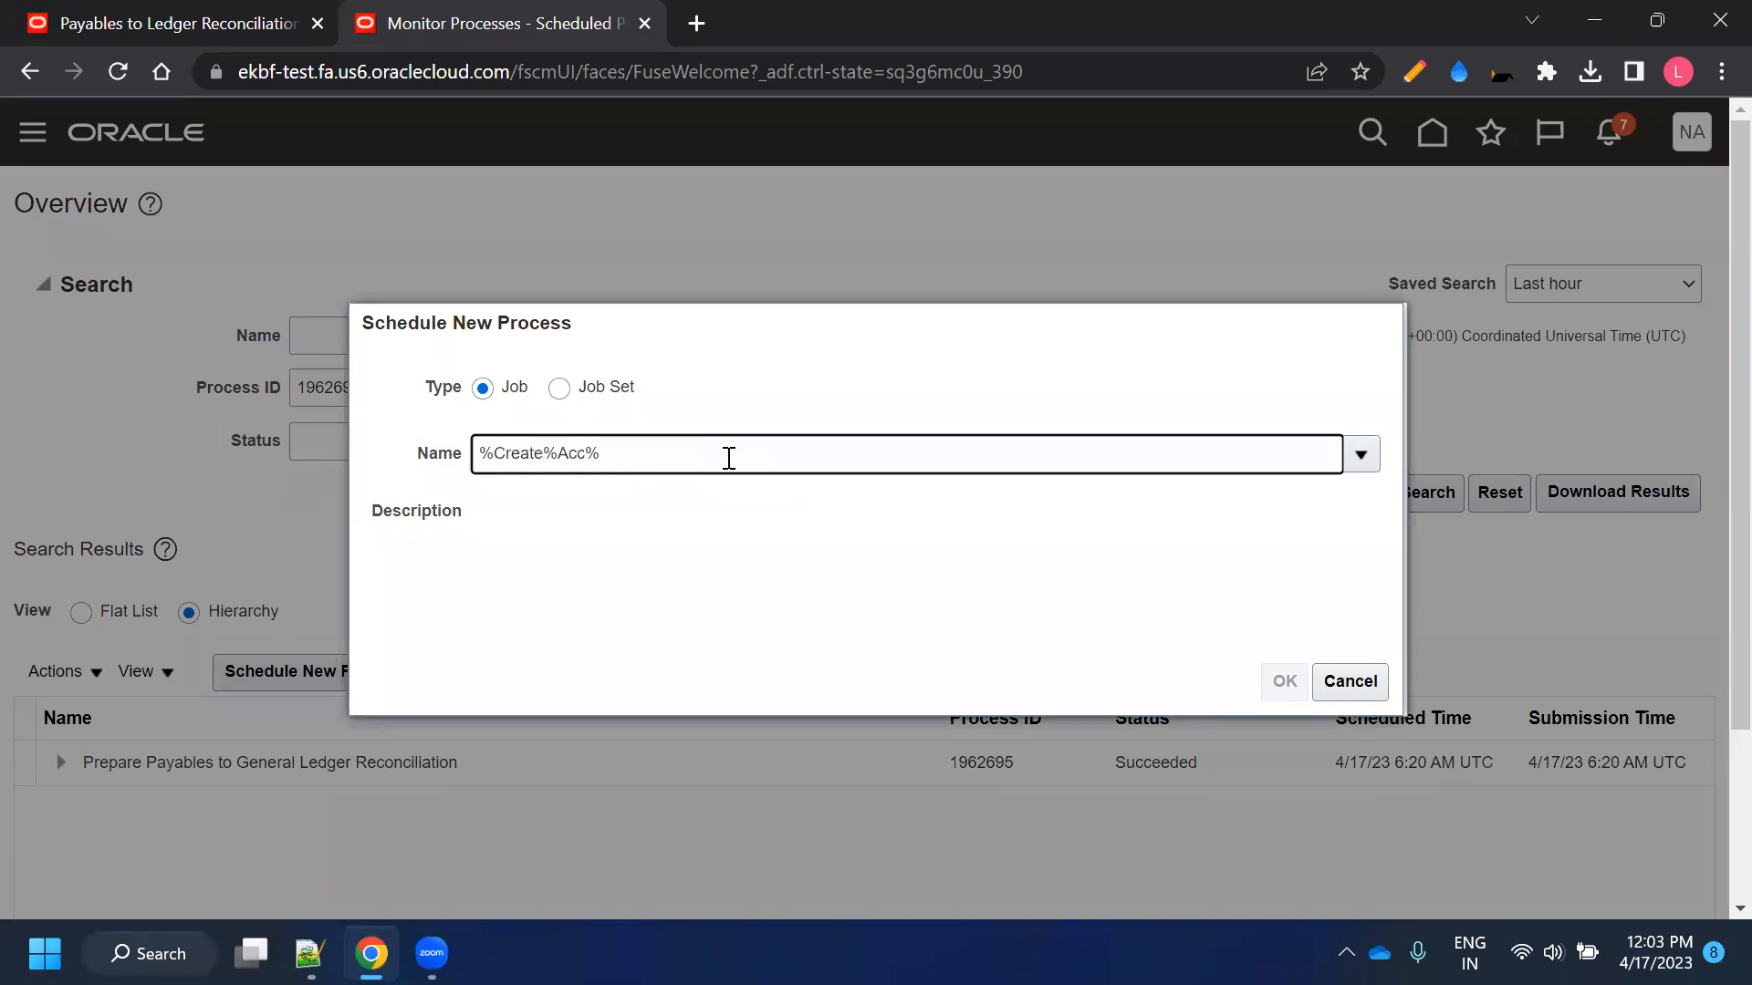
{"action": "key", "text": "Tab"}
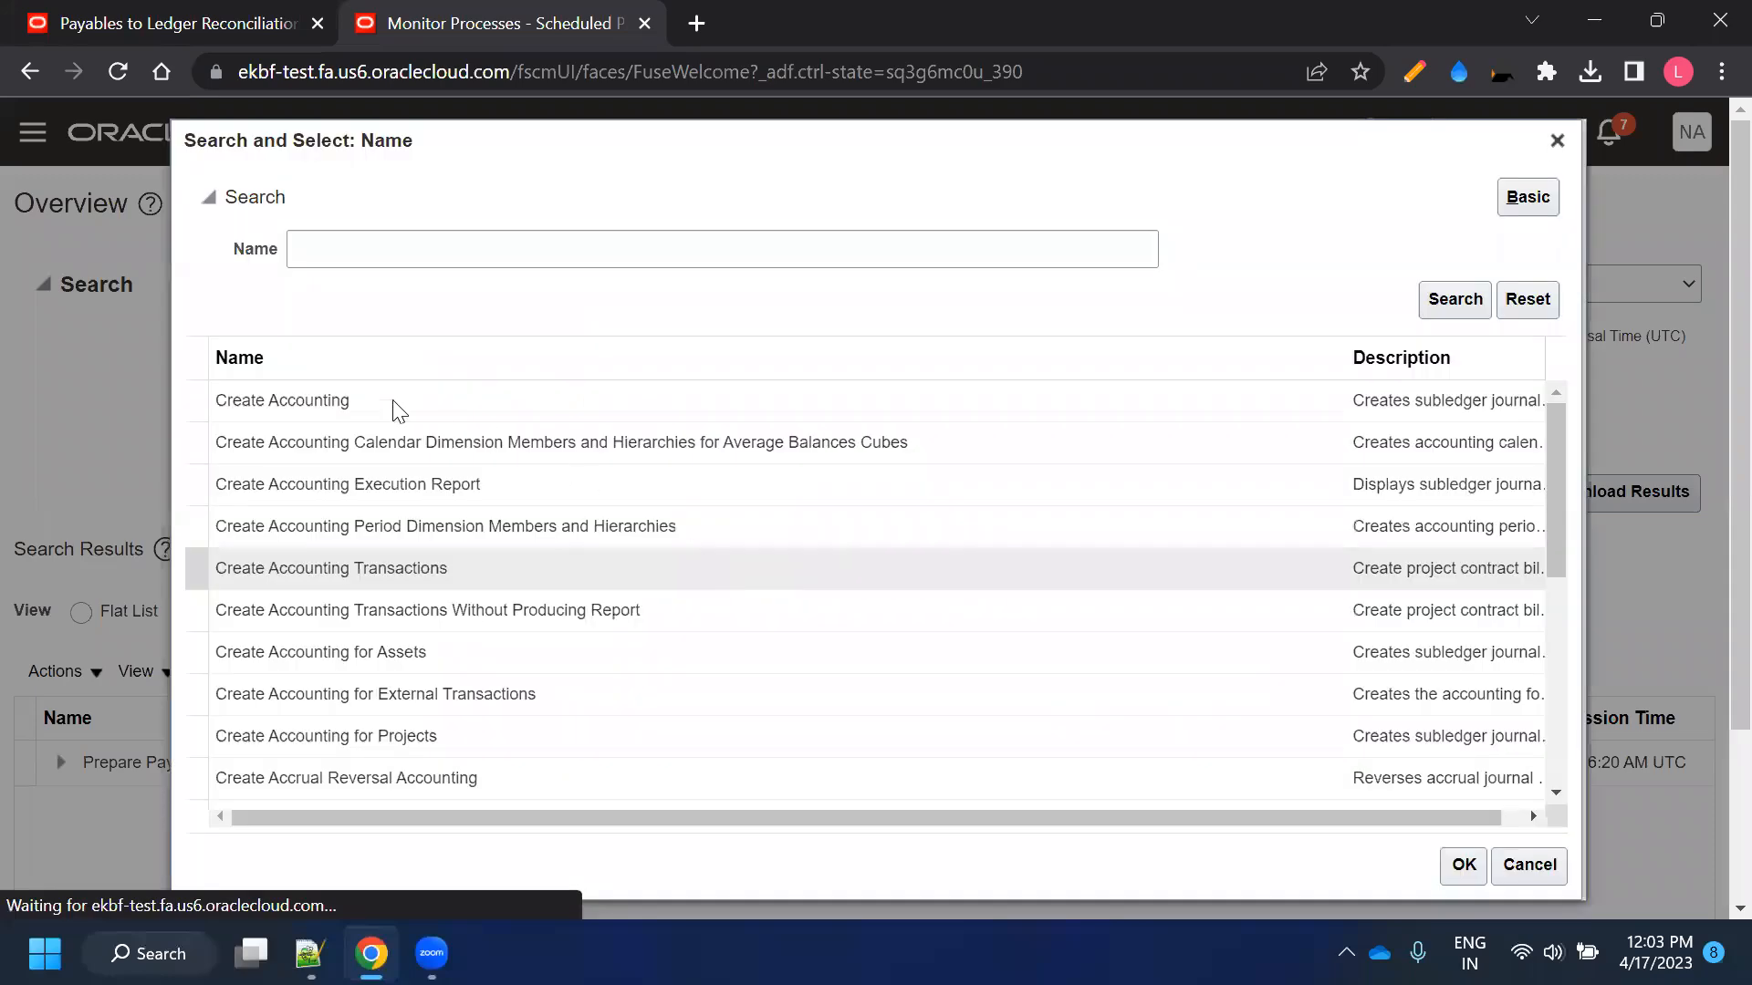
{"action": "left_click", "coordinate": [1462, 865]}
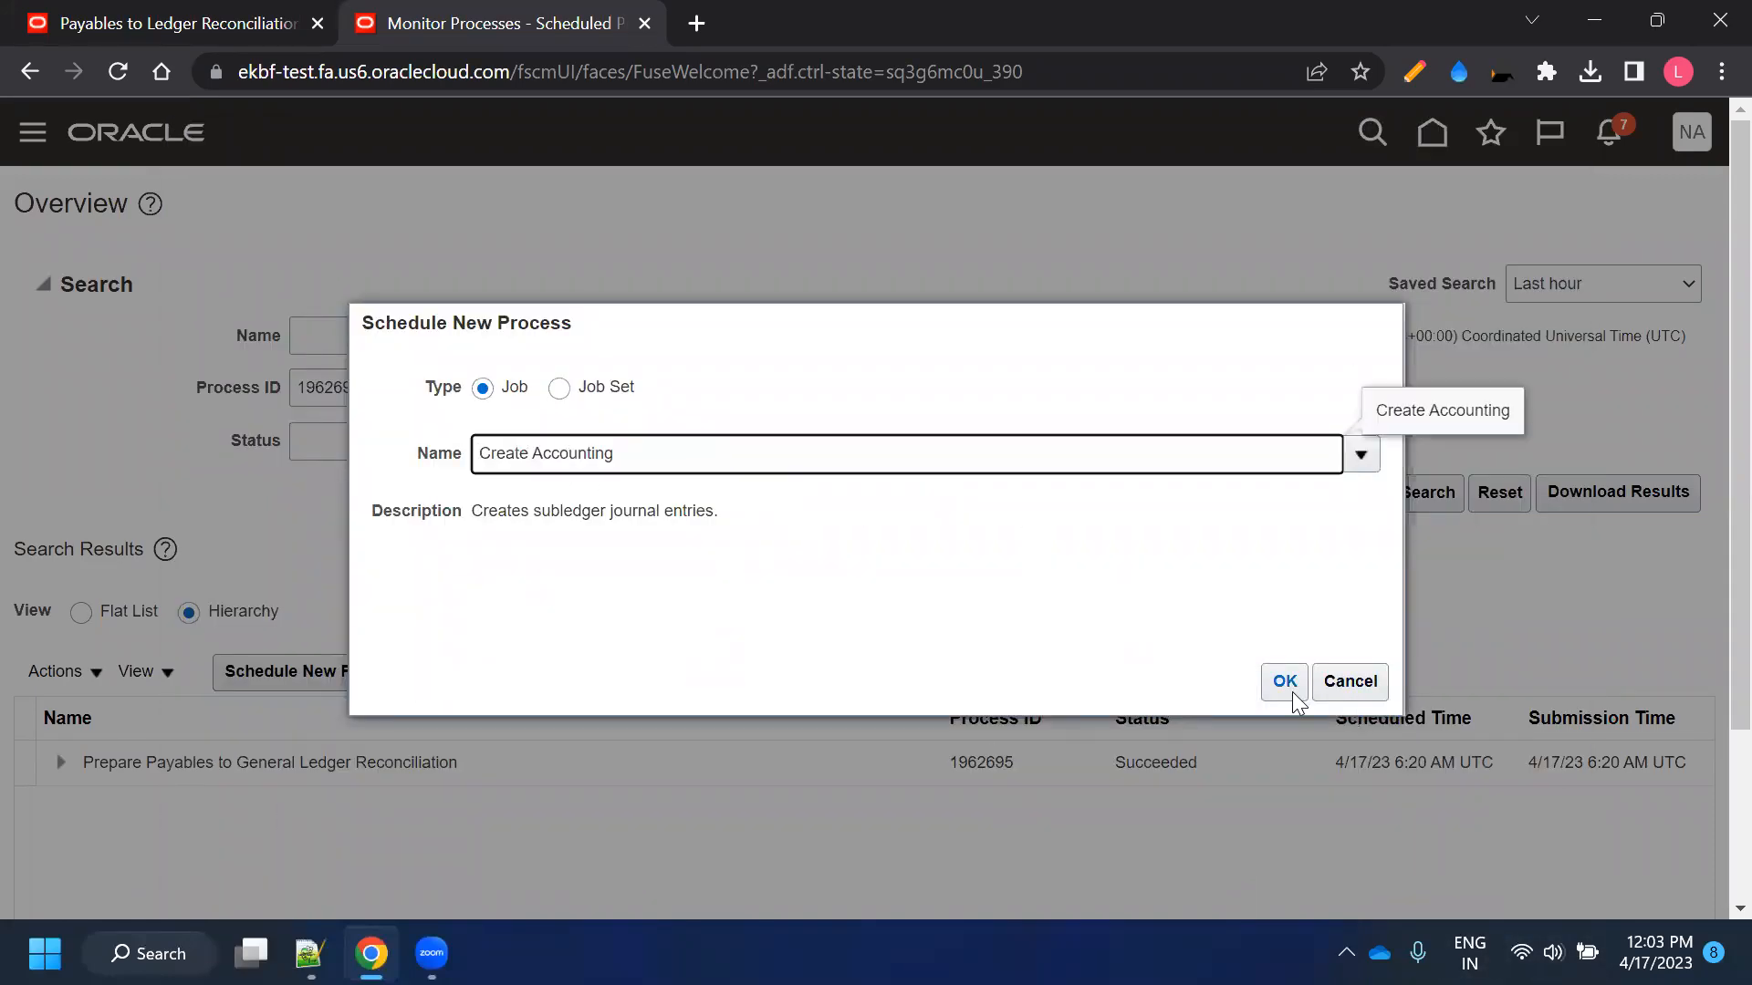
Confirm the Create Accounting job and set its subledger application to Payables and its ledger to One Ledger IN
{"action": "left_click", "coordinate": [1292, 692]}
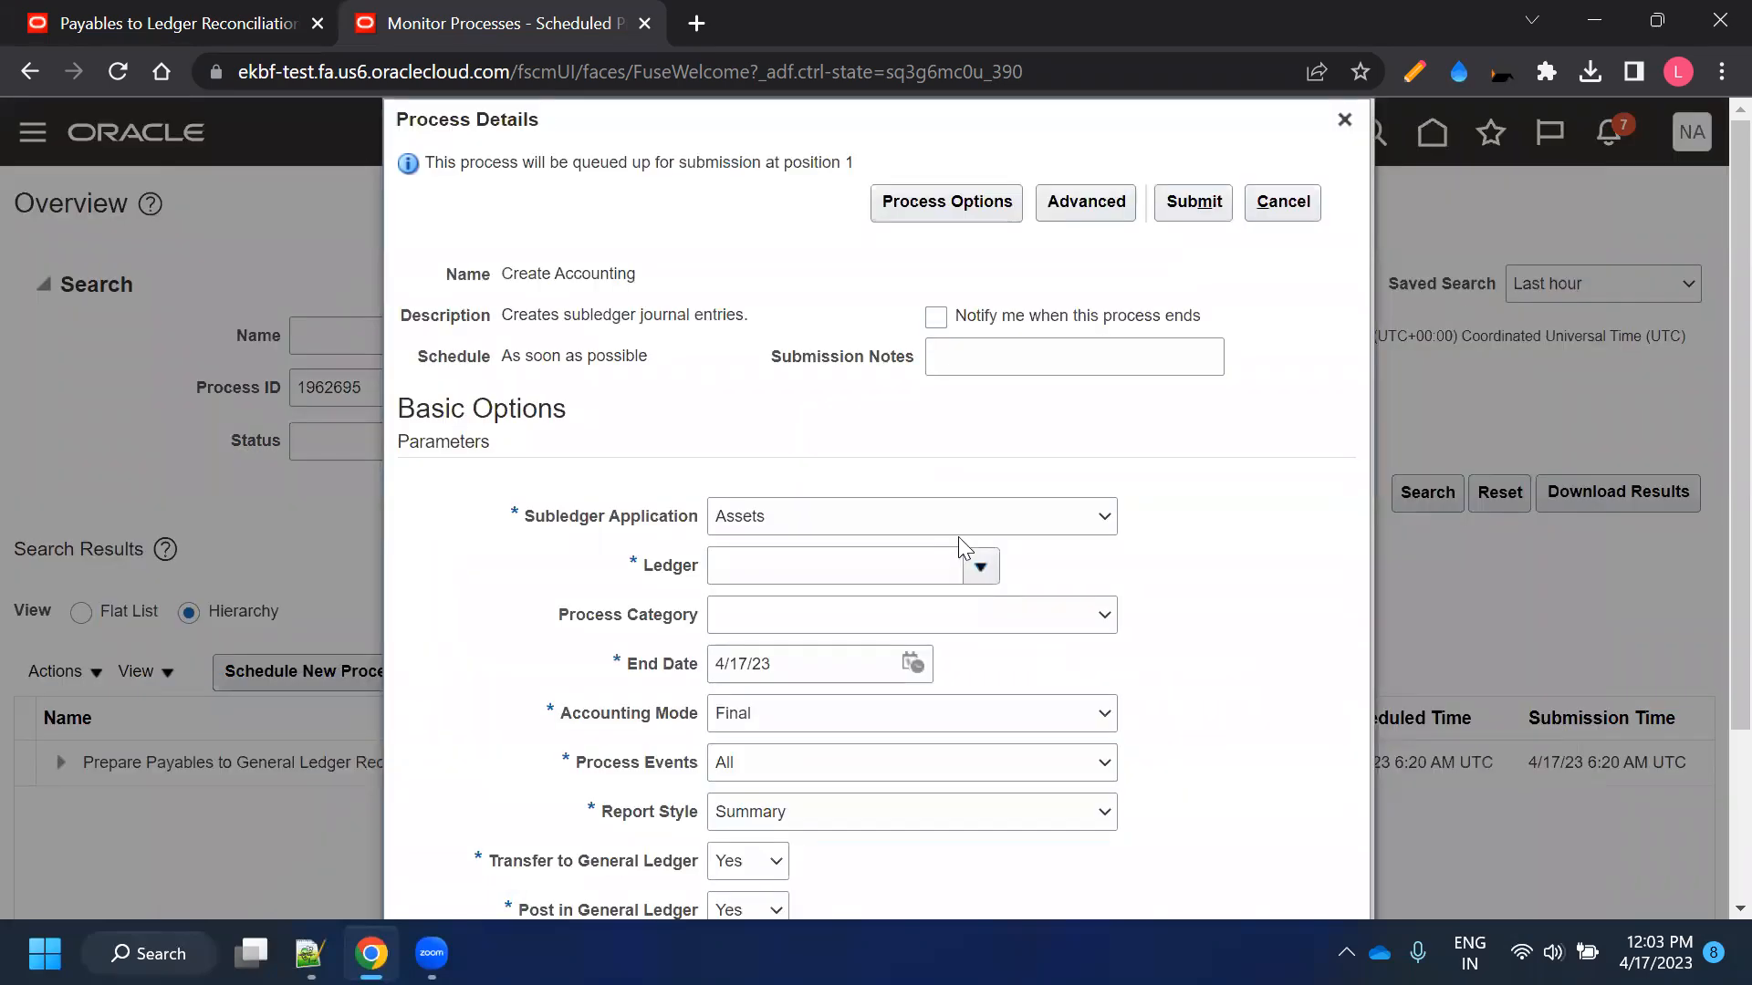
{"action": "left_click", "coordinate": [967, 520]}
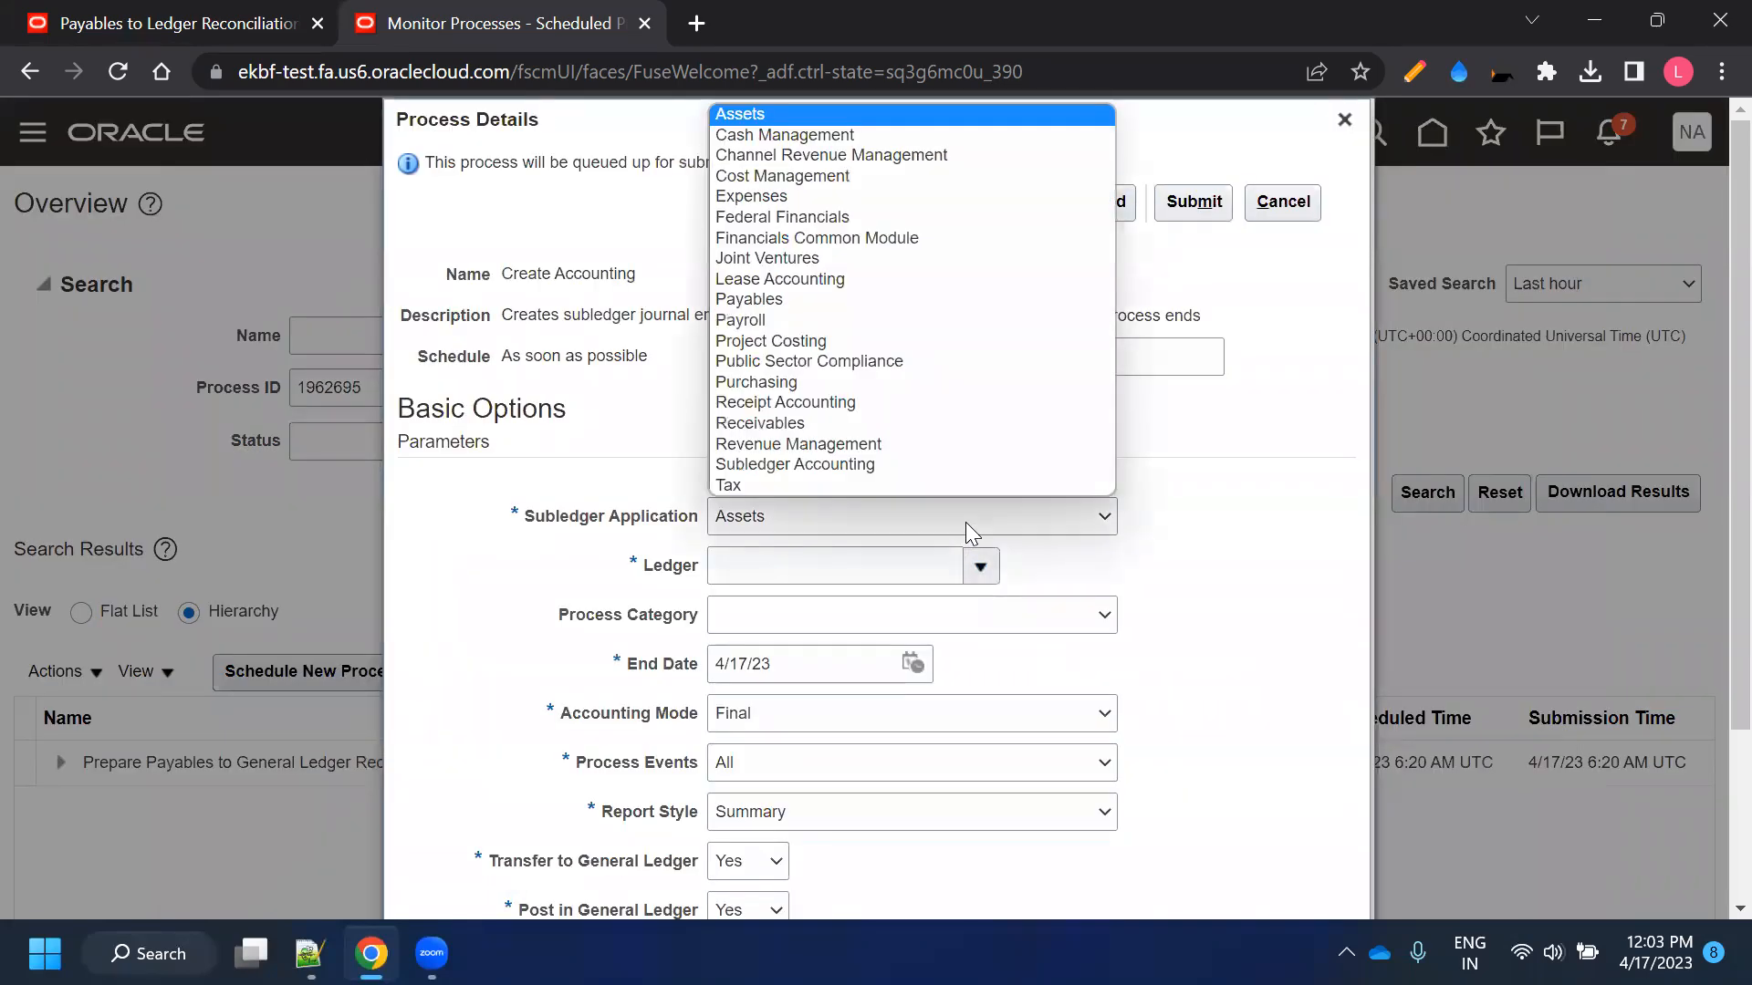
{"action": "key", "text": "p"}
{"action": "left_click", "coordinate": [831, 301]}
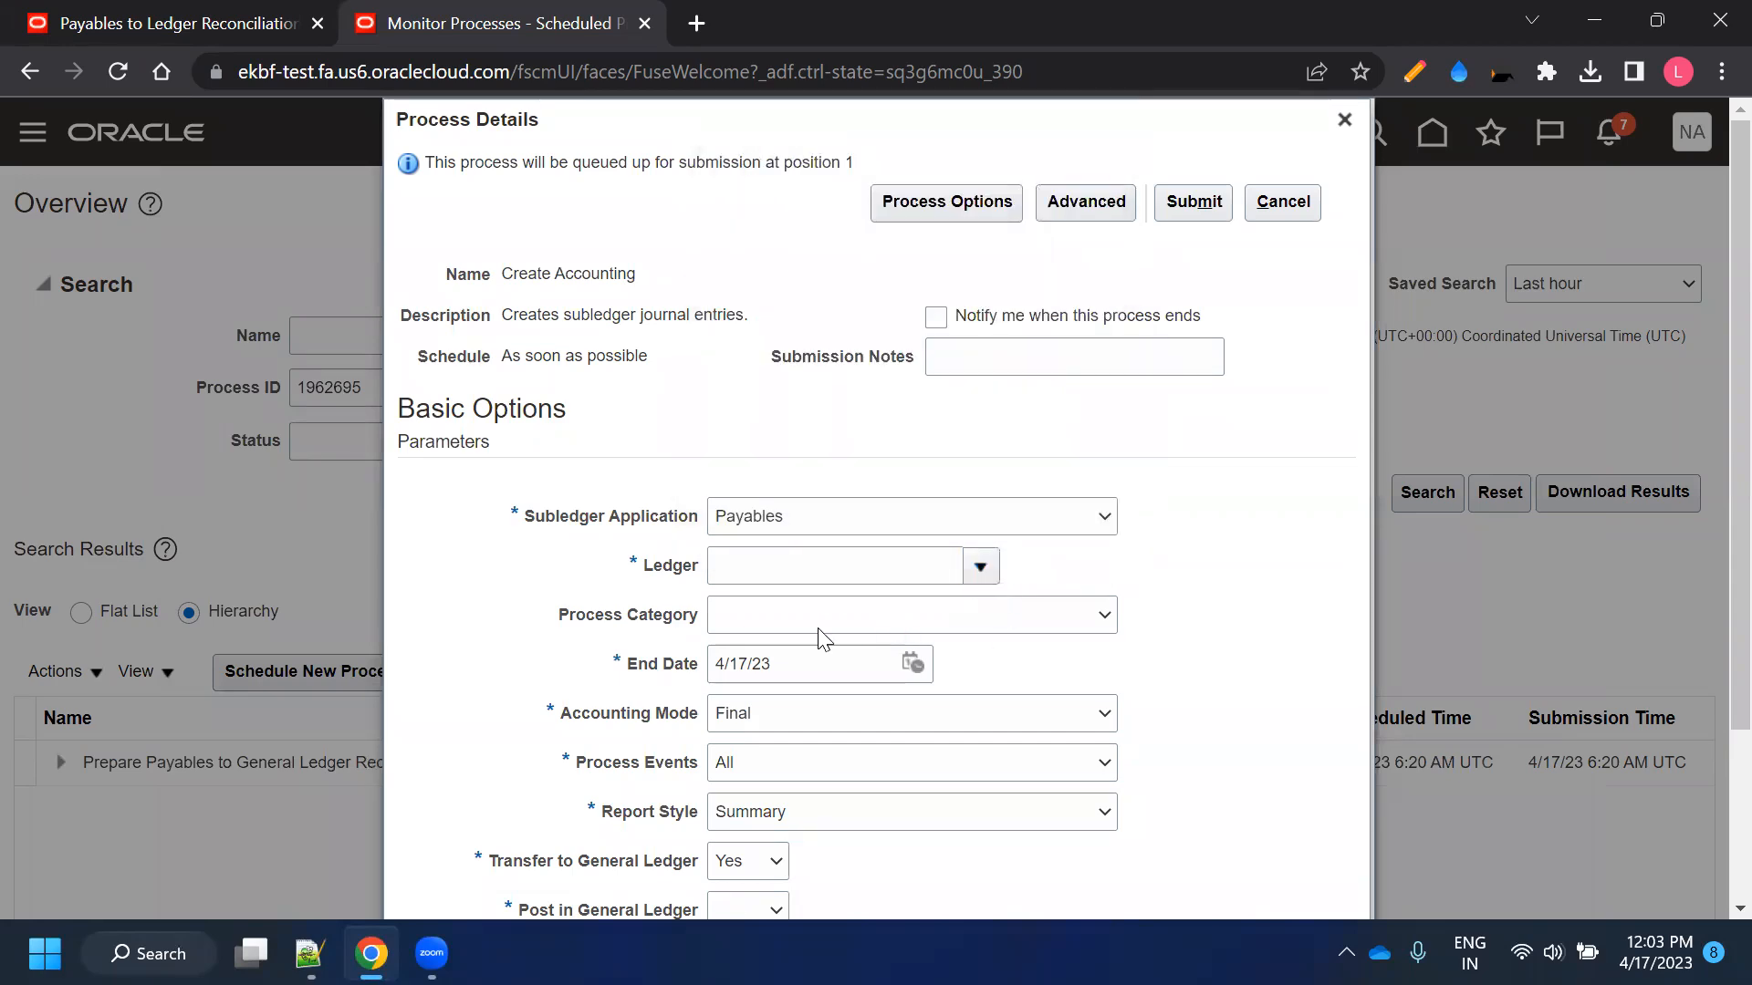
{"action": "scroll", "coordinate": [816, 748], "scroll_direction": "down", "scroll_amount": 2}
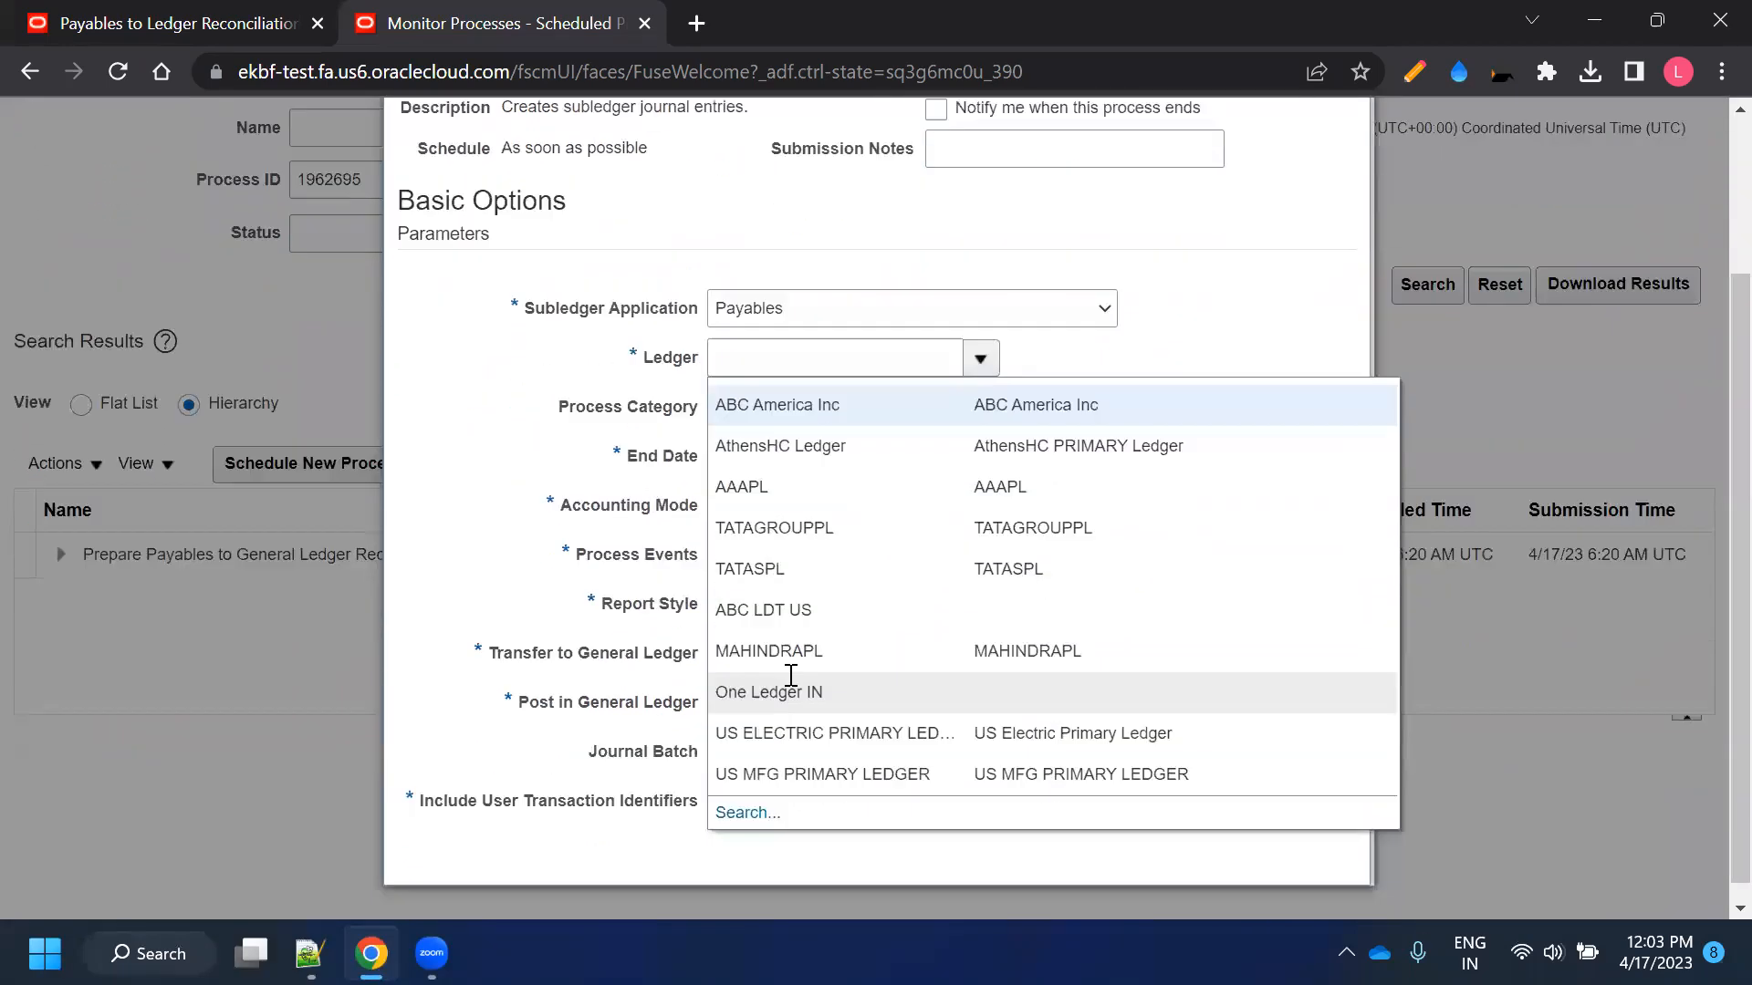
{"action": "left_click", "coordinate": [784, 669]}
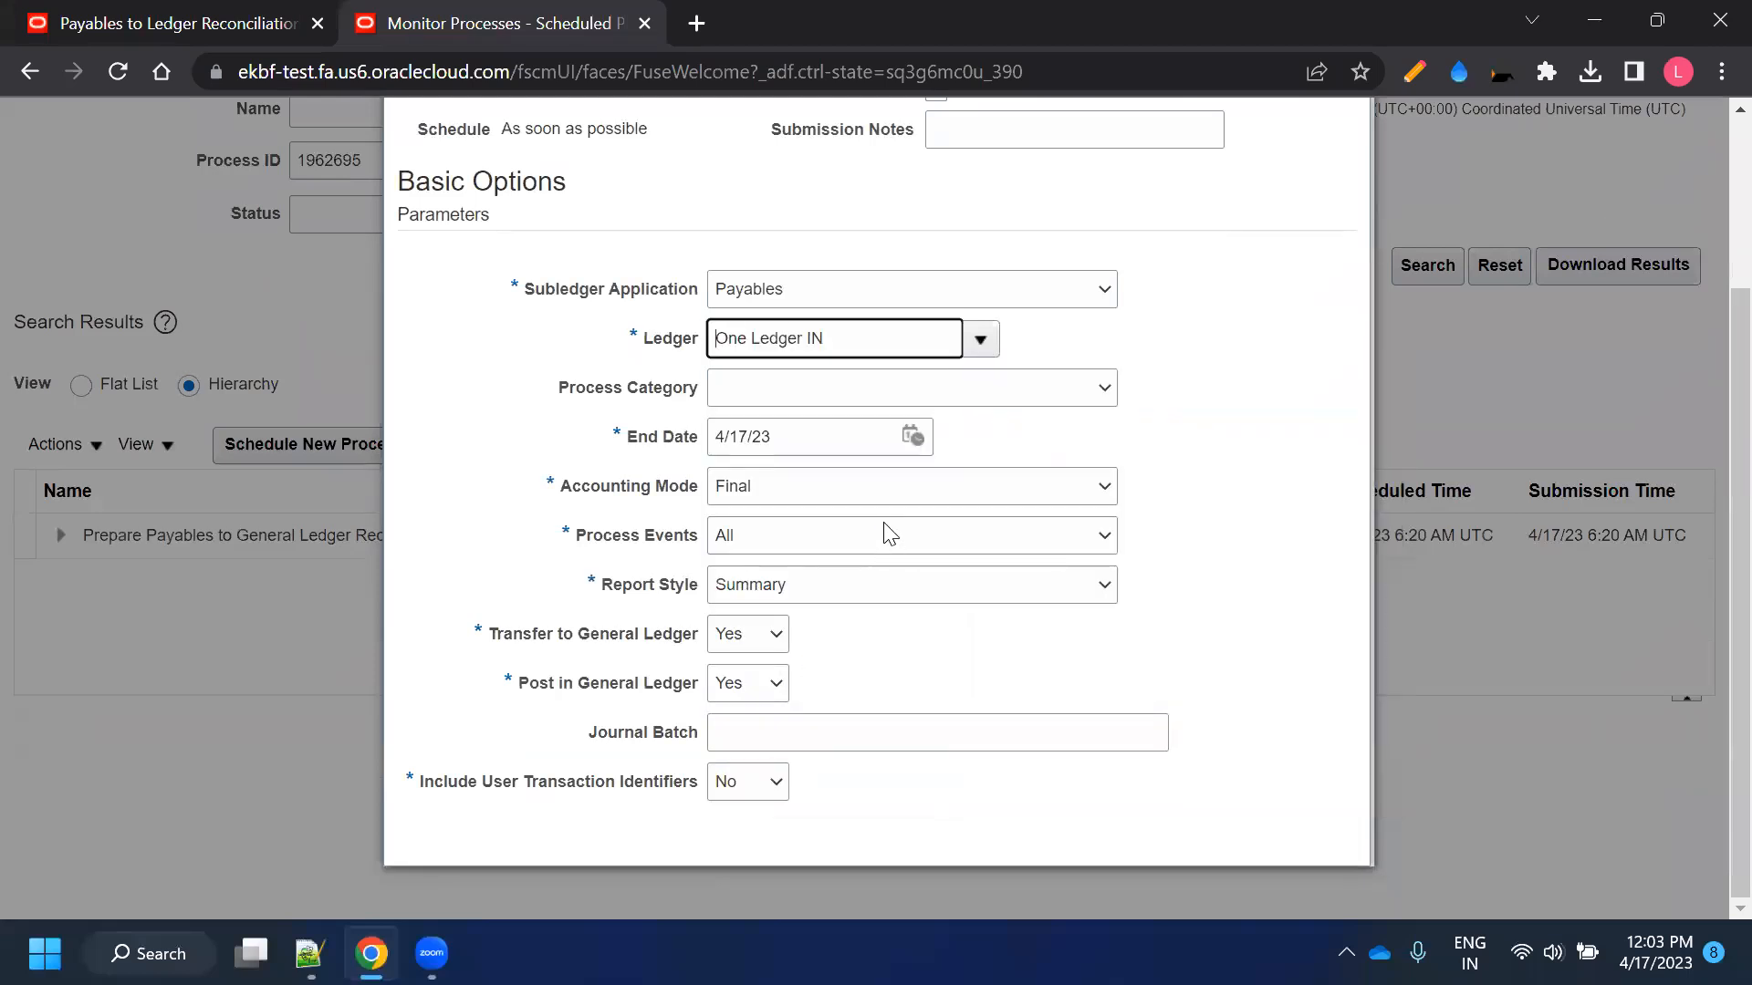
Set the Create Accounting end date to 4/30/23 and the report style to Detail
{"action": "left_click", "coordinate": [912, 437]}
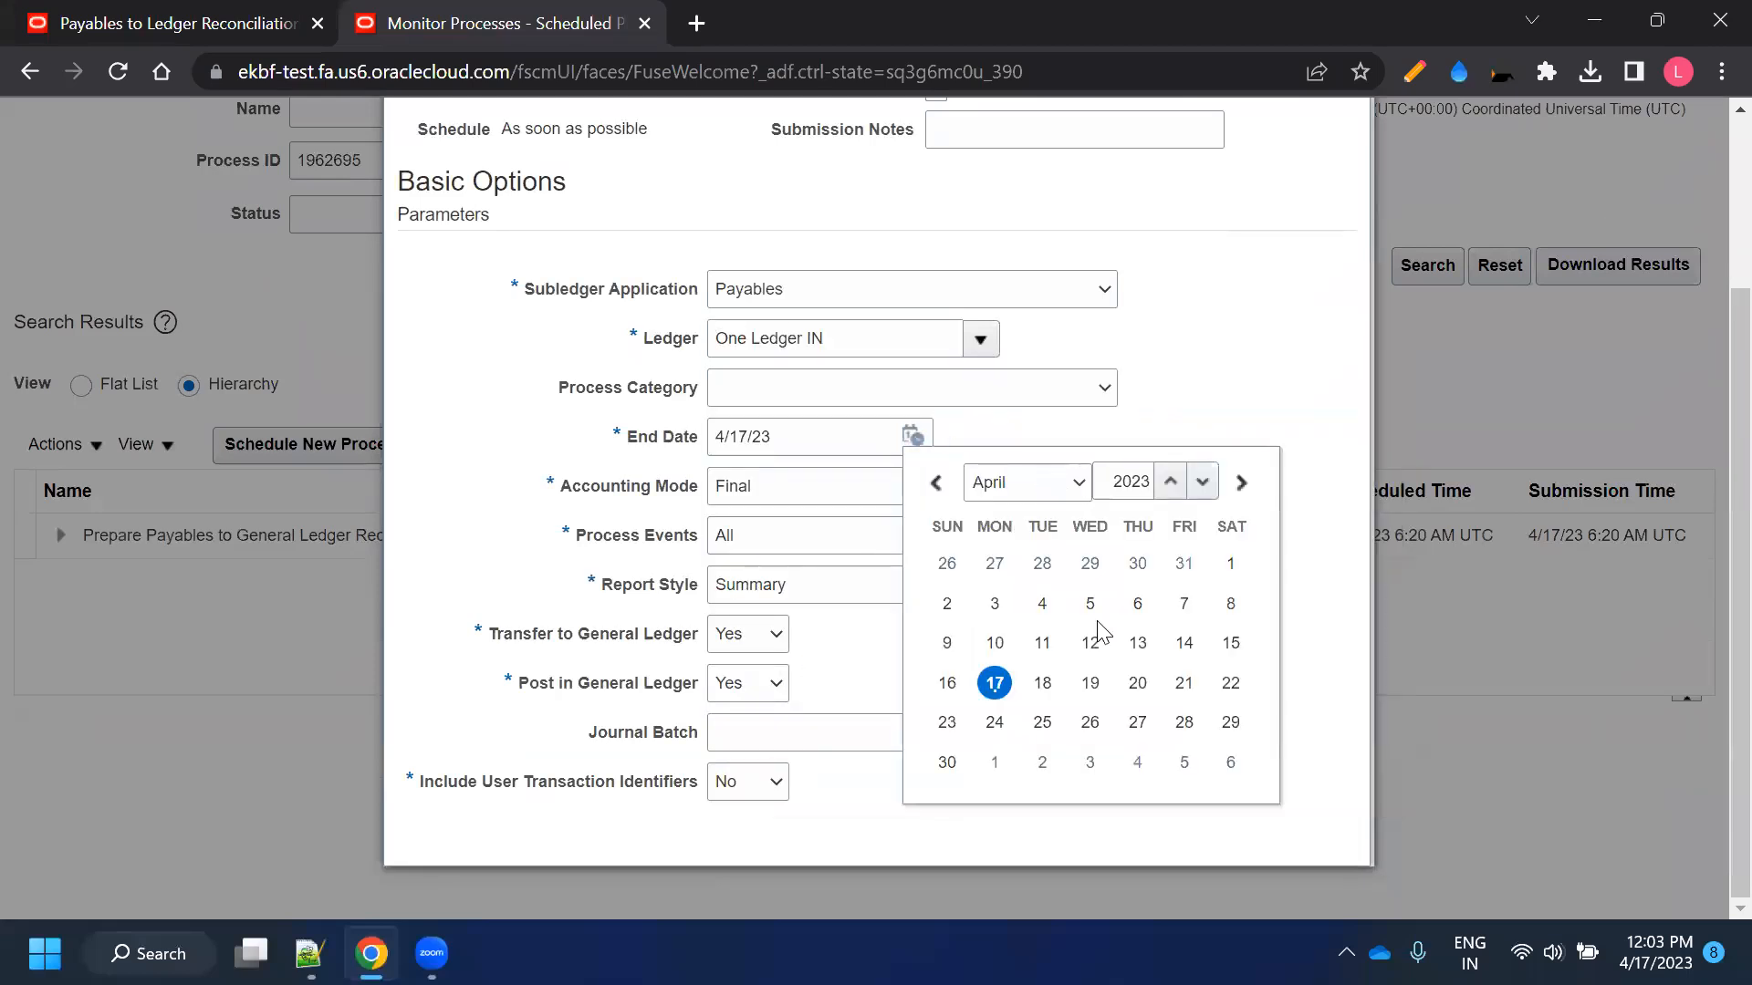
{"action": "left_click", "coordinate": [949, 763]}
{"action": "left_click", "coordinate": [1209, 684]}
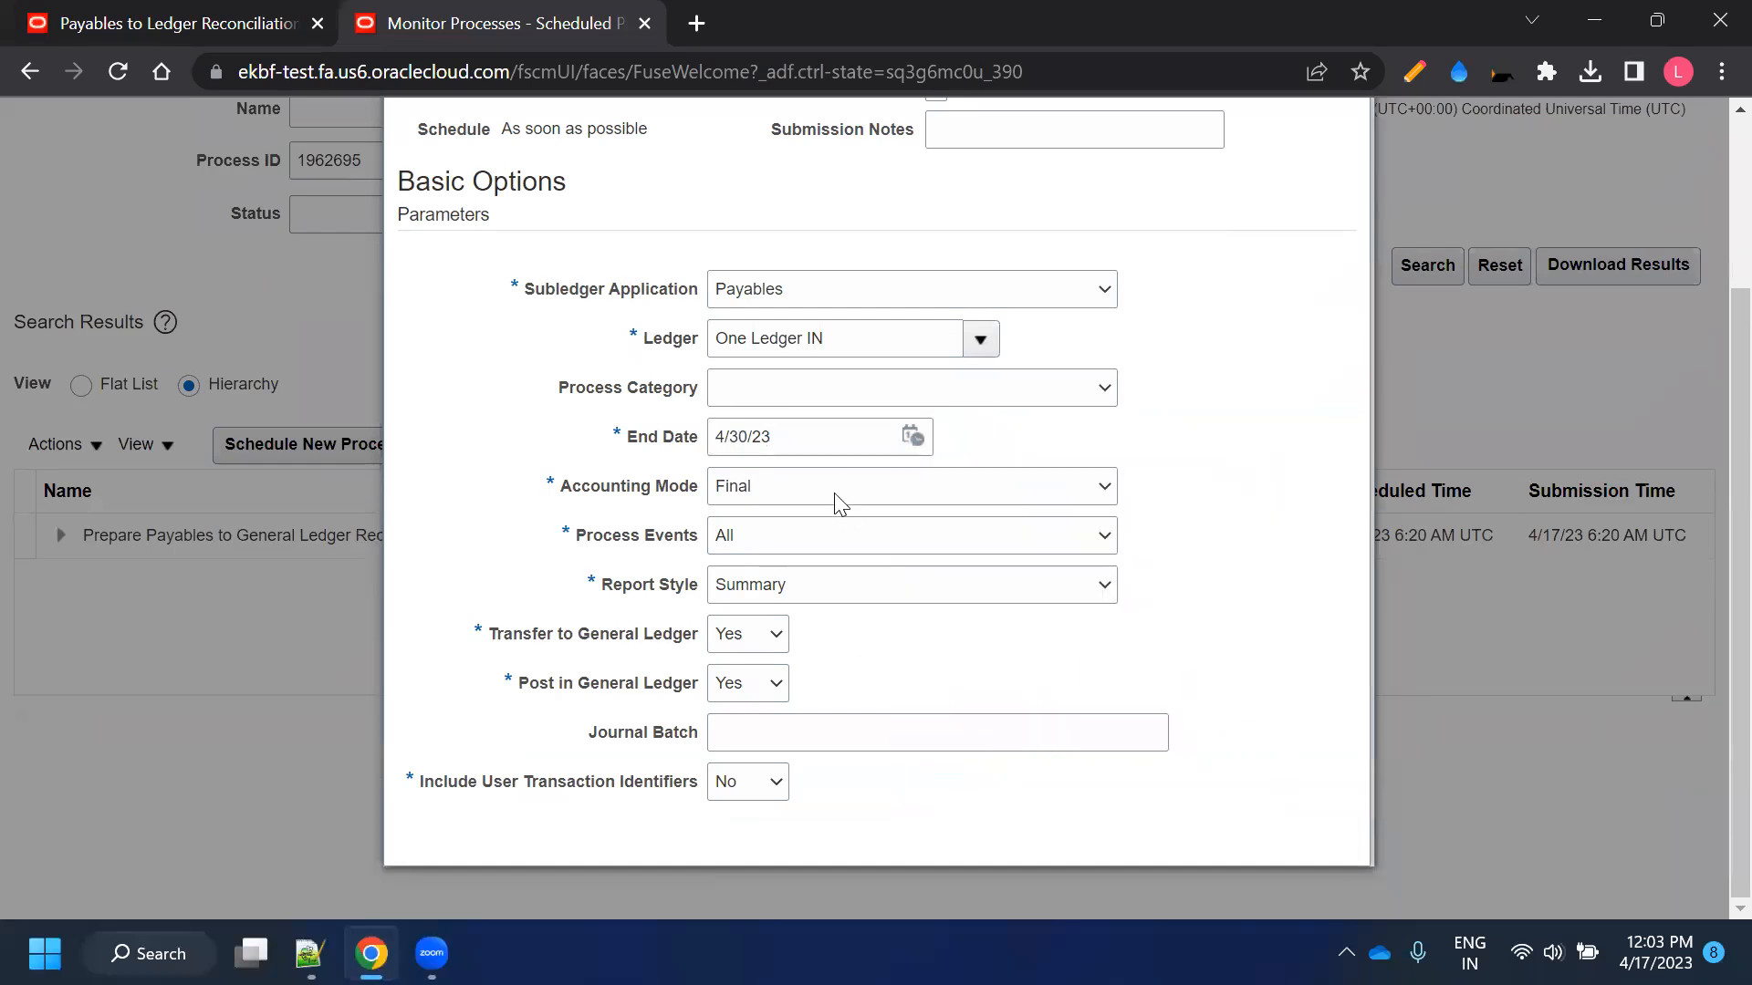
{"action": "left_click", "coordinate": [864, 587]}
{"action": "left_click", "coordinate": [854, 613]}
{"action": "left_click", "coordinate": [1242, 638]}
Submit the Create Accounting process, acknowledge the confirmation and refresh the process list
{"action": "scroll", "coordinate": [1244, 548], "scroll_direction": "up", "scroll_amount": 3}
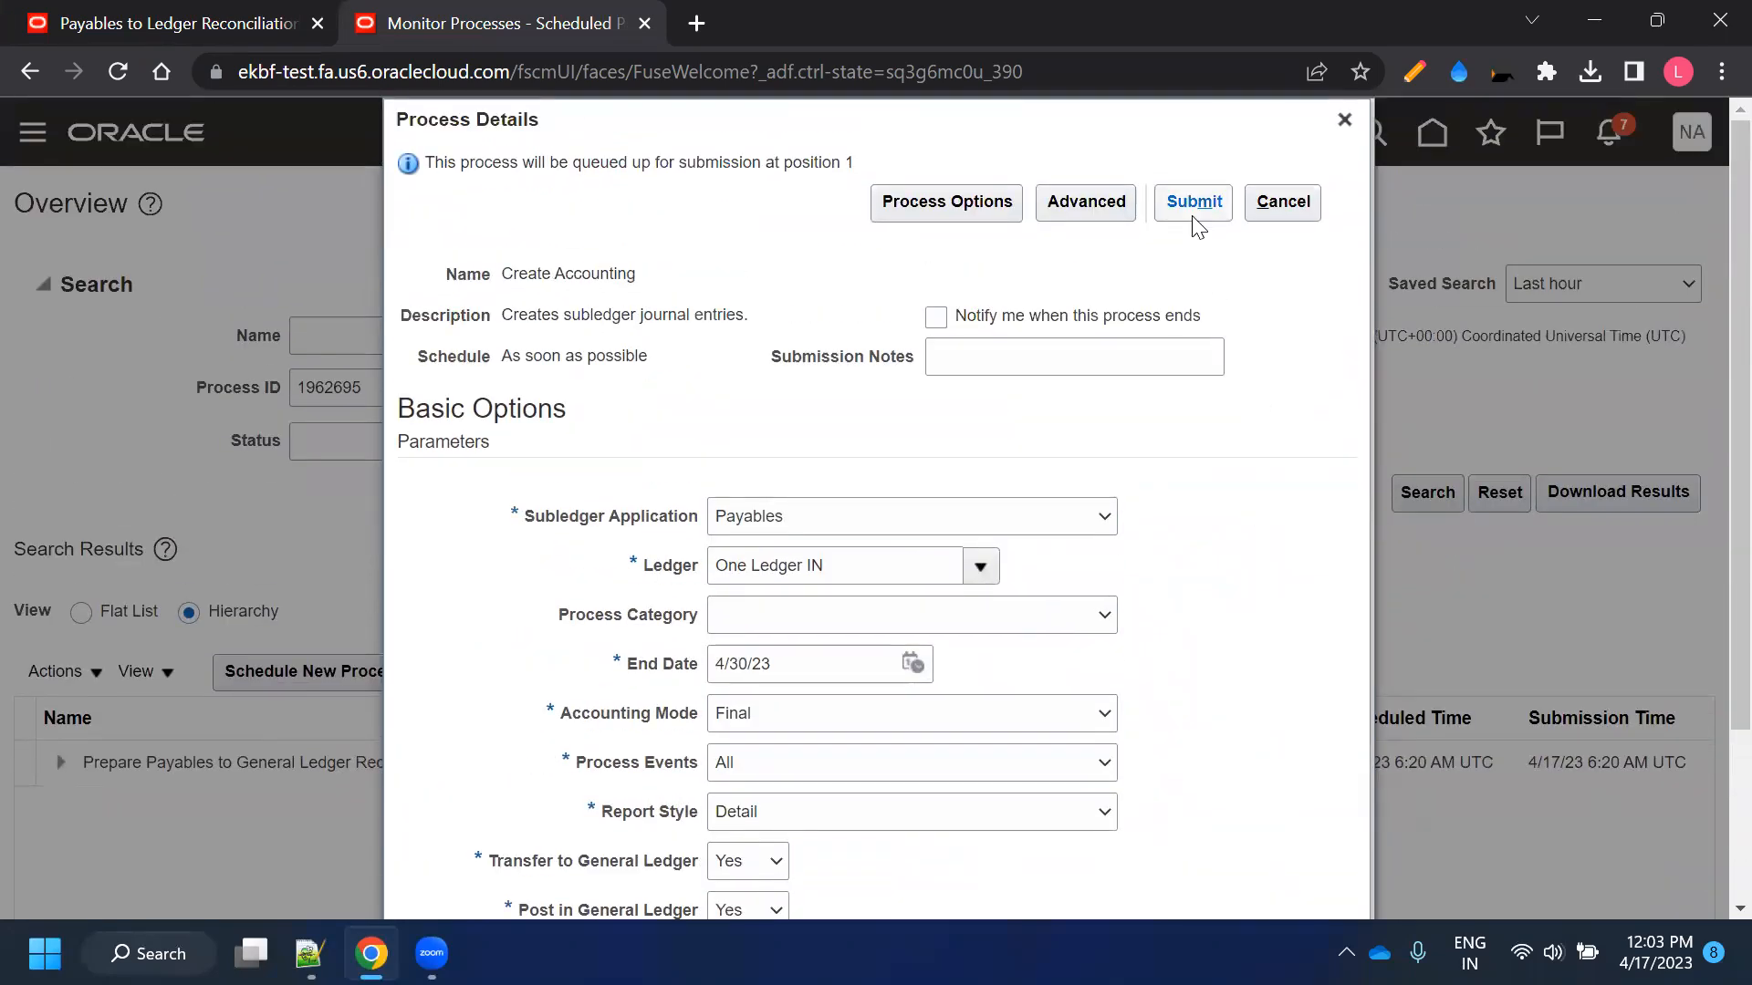
{"action": "left_click", "coordinate": [1193, 219]}
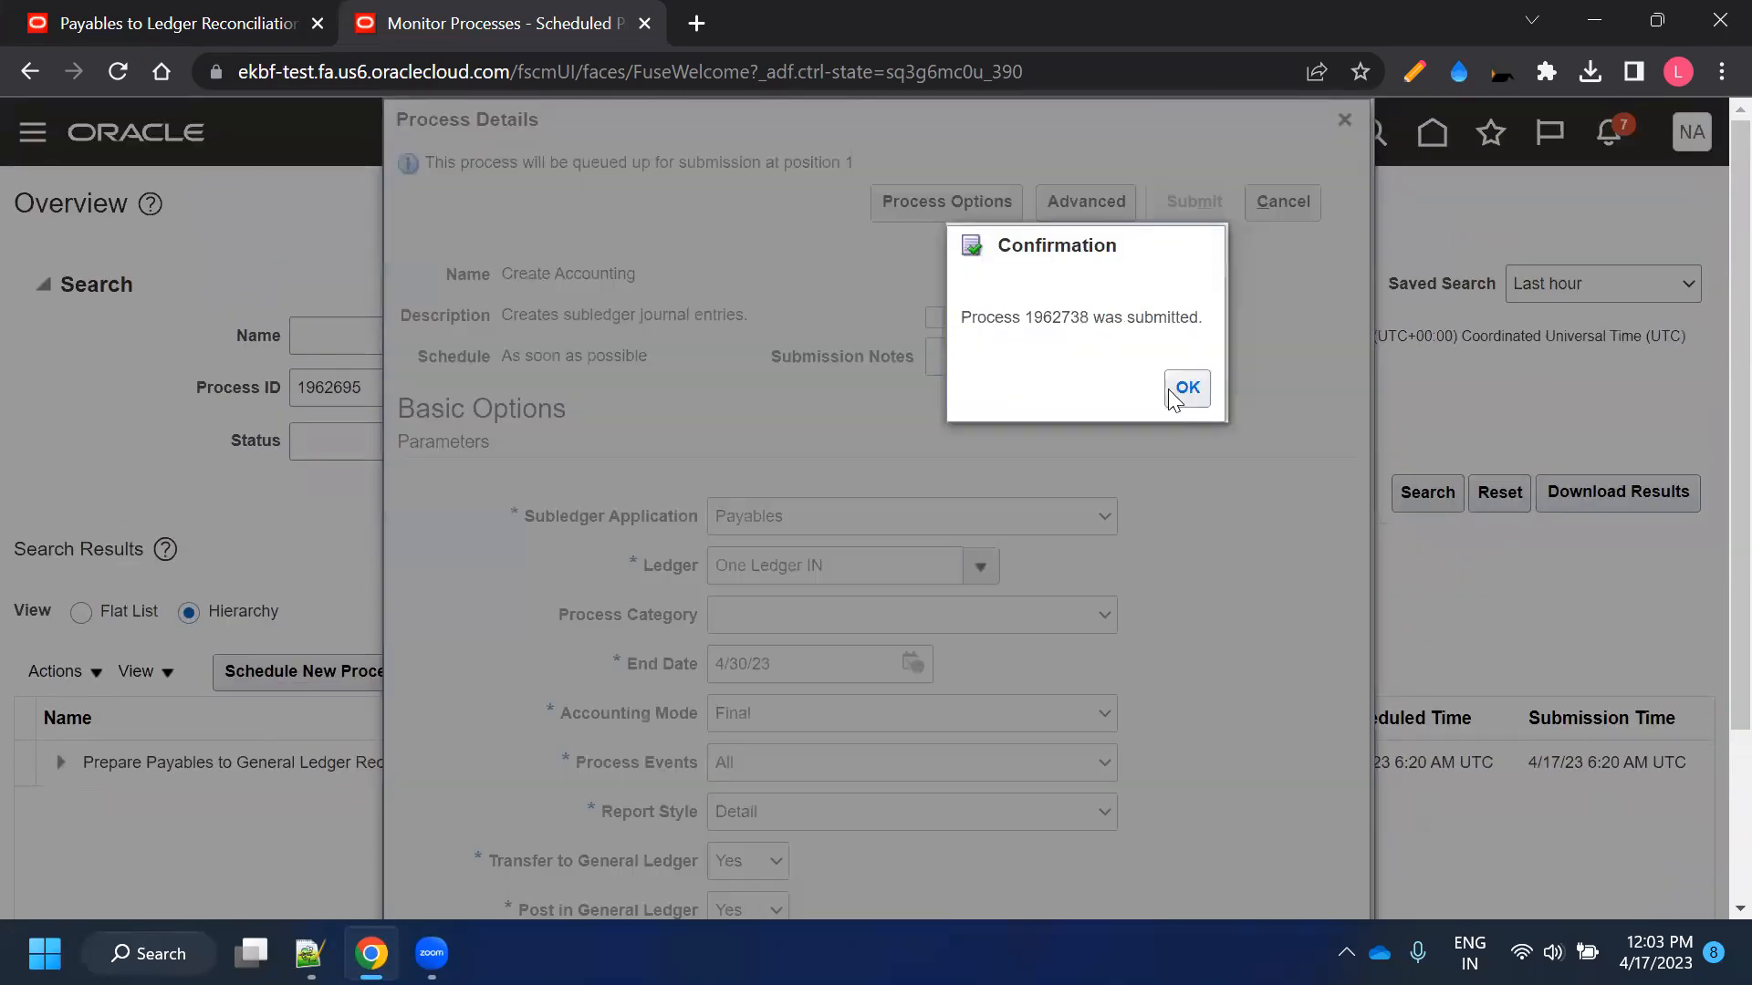
{"action": "left_click", "coordinate": [1184, 389]}
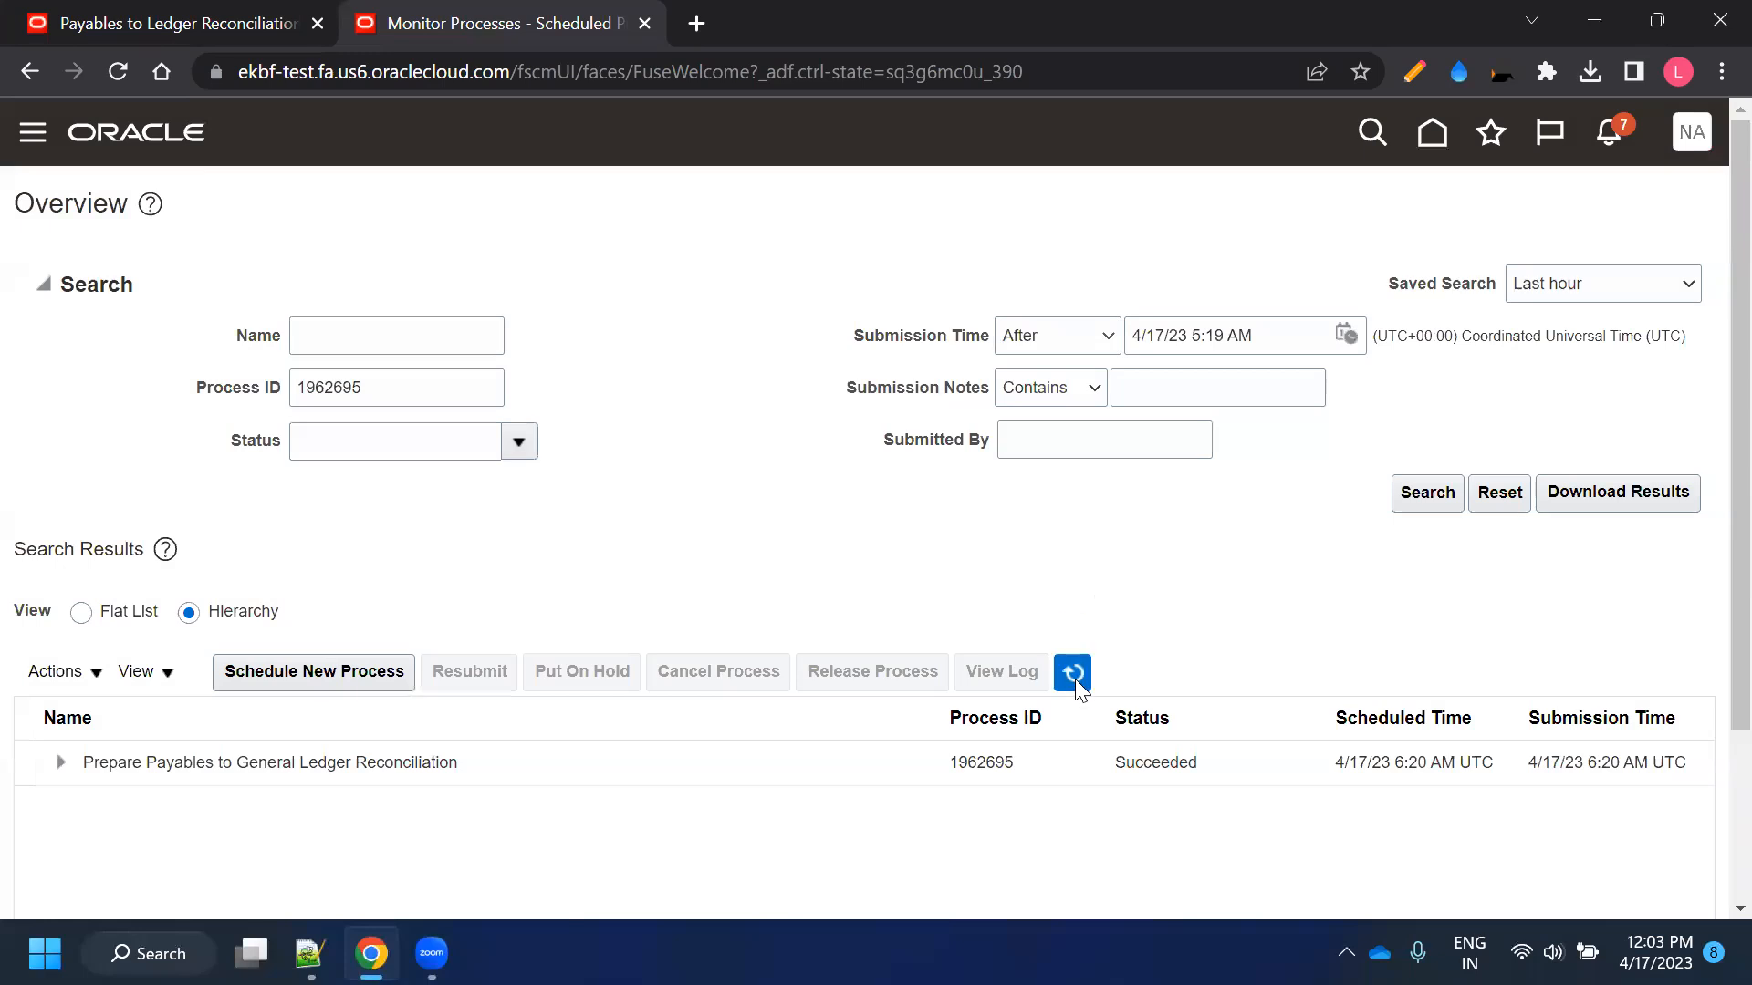
{"action": "left_click", "coordinate": [1074, 679]}
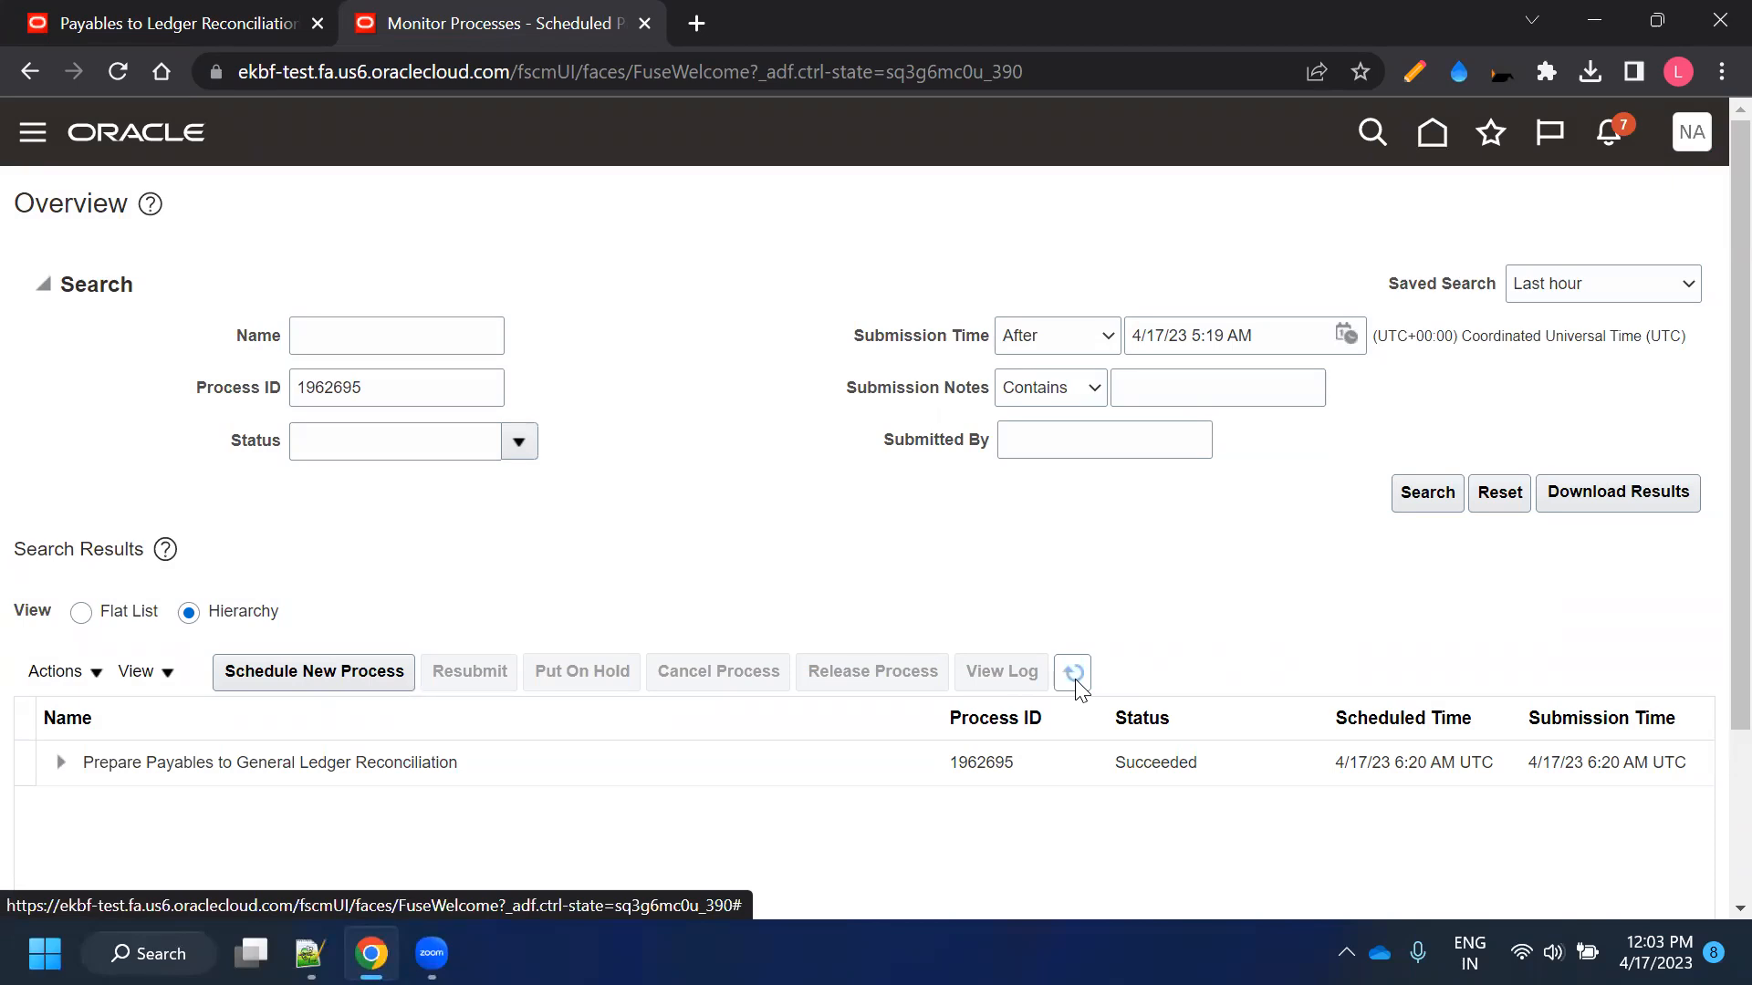
Check the request name in the Payables to Ledger Reconciliation report and return to Scheduled Processes
{"action": "left_click", "coordinate": [178, 23]}
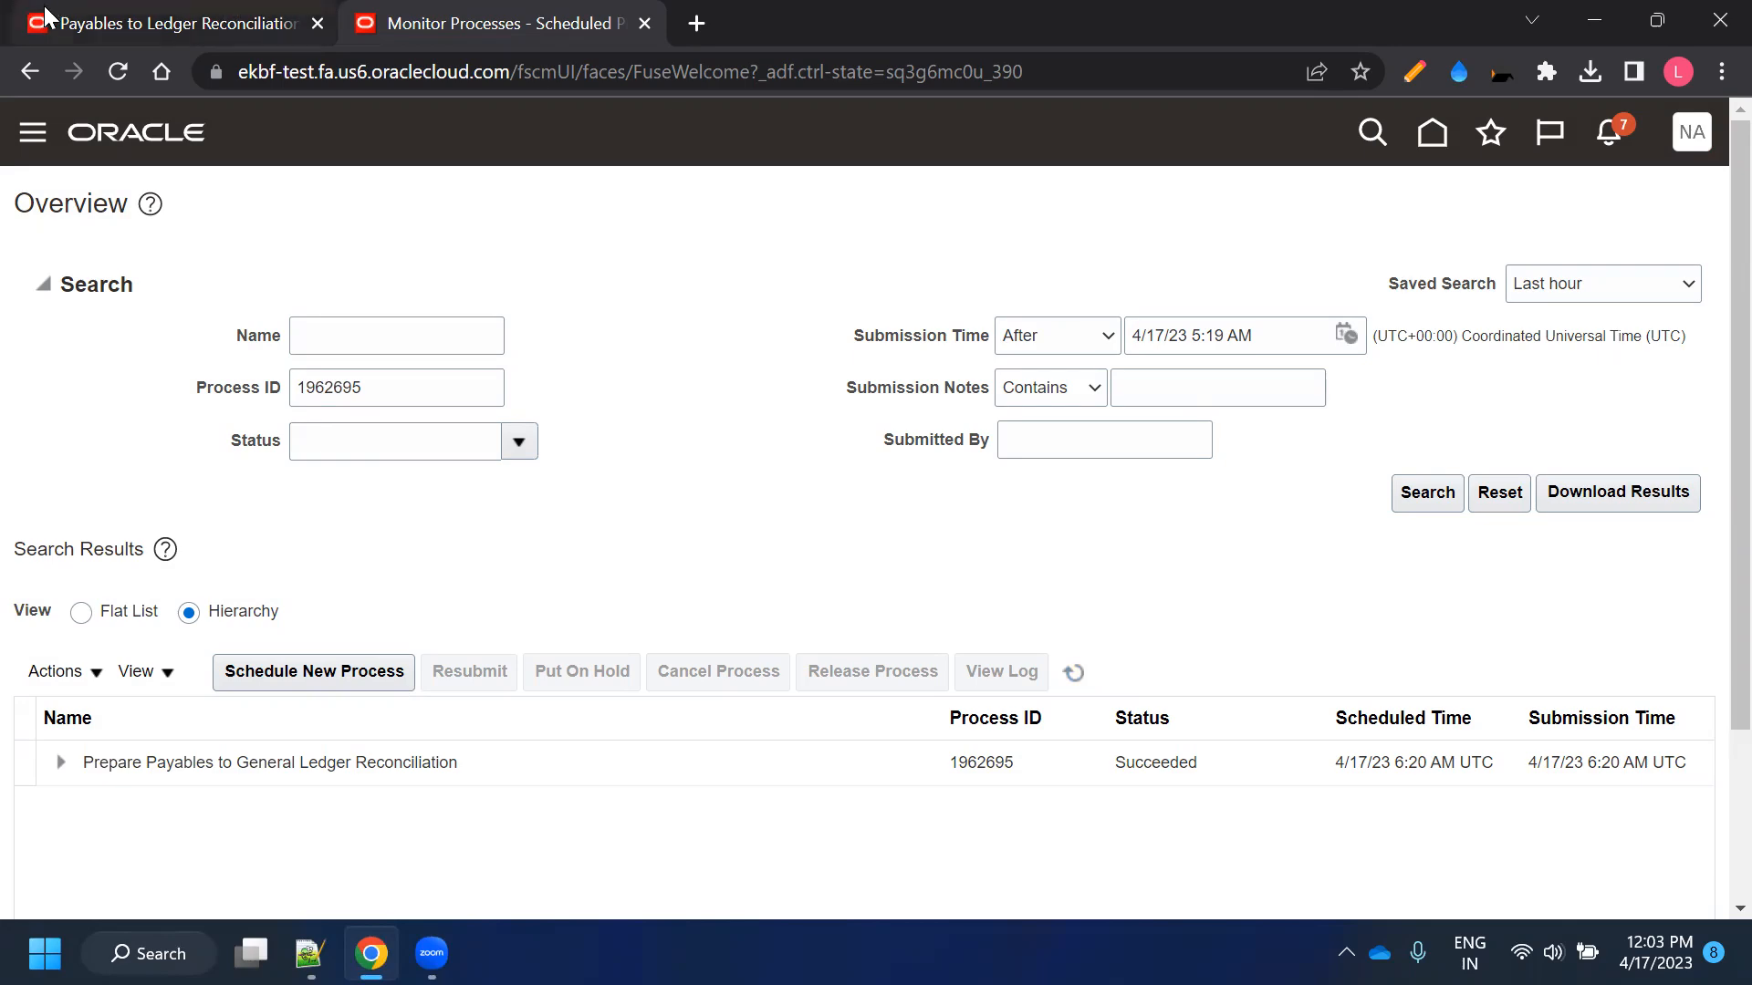
{"action": "scroll", "coordinate": [721, 437], "scroll_direction": "up", "scroll_amount": 1}
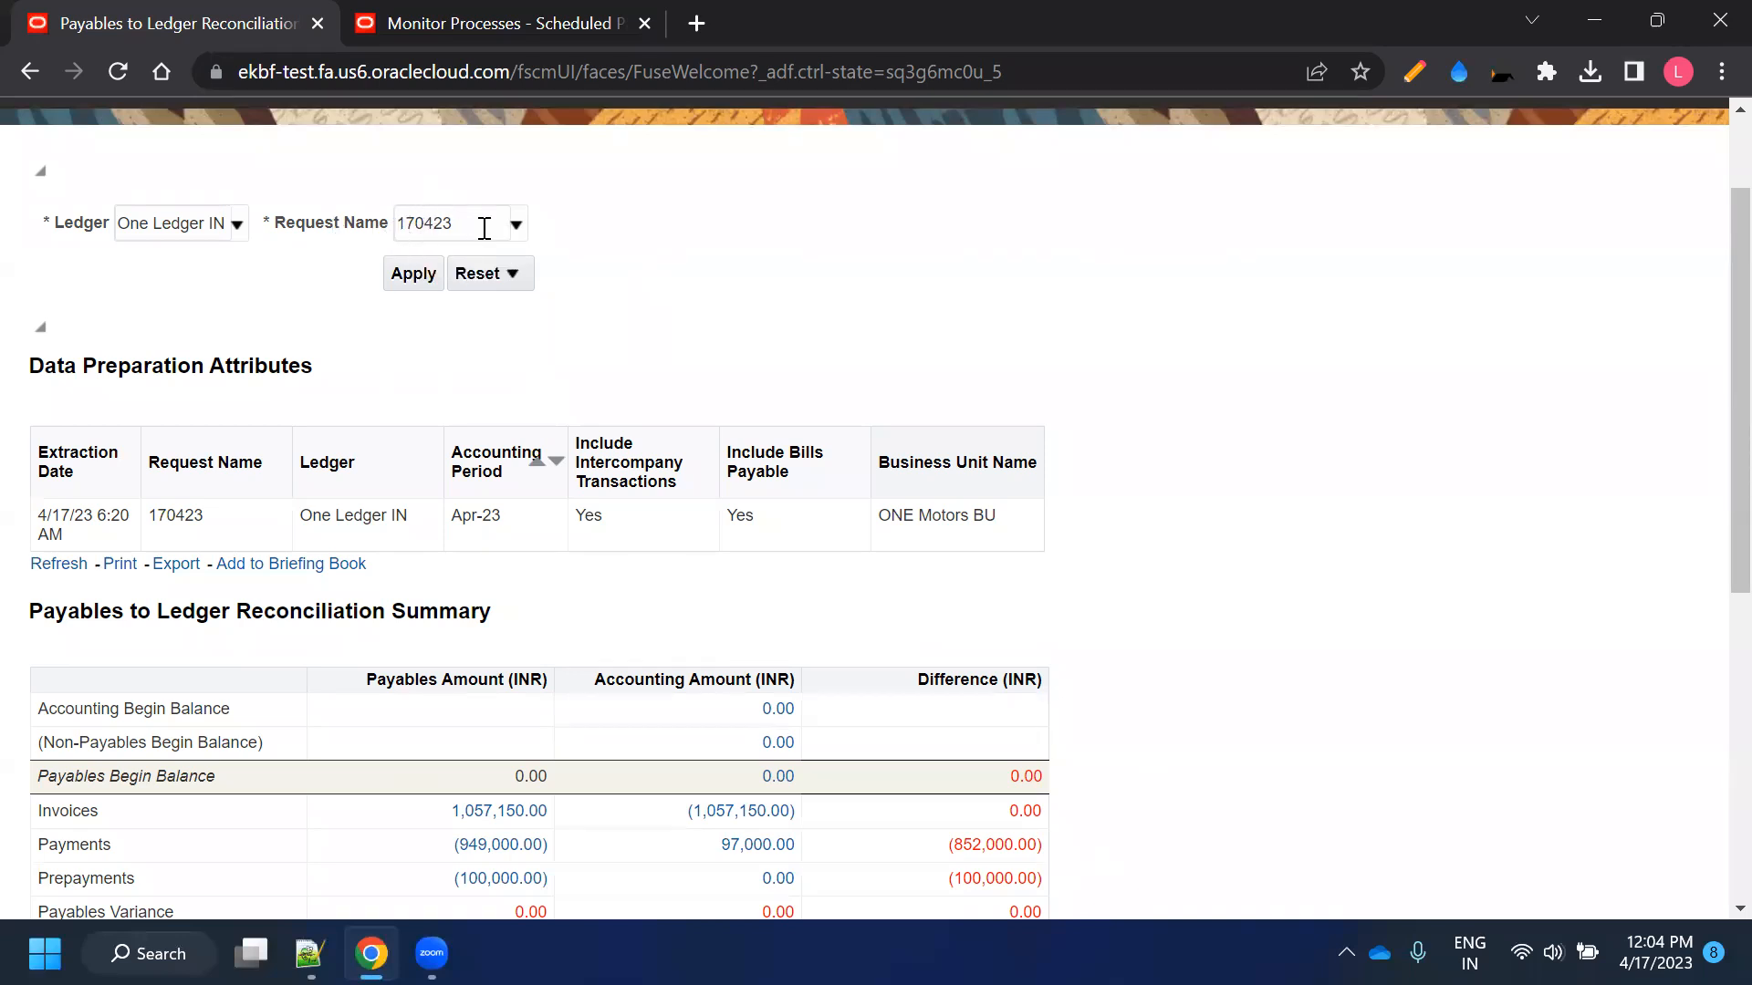
{"action": "key", "text": "ctrl+Tab"}
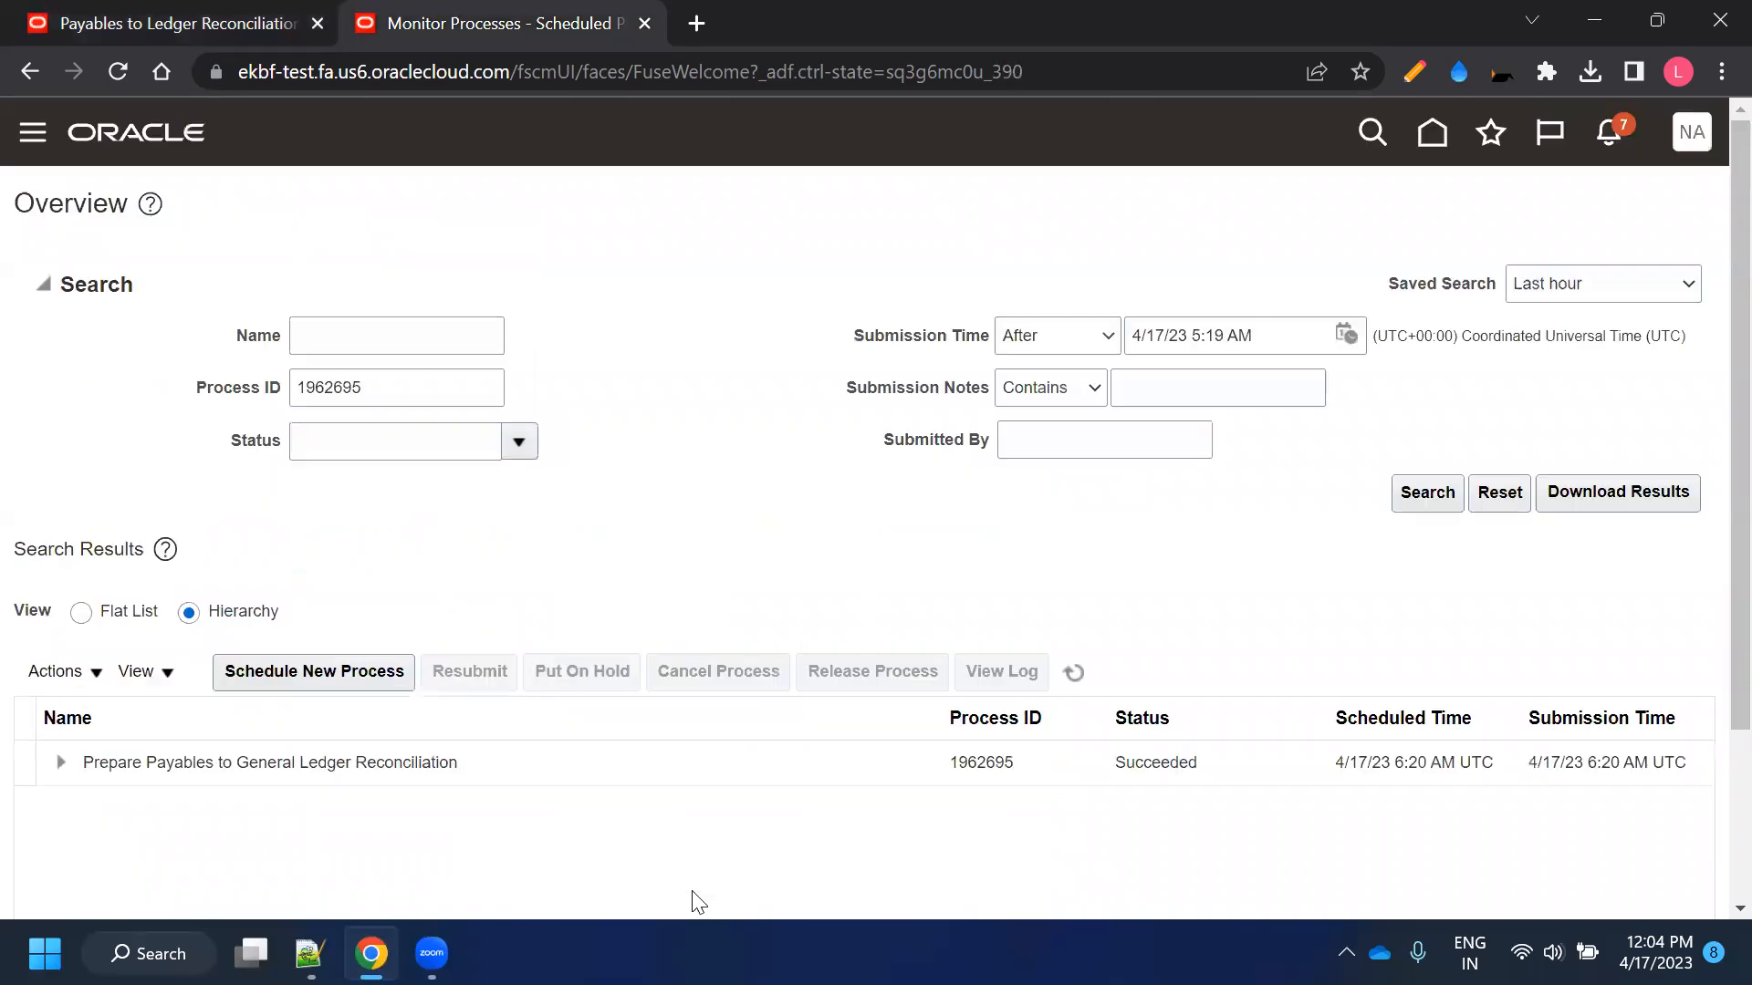
Clear the Process ID filter and search for all processes submitted in the last hour
{"action": "left_click", "coordinate": [1074, 674]}
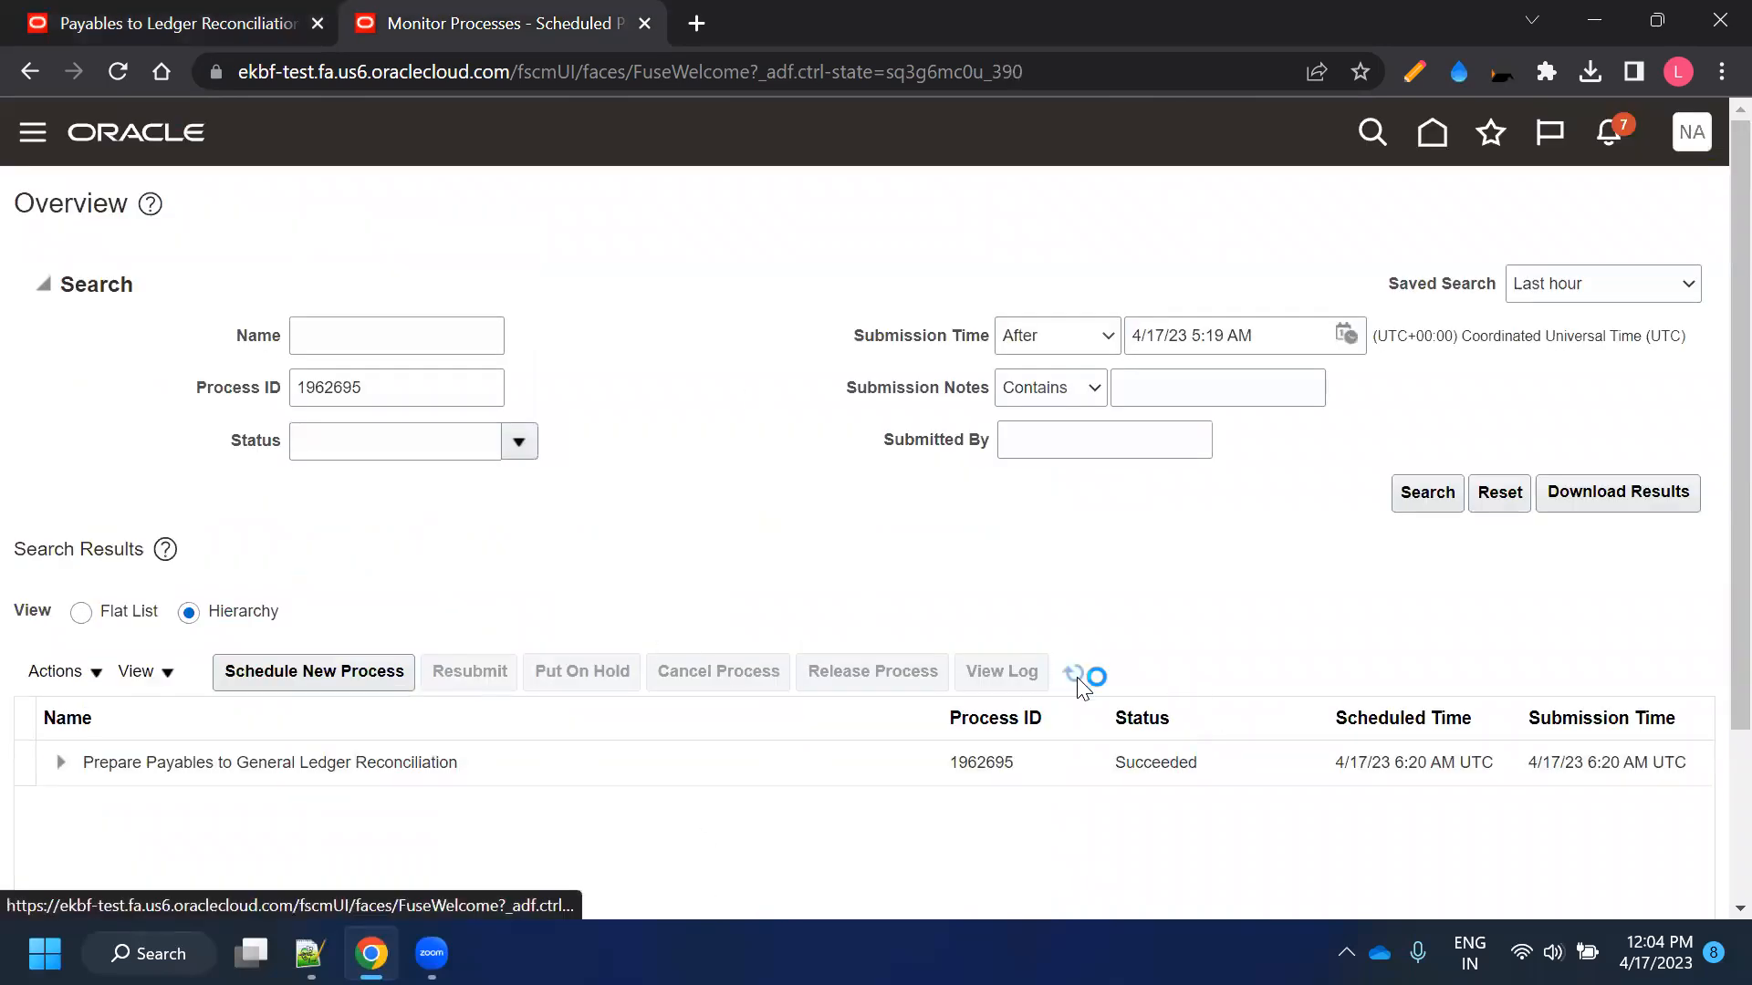
{"action": "double_click", "coordinate": [380, 395]}
{"action": "key", "text": "BackSpace"}
{"action": "left_click", "coordinate": [1425, 494]}
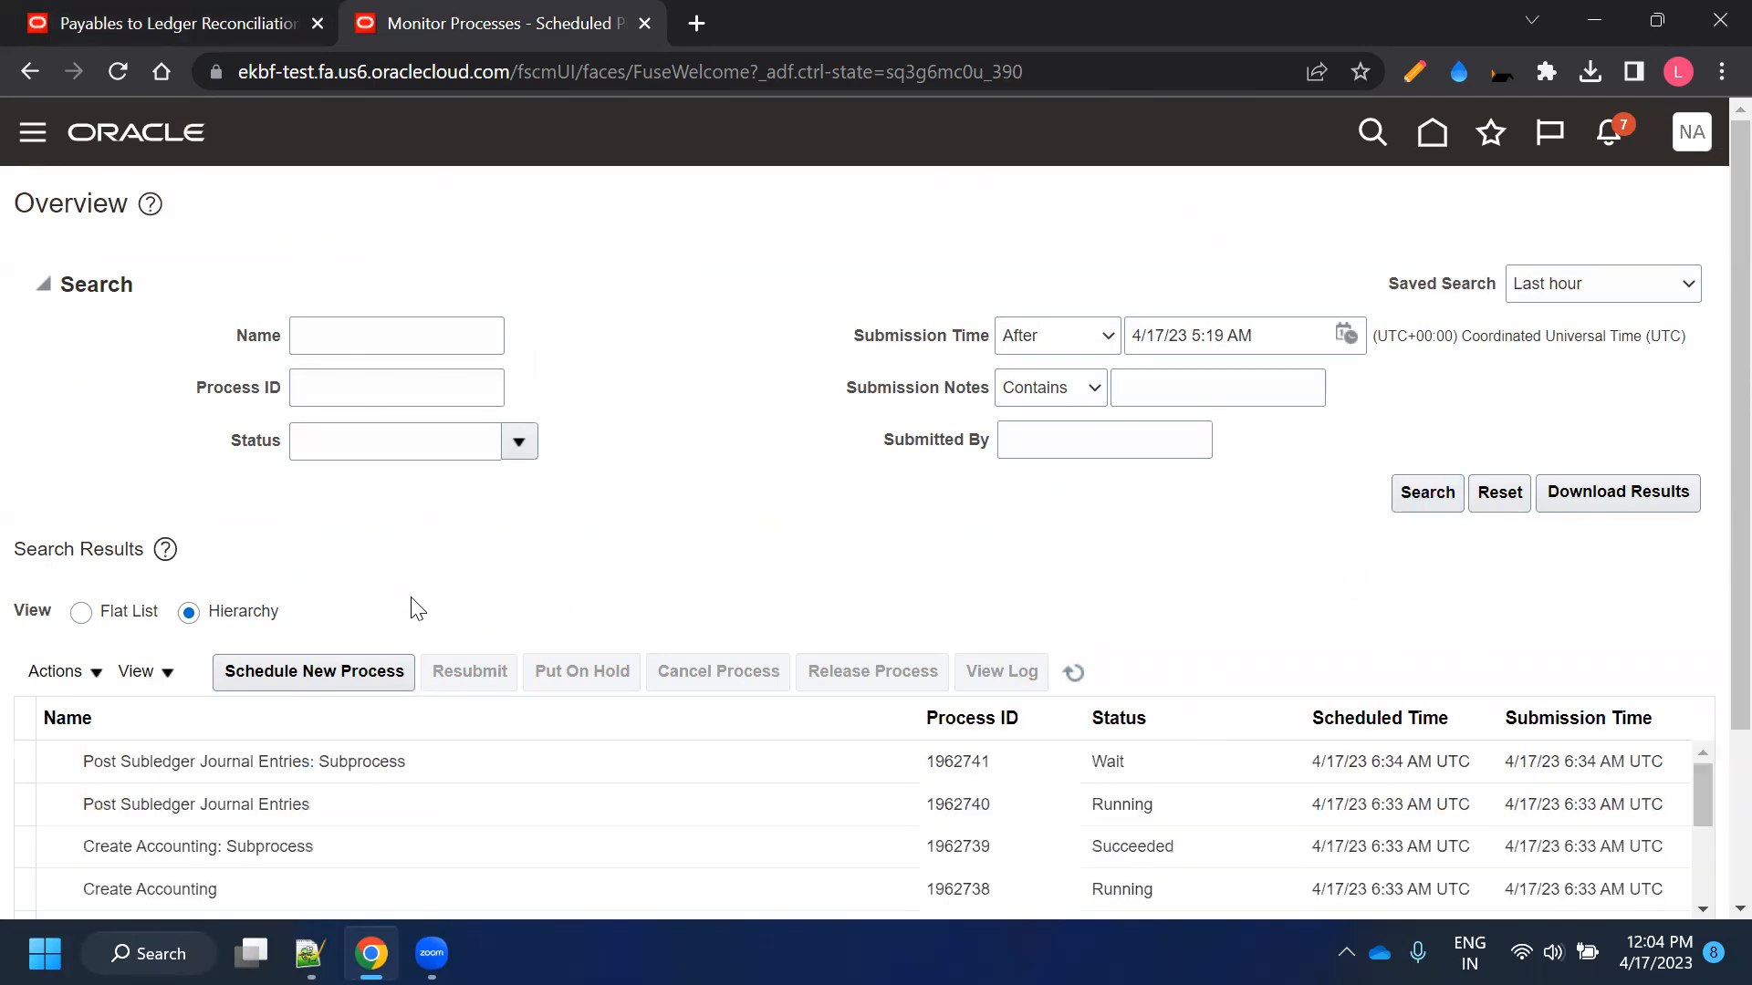
Refresh the process list repeatedly to monitor the Create Accounting process and its child processes
{"action": "scroll", "coordinate": [416, 608], "scroll_direction": "down", "scroll_amount": 2}
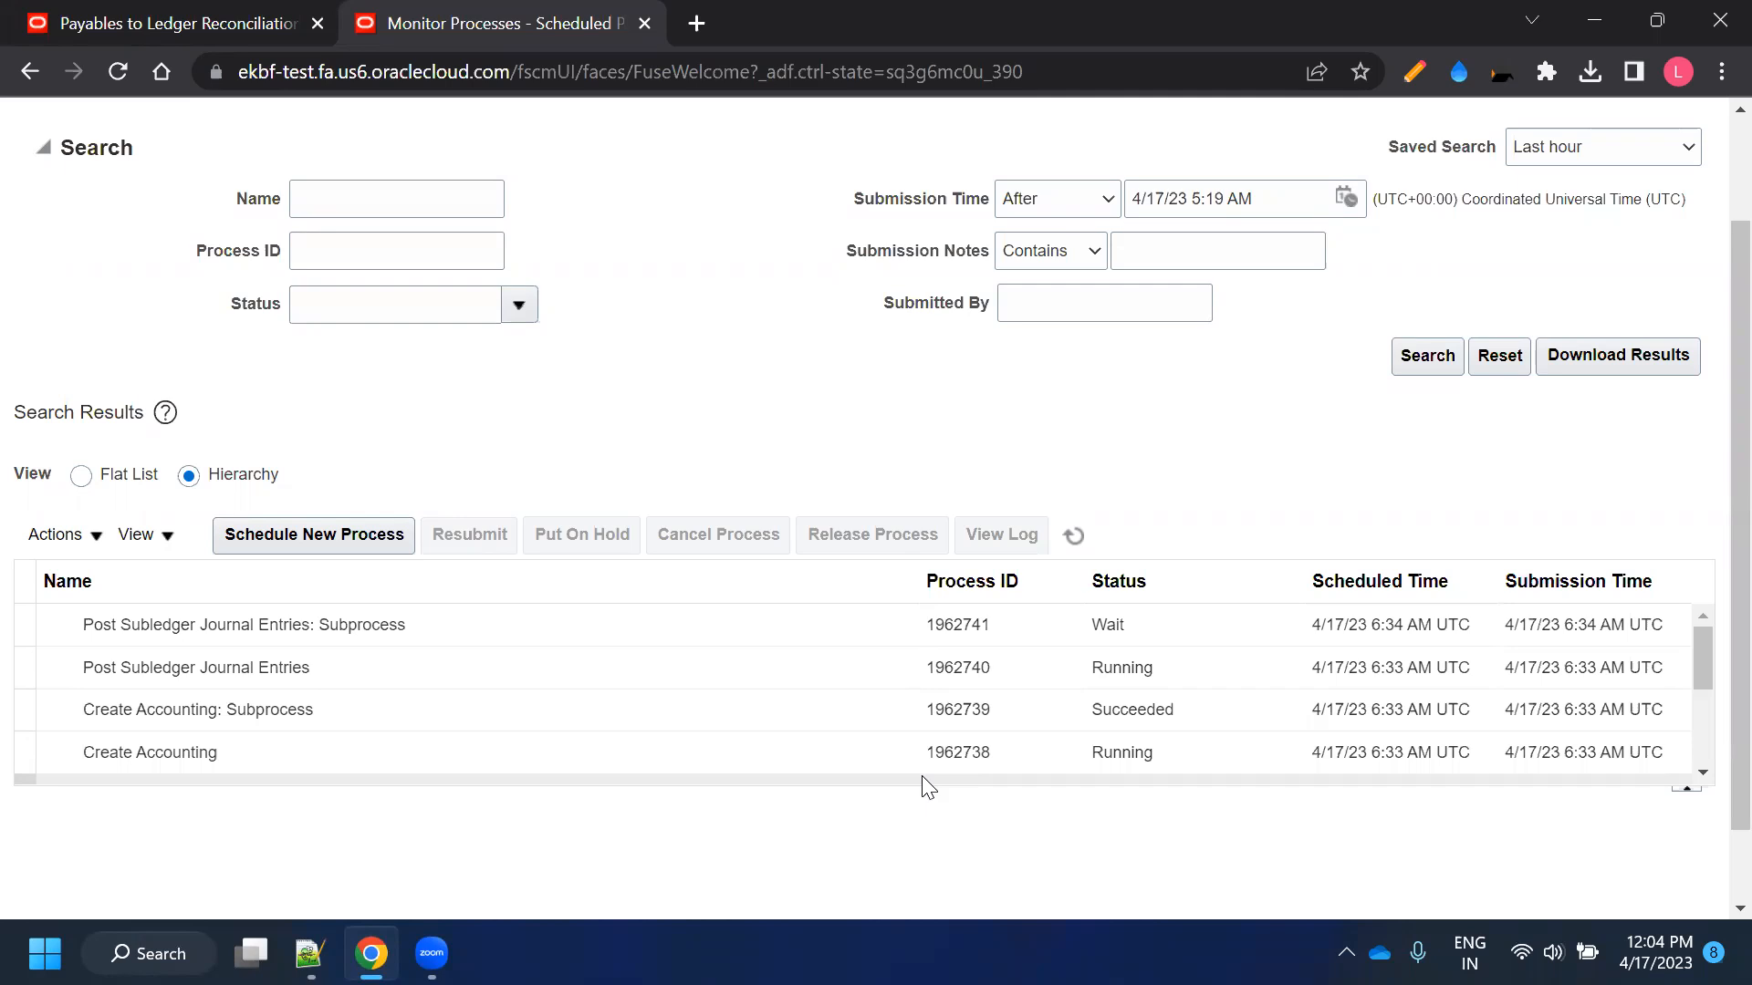
{"action": "left_click", "coordinate": [1074, 538]}
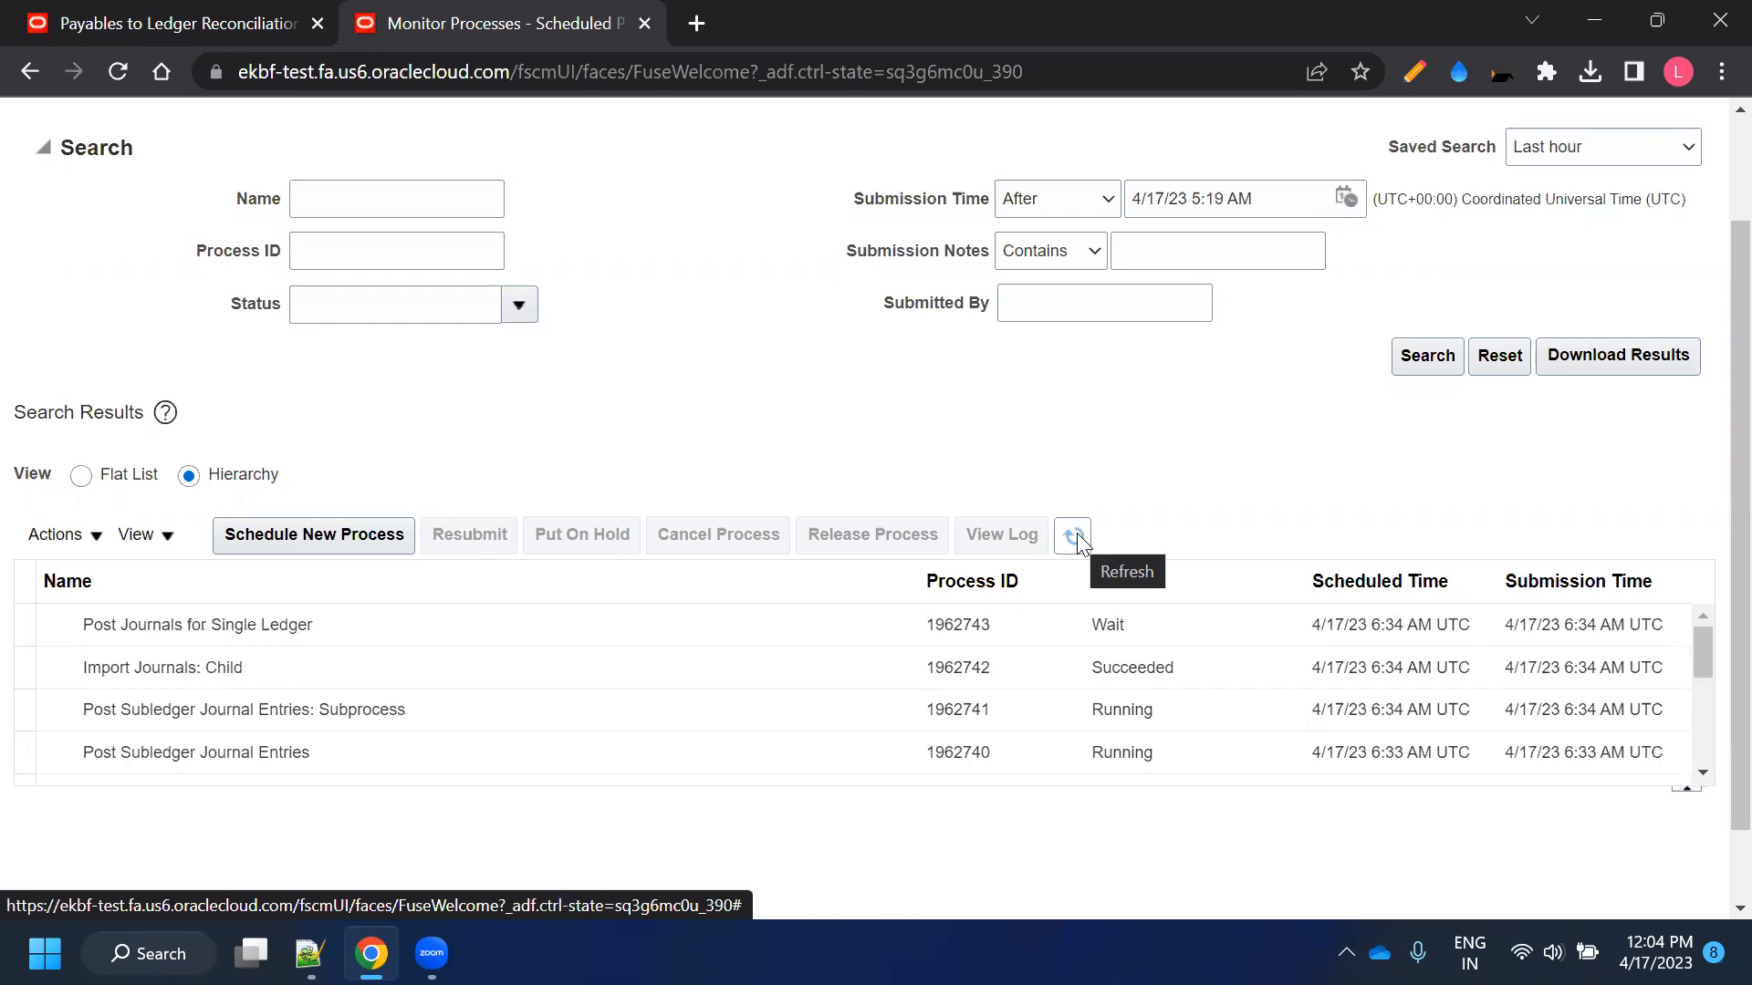
{"action": "left_click", "coordinate": [1077, 537]}
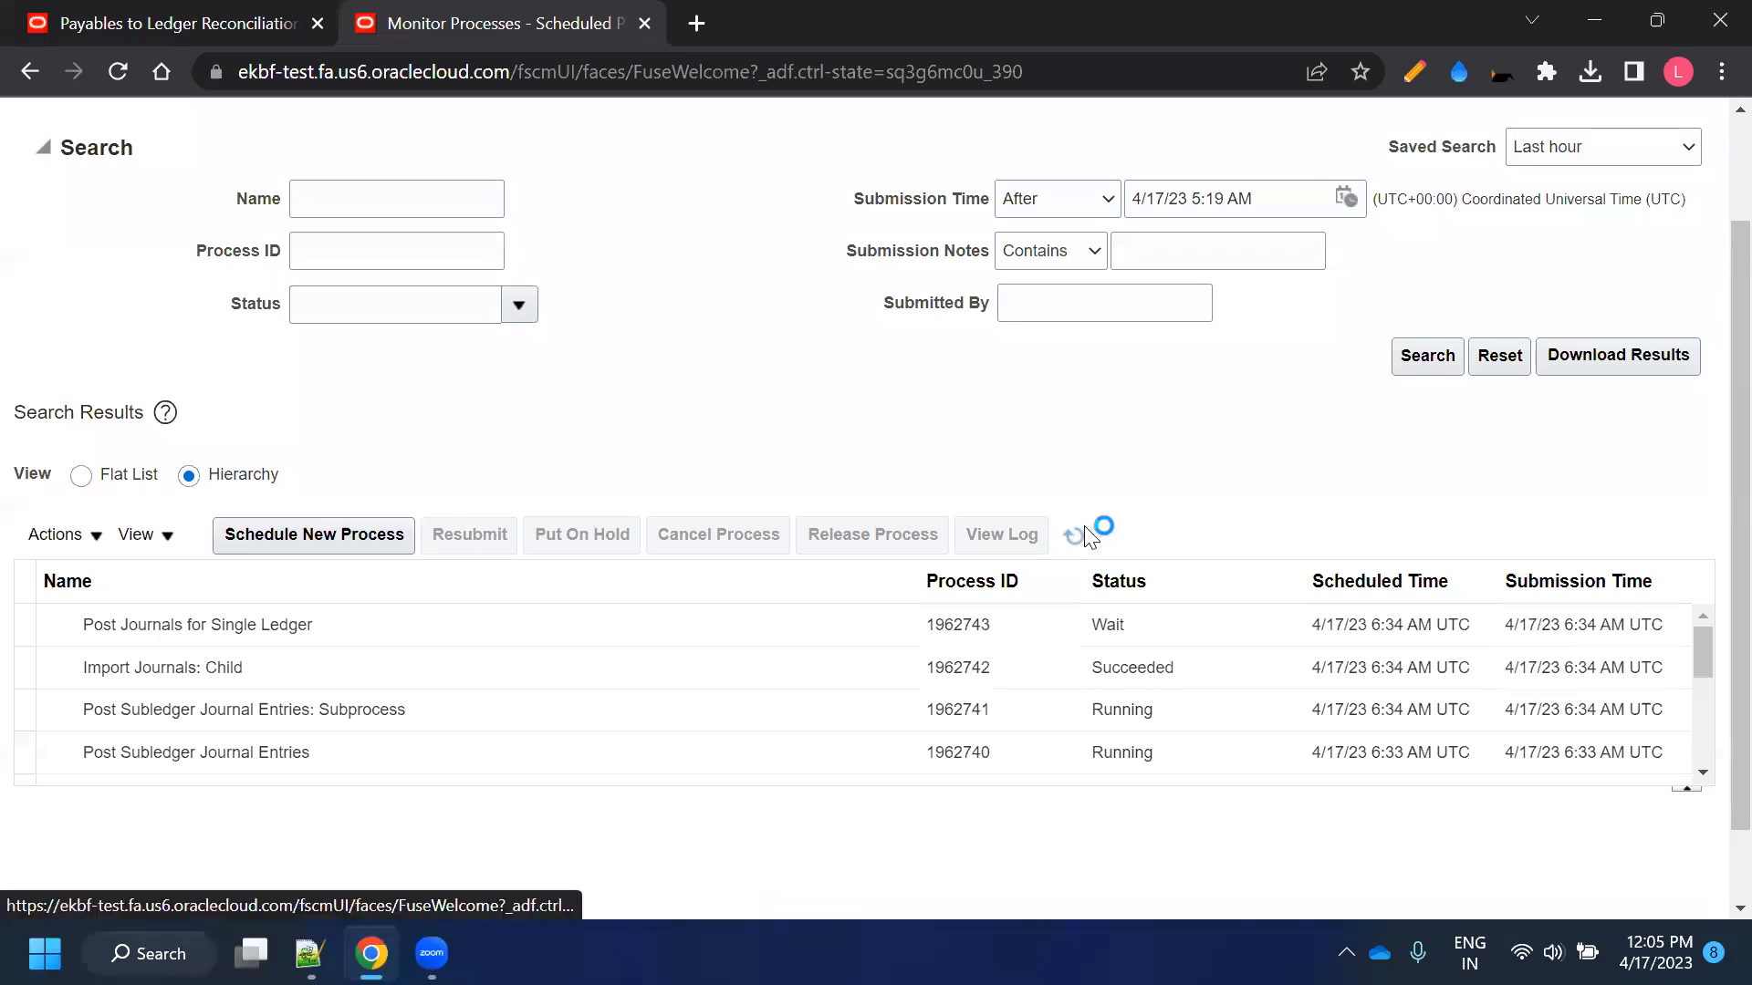
{"action": "left_click", "coordinate": [1071, 538]}
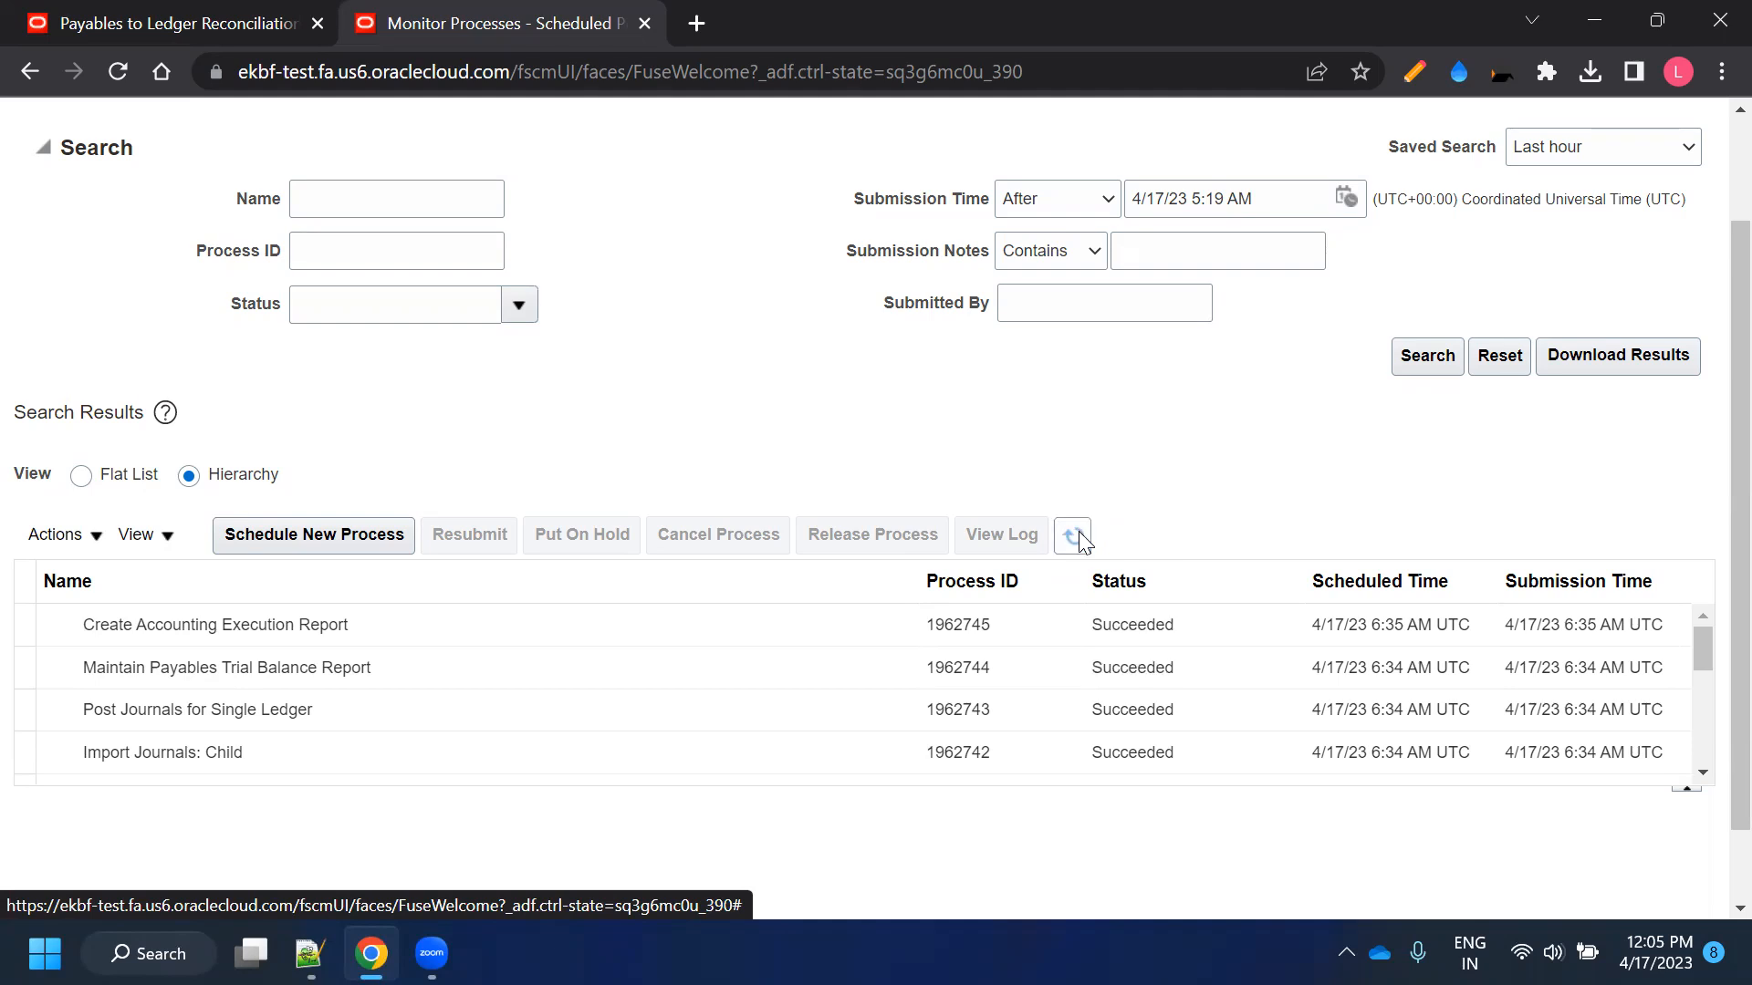
Start scheduling a new process, search job names for %Pay%Recon% and choose Prepare Payables to General Ledger Reconciliation
{"action": "left_click", "coordinate": [372, 538]}
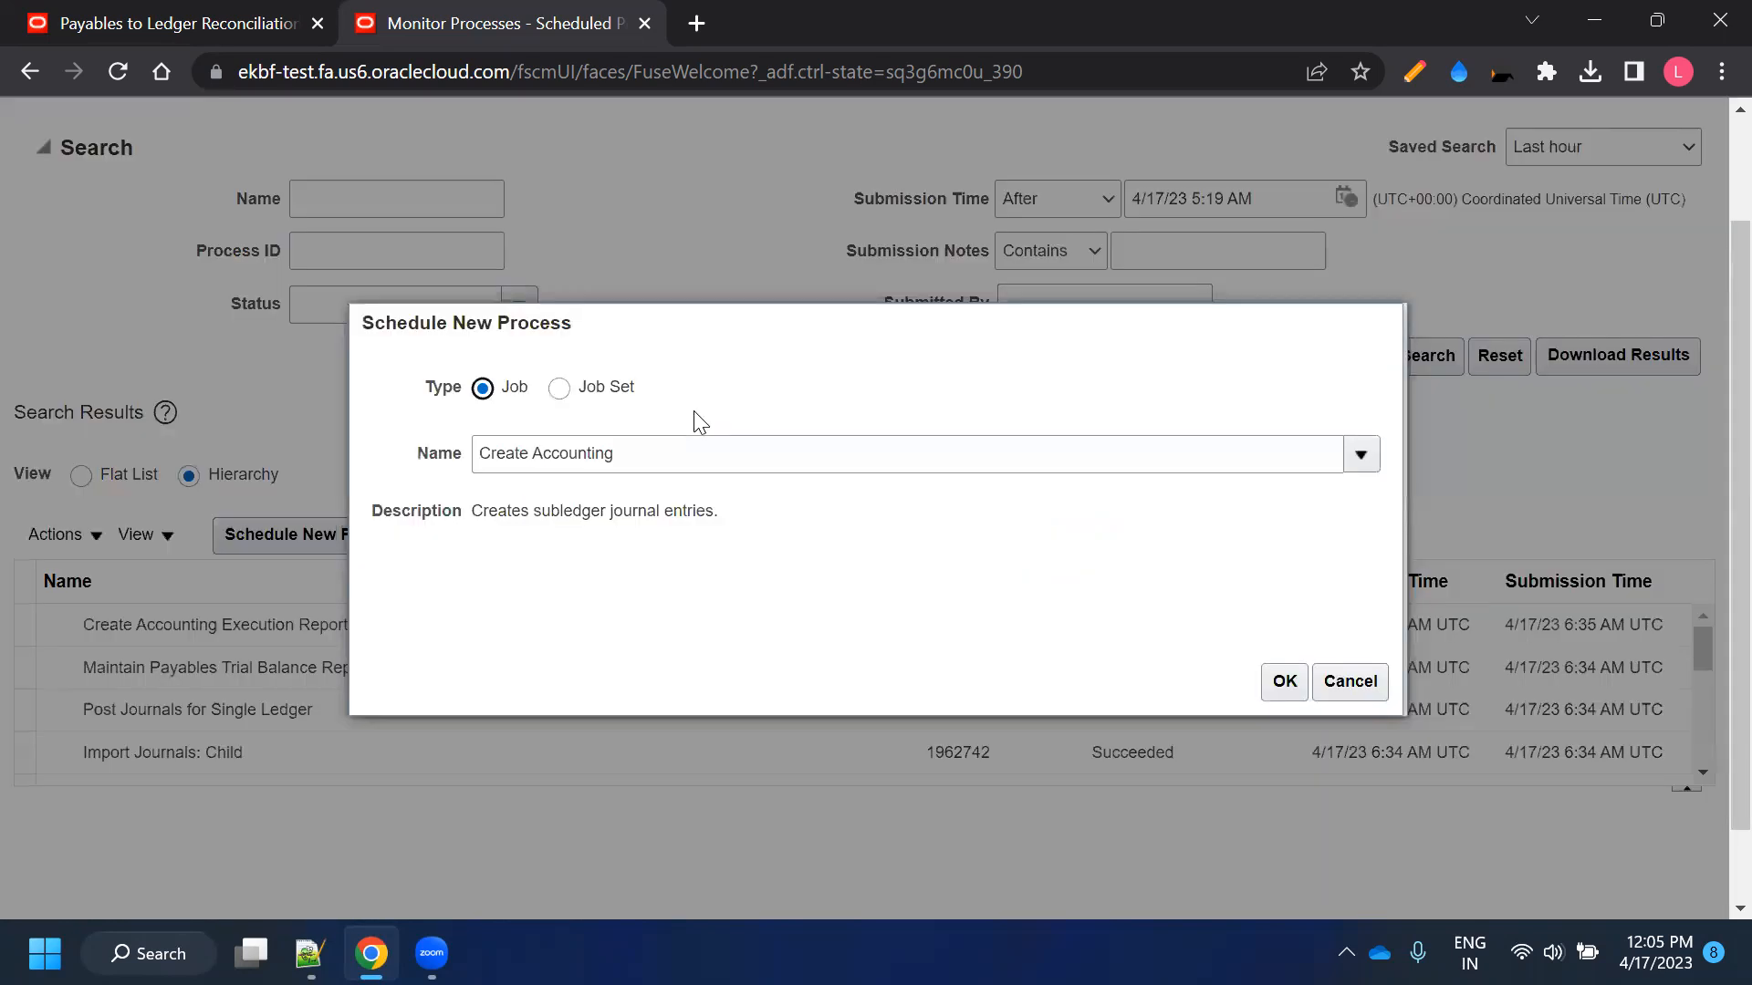
{"action": "triple_click", "coordinate": [682, 451]}
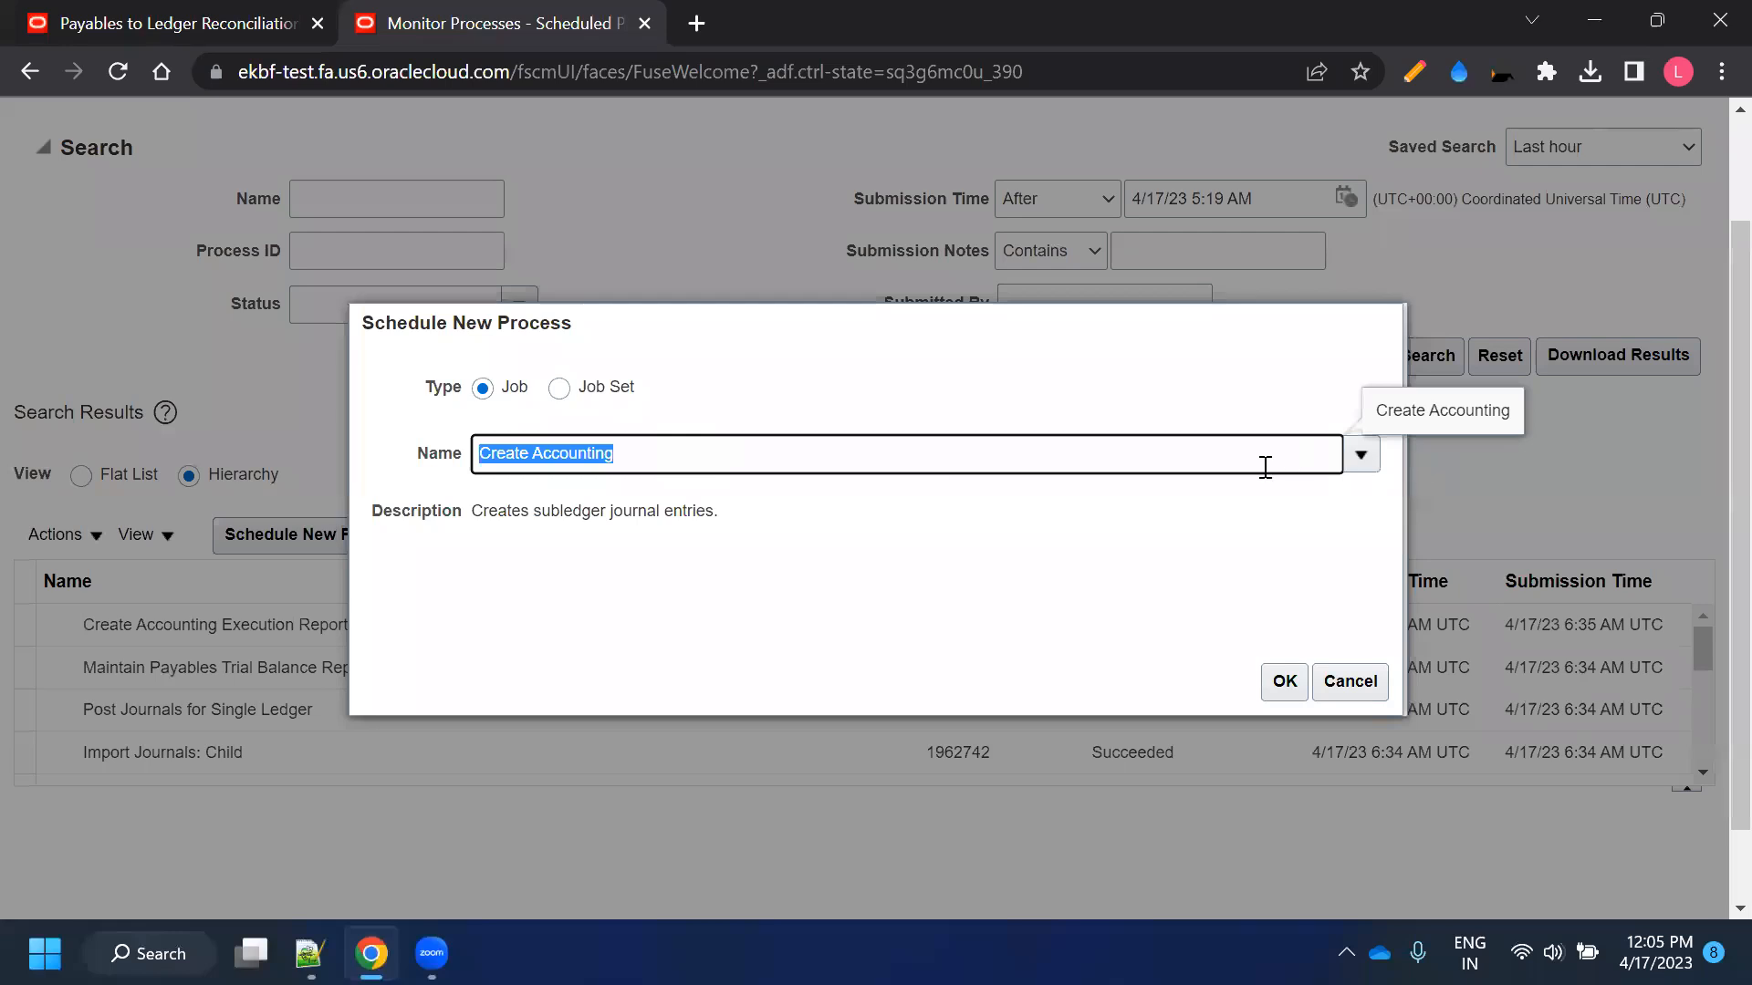
{"action": "type", "text": "%Pay%Recon%"}
{"action": "key", "text": "Tab"}
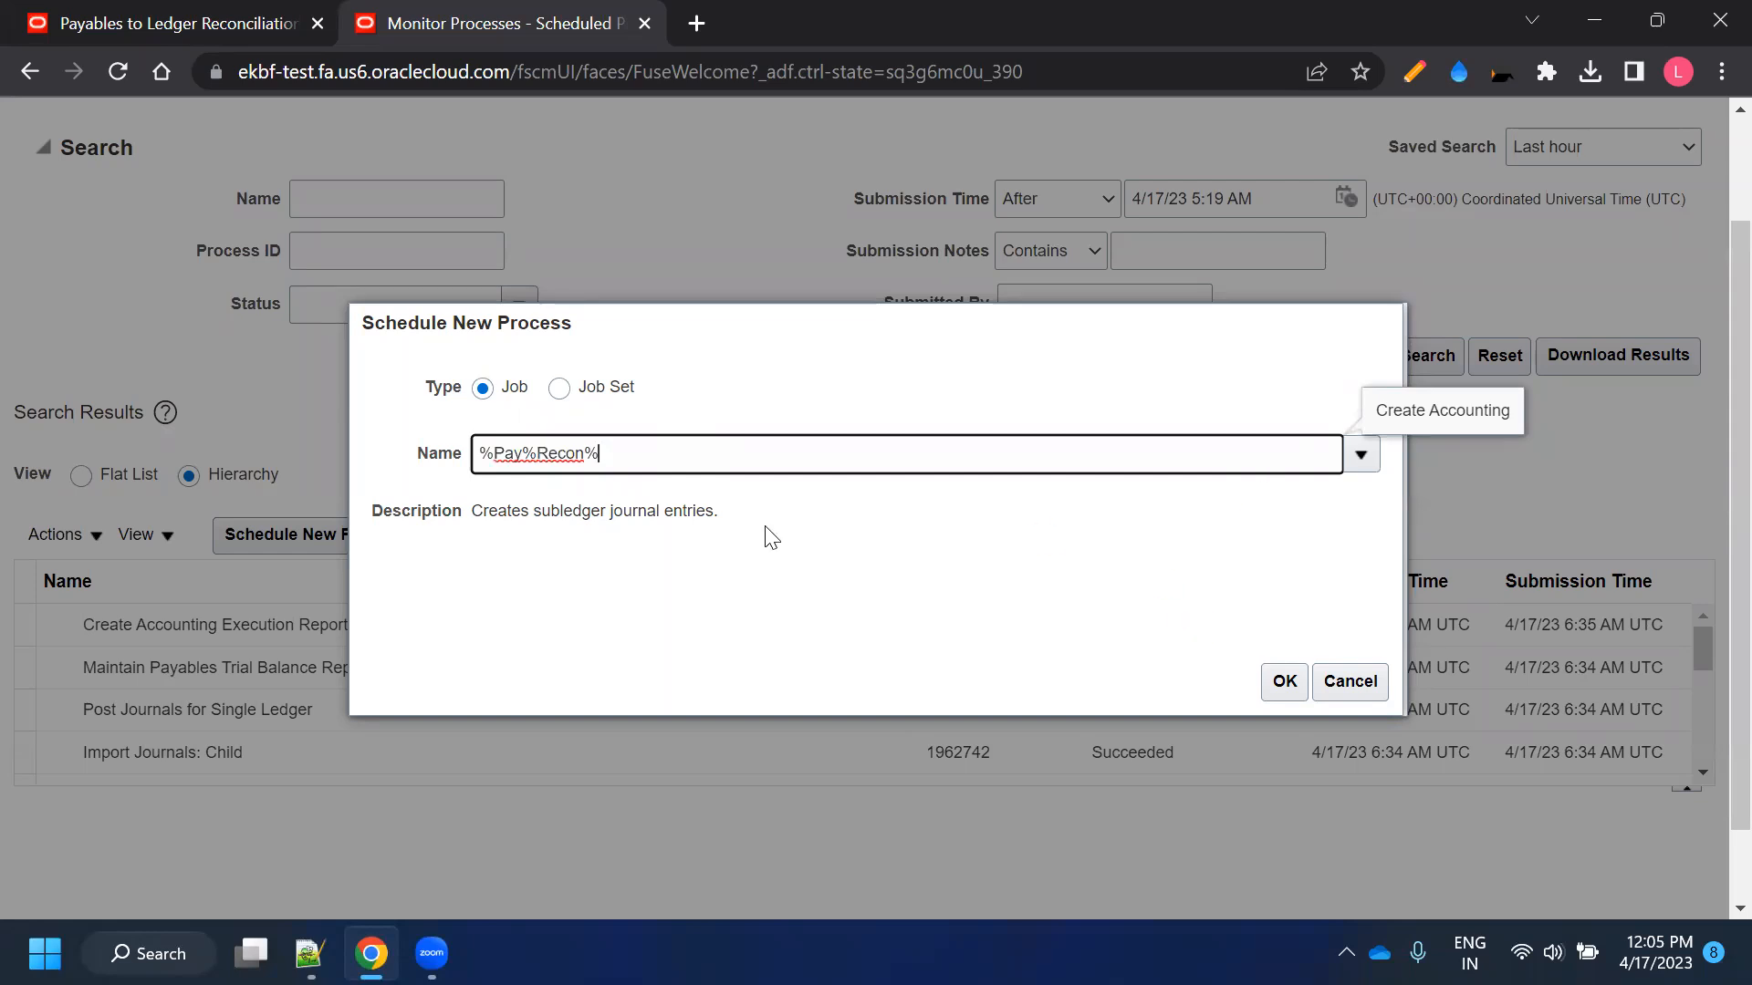
{"action": "left_click", "coordinate": [477, 628]}
{"action": "left_click", "coordinate": [1463, 683]}
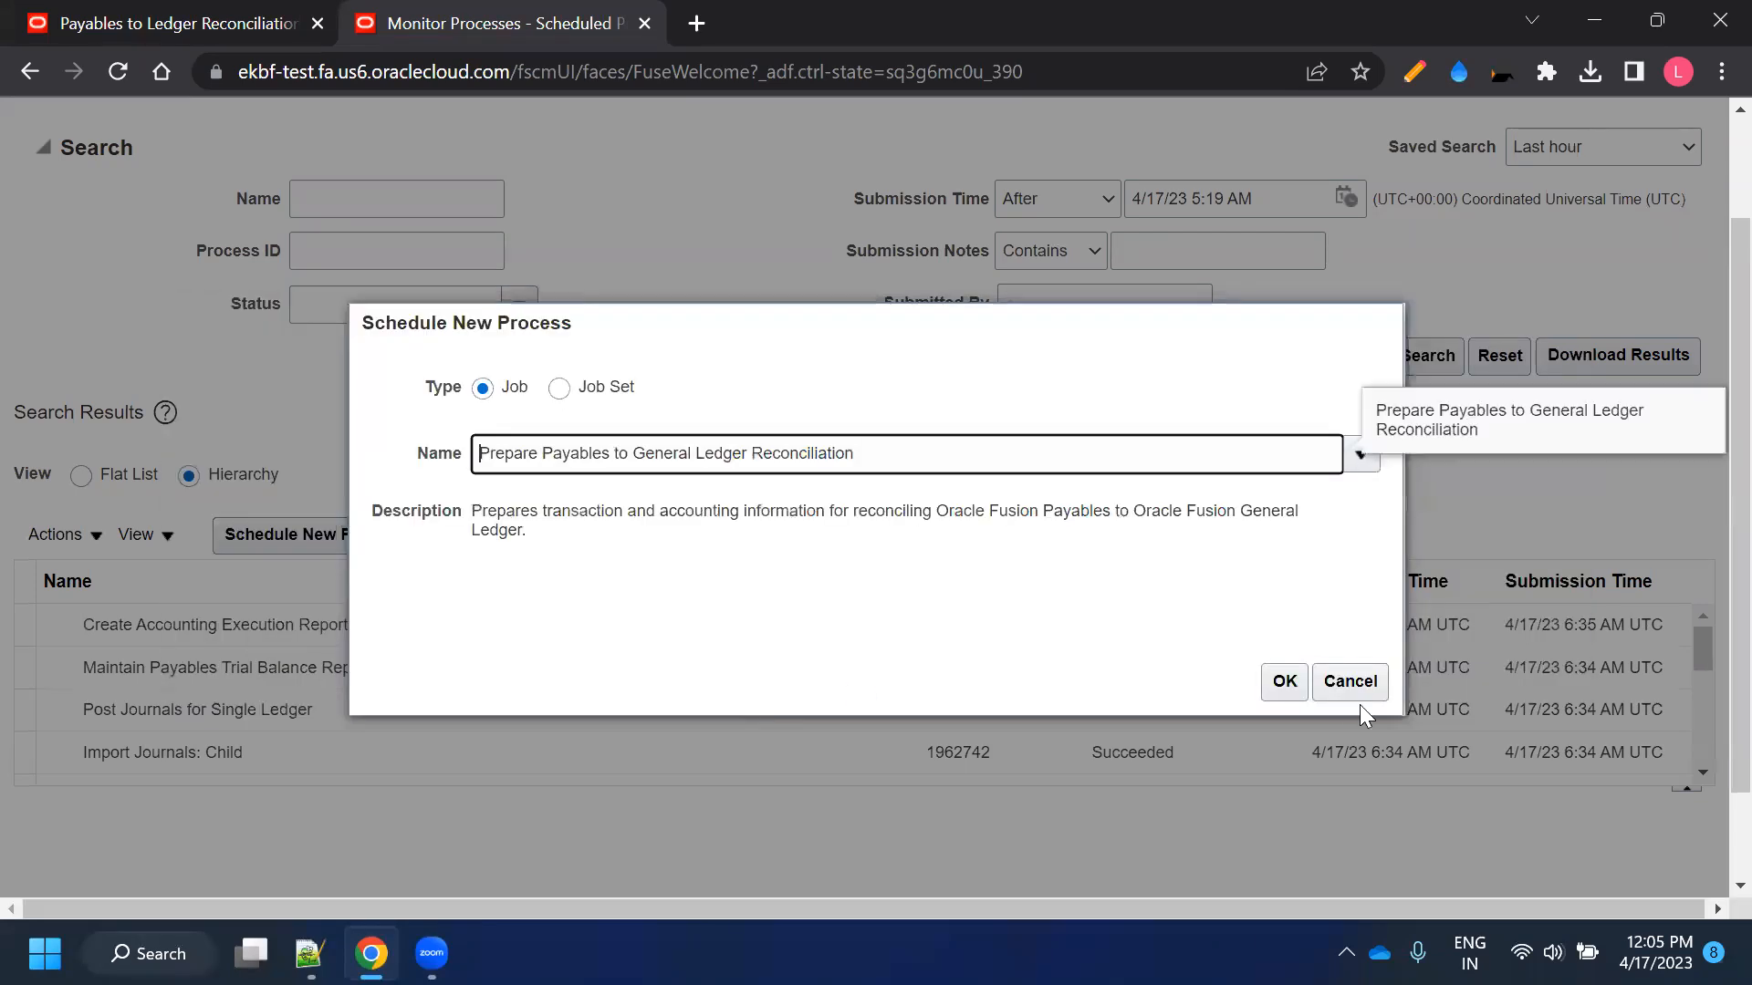
{"action": "left_click", "coordinate": [1281, 680]}
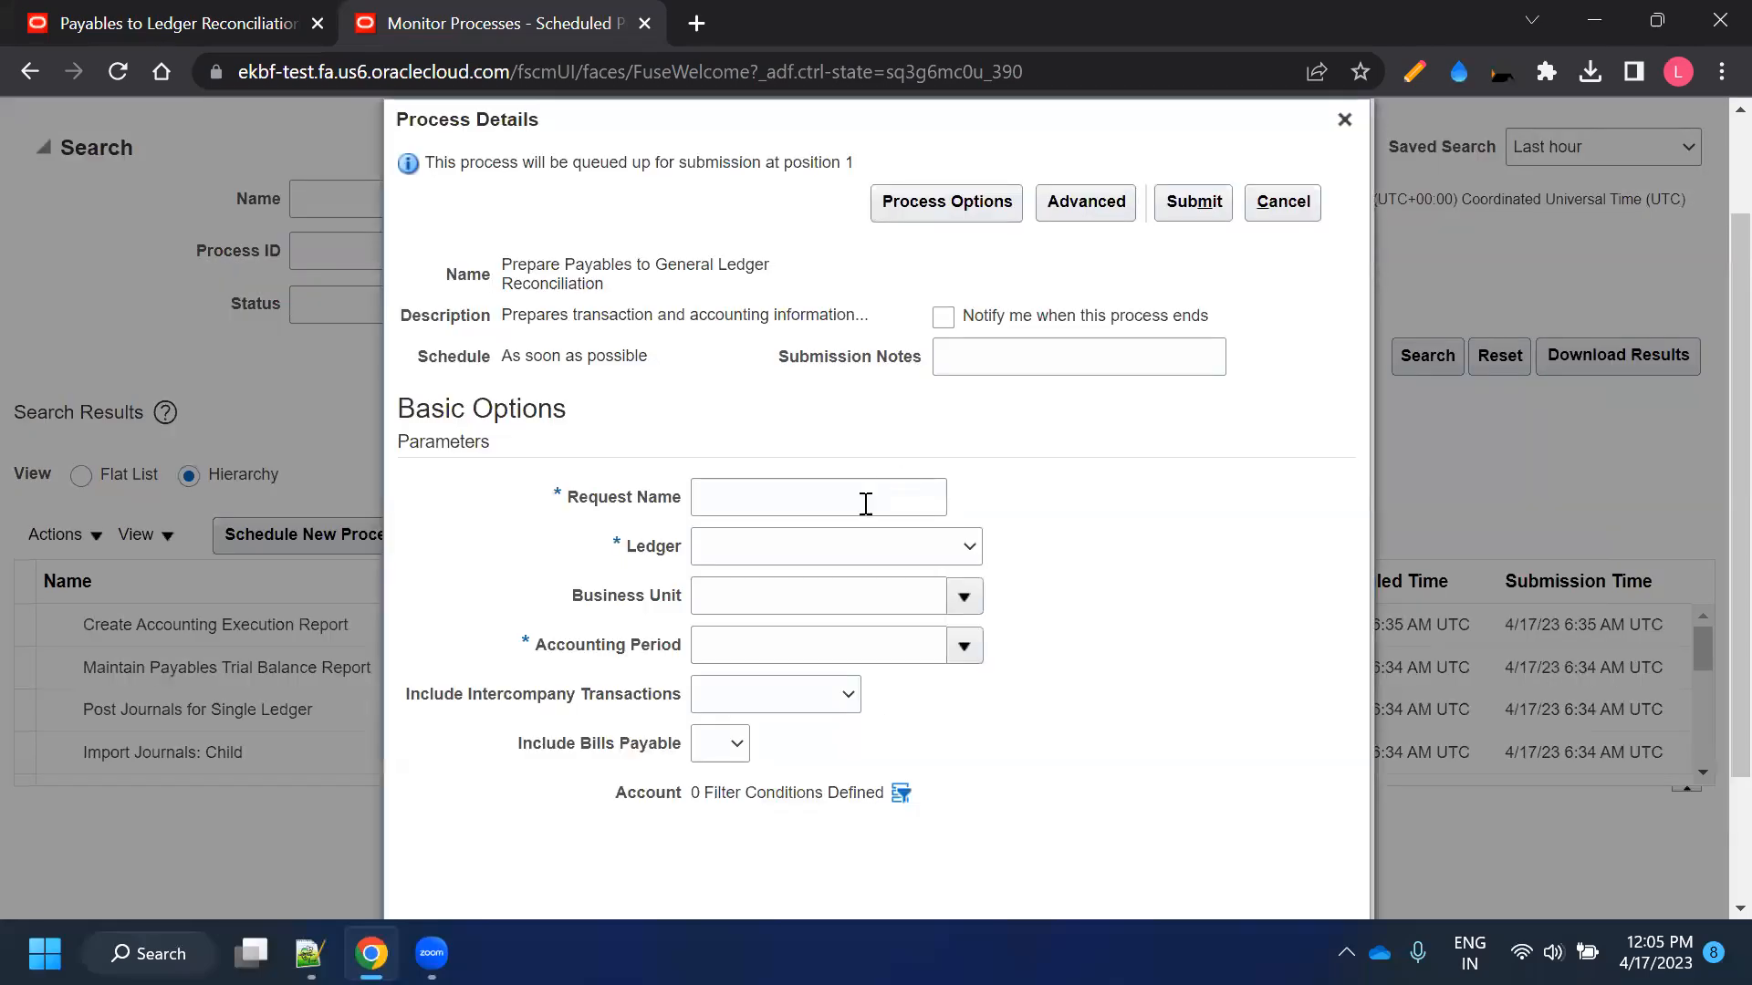
Set the request name to 170423_02, the ledger to One Ledger IN and the accounting period to Apr-23
{"action": "left_click", "coordinate": [866, 502]}
{"action": "type", "text": "170"}
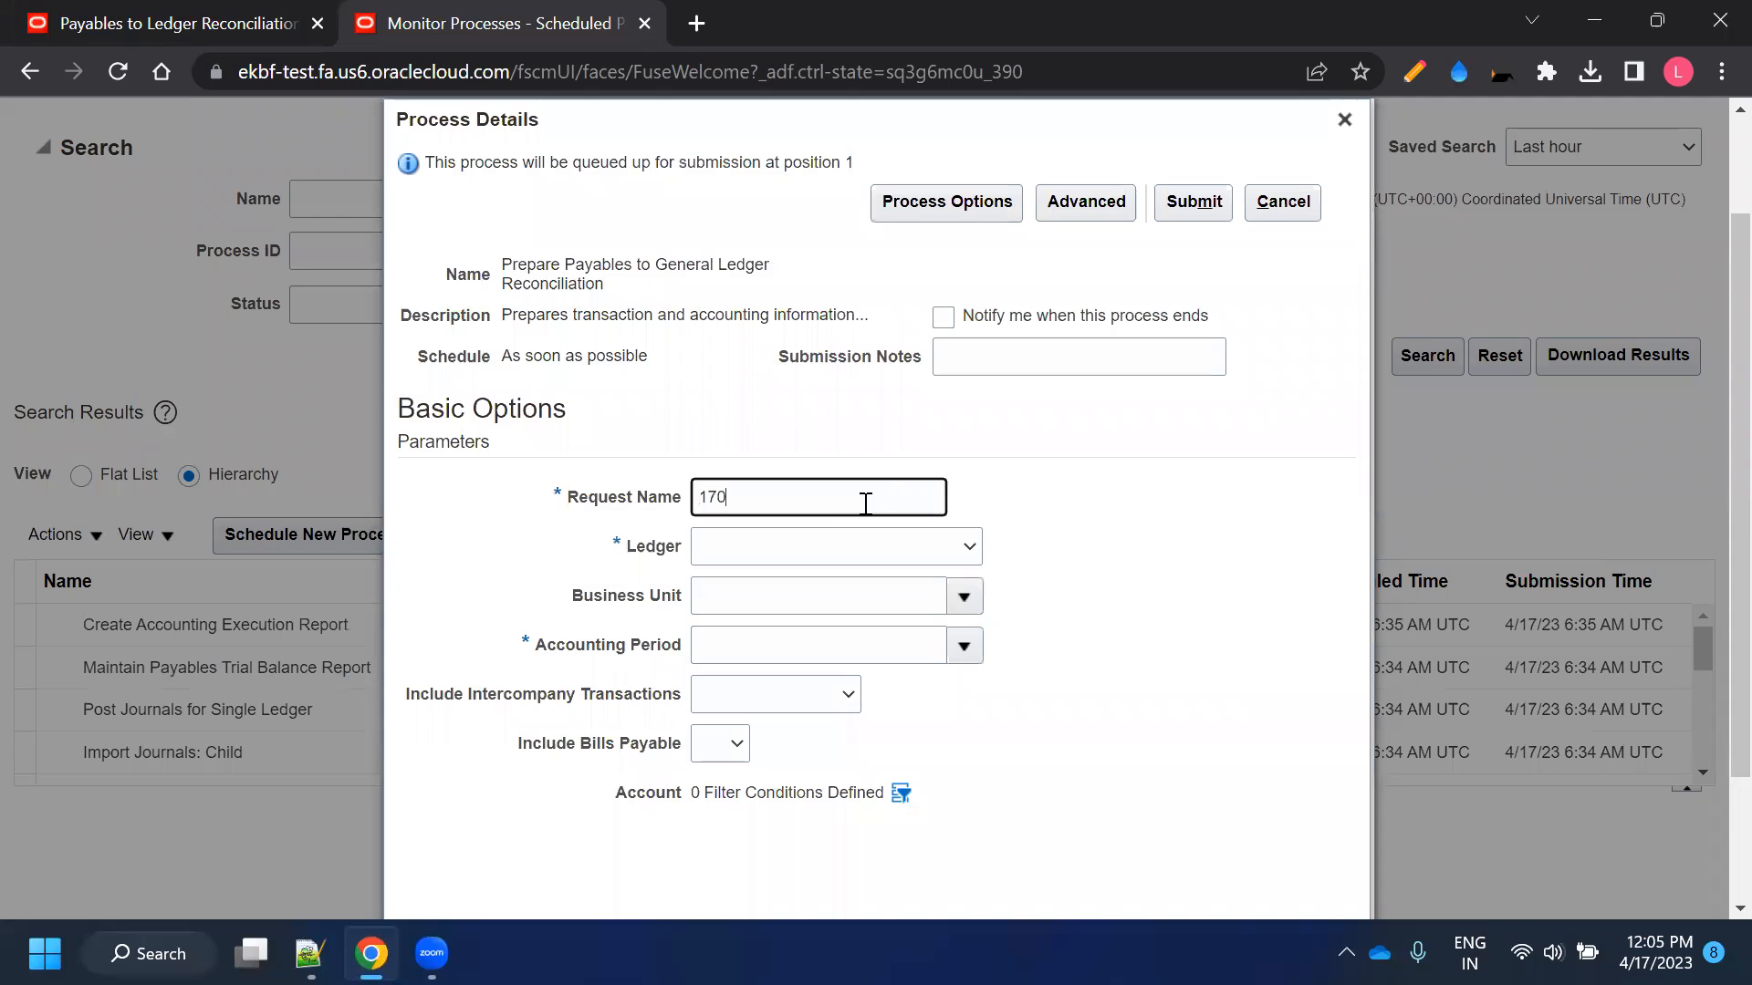
{"action": "type", "text": "423_02"}
{"action": "left_click", "coordinate": [876, 548]}
{"action": "left_click", "coordinate": [780, 452]}
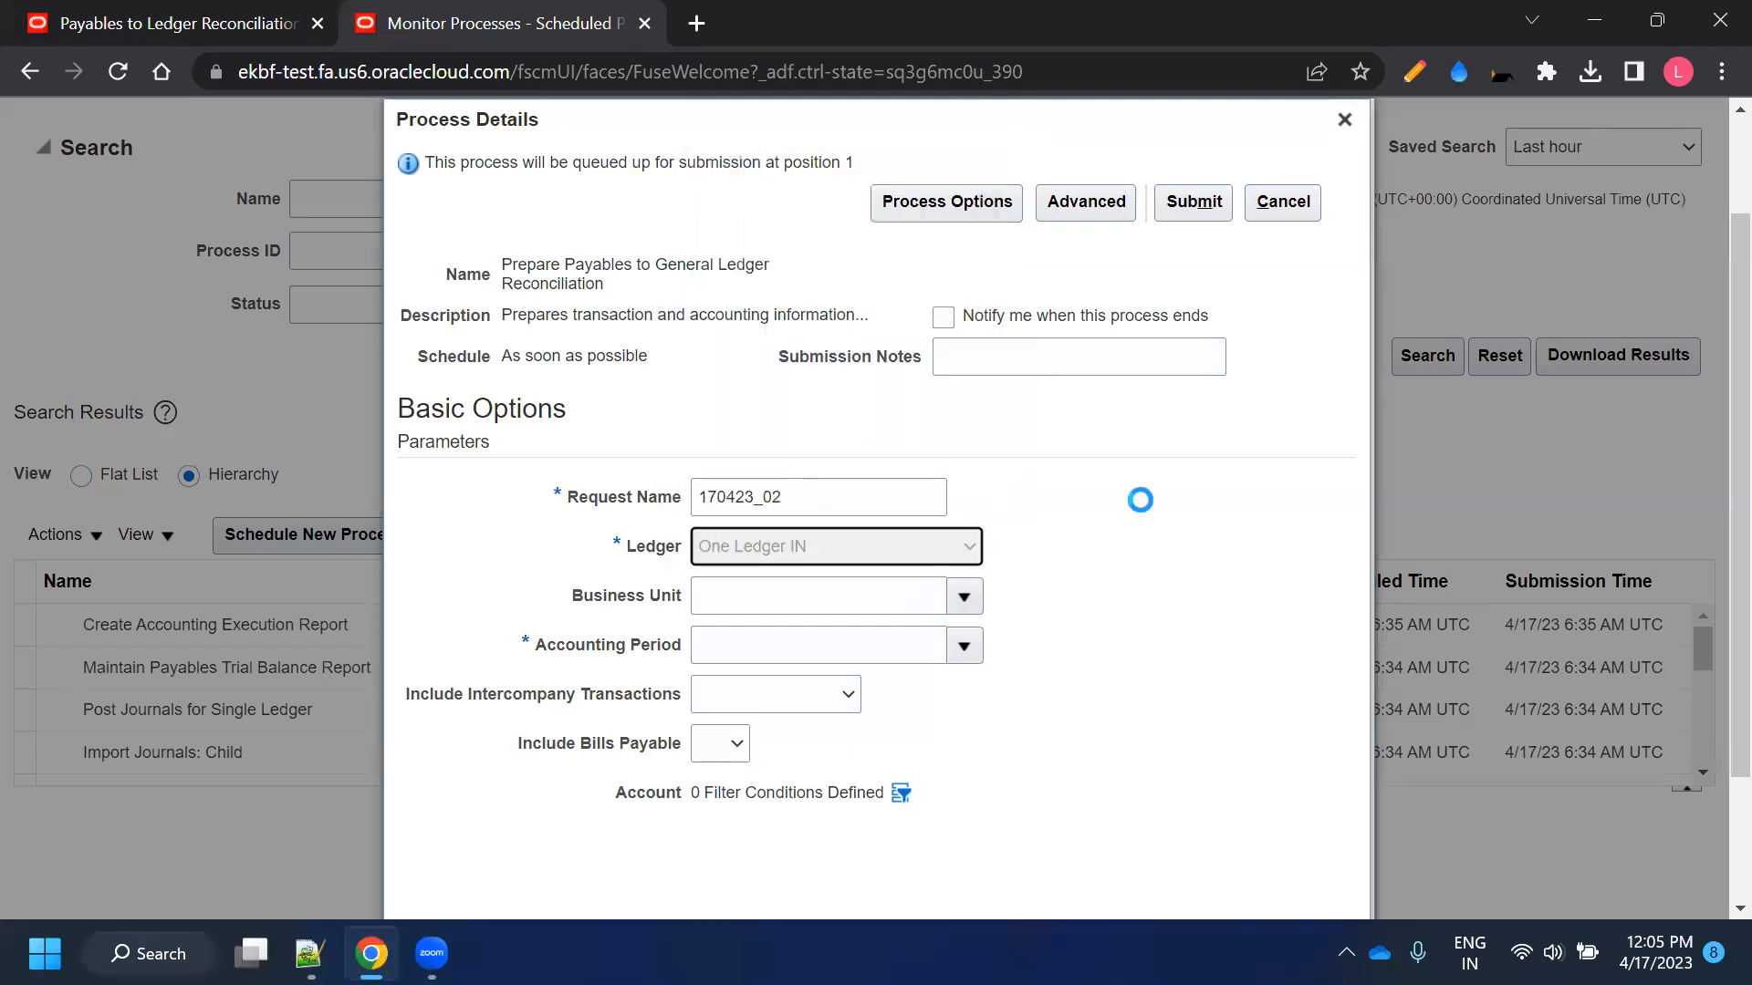
{"action": "left_click", "coordinate": [966, 643]}
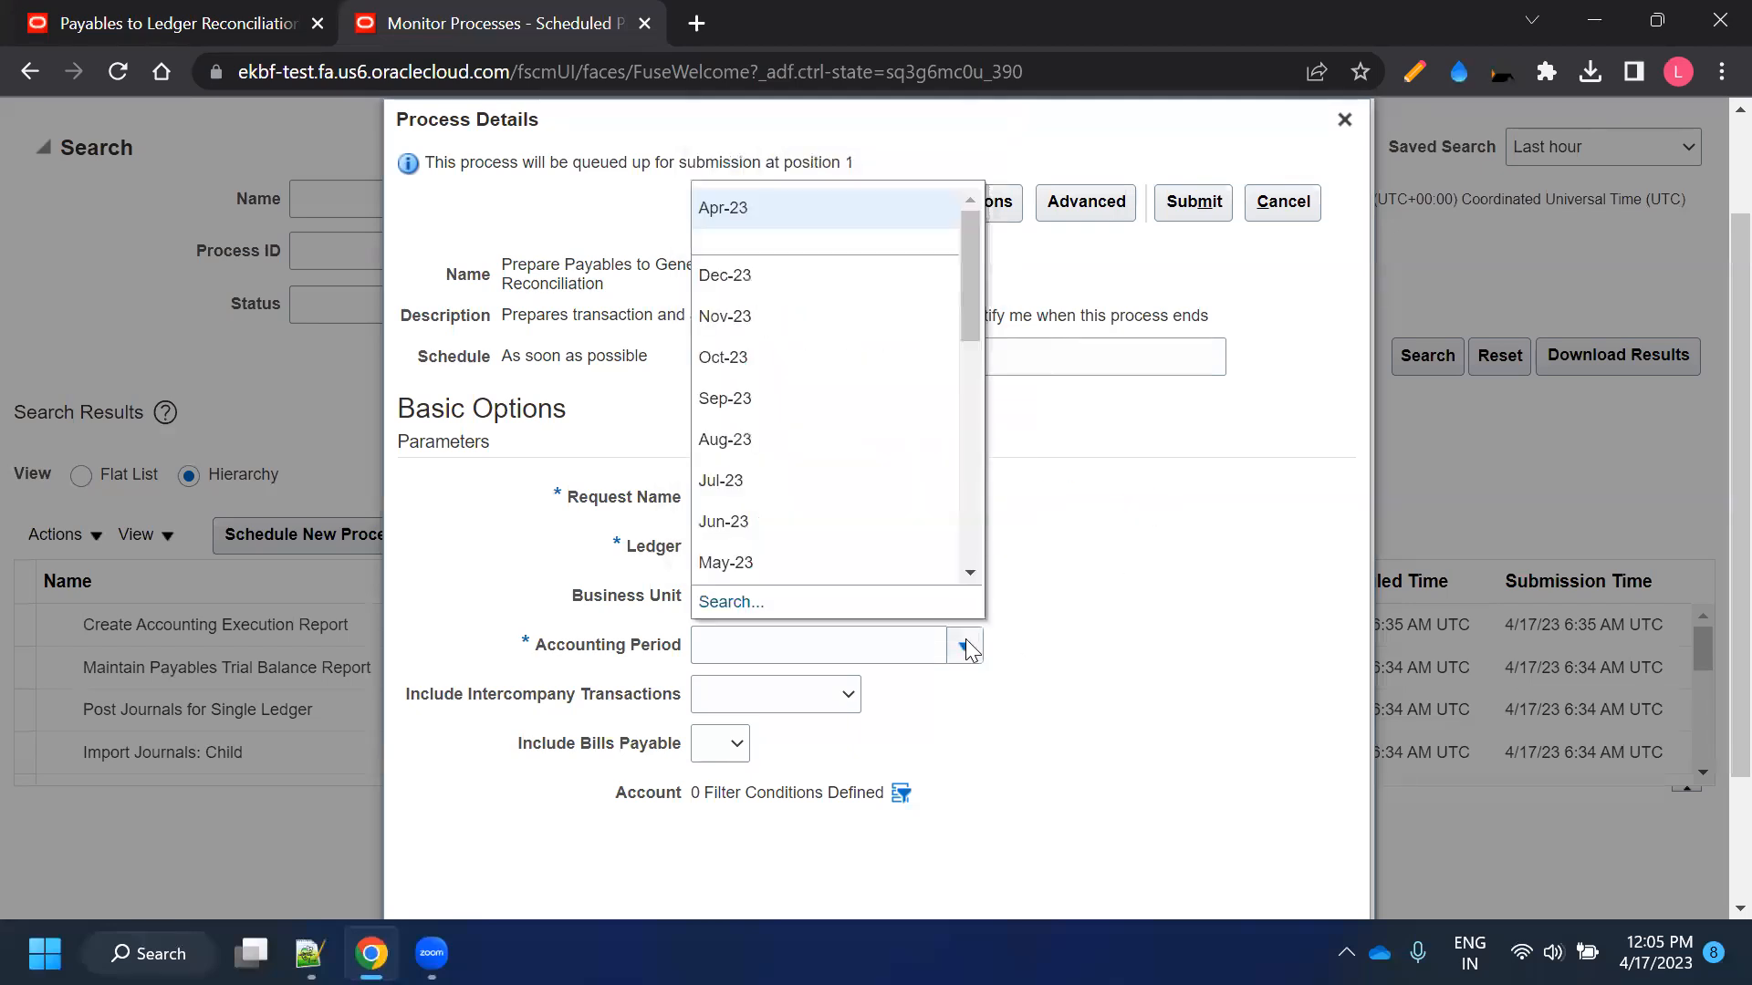
{"action": "left_click", "coordinate": [760, 202]}
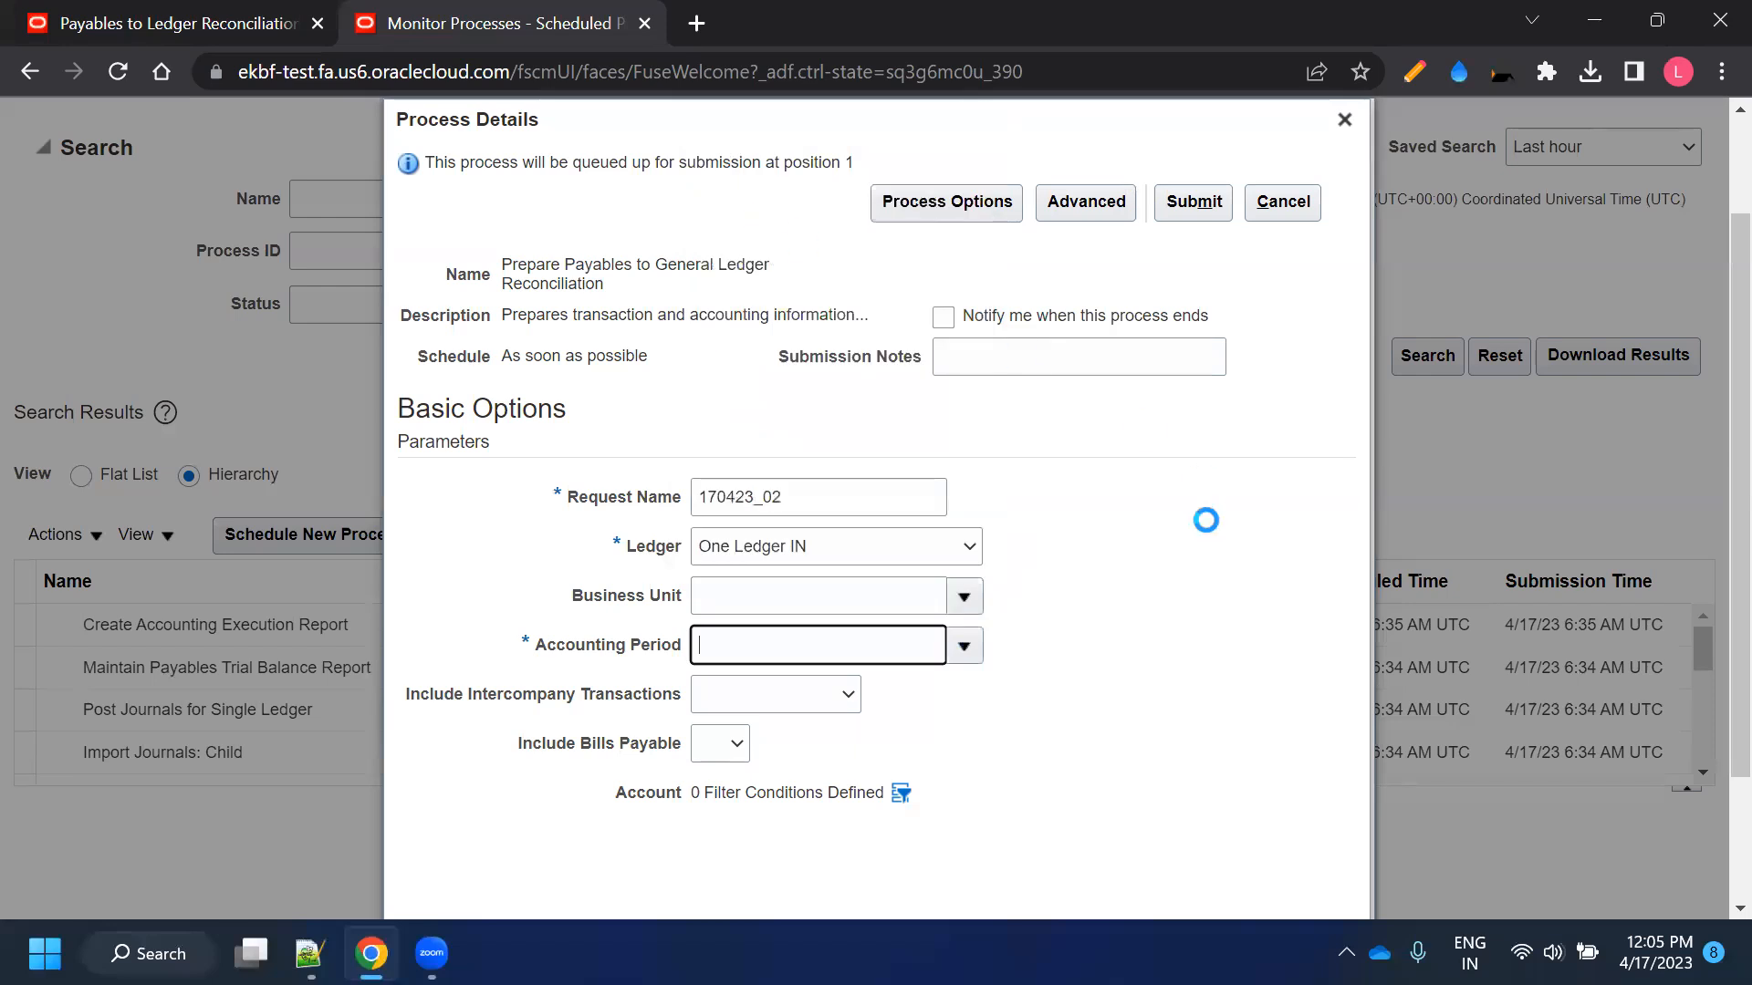
{"action": "double_click", "coordinate": [808, 493]}
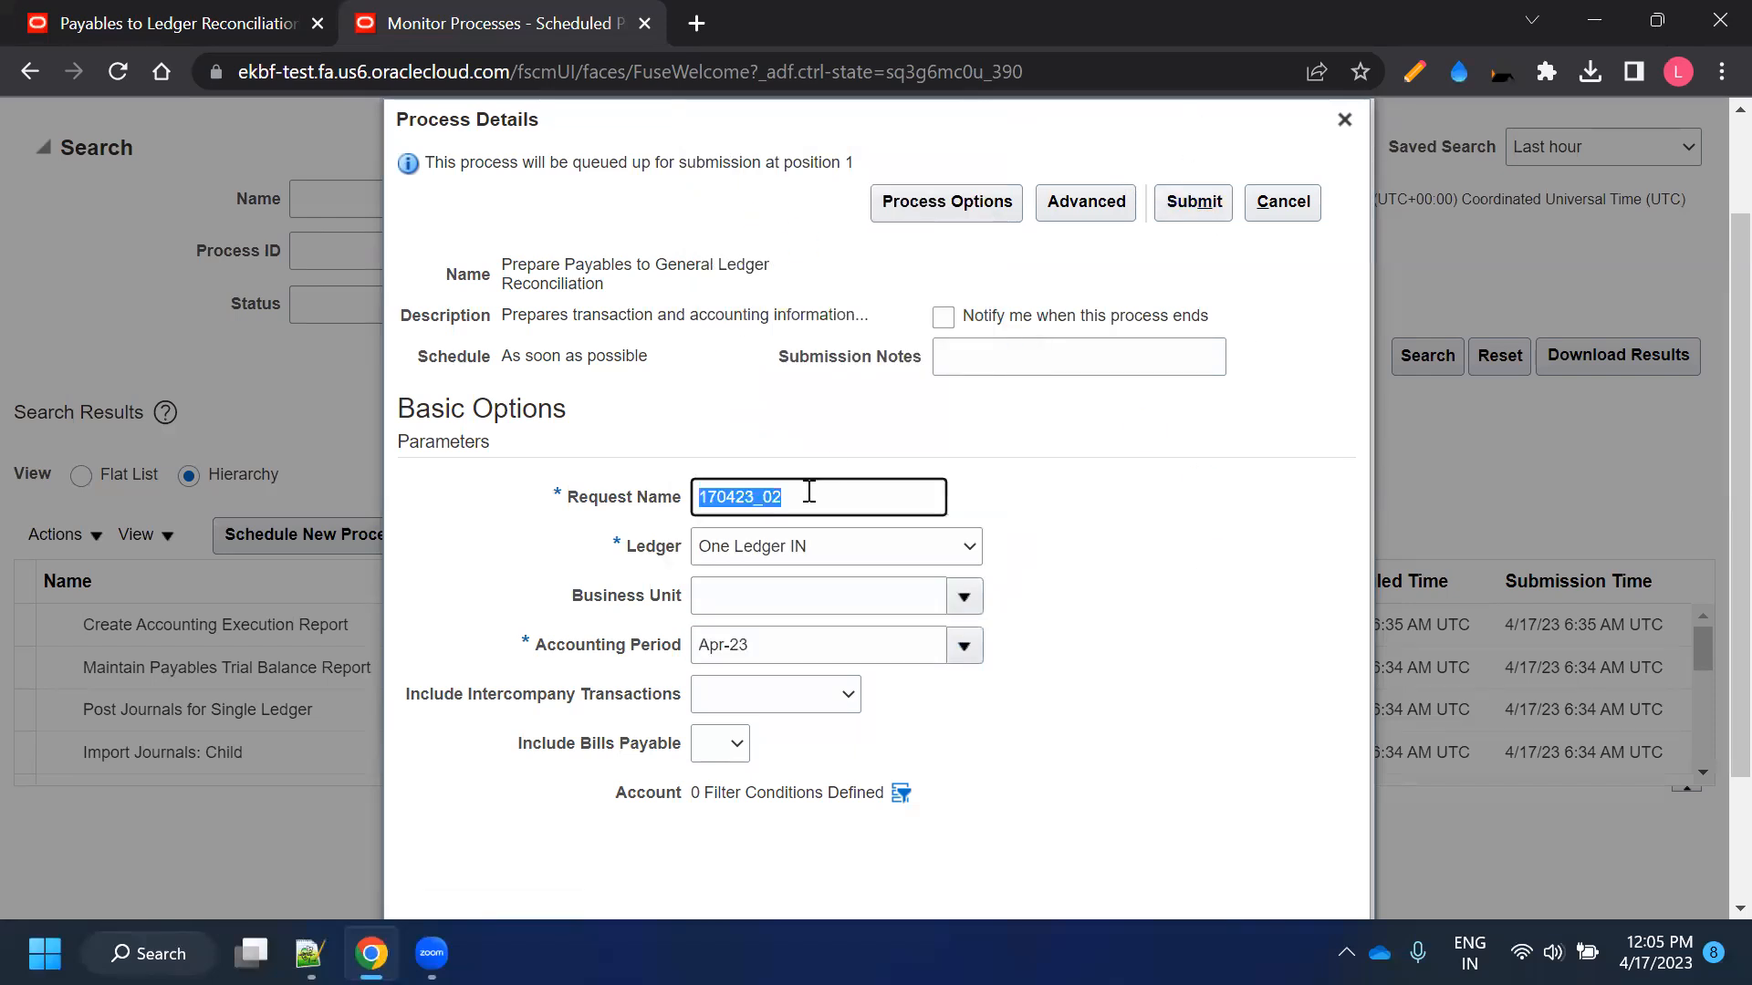
Submit the reconciliation preparation process, copying its process ID from the confirmation before closing it
{"action": "left_click", "coordinate": [1217, 199]}
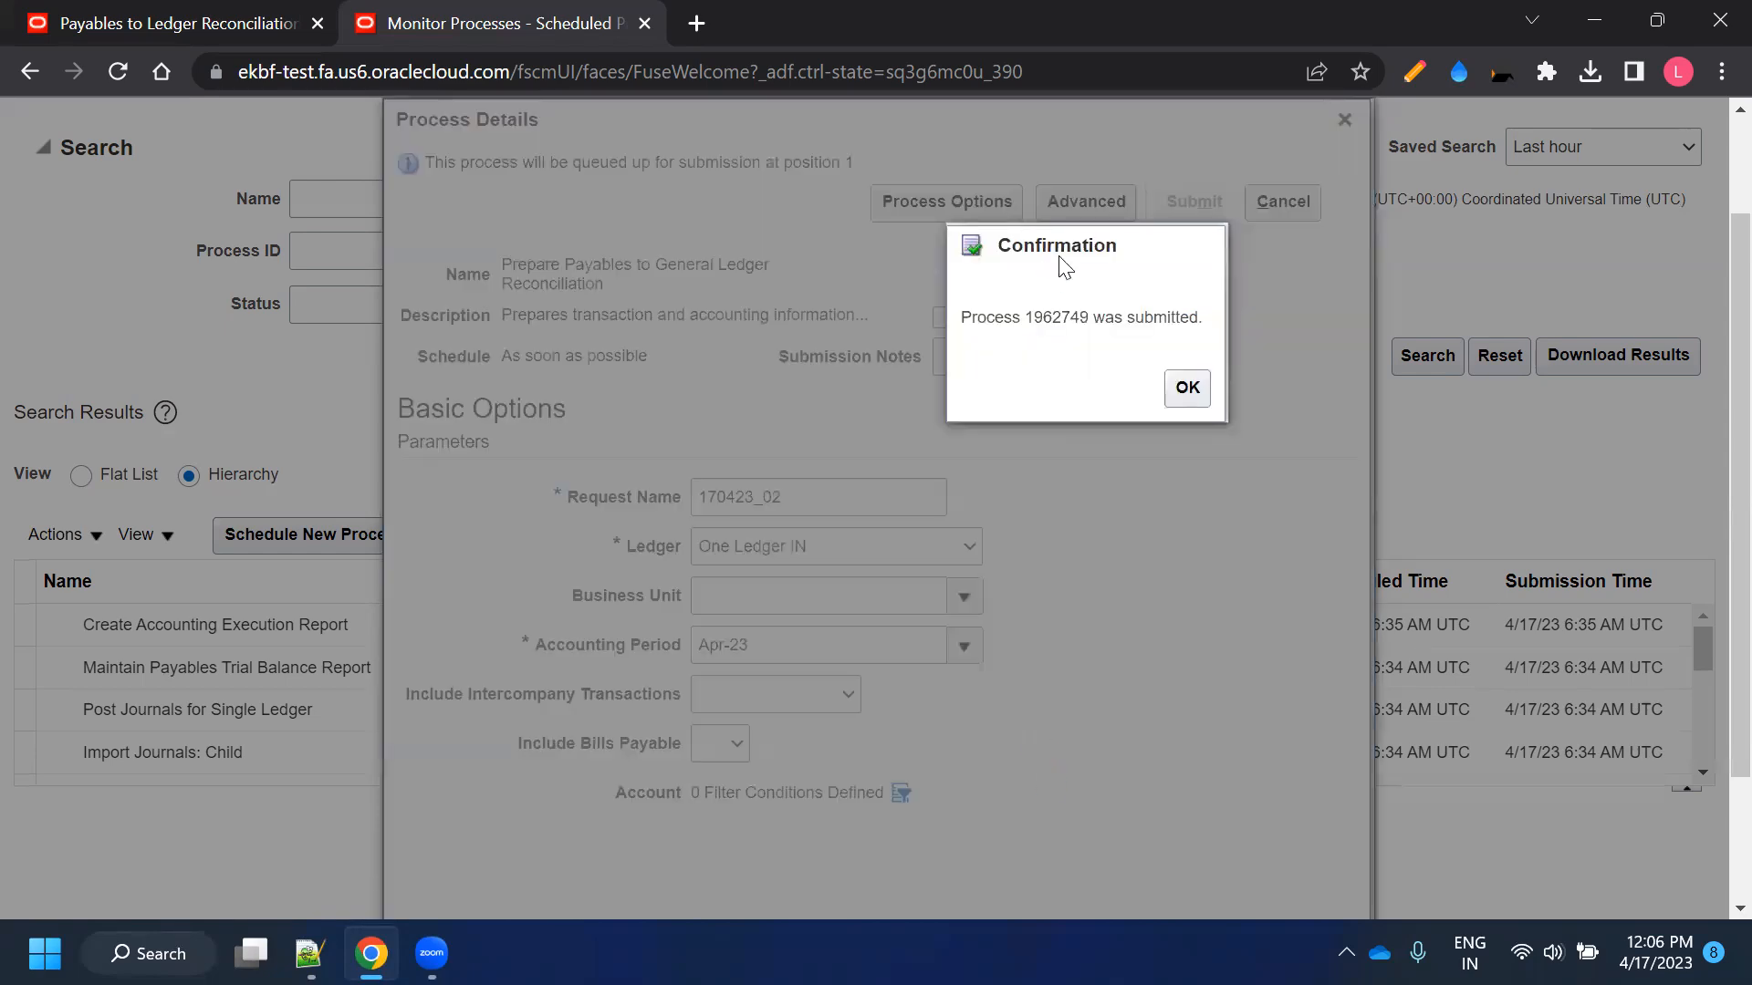
{"action": "double_click", "coordinate": [1059, 317]}
{"action": "key", "text": "ctrl+c"}
{"action": "left_click", "coordinate": [1183, 387]}
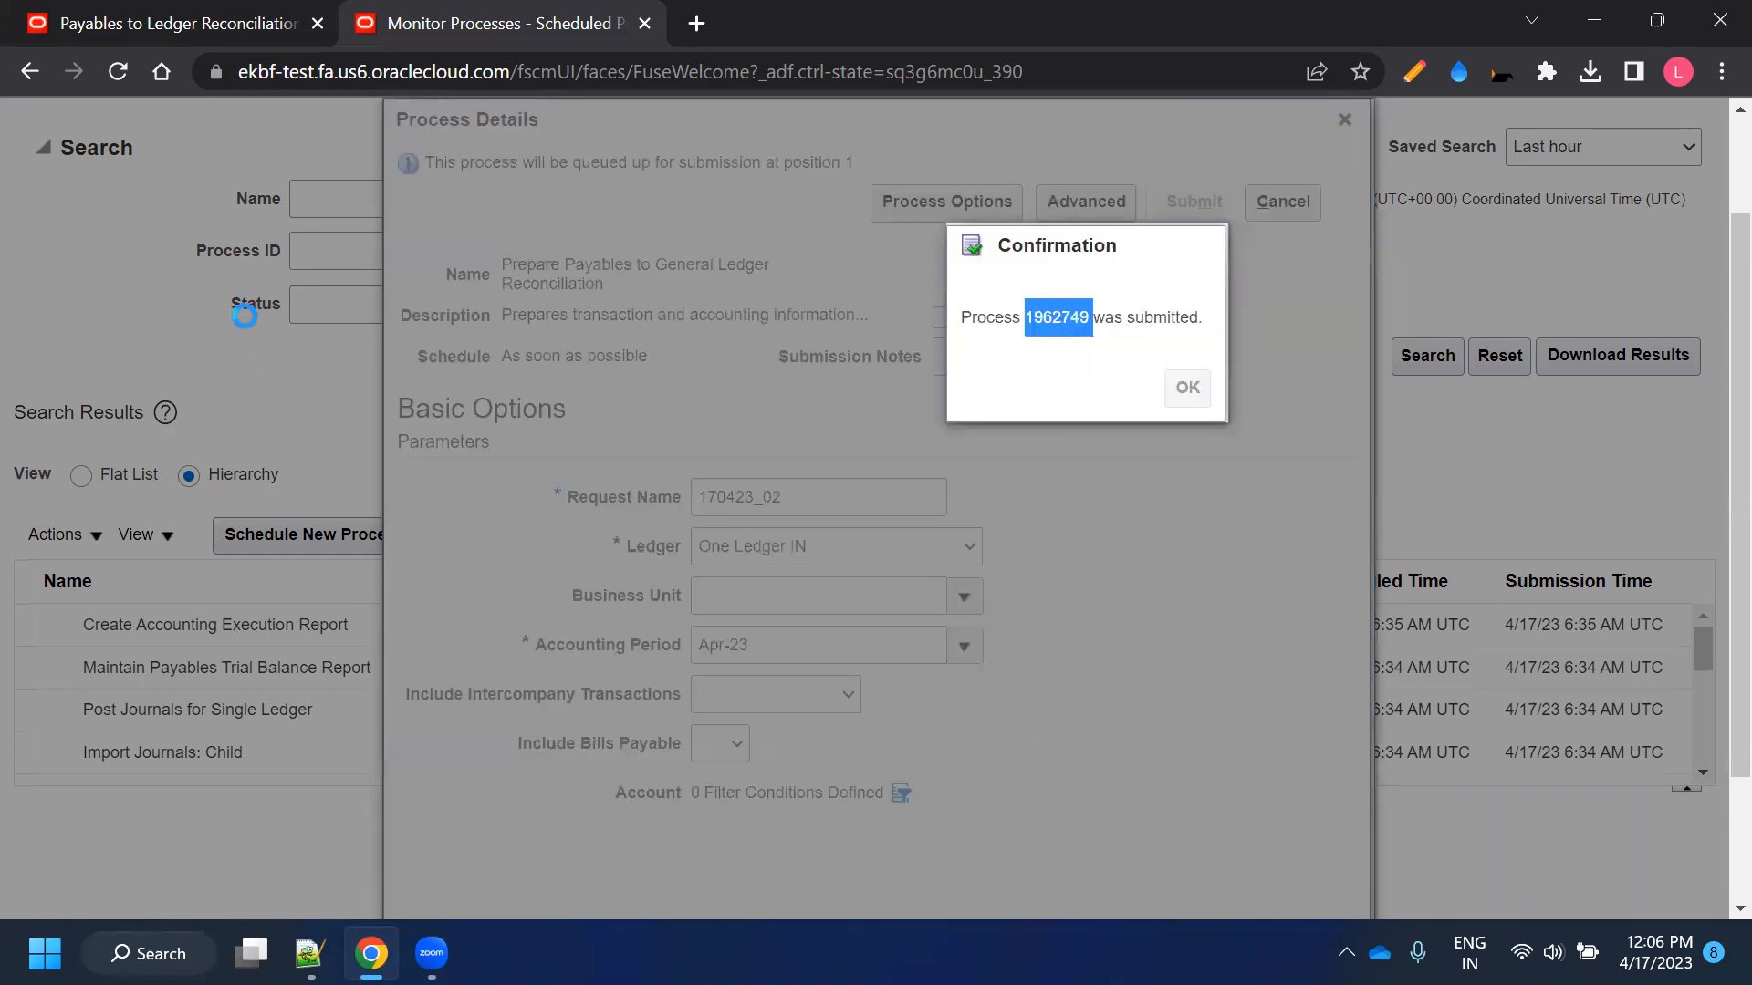
Filter the process list by the copied process ID and refresh the reconciliation preparation process's status
{"action": "left_click", "coordinate": [356, 249]}
{"action": "key", "text": "ctrl+v"}
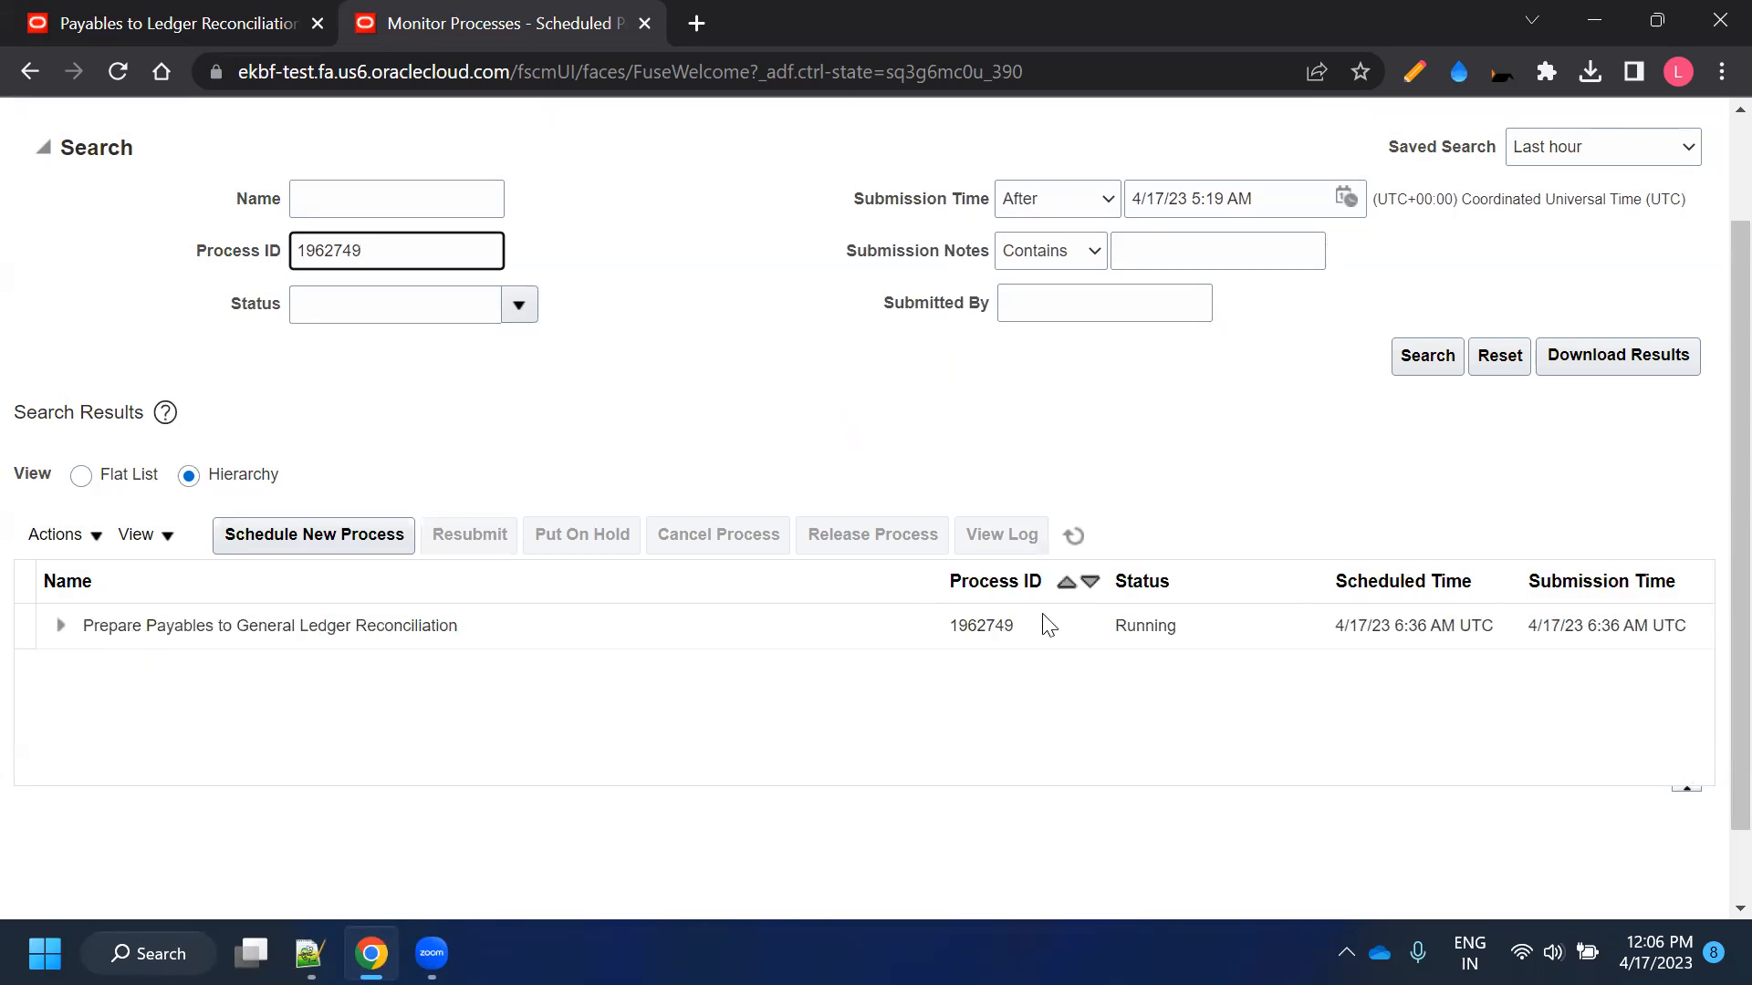
{"action": "left_click", "coordinate": [60, 625]}
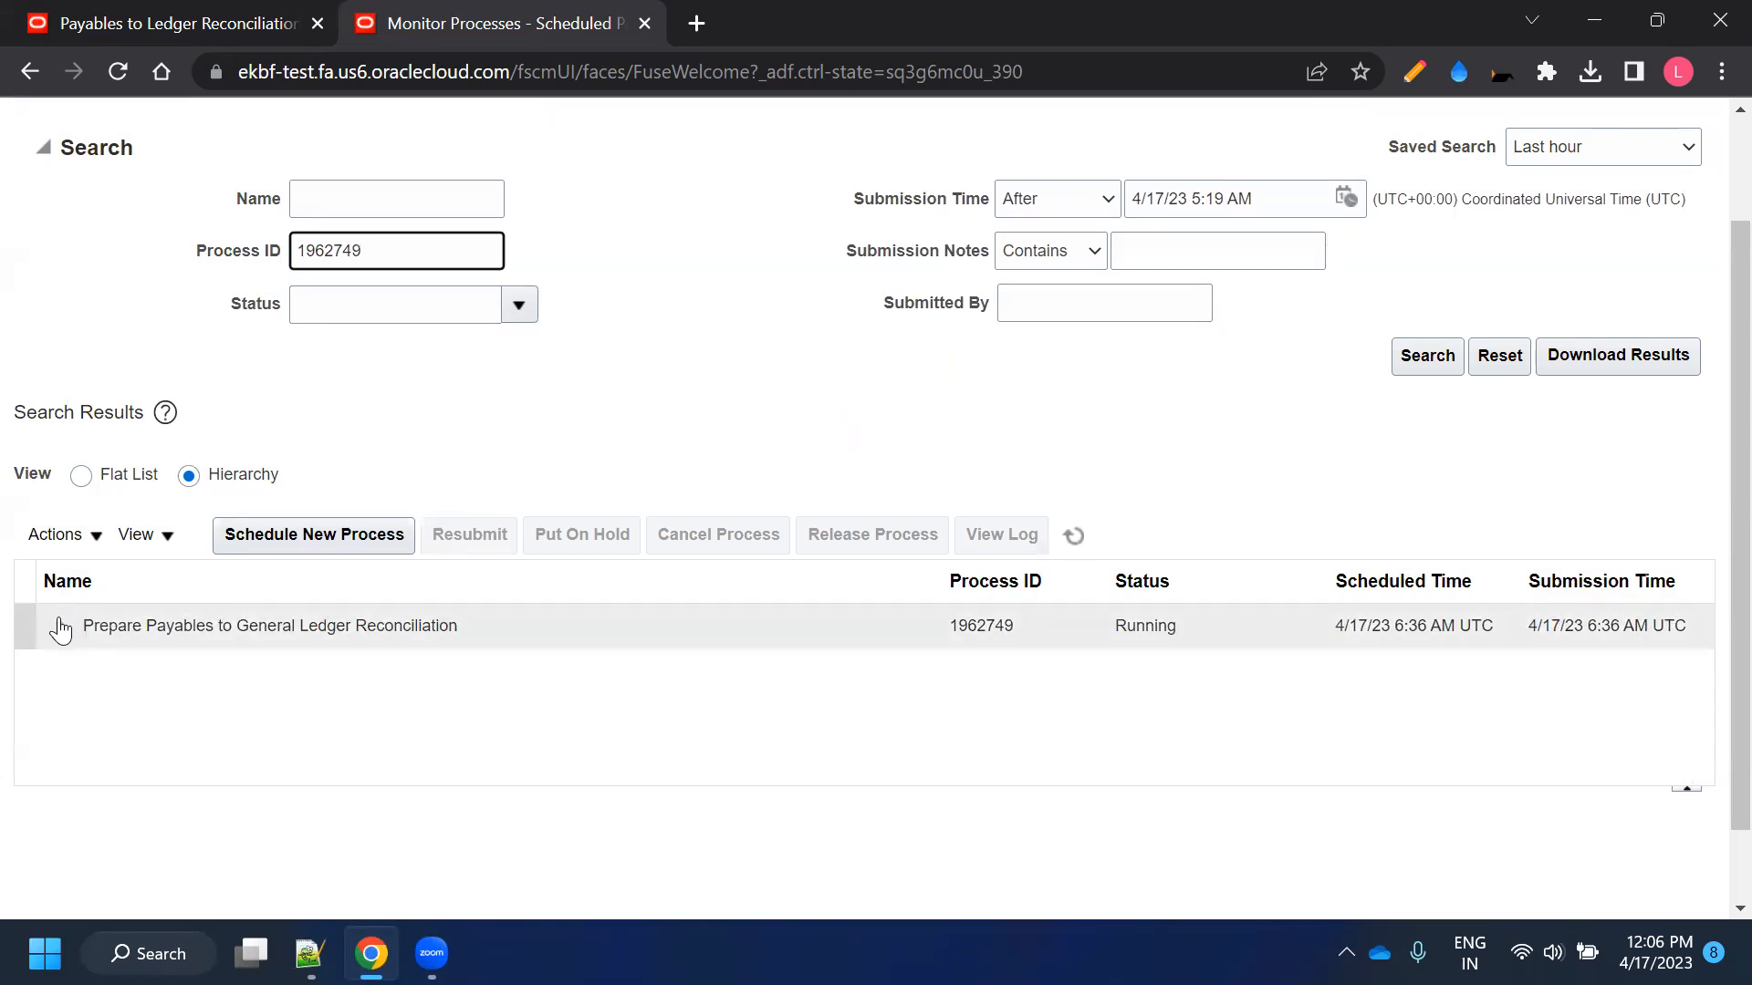
{"action": "left_click", "coordinate": [1070, 536]}
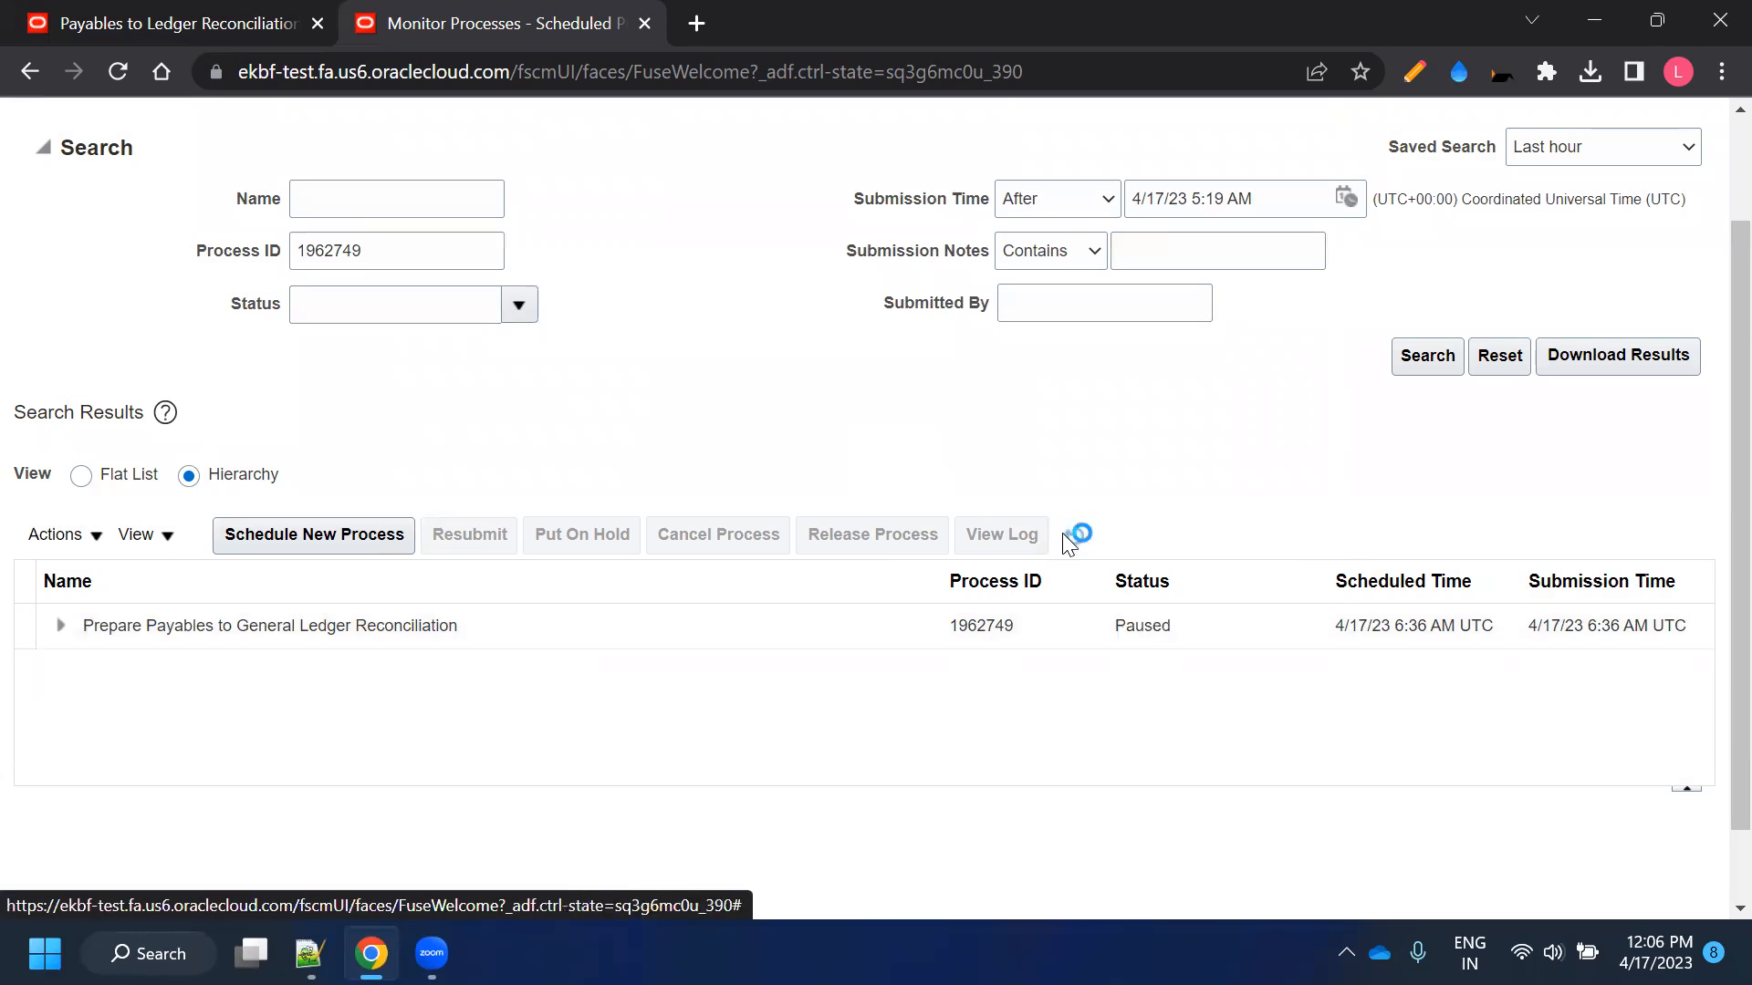
Monitor the Payables to General Ledger reconciliation preparation until it completes, refreshing its status and expanding its subprocesses
{"action": "left_click", "coordinate": [60, 625]}
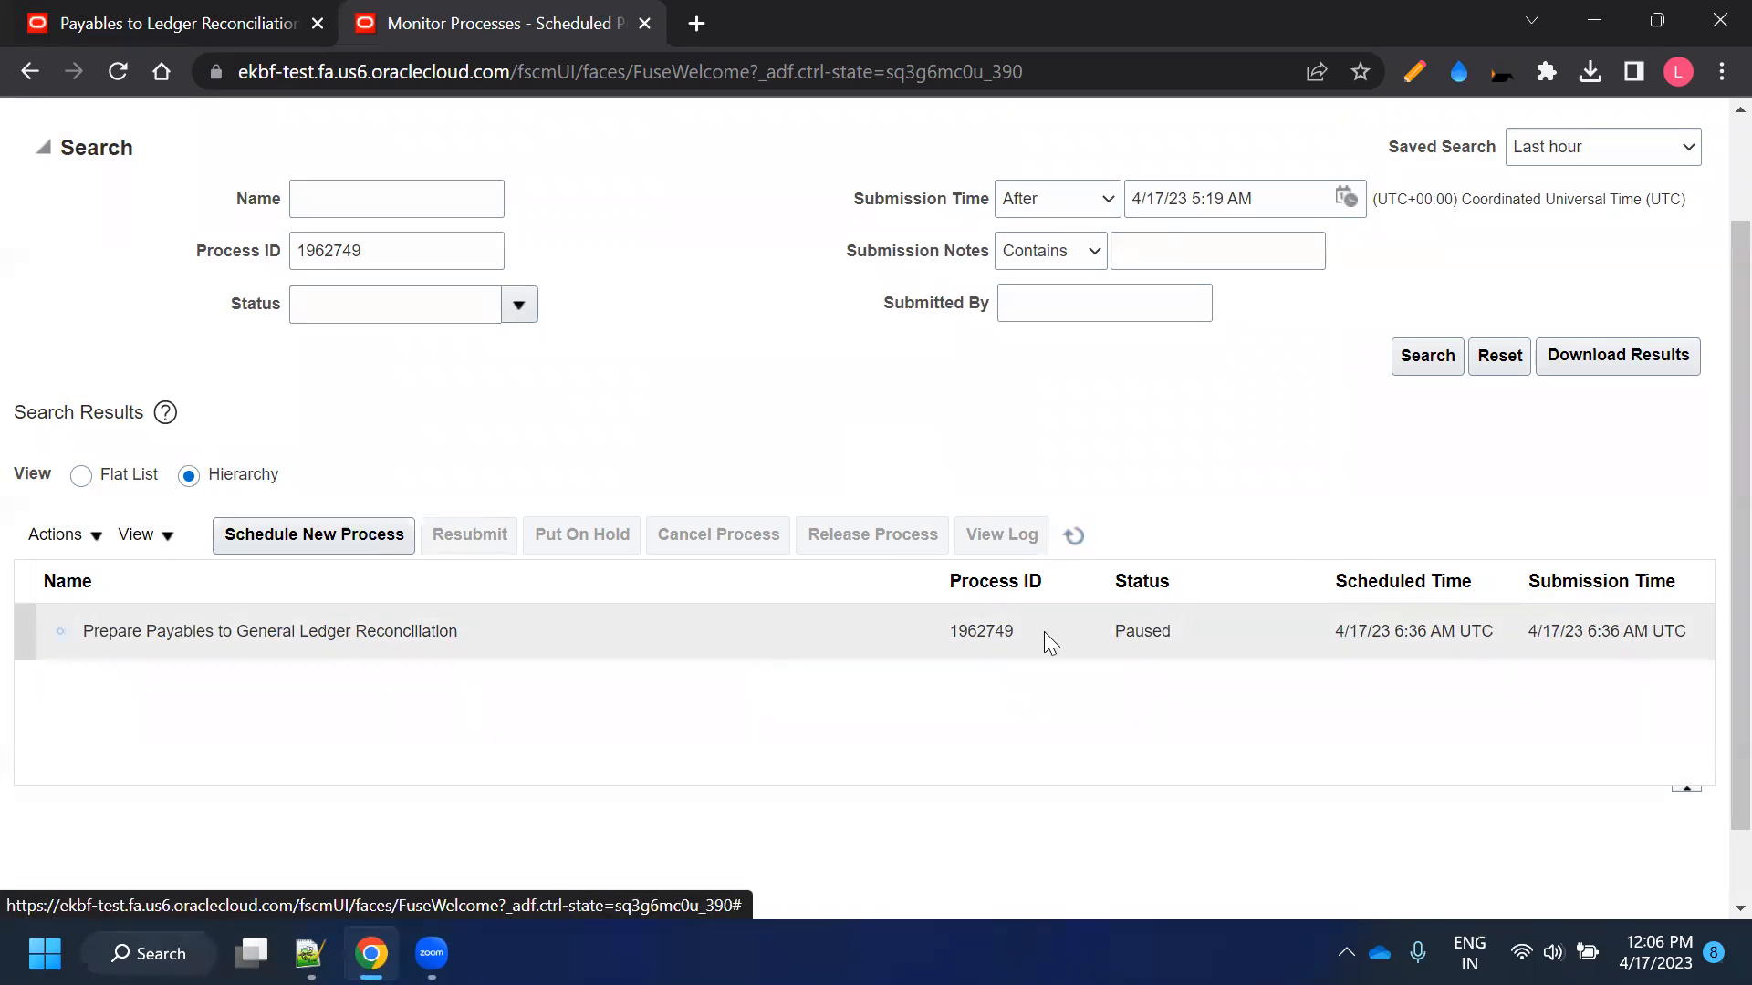
{"action": "left_click", "coordinate": [1074, 537]}
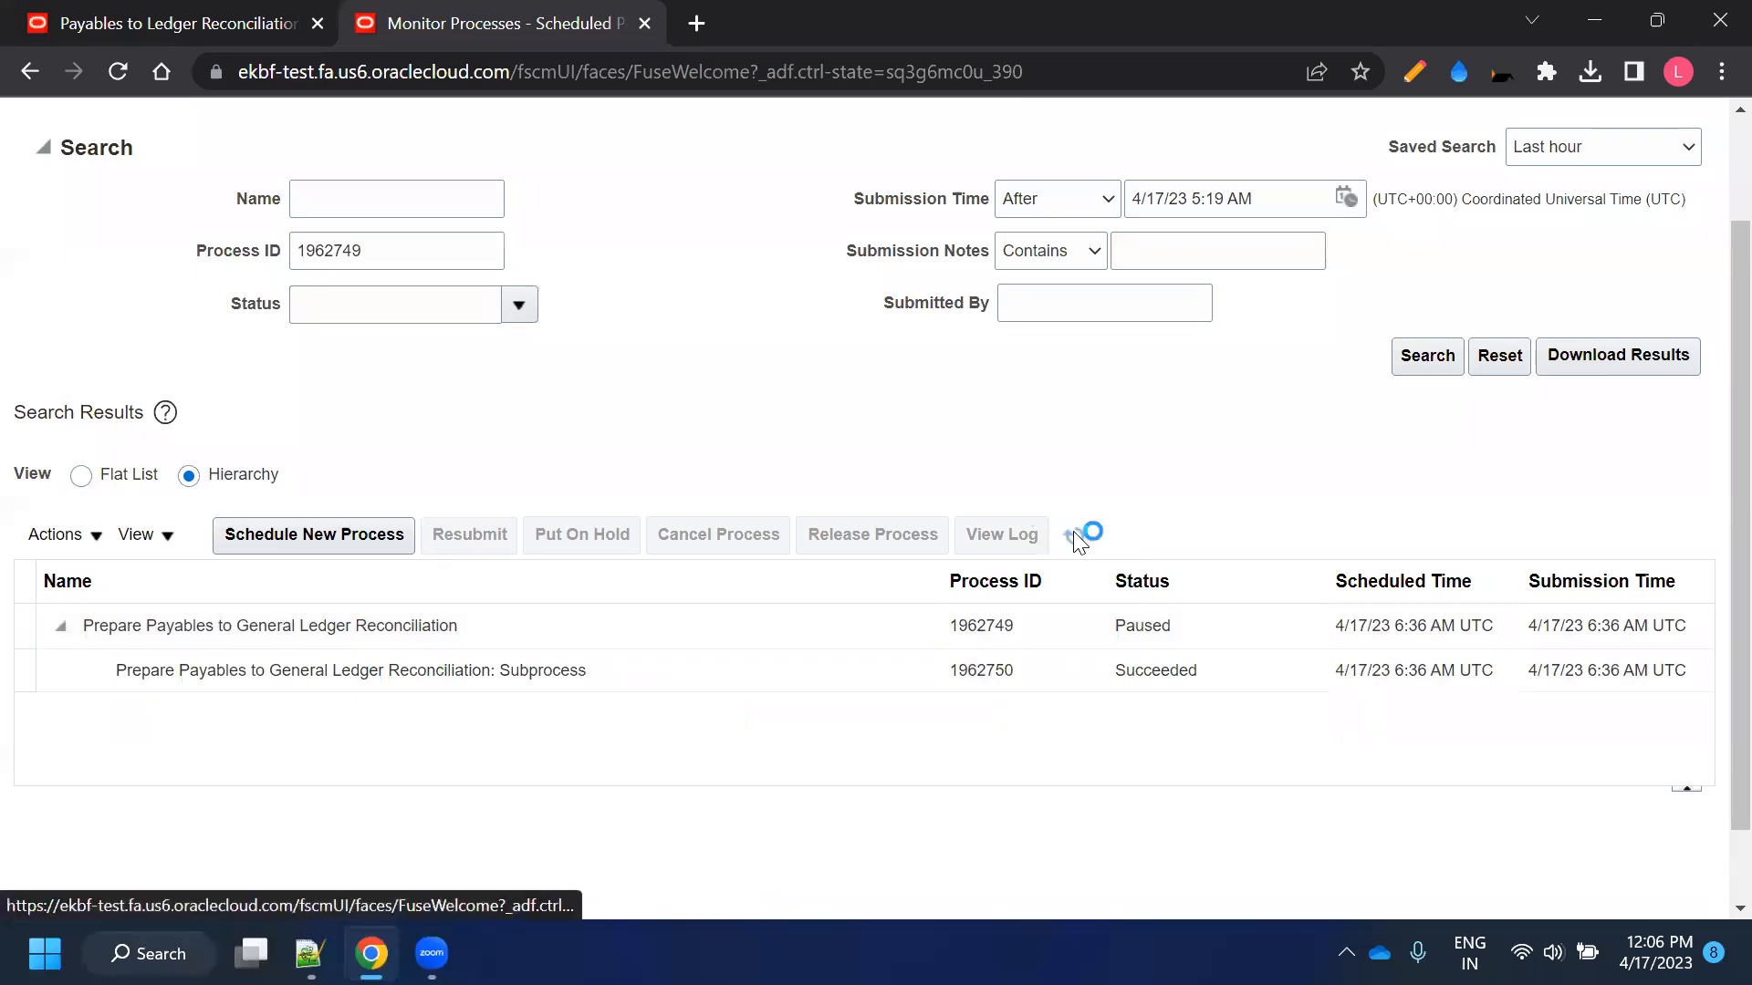
{"action": "left_click", "coordinate": [61, 632]}
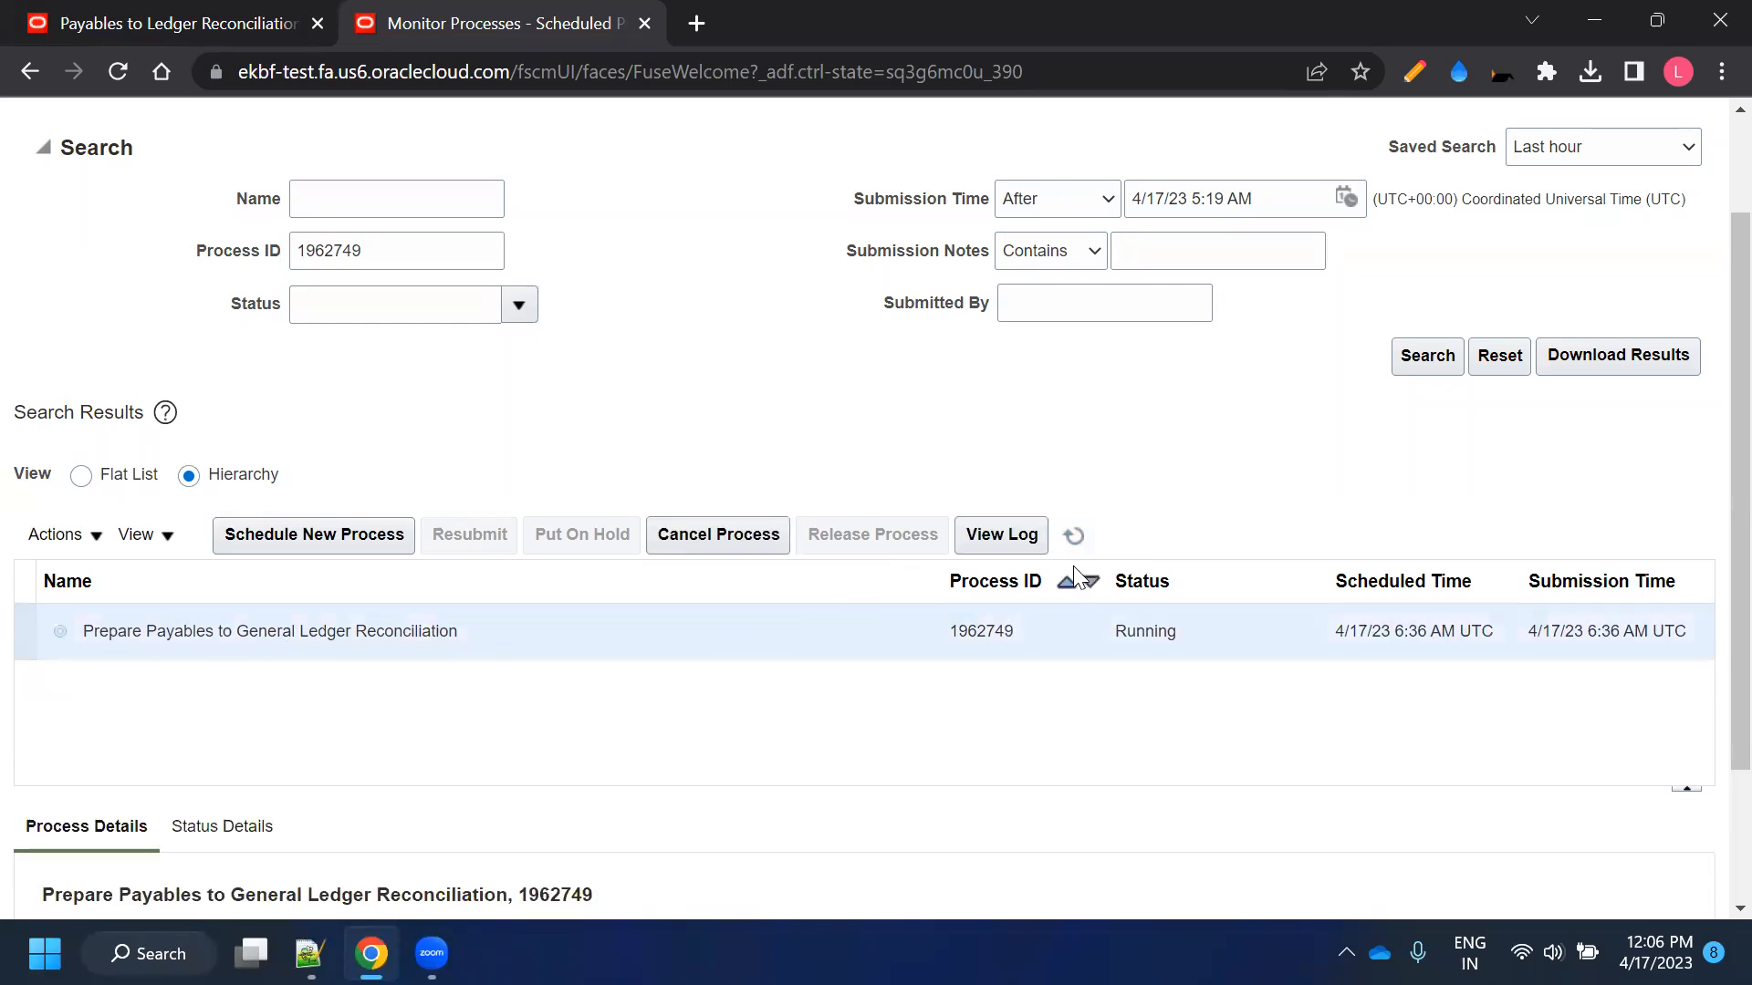
{"action": "left_click", "coordinate": [1074, 536]}
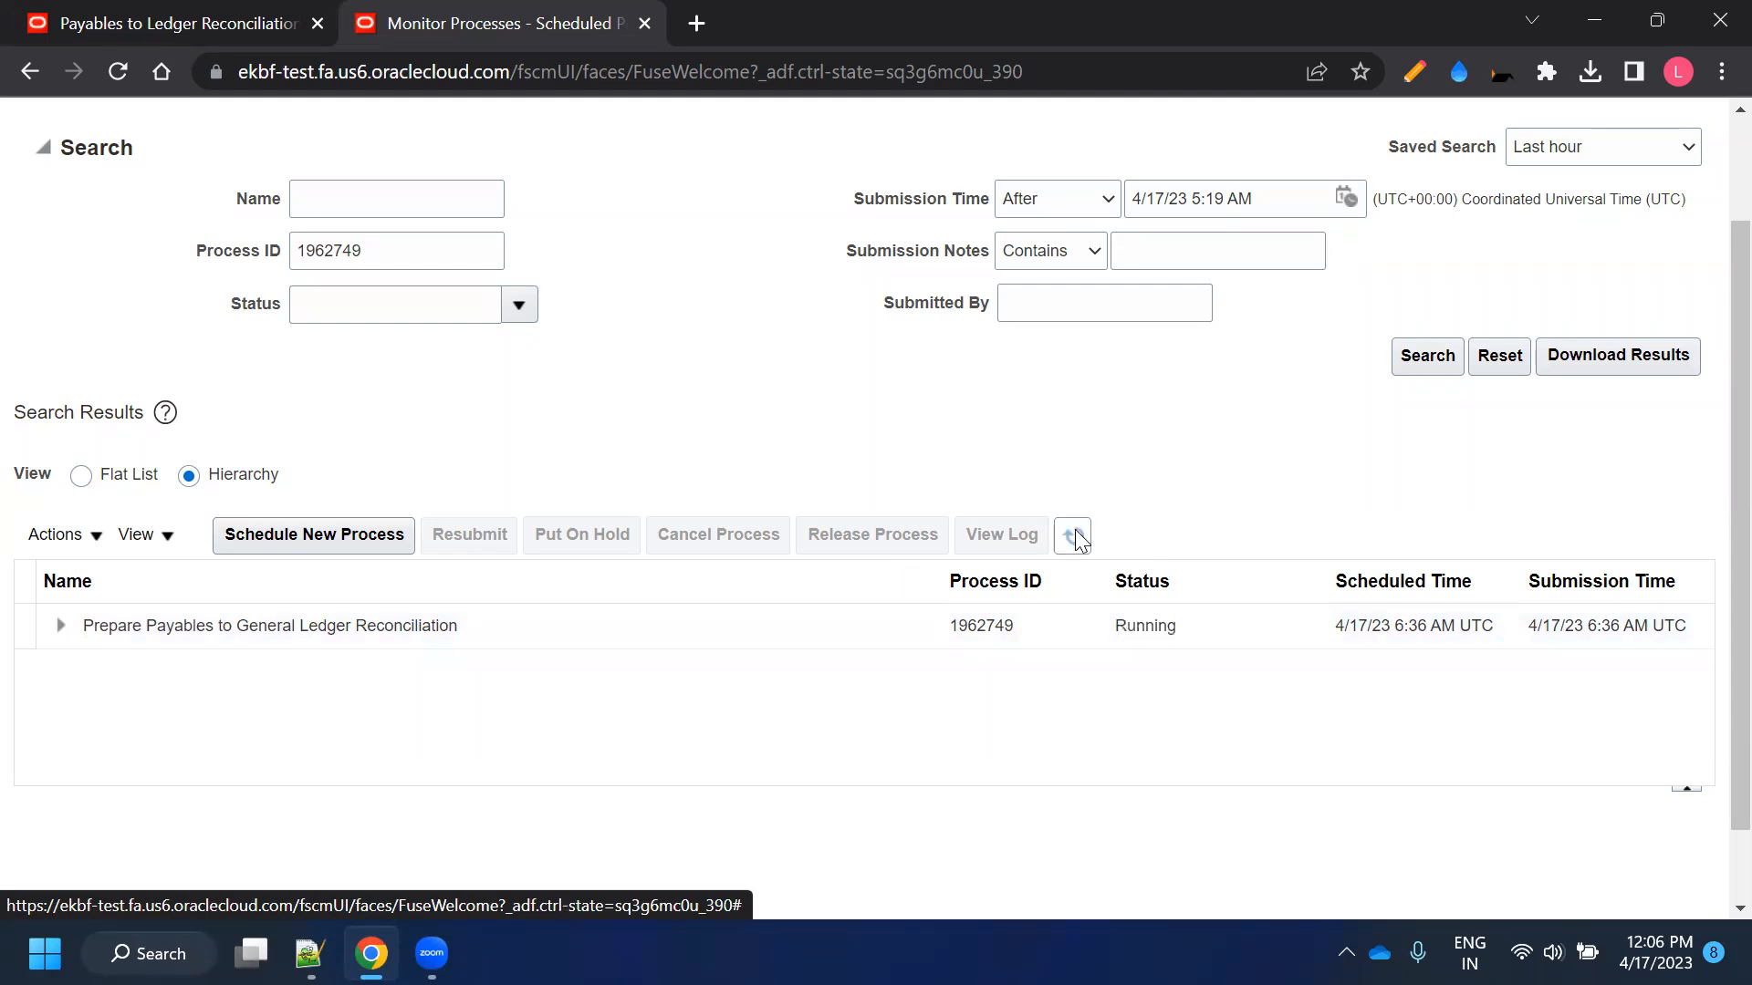
{"action": "left_click", "coordinate": [61, 626]}
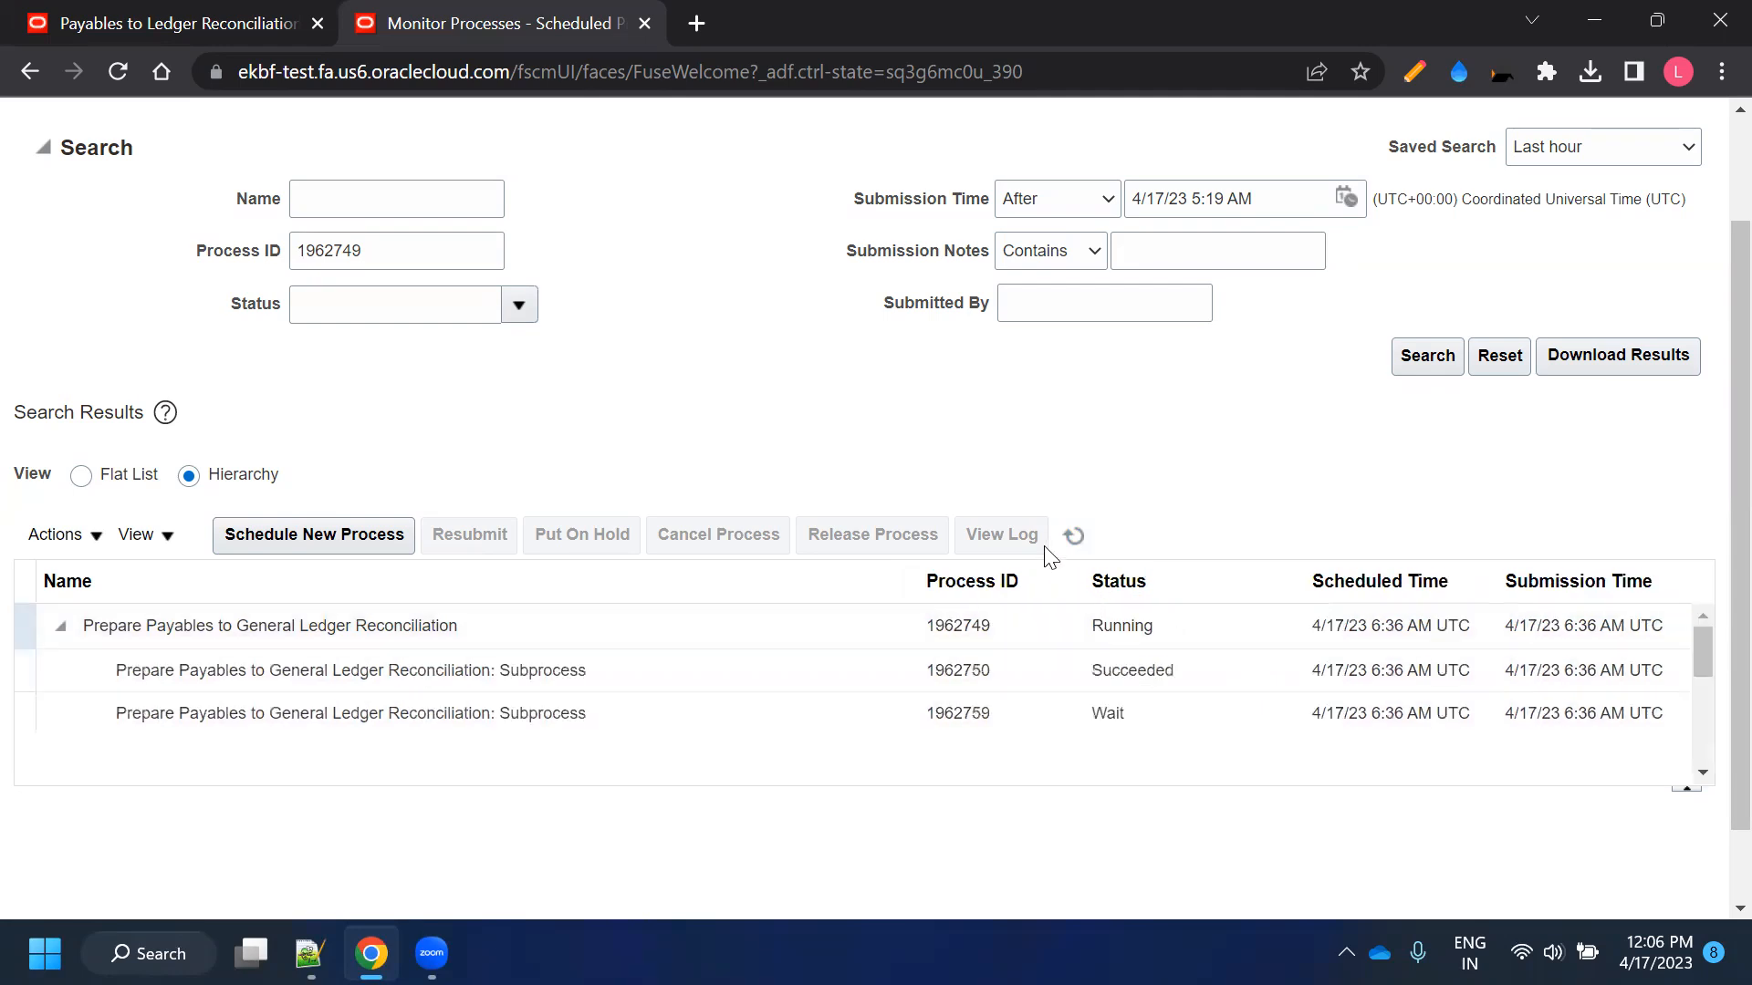
{"action": "left_click", "coordinate": [1073, 536]}
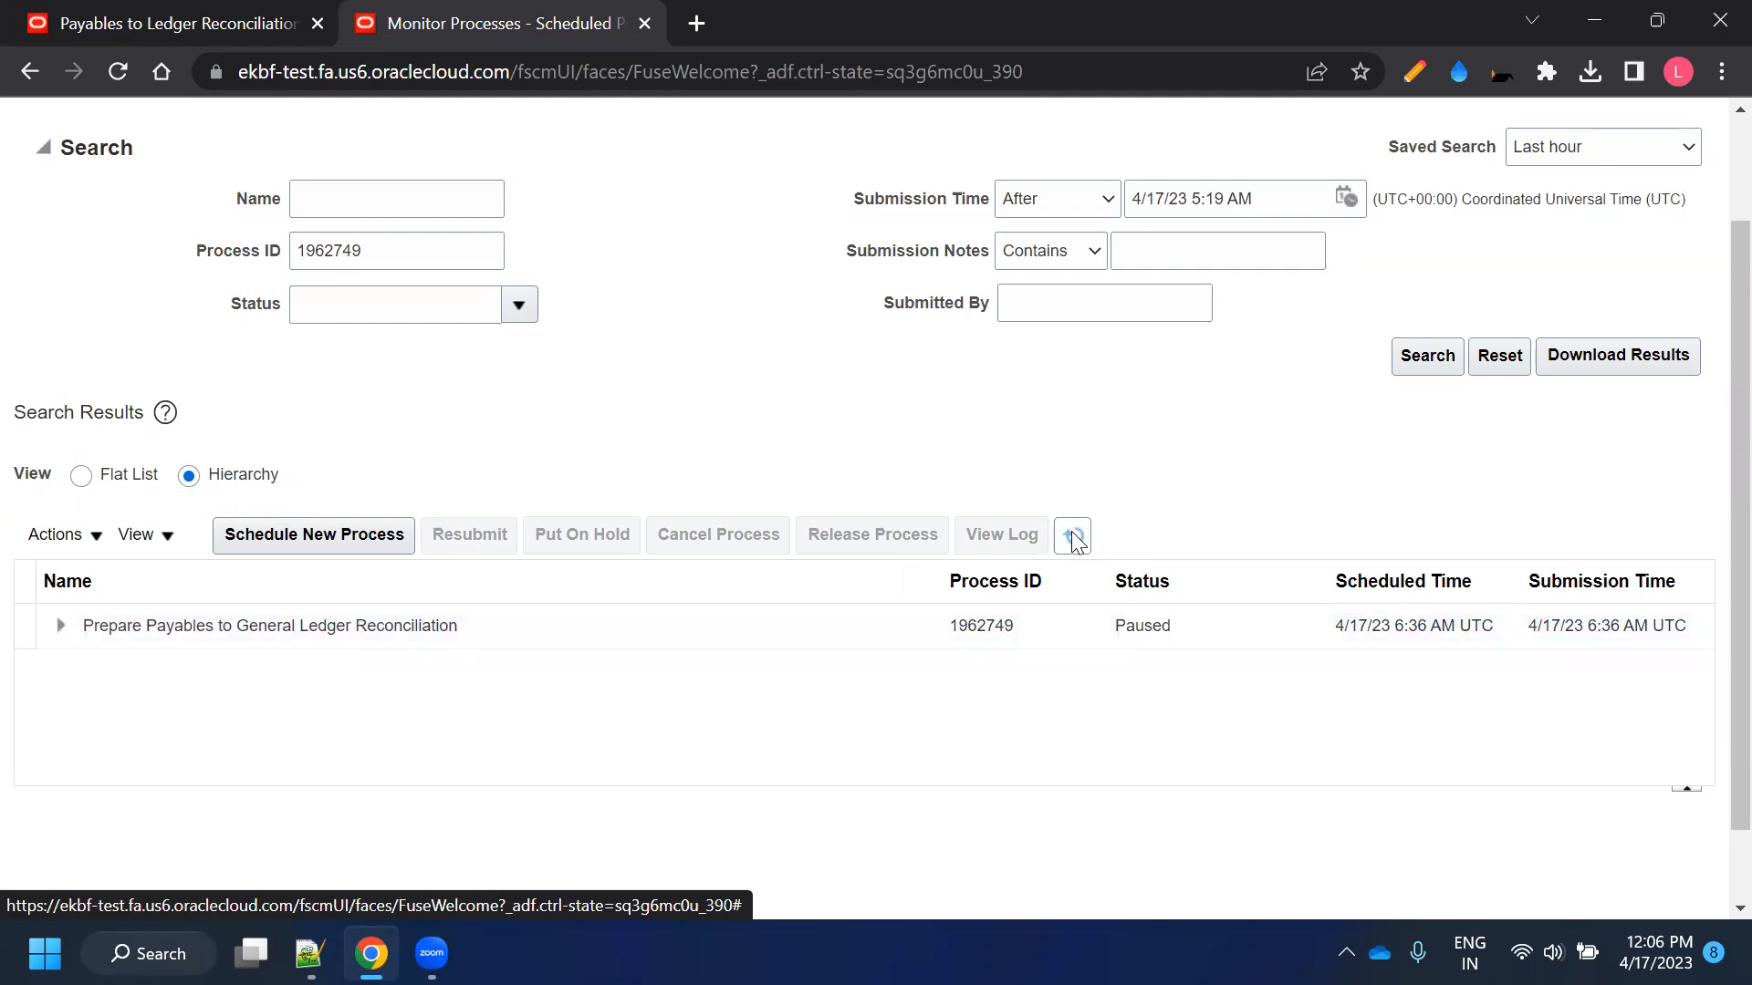
{"action": "left_click", "coordinate": [1073, 538]}
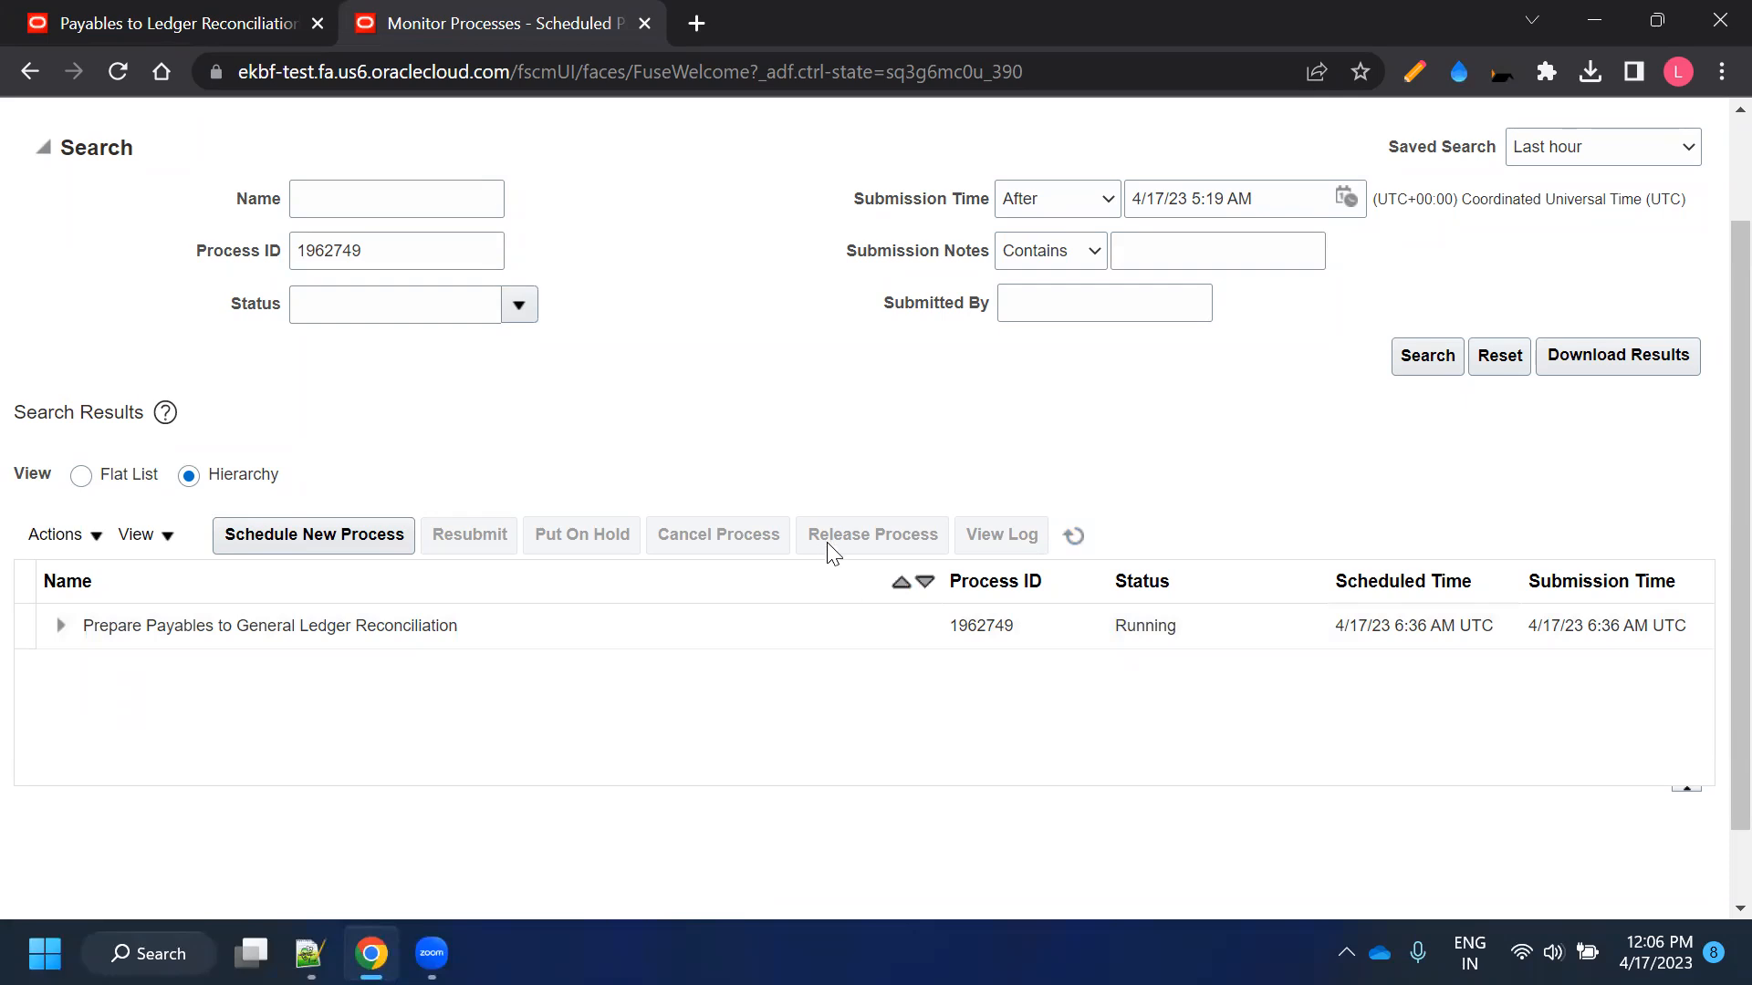
{"action": "left_click", "coordinate": [1083, 533]}
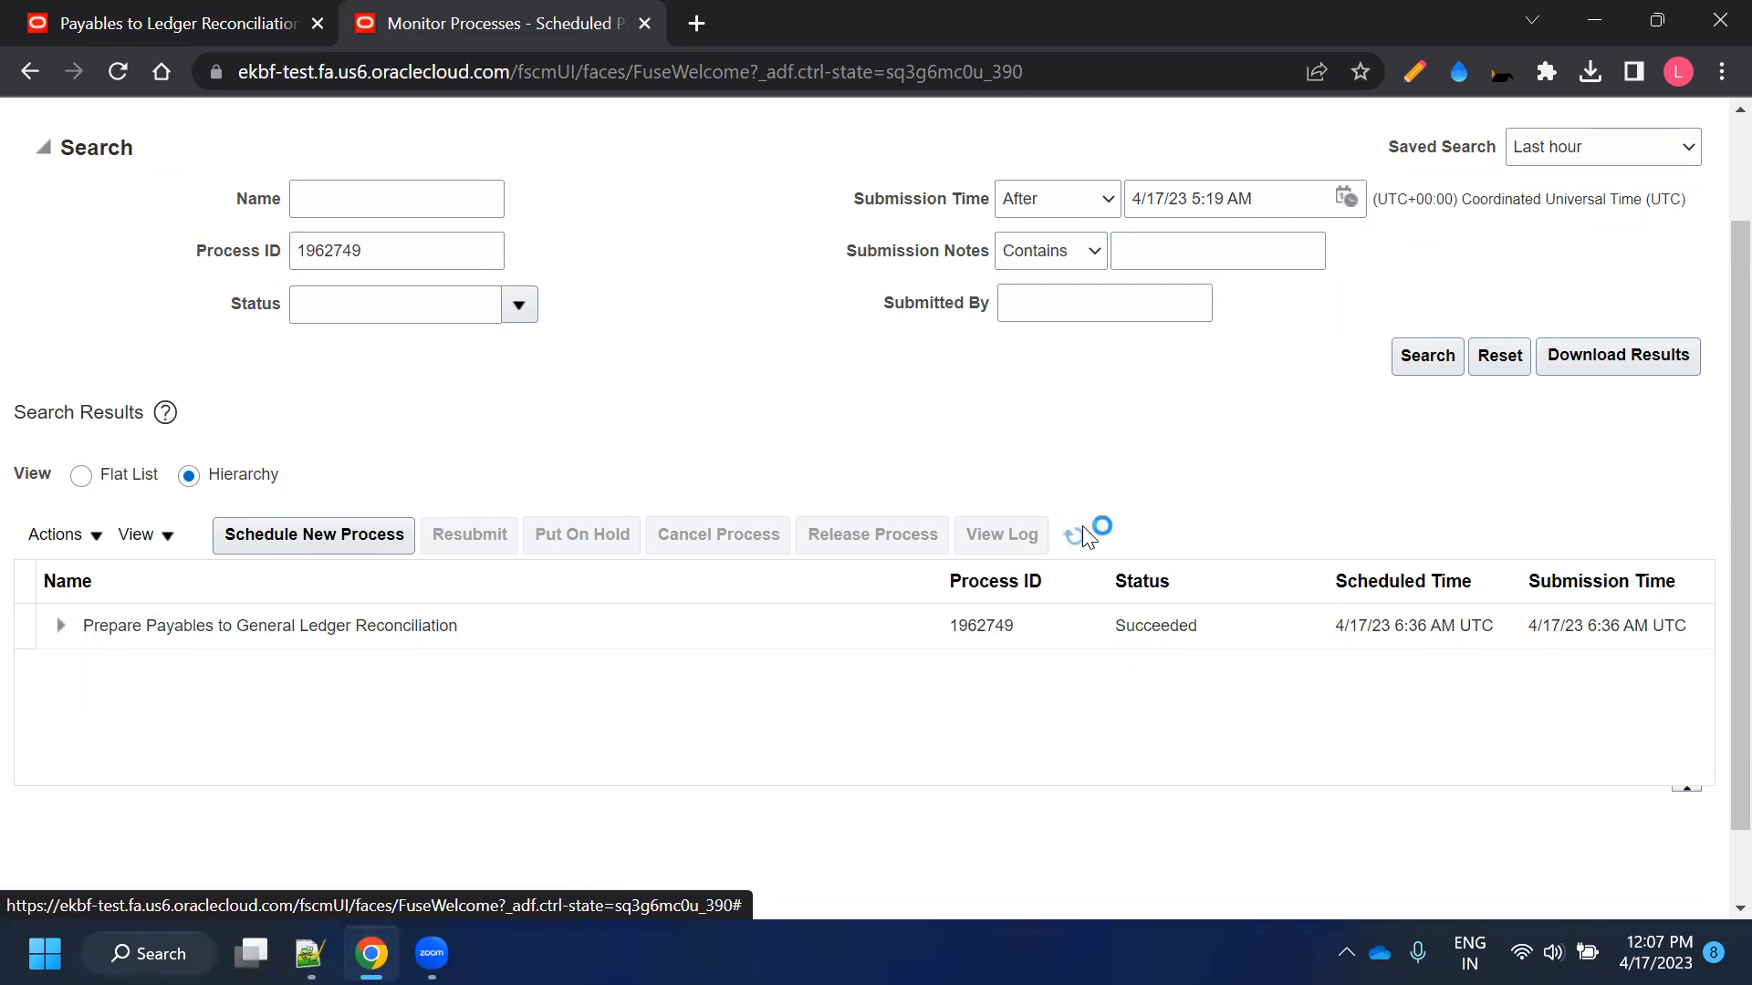
{"action": "left_click", "coordinate": [52, 628]}
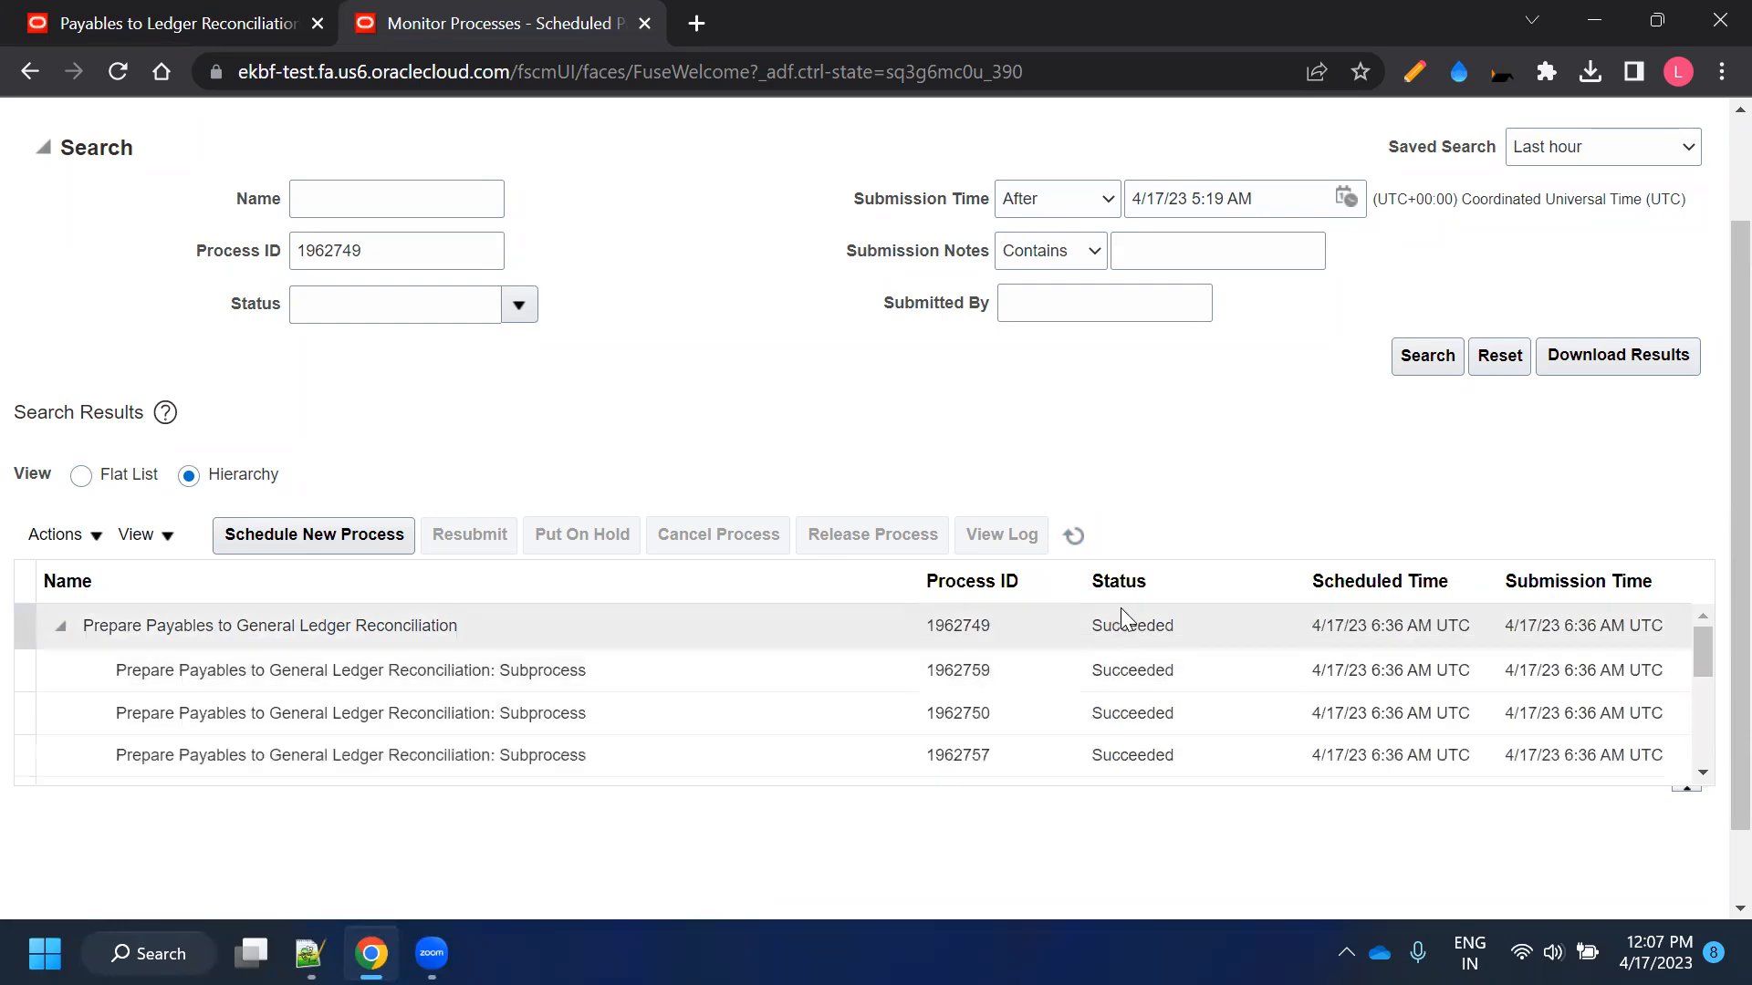
{"action": "left_click", "coordinate": [1075, 538]}
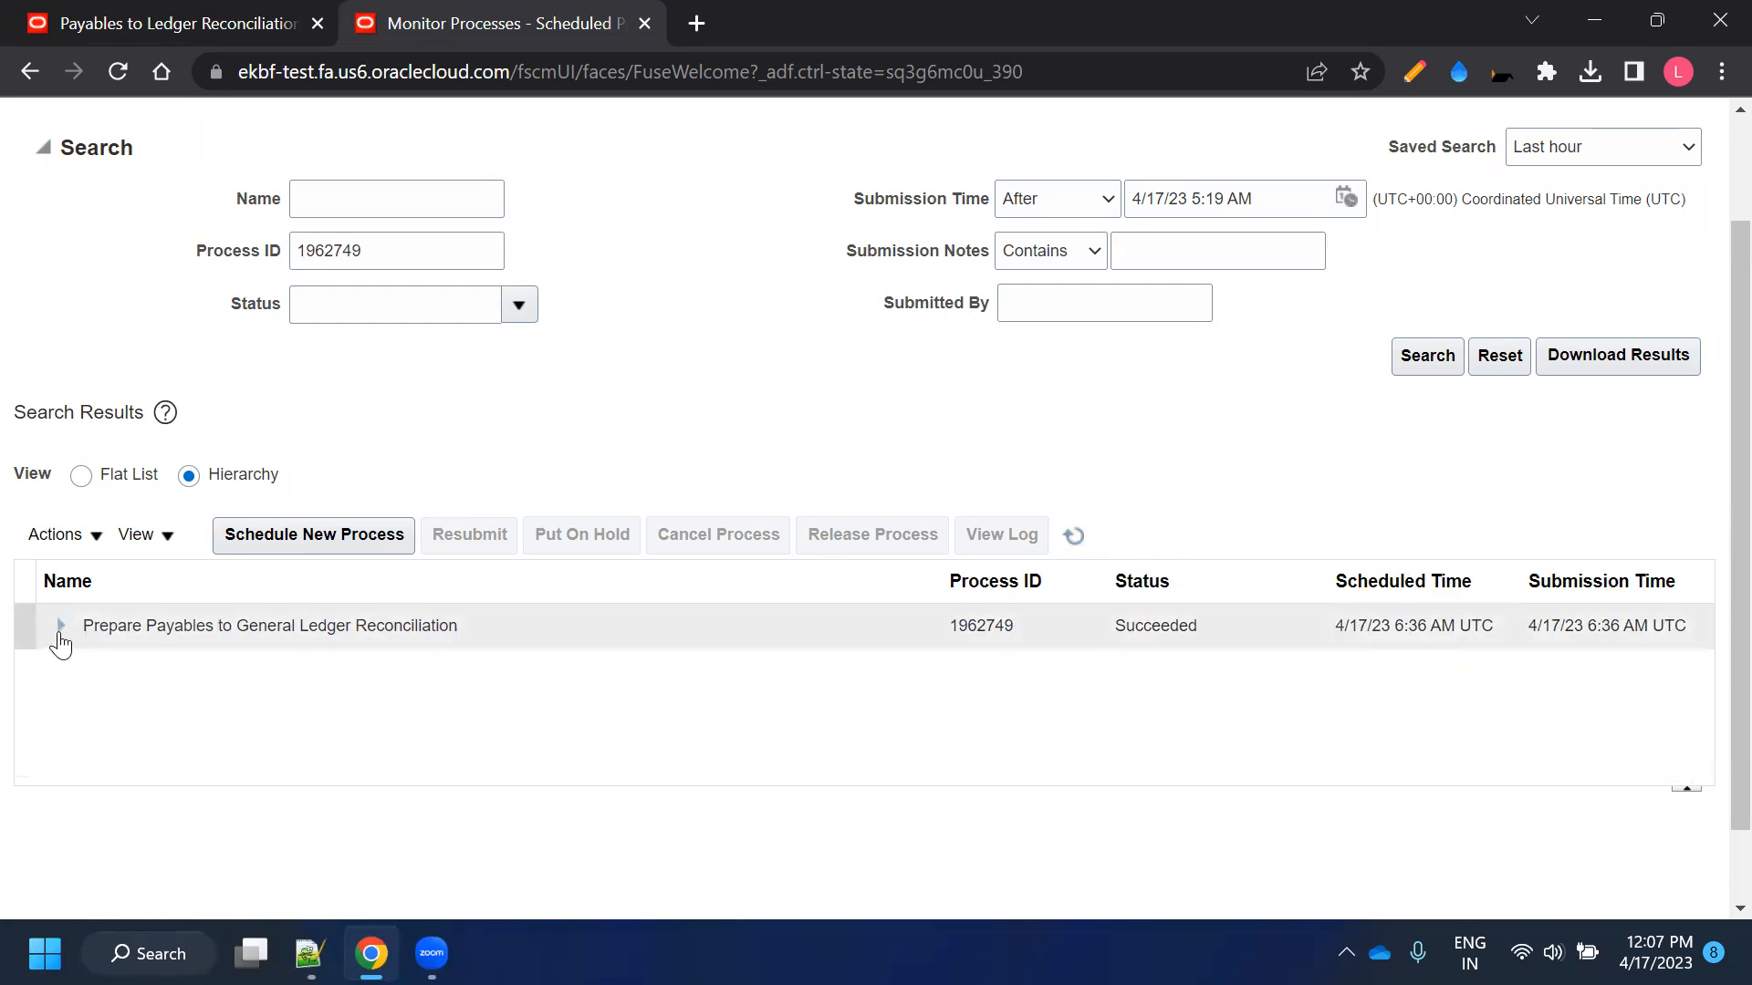
{"action": "left_click", "coordinate": [59, 631]}
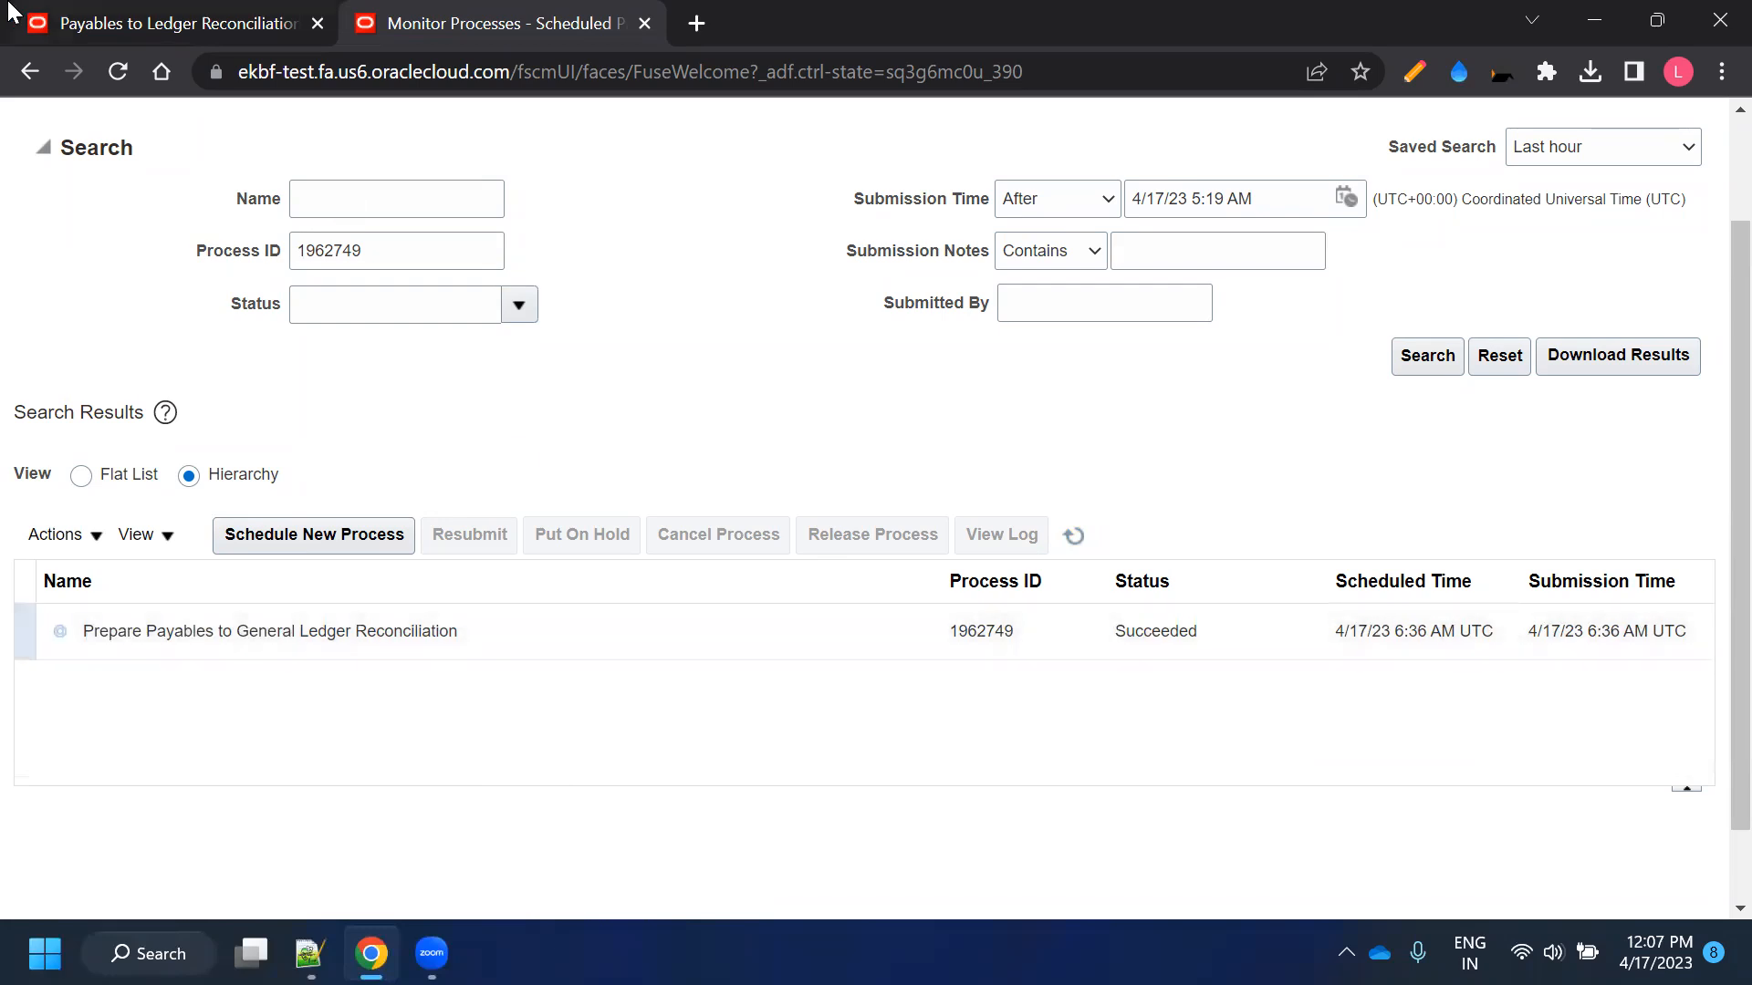
Return to the Payables to Ledger Reconciliation Report and search the request name values for names that start with 17
{"action": "left_click", "coordinate": [60, 22]}
{"action": "left_click", "coordinate": [517, 224]}
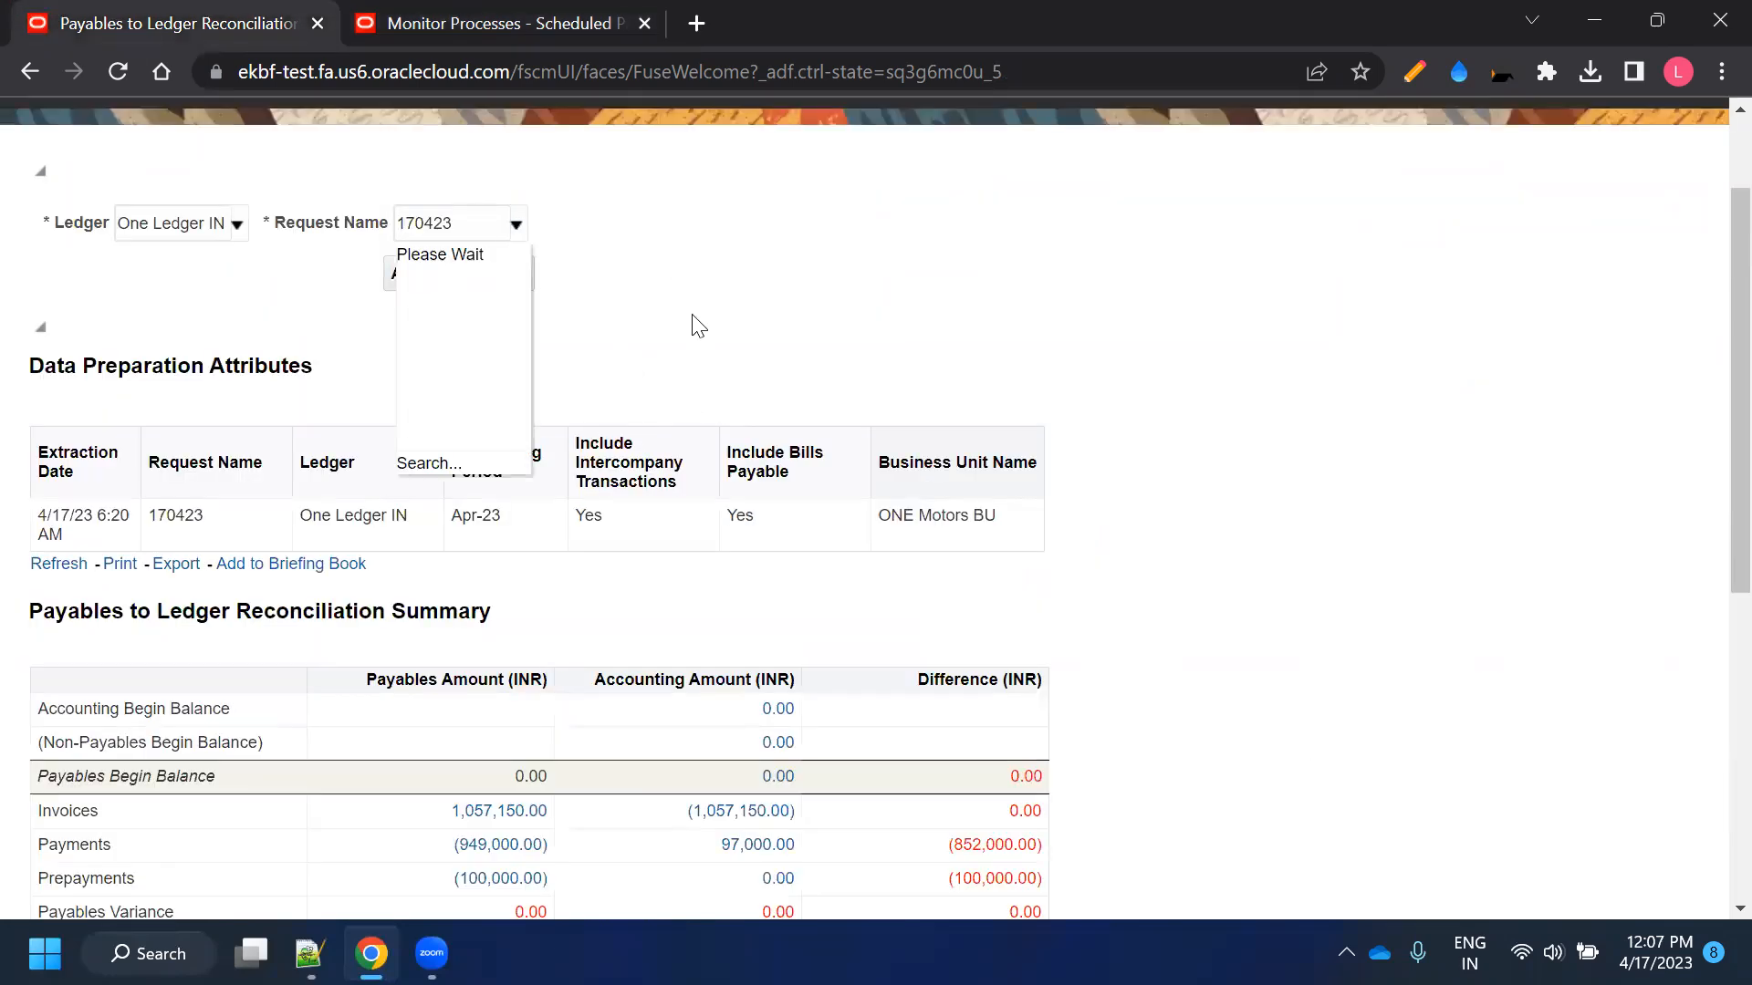
{"action": "left_click", "coordinate": [441, 334]}
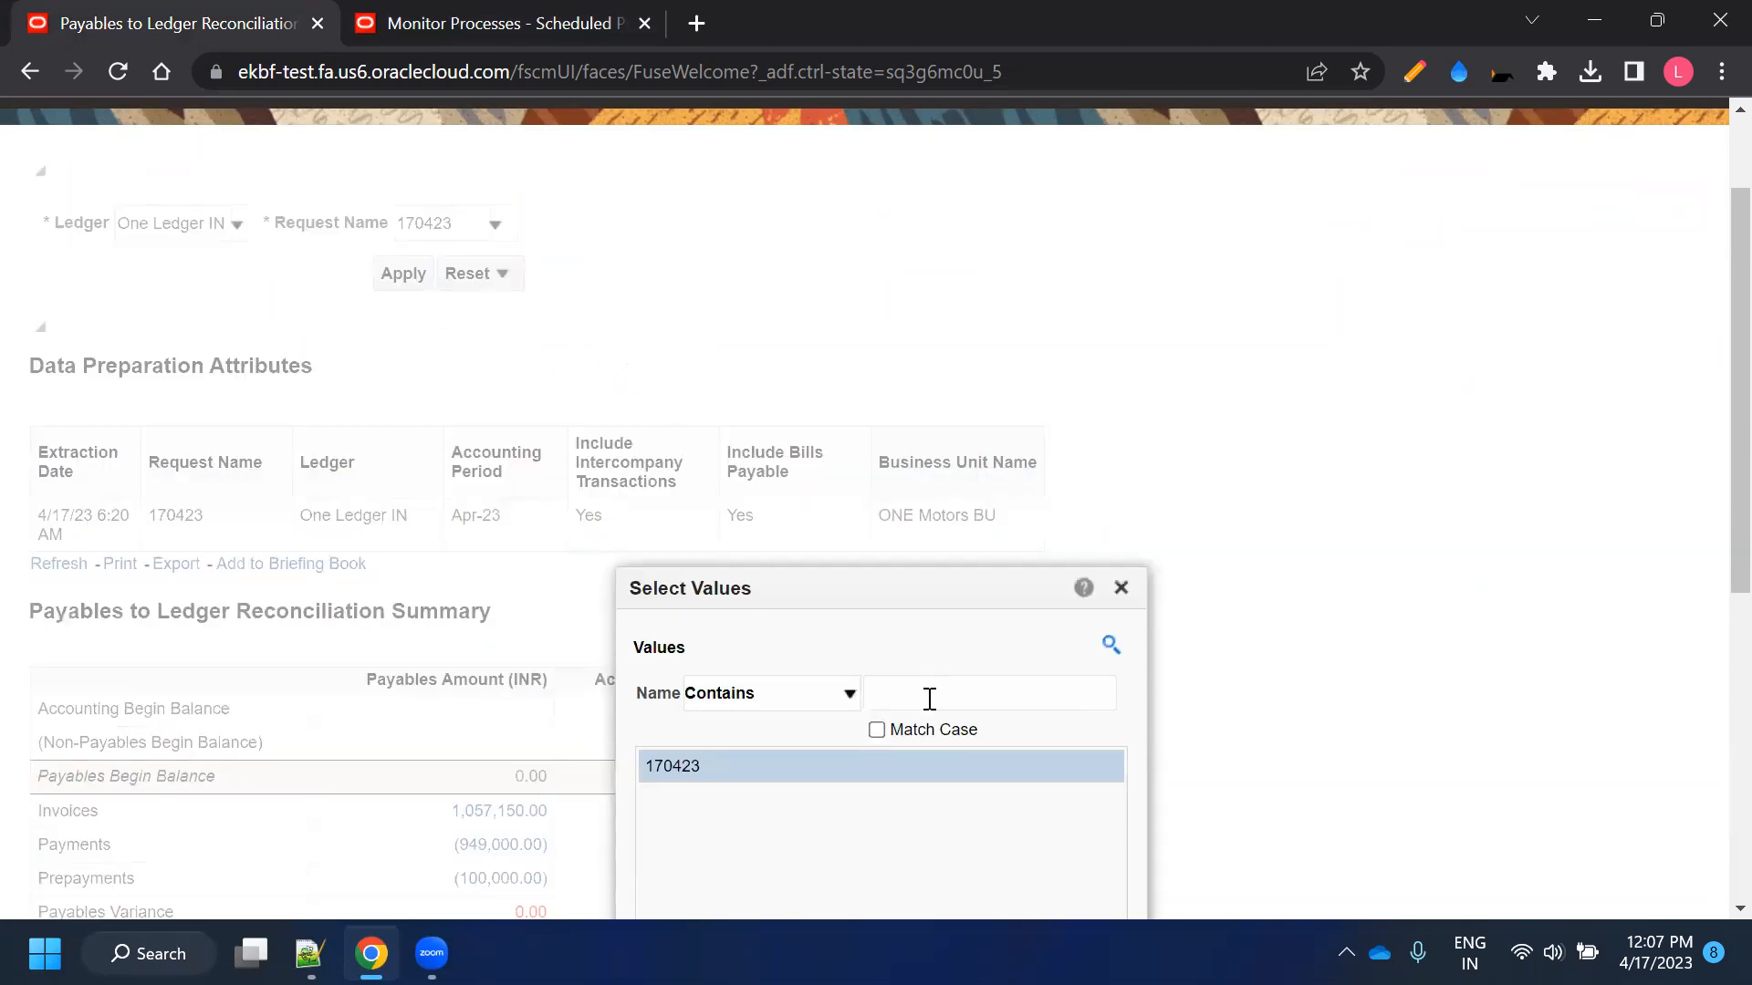
{"action": "left_click", "coordinate": [818, 696]}
{"action": "left_click", "coordinate": [806, 741]}
{"action": "left_click", "coordinate": [948, 689]}
{"action": "type", "text": "17"}
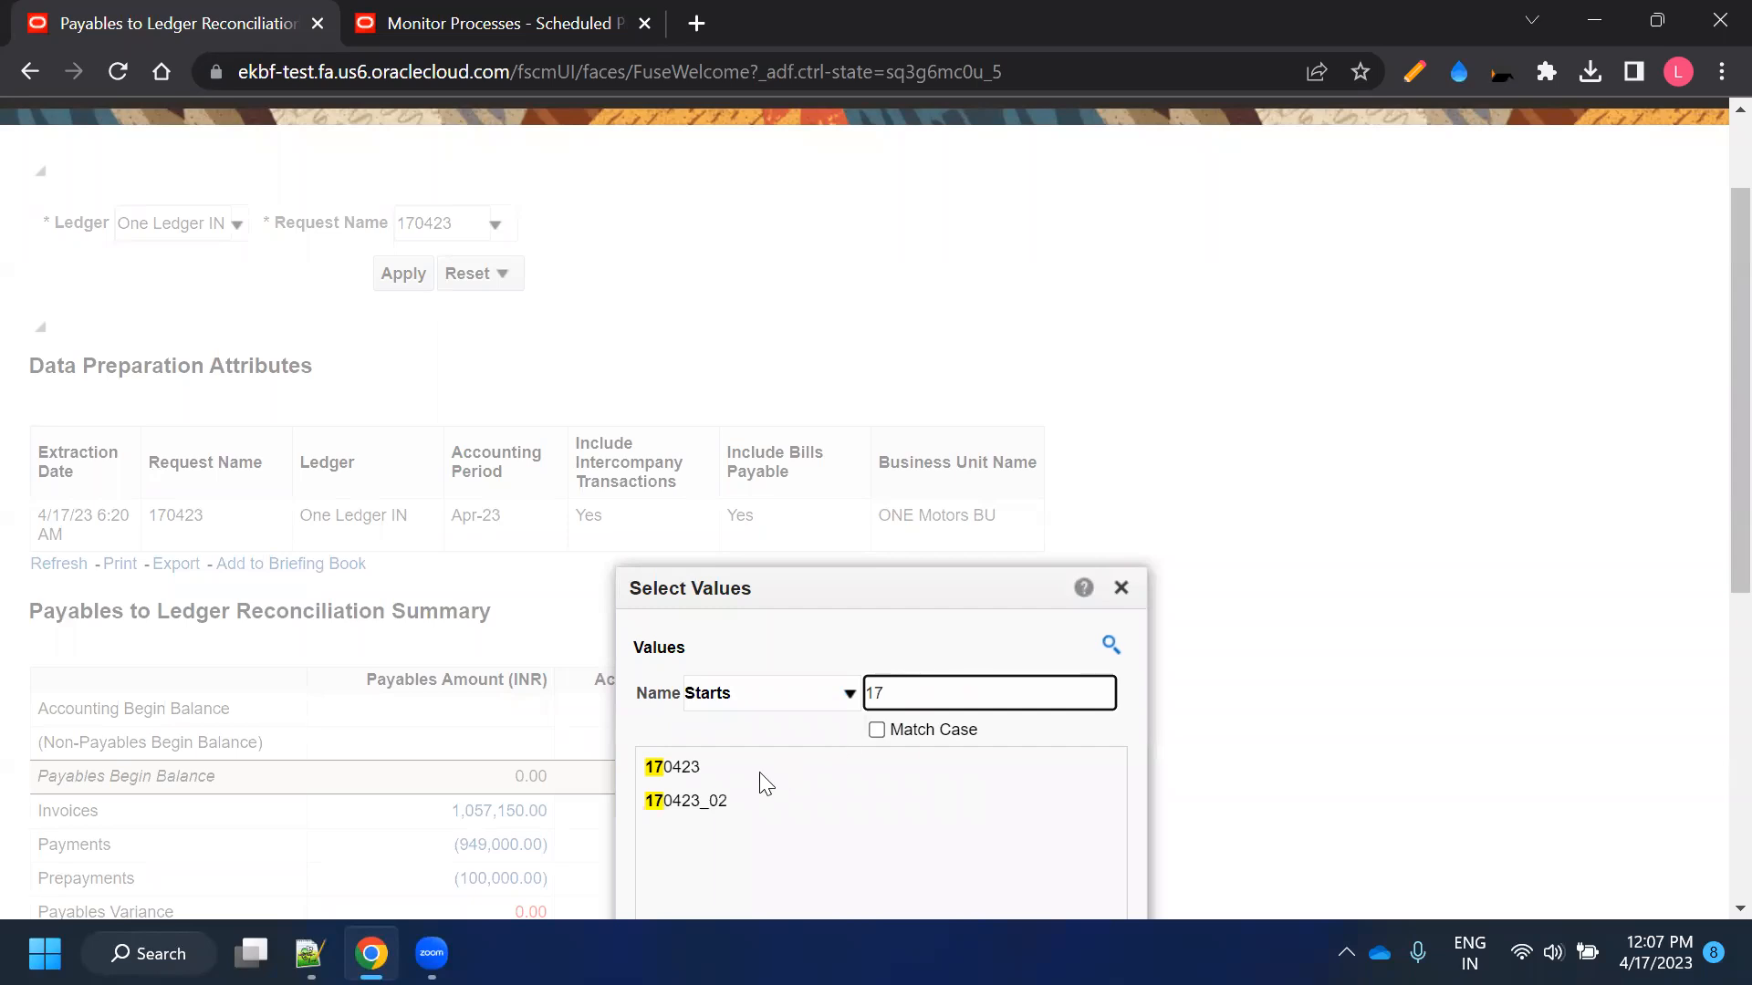
Choose request name 170423_02 and apply it to the reconciliation report
{"action": "left_click", "coordinate": [712, 803]}
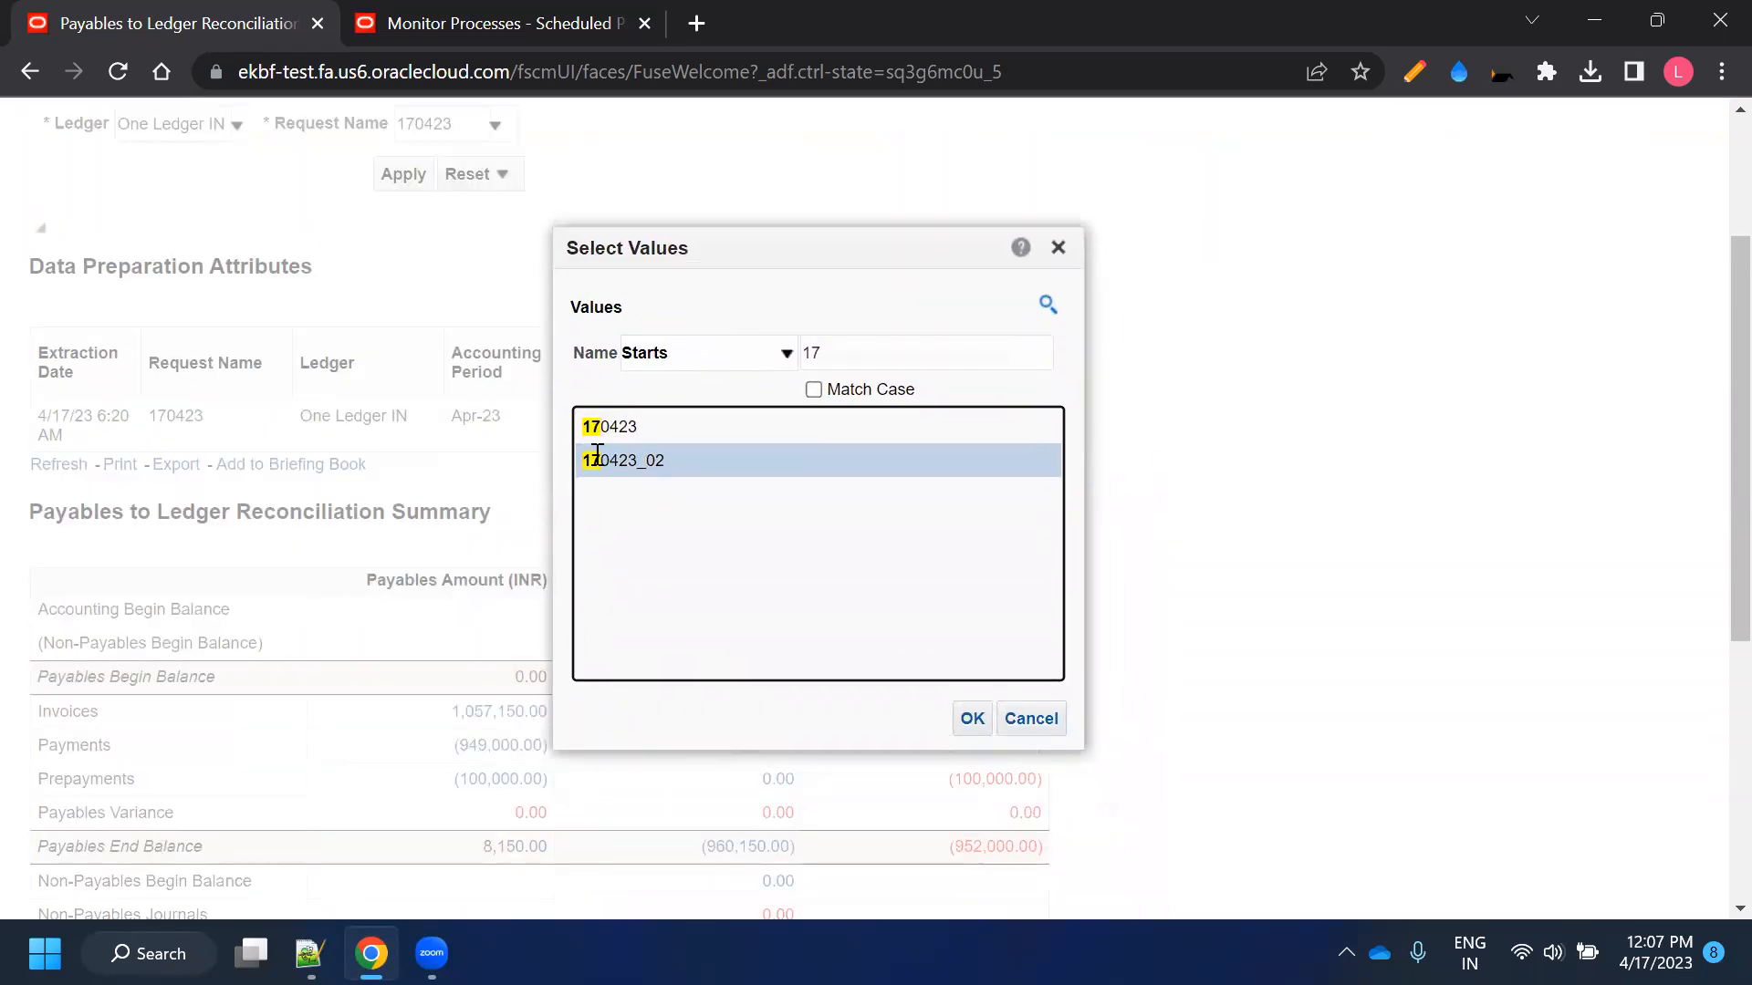
{"action": "left_click", "coordinate": [970, 721]}
{"action": "left_click", "coordinate": [405, 182]}
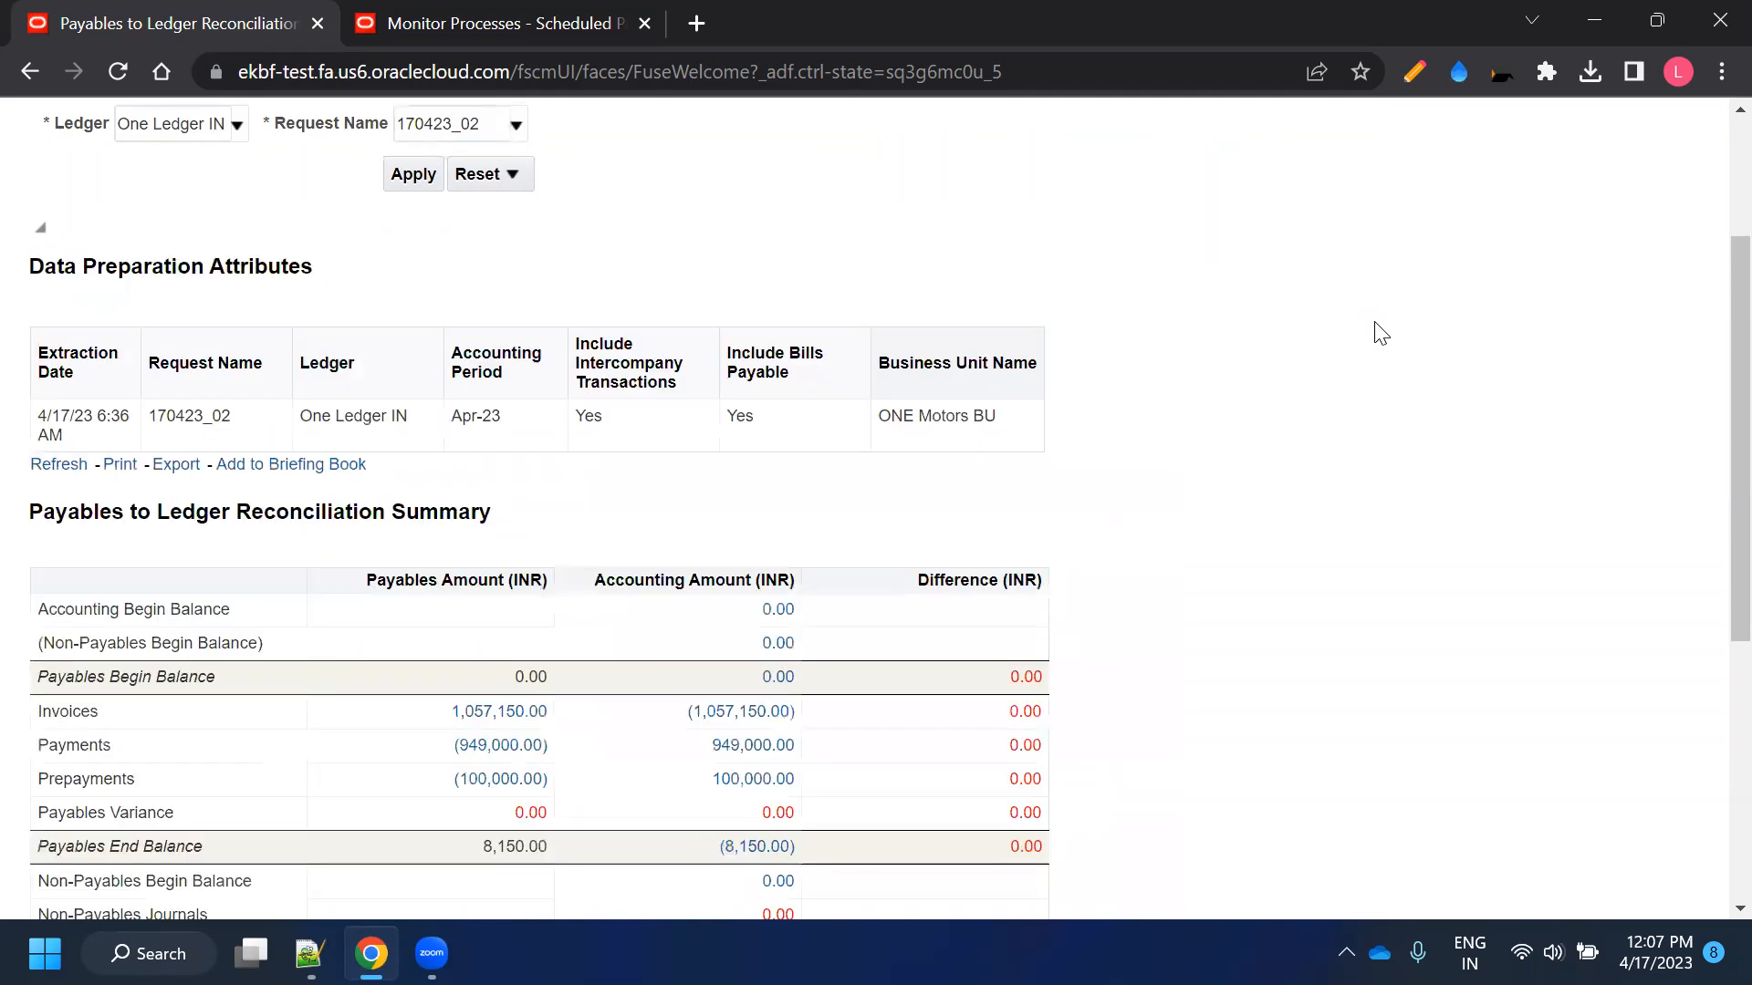
Circle the Difference values from Payables Begin Balance to Payables End Balance in the reconciliation summary with a red freehand pencil annotation
{"action": "scroll", "coordinate": [1148, 301], "scroll_direction": "up", "scroll_amount": 3}
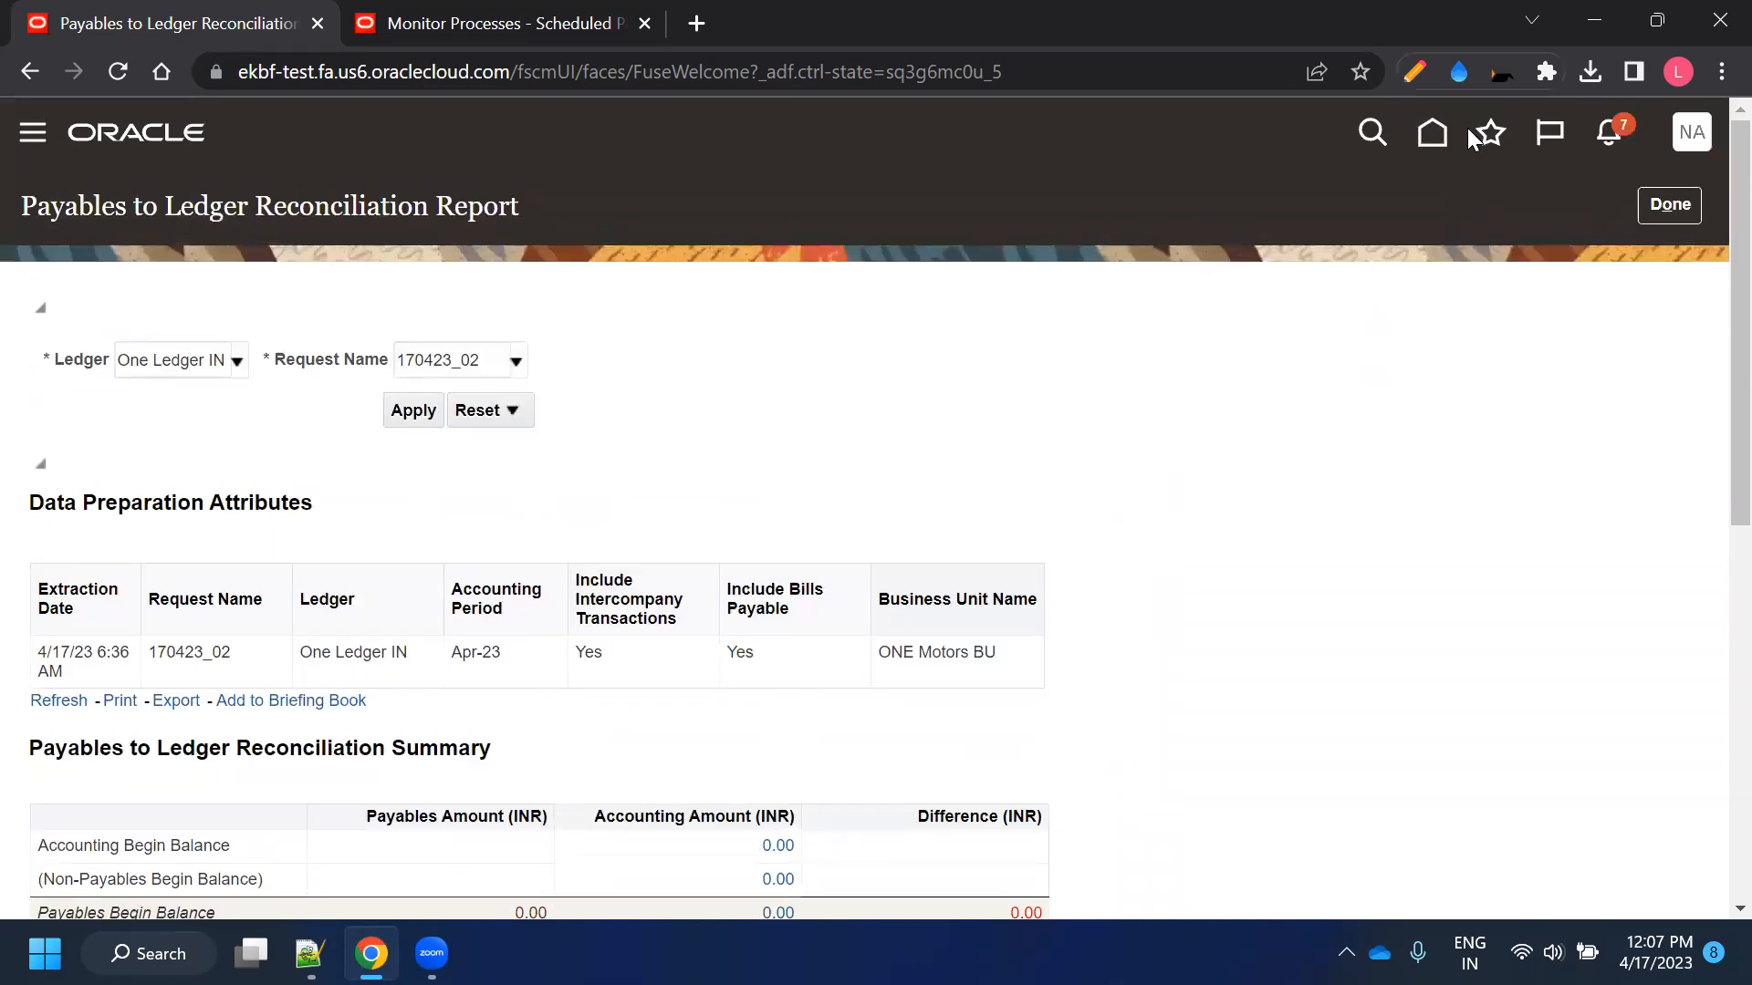
{"action": "left_click", "coordinate": [1414, 71]}
{"action": "left_click", "coordinate": [1458, 71]}
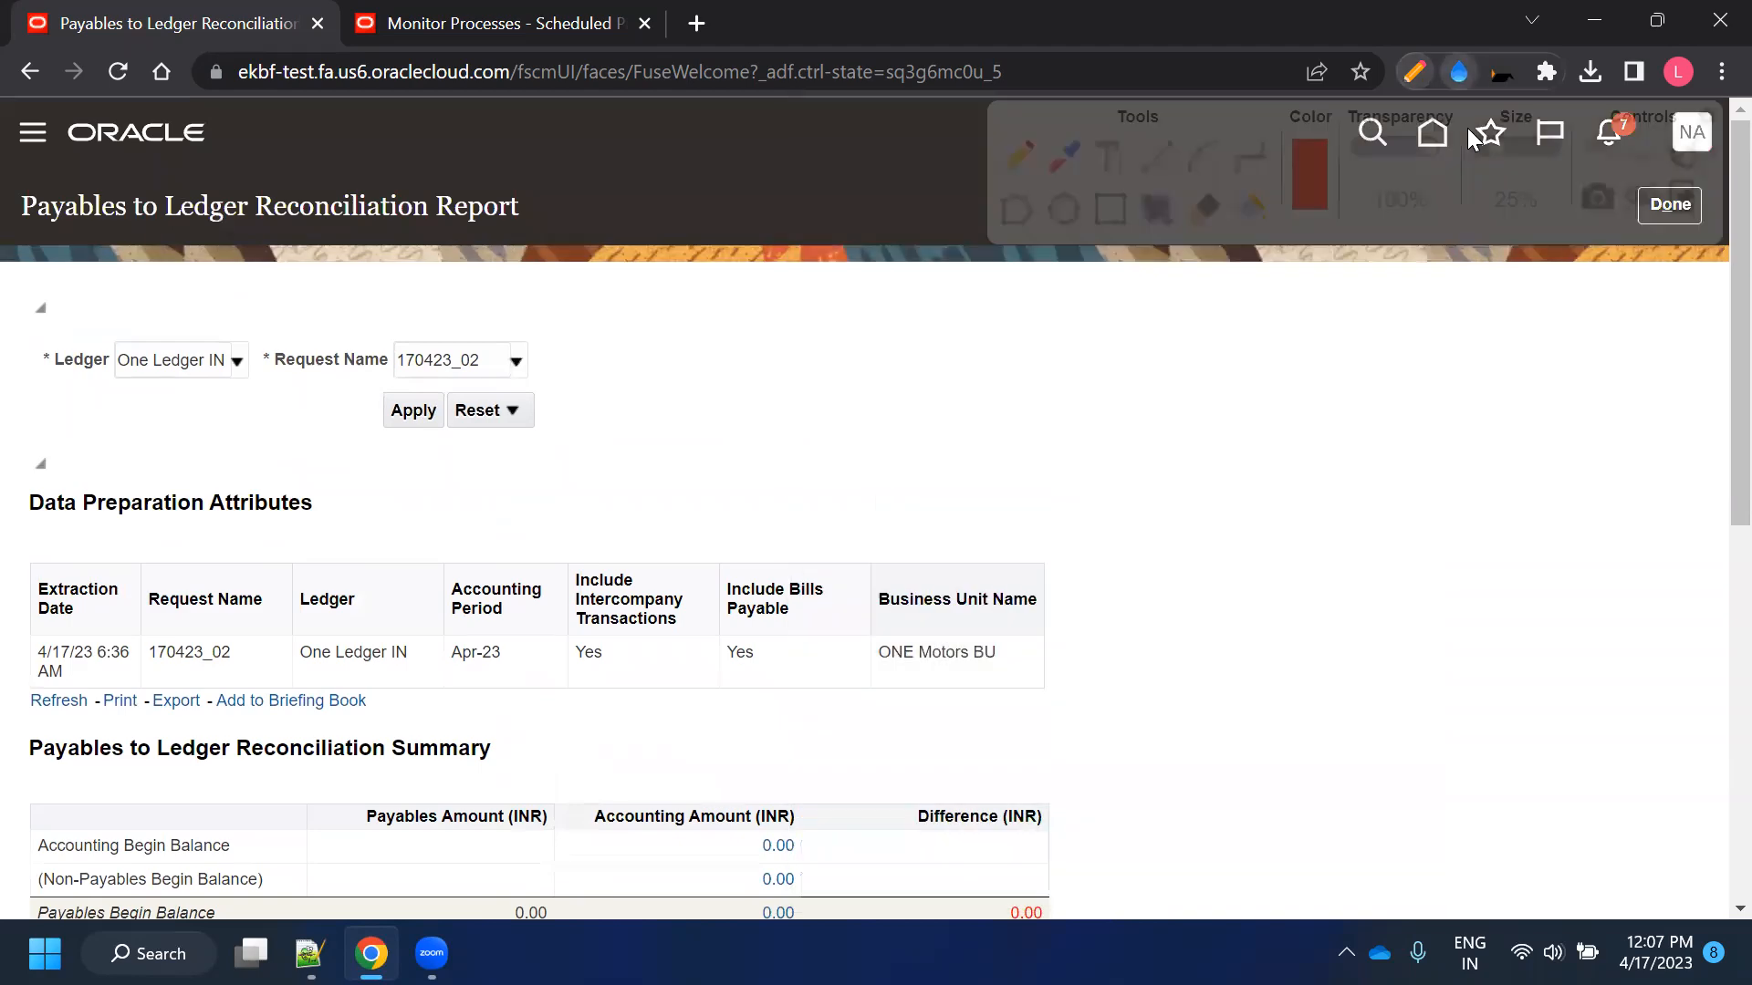
{"action": "left_click", "coordinate": [1018, 156]}
{"action": "scroll", "coordinate": [1129, 578], "scroll_direction": "down", "scroll_amount": 5}
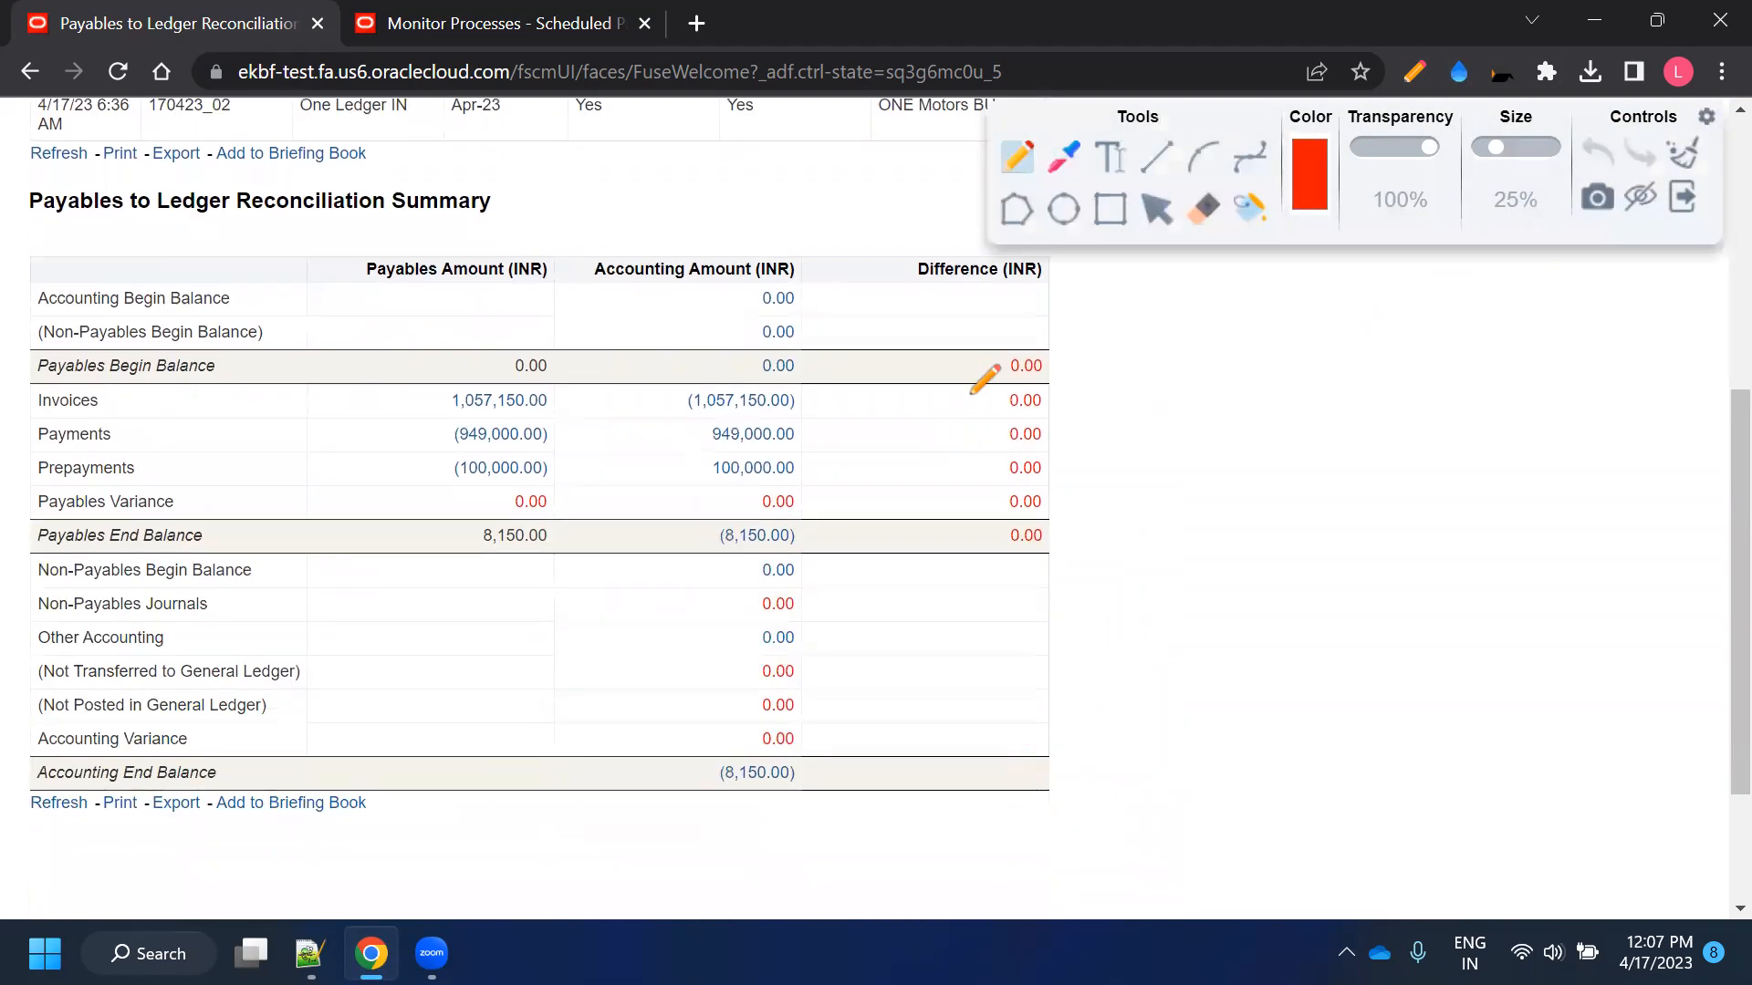
{"action": "left_click_drag", "start_coordinate": [978, 355], "coordinate": [1107, 345]}
{"action": "mouse_move", "coordinate": [1001, 588]}
{"action": "left_mouse_down"}
{"action": "mouse_move", "coordinate": [943, 390]}
{"action": "mouse_move", "coordinate": [990, 354]}
{"action": "left_mouse_up"}
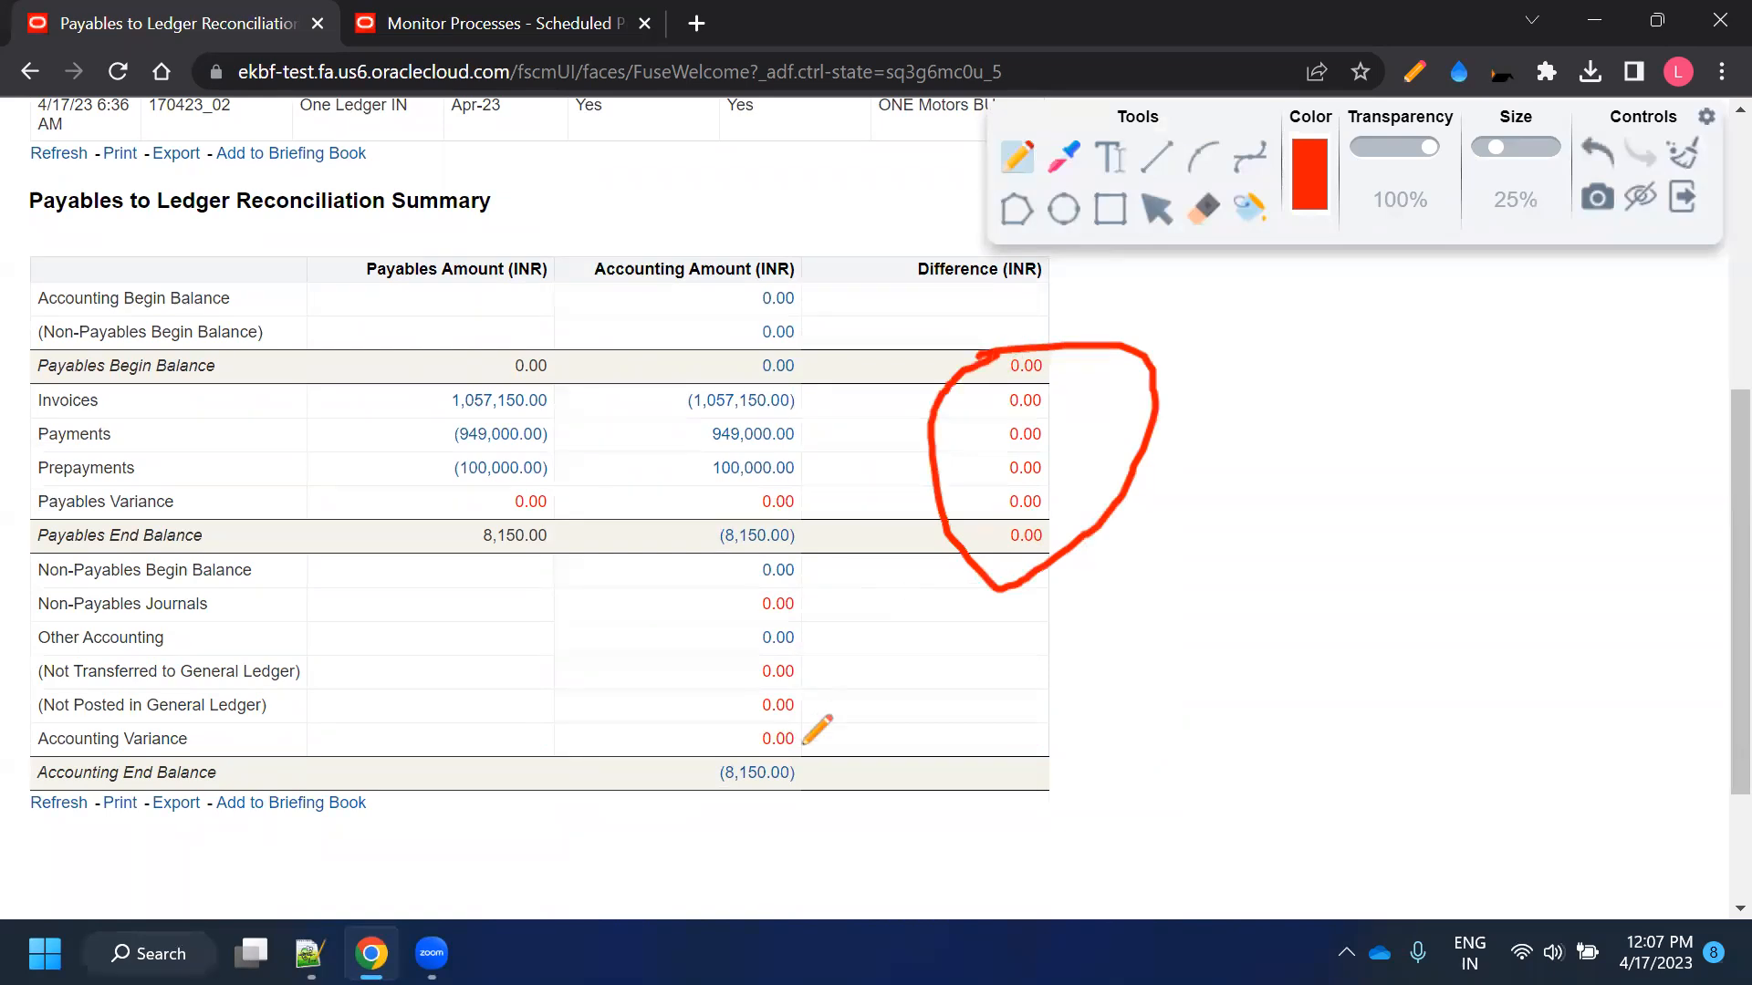